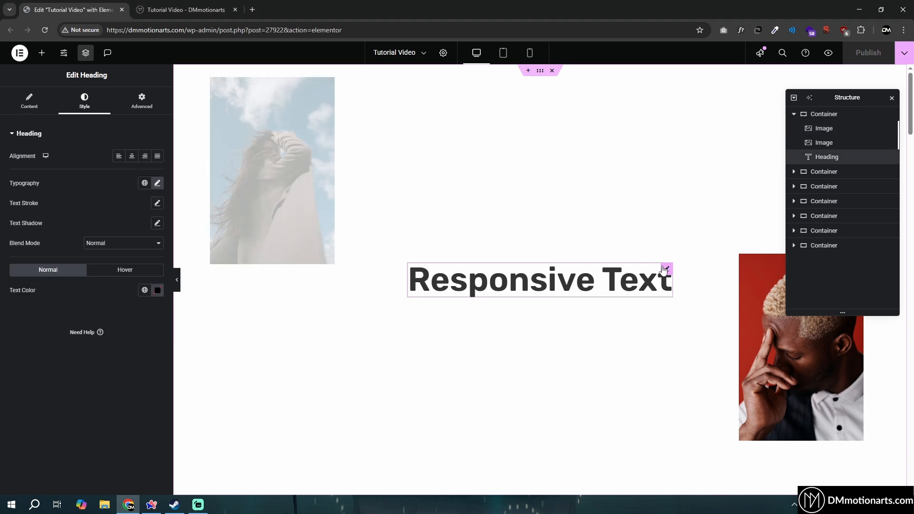
Examine the heading's font size and the woman image's custom width and horizontal and vertical offset units
left_click(158, 184)
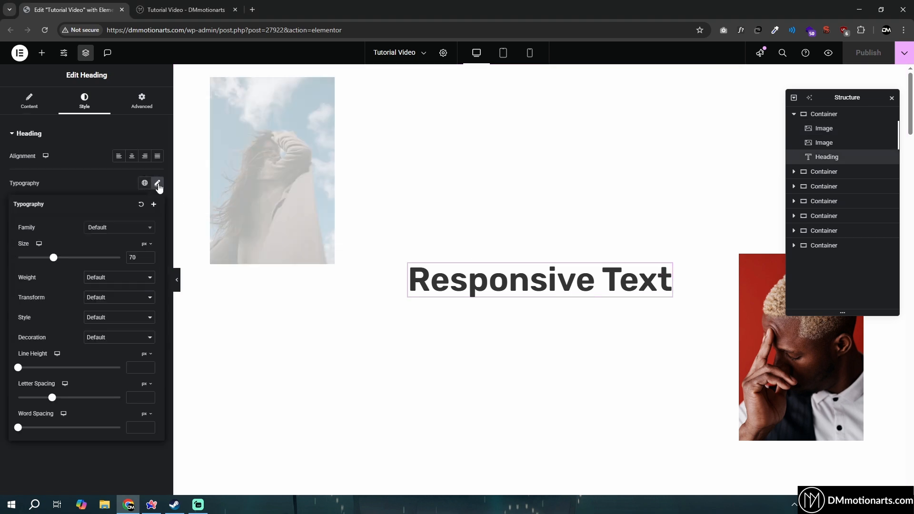
double_click(131, 258)
left_click(271, 167)
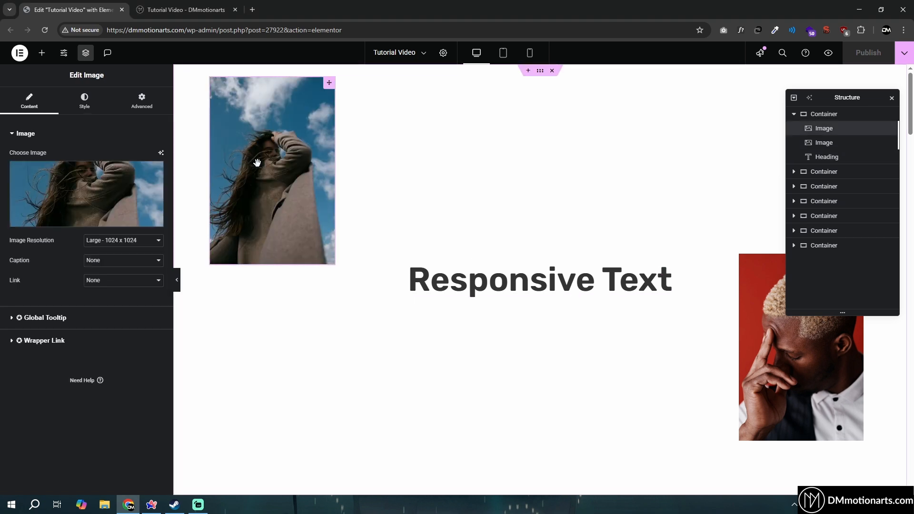
left_click(141, 114)
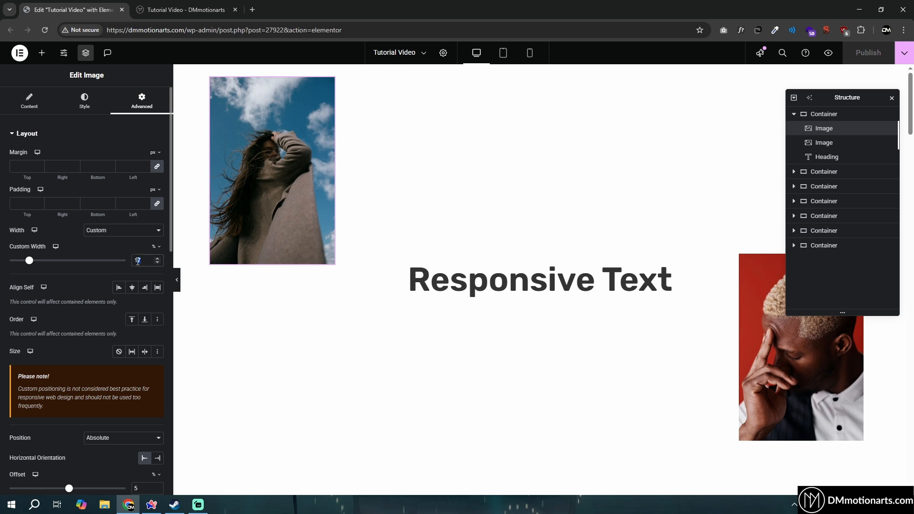
scroll(128, 277, "down", 4)
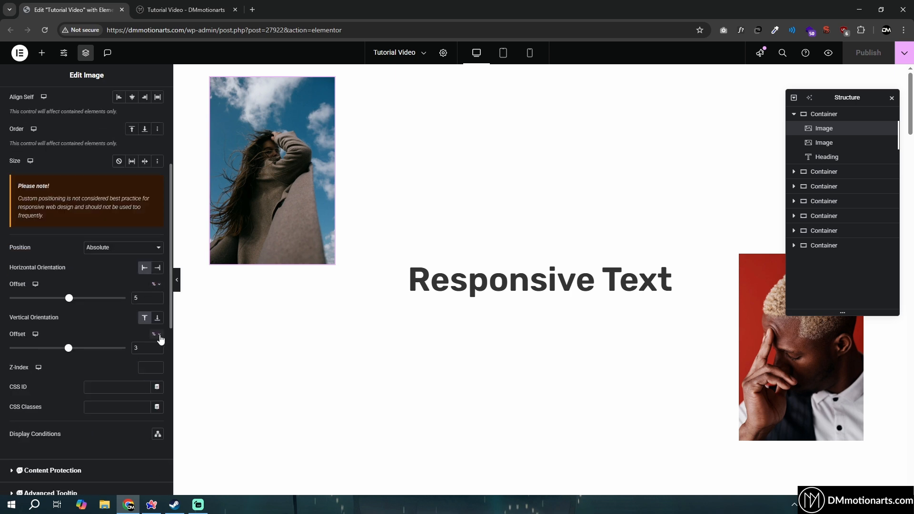
Set the red-background portrait's horizontal offset to 7%, using percent as its unit
left_click(751, 331)
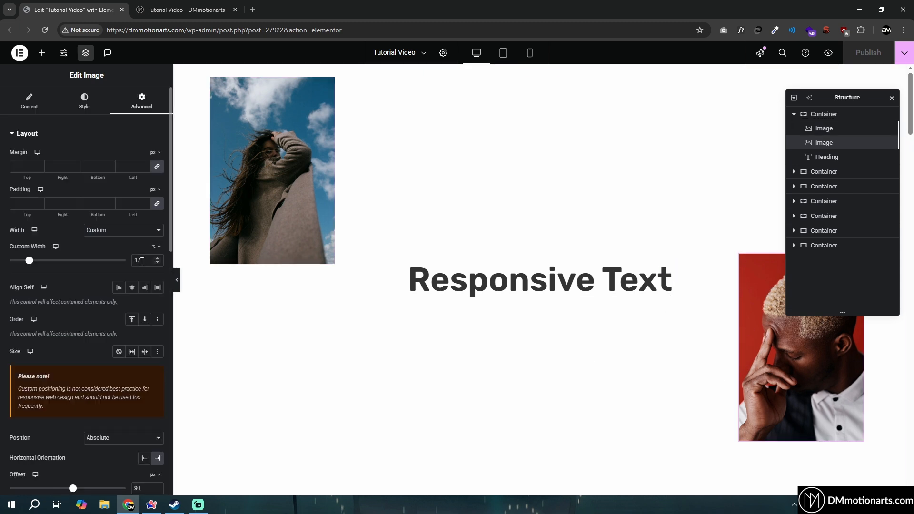
scroll(147, 312, "down", 4)
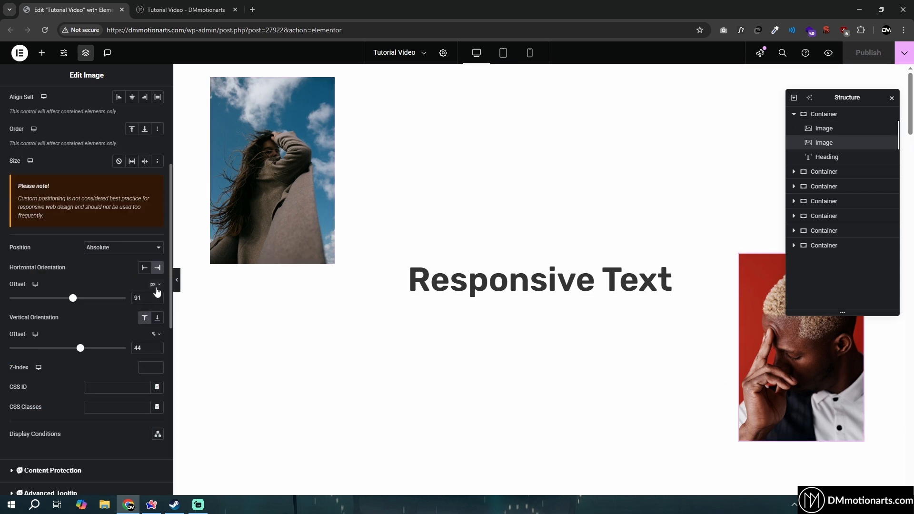
left_click(157, 286)
left_click(155, 303)
left_click_drag(69, 299, 70, 299)
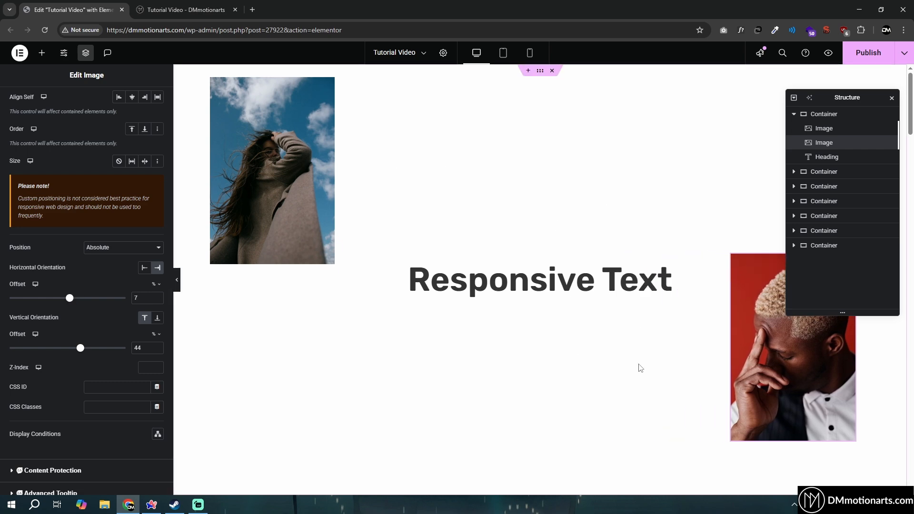
Reload the live Tutorial Video page, open it in the browser's responsive device view and test resizing its viewport width
key("ctrl+Tab")
key("F5")
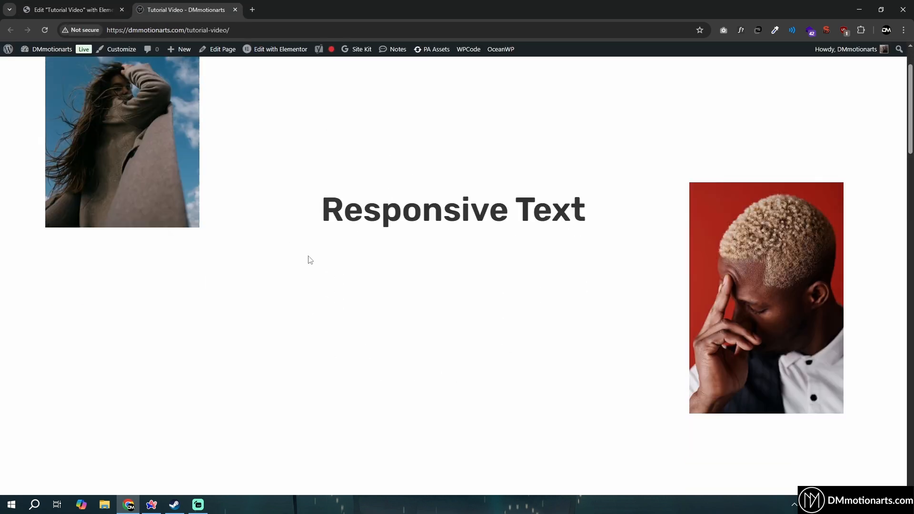
right_click(392, 200)
left_click(451, 432)
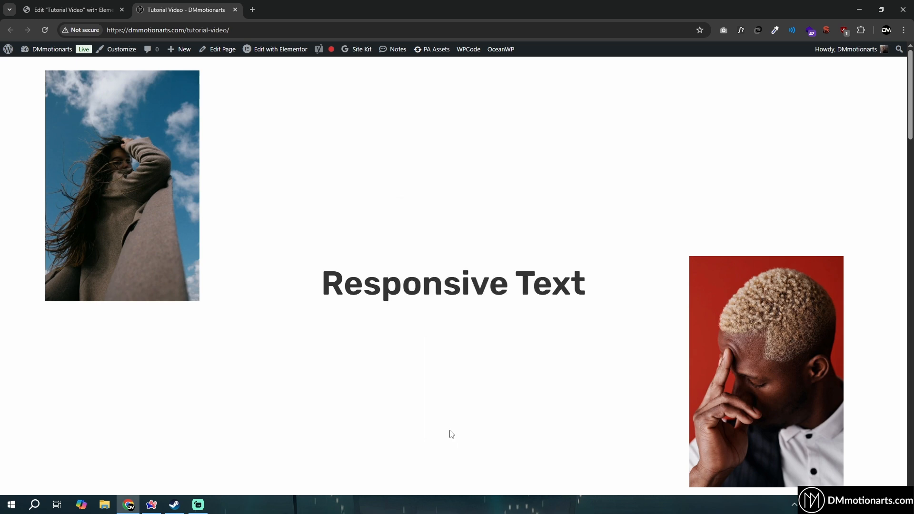
left_click(262, 144)
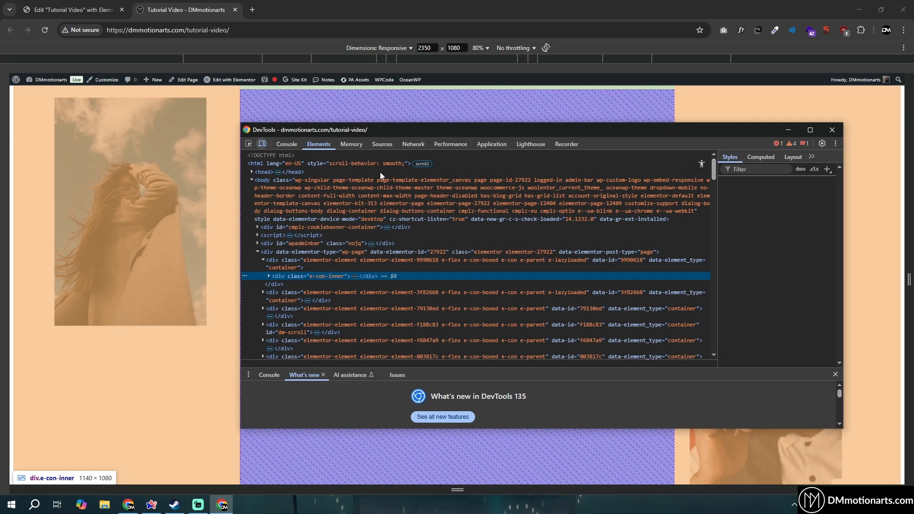
left_click(789, 130)
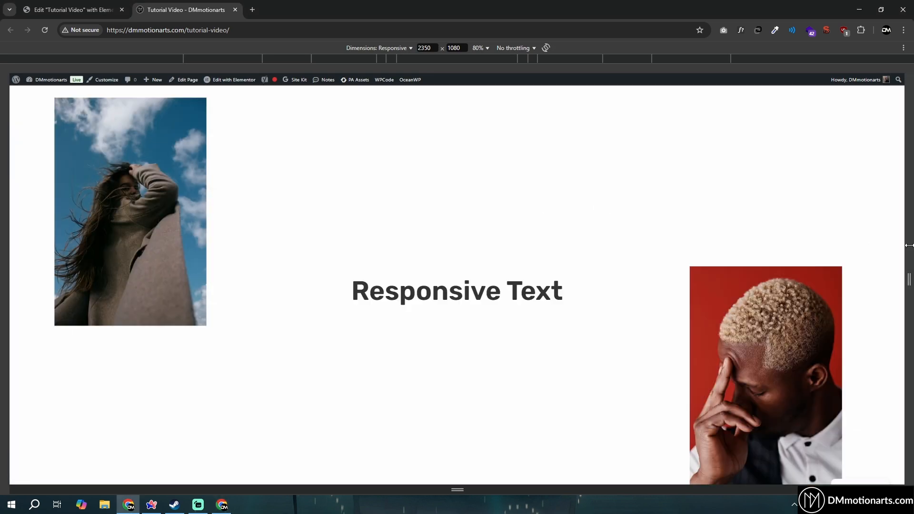
left_click_drag(910, 245, 909, 267)
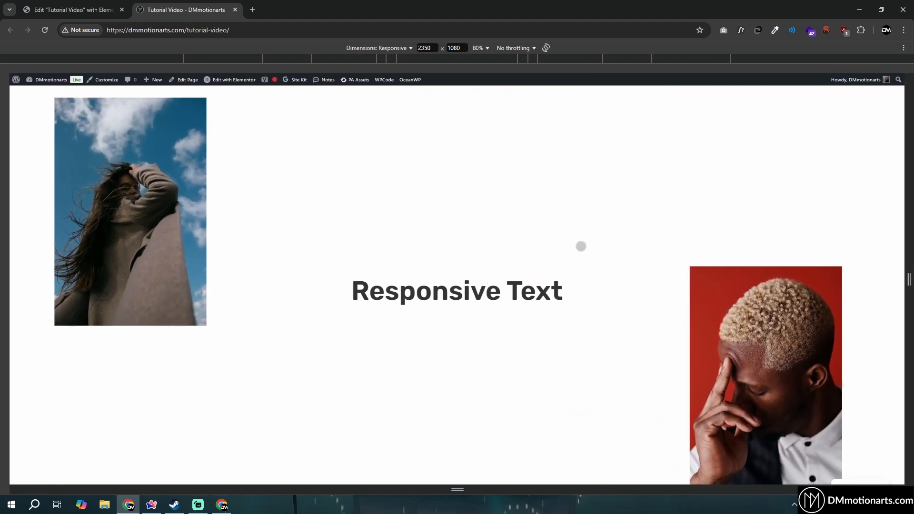
Review the woman image's custom width in the Elementor editor and return to the live page
left_click(74, 9)
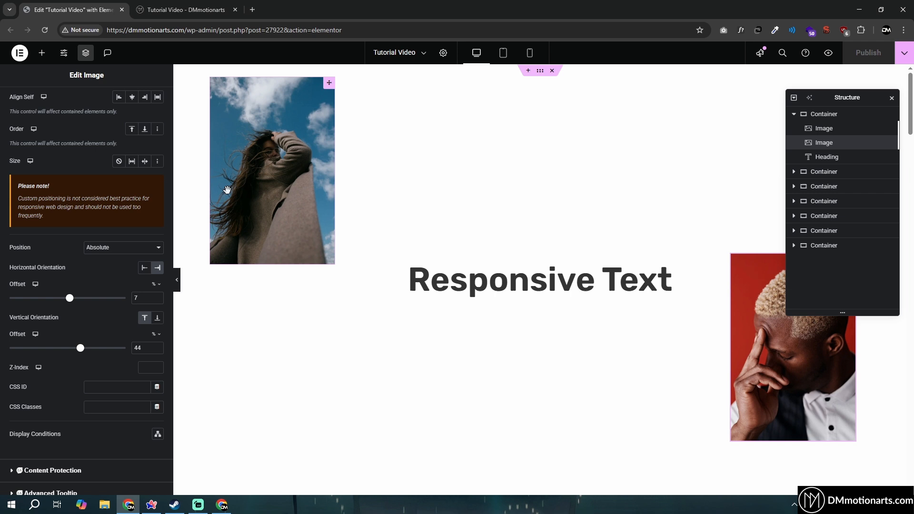
left_click(256, 135)
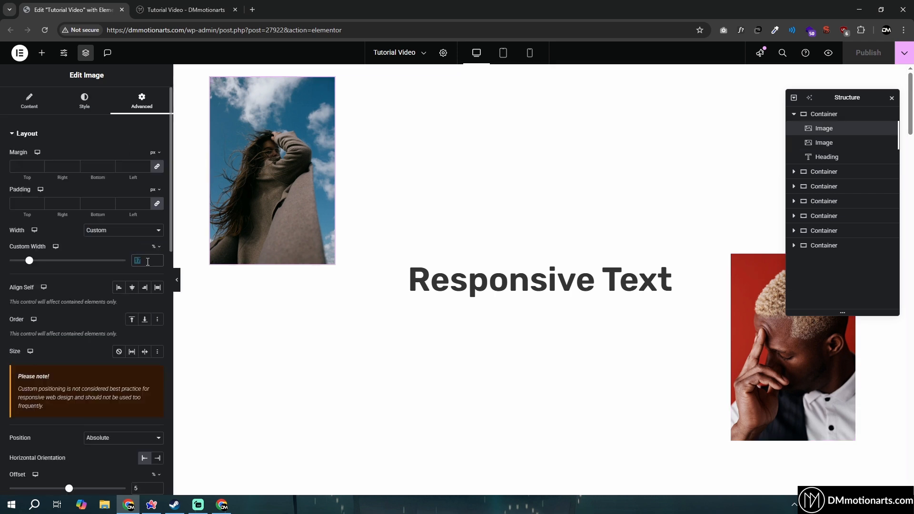
left_click(210, 9)
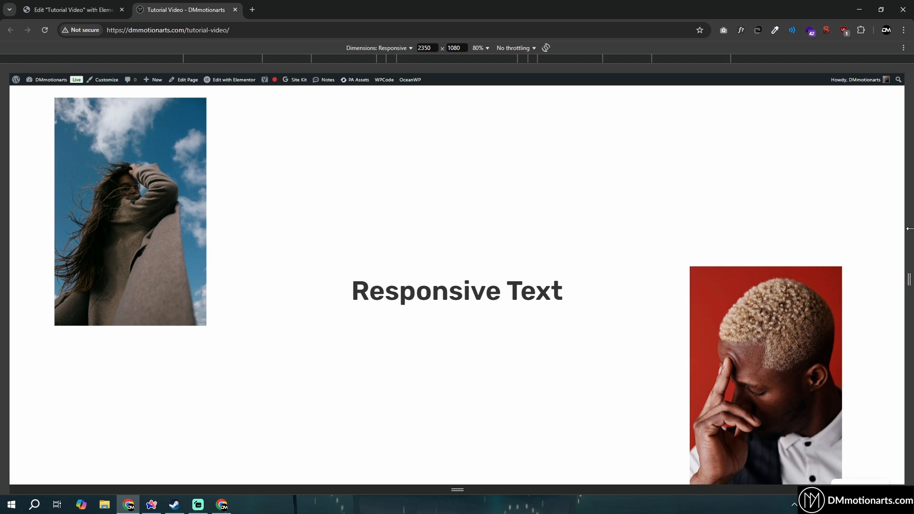
Compare how the heading and images scale on the live page at viewport widths of 1170, 2350 and 2560 px
left_click_drag(909, 229, 684, 228)
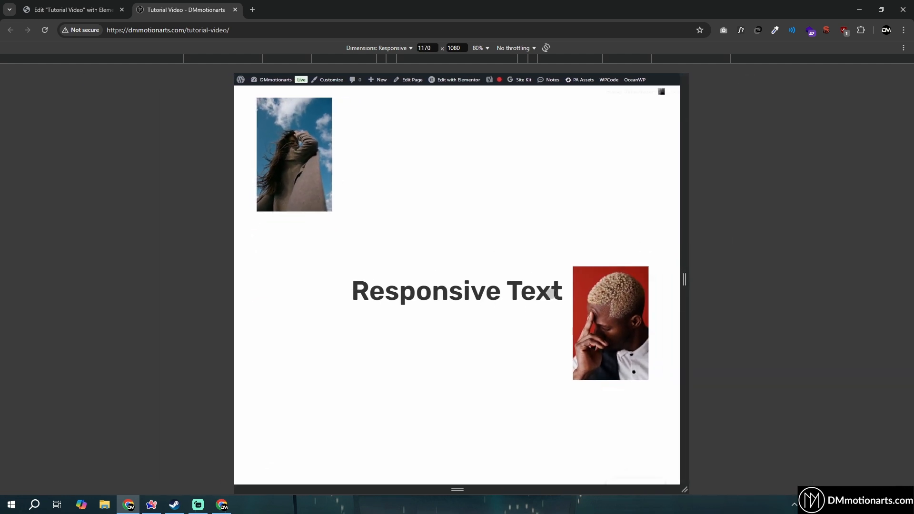
left_click_drag(684, 279, 910, 281)
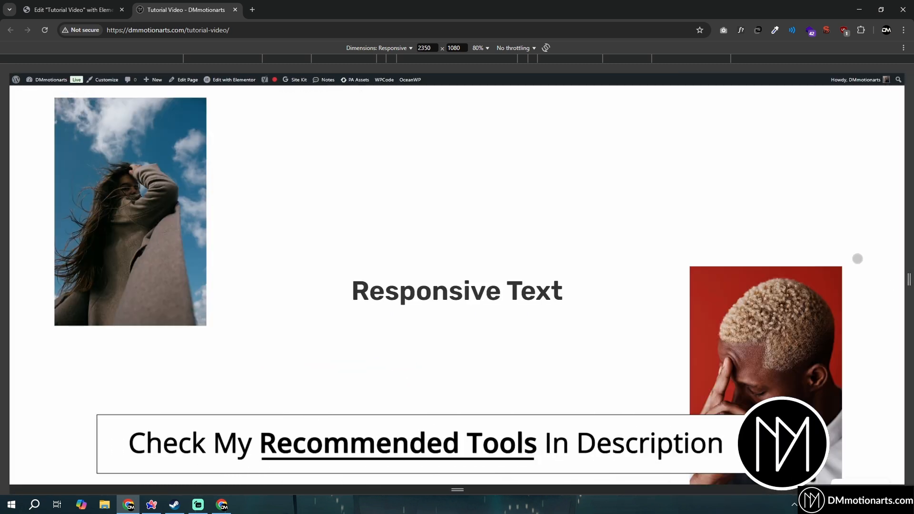
left_click(801, 61)
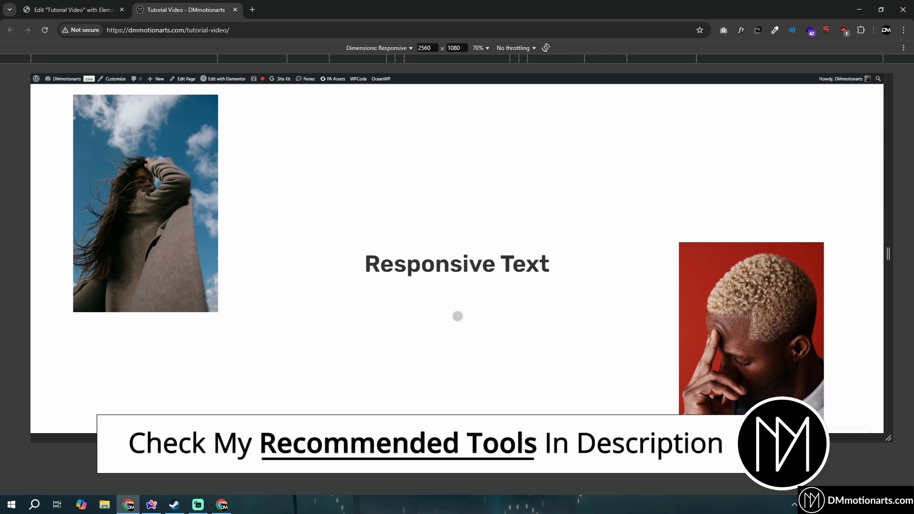
scroll(463, 284, "down", 2)
scroll(382, 274, "up", 2)
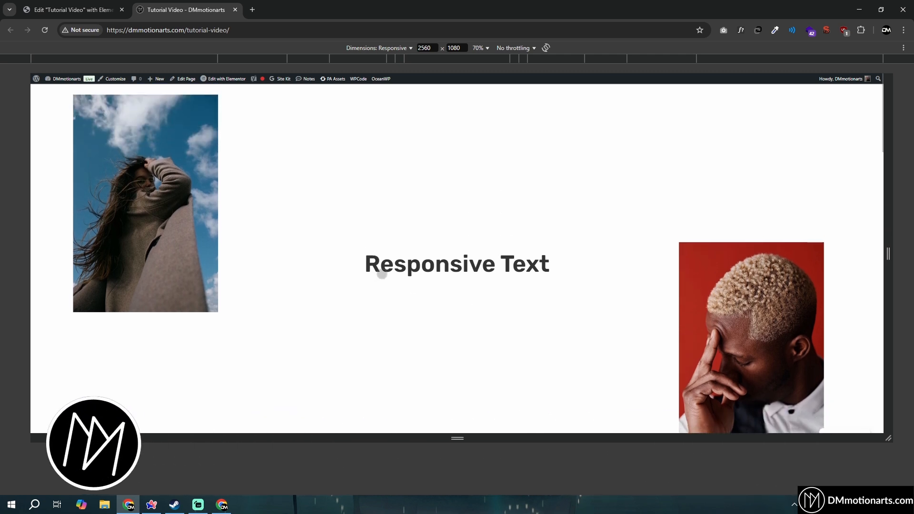
scroll(451, 261, "down", 3)
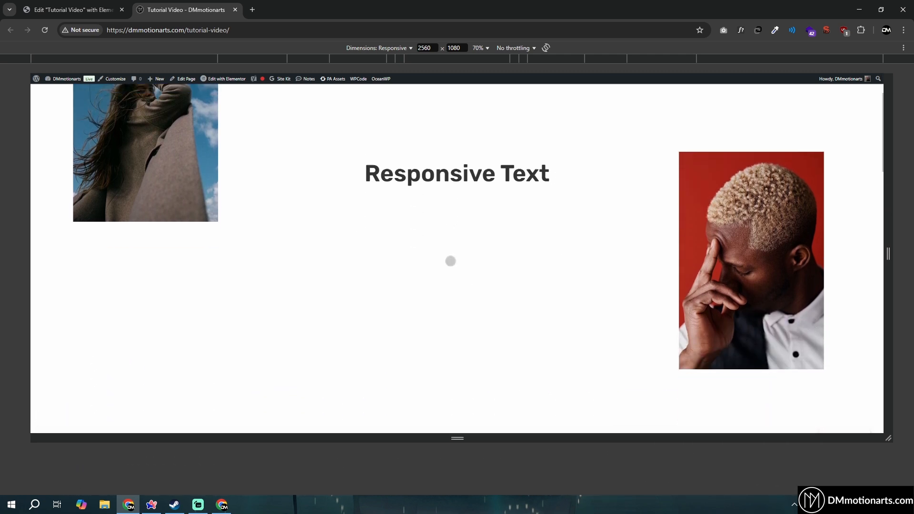
scroll(451, 261, "up", 3)
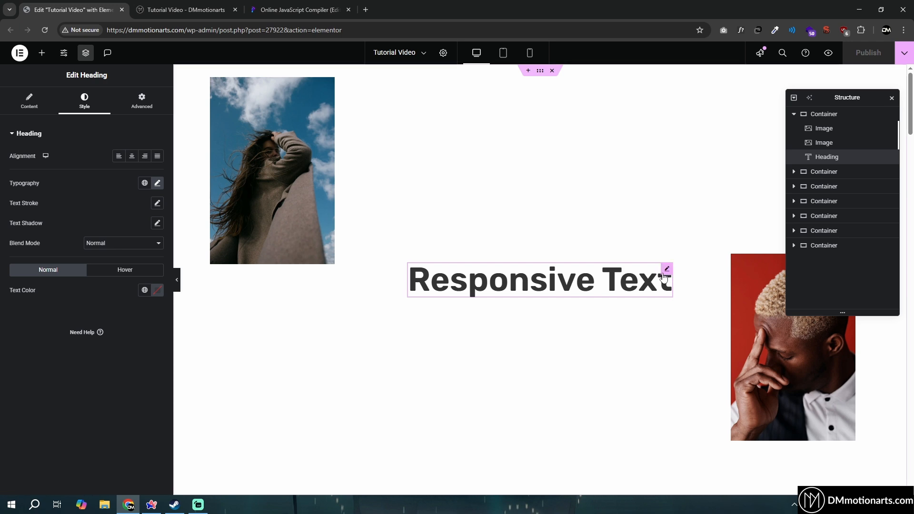
Set the Responsive Text heading's font size to 4 vw in the Elementor editor
left_click(157, 183)
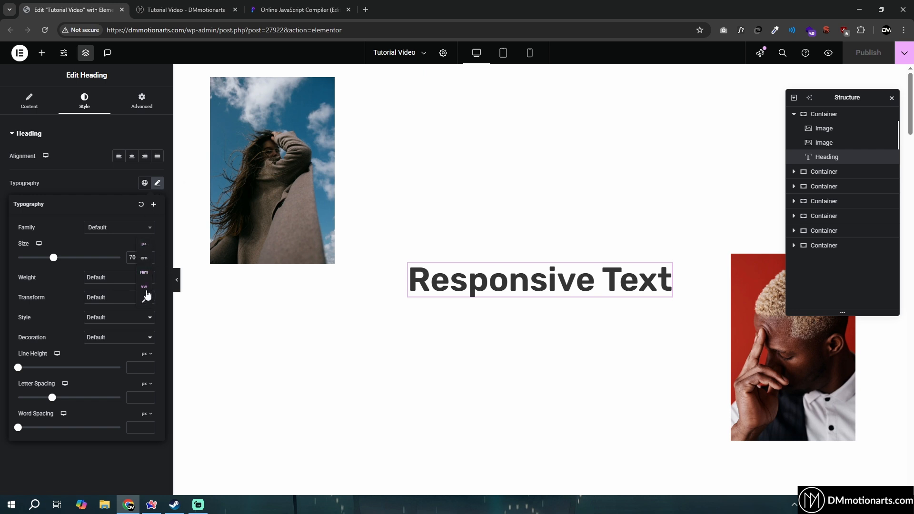
left_click(145, 287)
left_click_drag(19, 258, 58, 258)
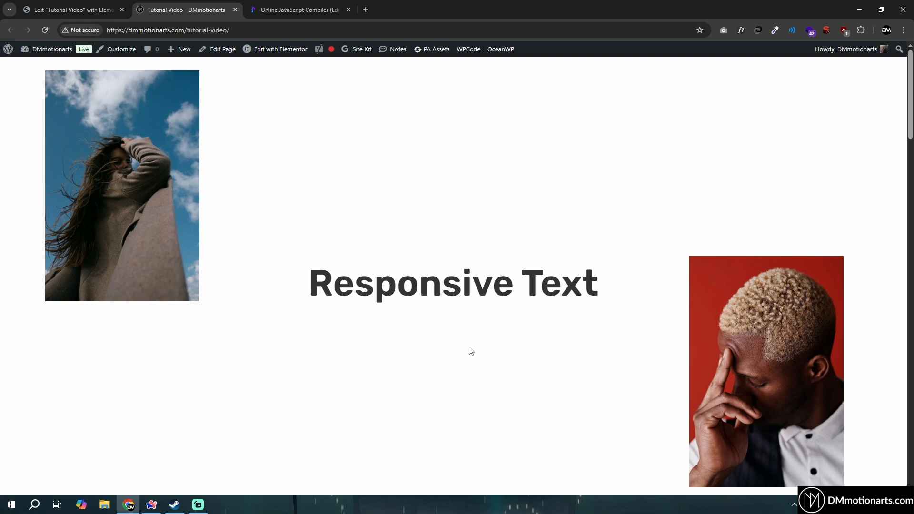
Reopen the live page in responsive device view and inspect the heading with the viewport widened to 2685 px
left_click_drag(291, 278, 650, 291)
left_click(649, 312)
right_click(645, 259)
left_click(686, 247)
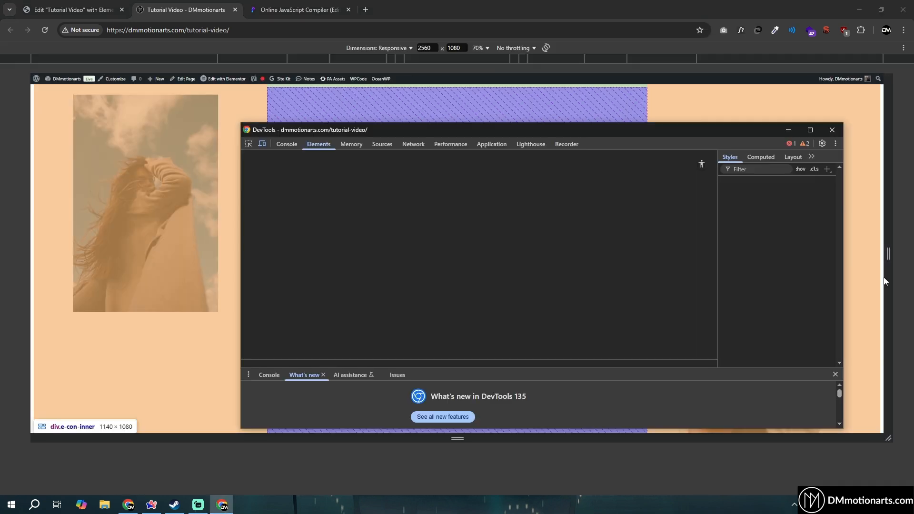
left_click(788, 130)
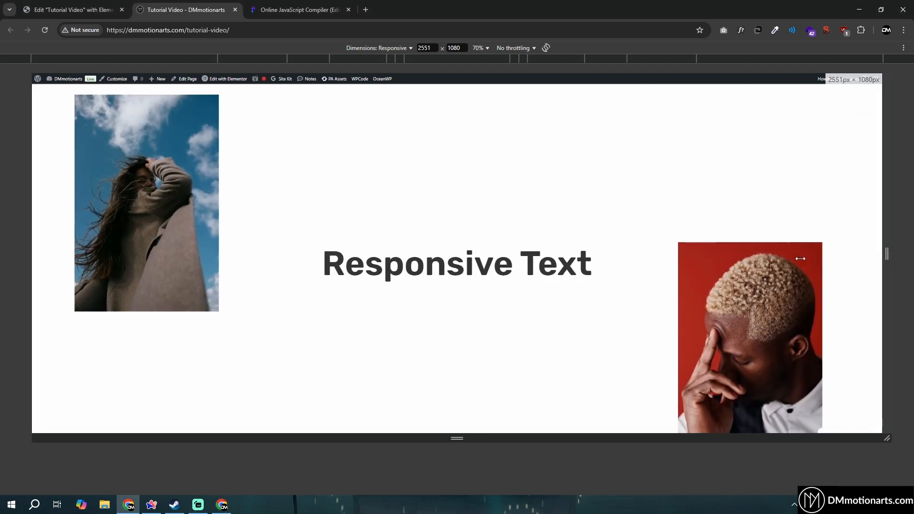
left_click_drag(889, 254, 911, 284)
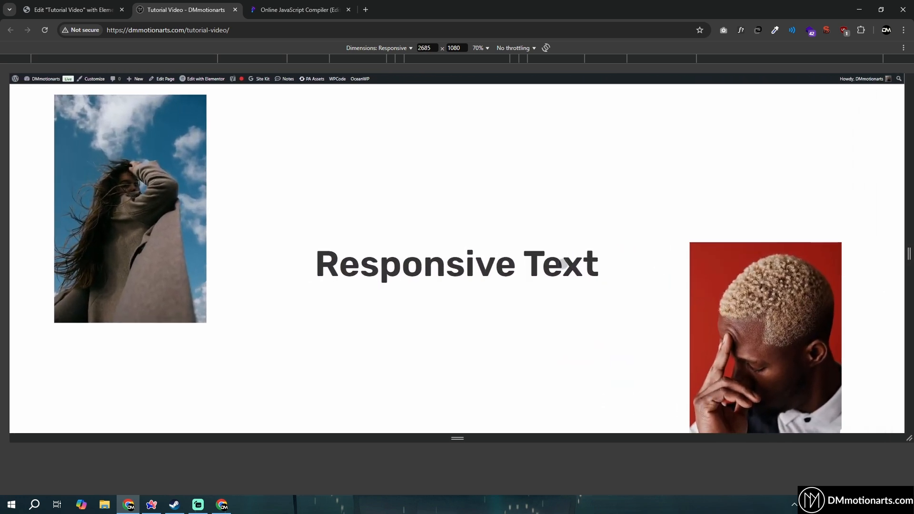
scroll(521, 289, "down", 1)
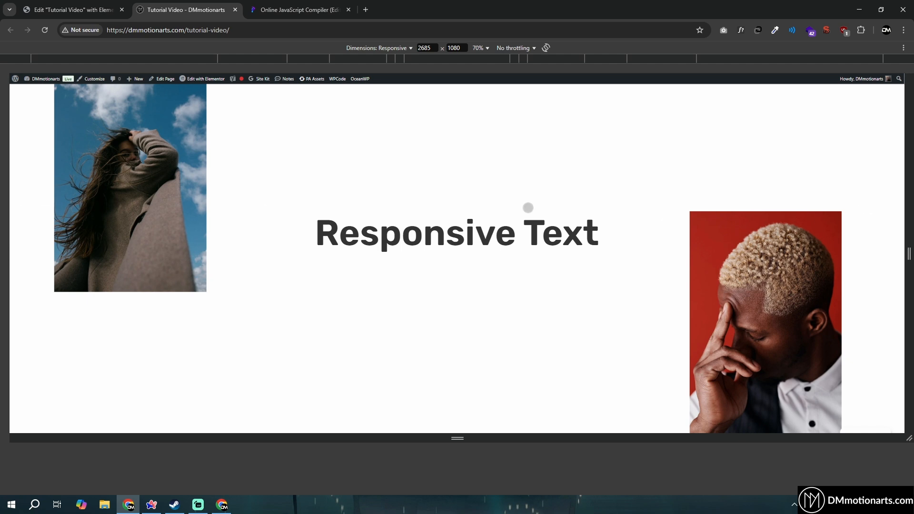
Compare the heading's scaling at viewport widths of 1319 and 2685 px, and leave the responsive device view
left_click_drag(910, 252, 682, 252)
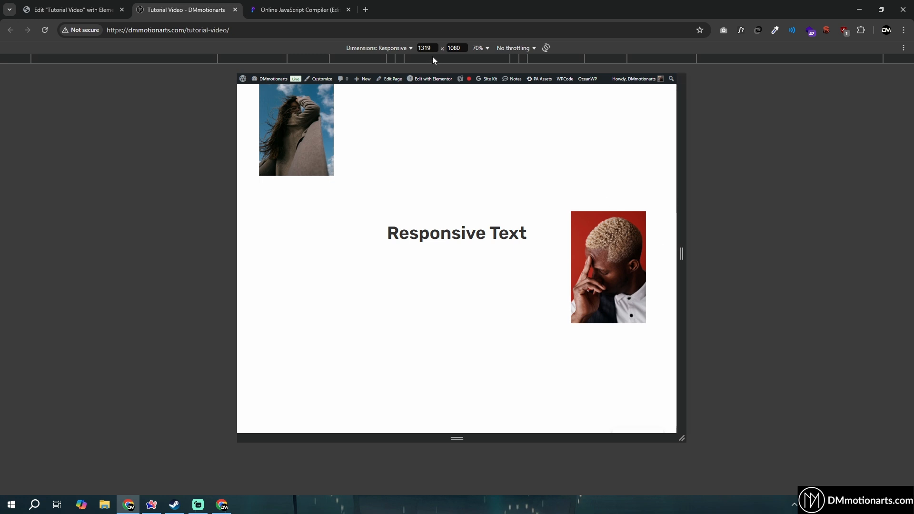
left_click_drag(684, 220, 910, 246)
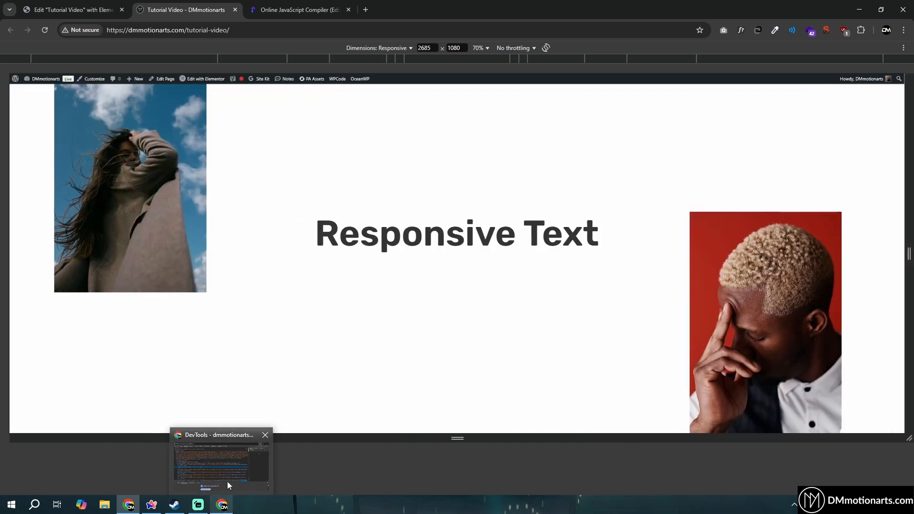
key("F12")
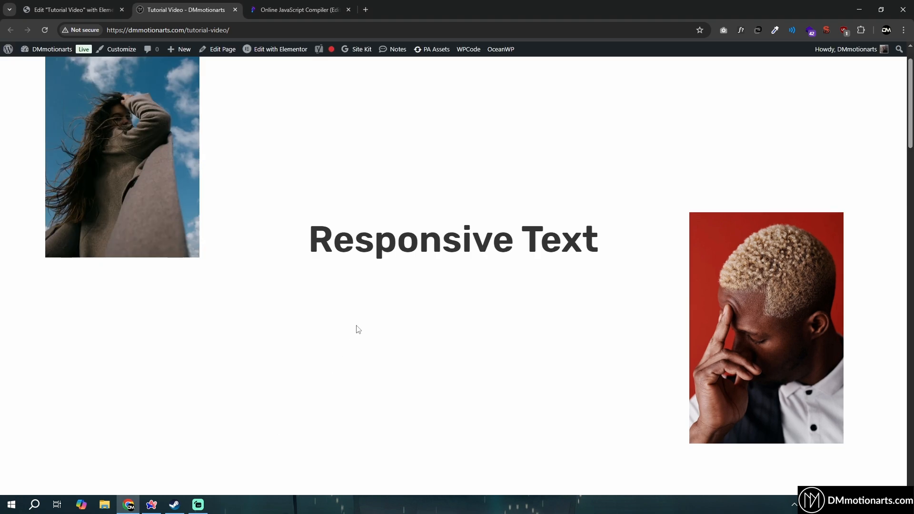
Try rem units for the heading in the Elementor editor, set its font size to 60 px and view the page at full width
left_click(71, 10)
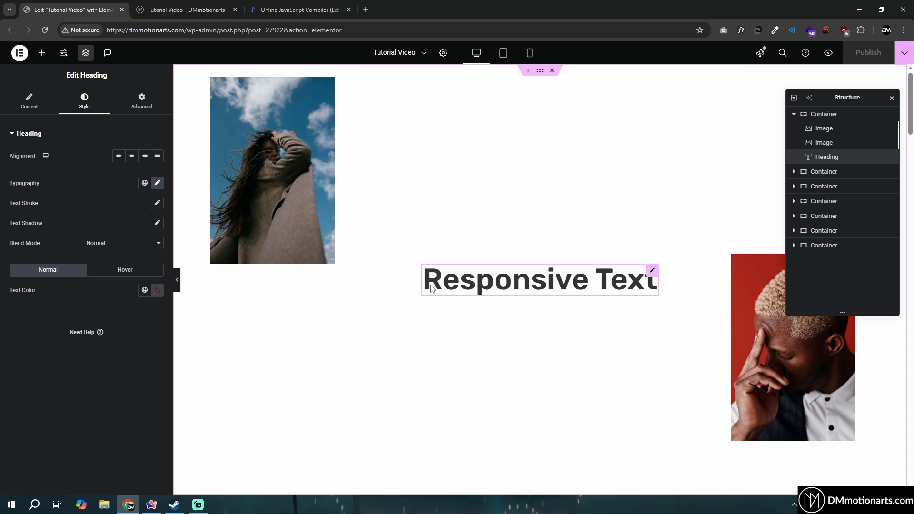
left_click(158, 183)
left_click(146, 244)
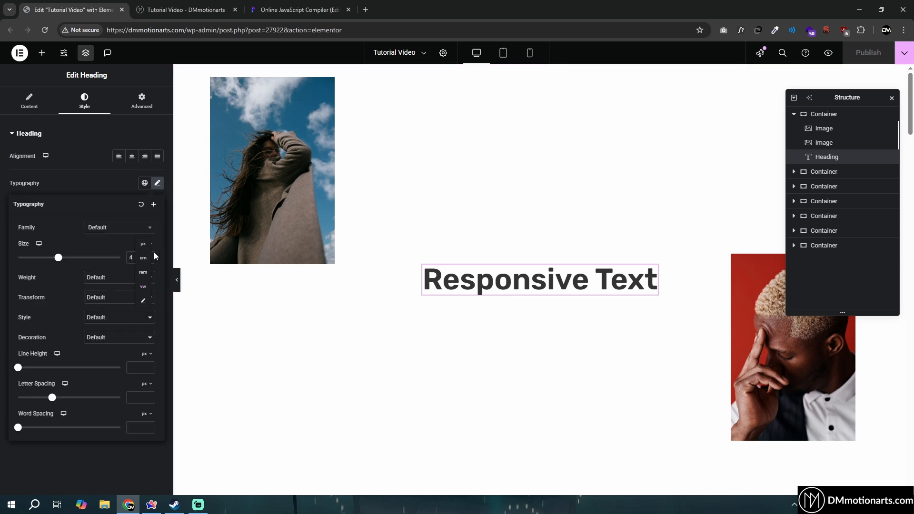
left_click(144, 279)
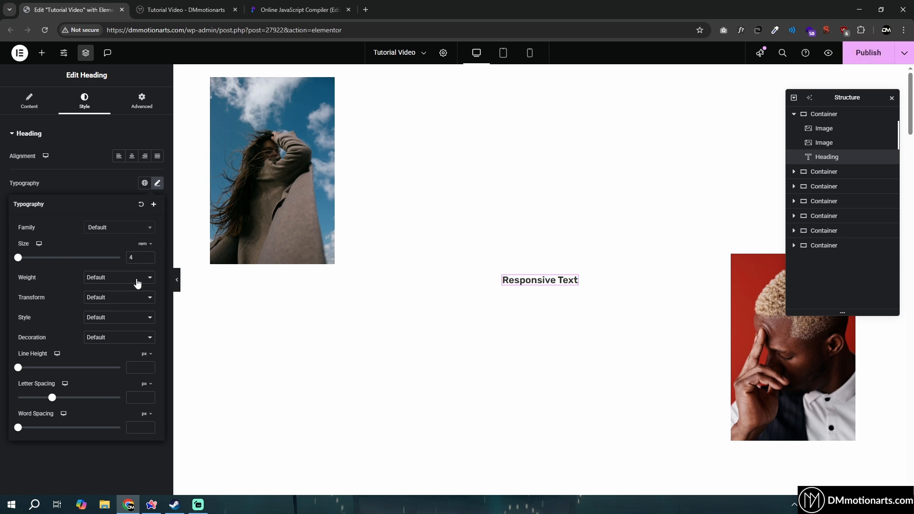
left_click_drag(21, 258, 52, 272)
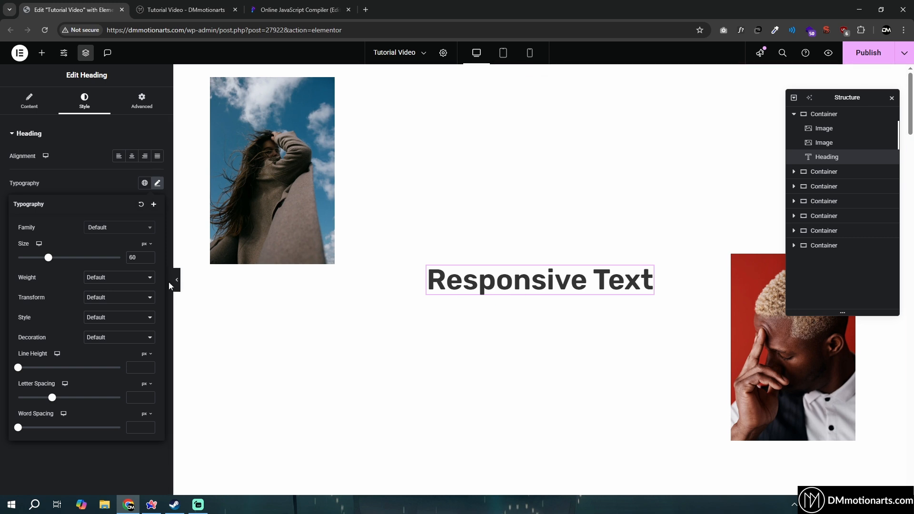
left_click(176, 281)
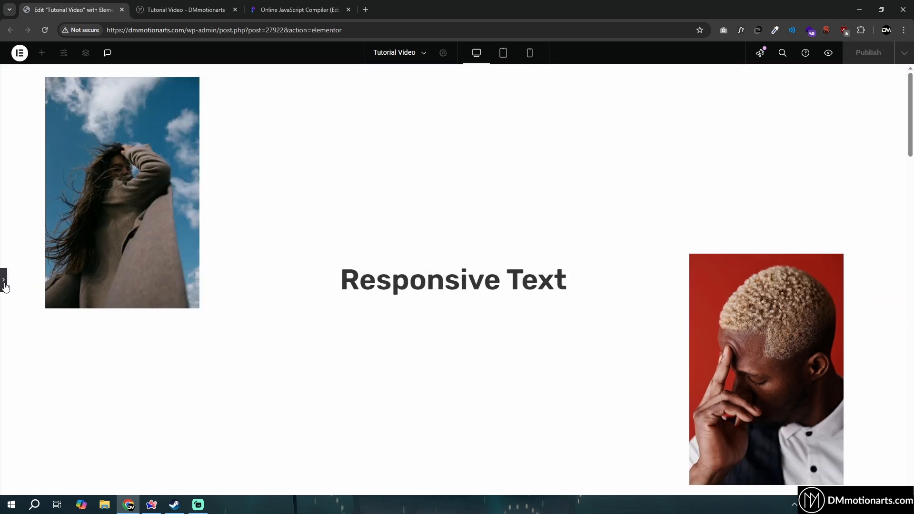
Reduce the Responsive Text heading's font size to 45 px in the tablet portrait layout
left_click(4, 281)
left_click(504, 53)
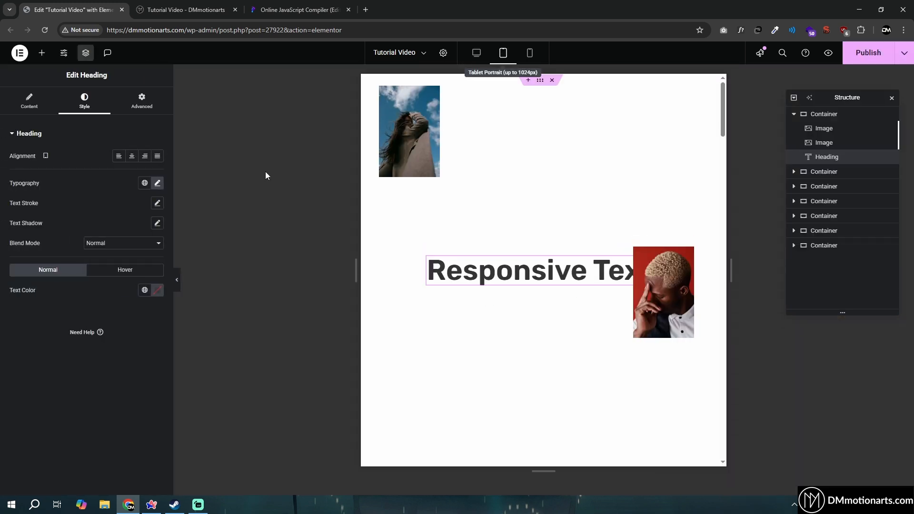
left_click(157, 183)
left_click(149, 245)
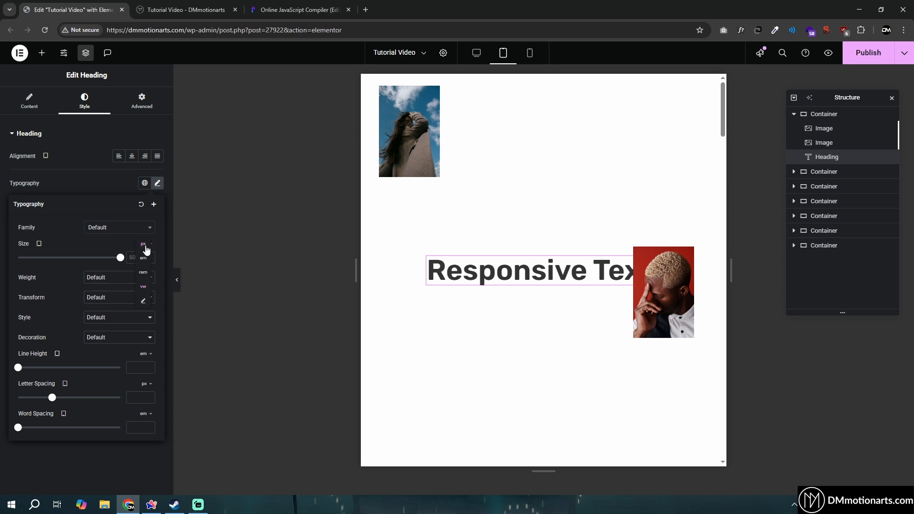
left_click_drag(50, 263, 42, 262)
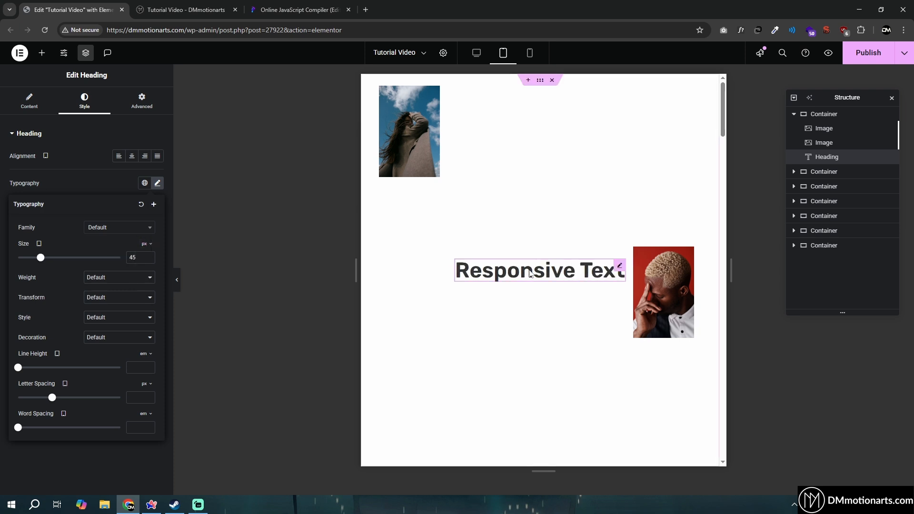
Return to the desktop layout and try a font size of 90 px for the heading
left_click(477, 53)
left_click(157, 183)
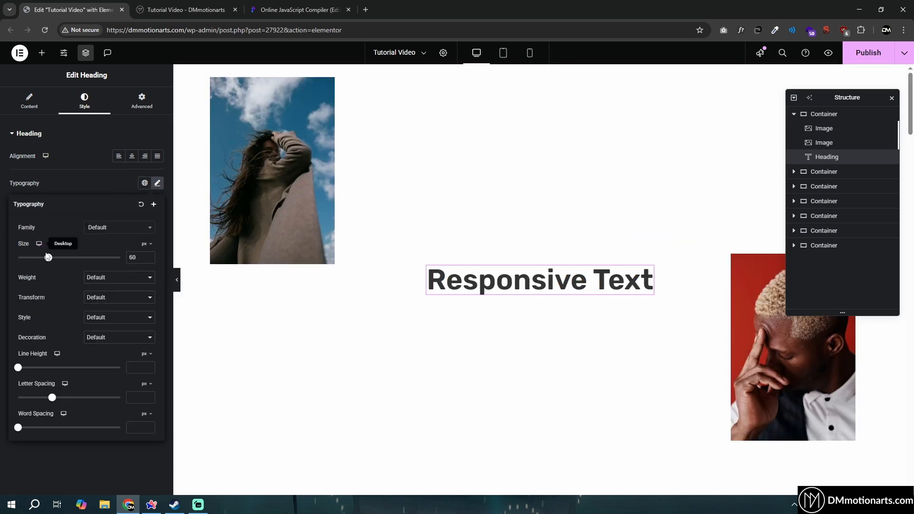
left_click_drag(50, 261, 66, 266)
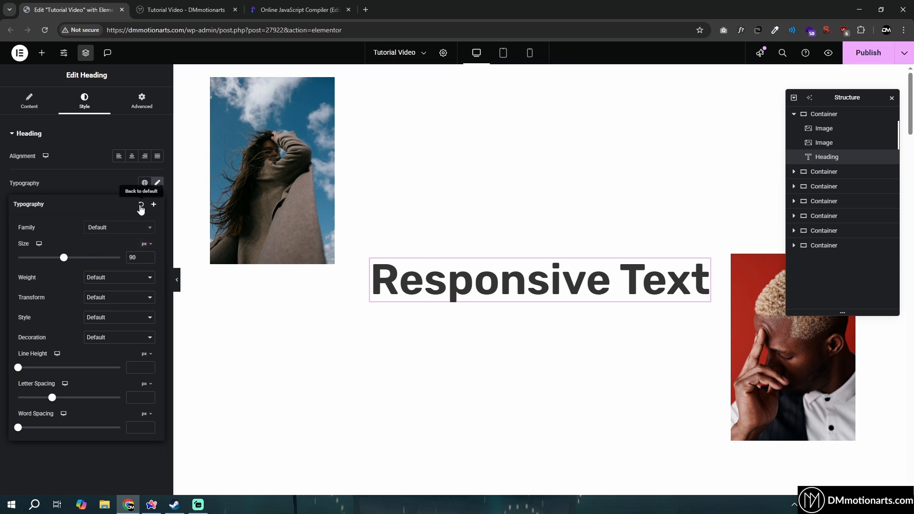
Change the heading's desktop font size unit to vw and set the size to 4.5
left_click(144, 287)
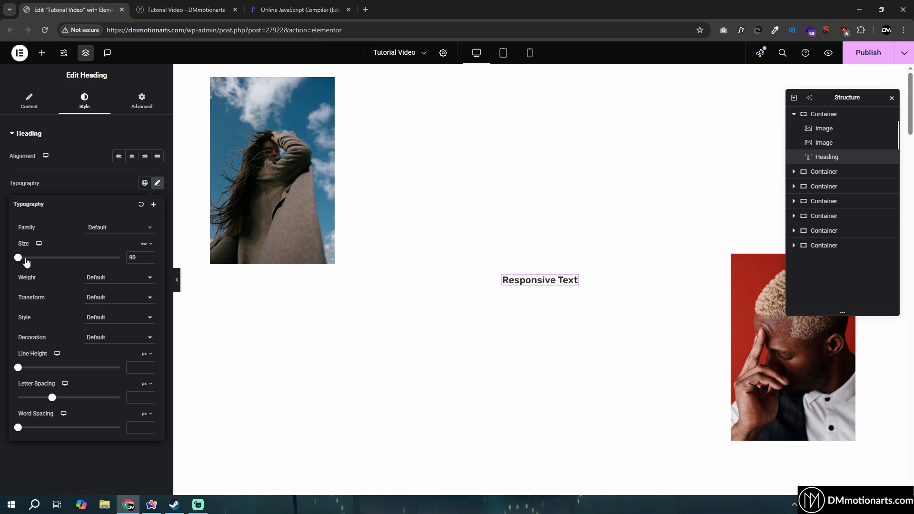
left_click_drag(20, 258, 64, 265)
left_click(540, 266)
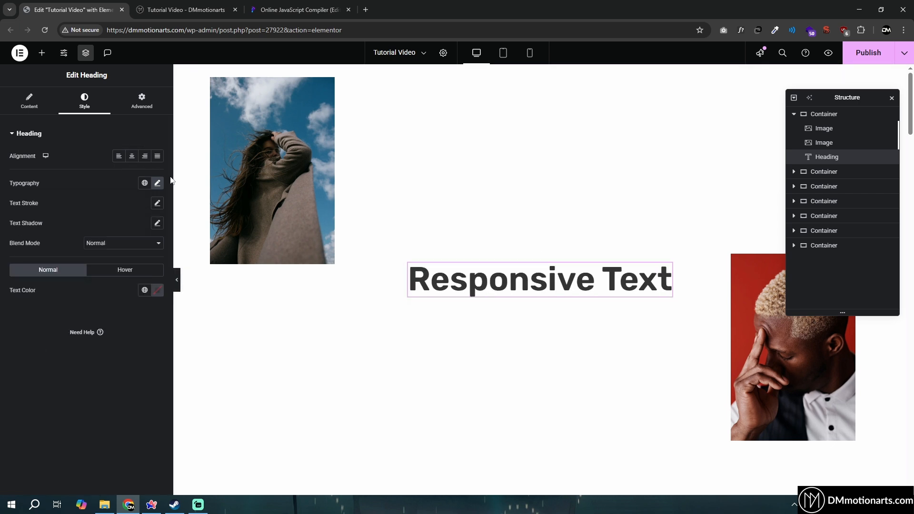
Switch to the Programiz online compiler and complete the expression clamp(45px, 4.5vw, 90px) below the noted sizes
left_click(286, 10)
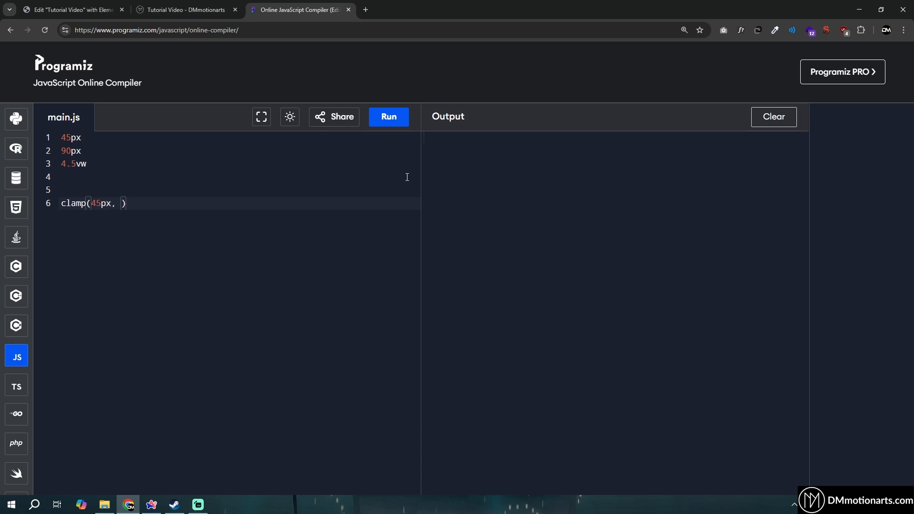
type("v")
key("BackSpace")
key("BackSpace")
key("BackSpace")
type("vw,")
type("px")
Examine the clamp expression's minimum, preferred and maximum values, comparing them with the heading on the live page
left_click_drag(91, 206, 178, 205)
left_click(183, 206)
left_click_drag(121, 206, 148, 206)
left_click(217, 210)
left_click(181, 10)
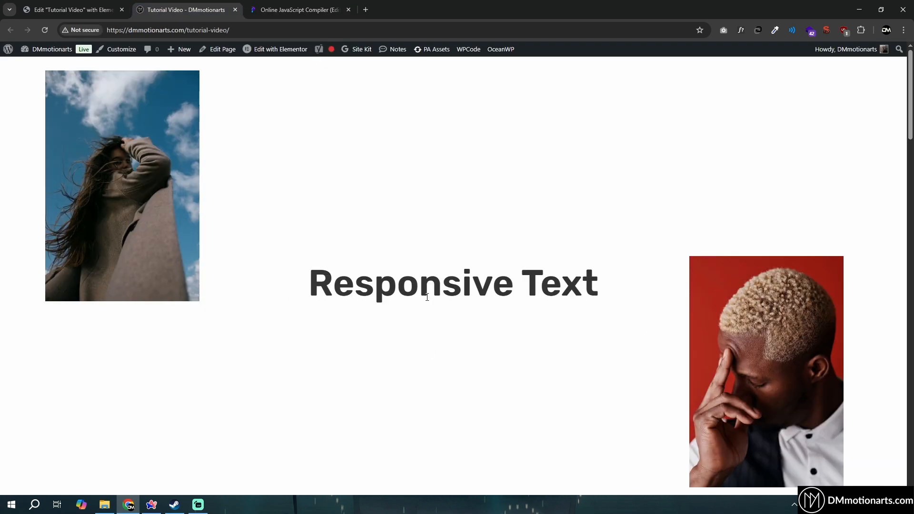
left_click(280, 5)
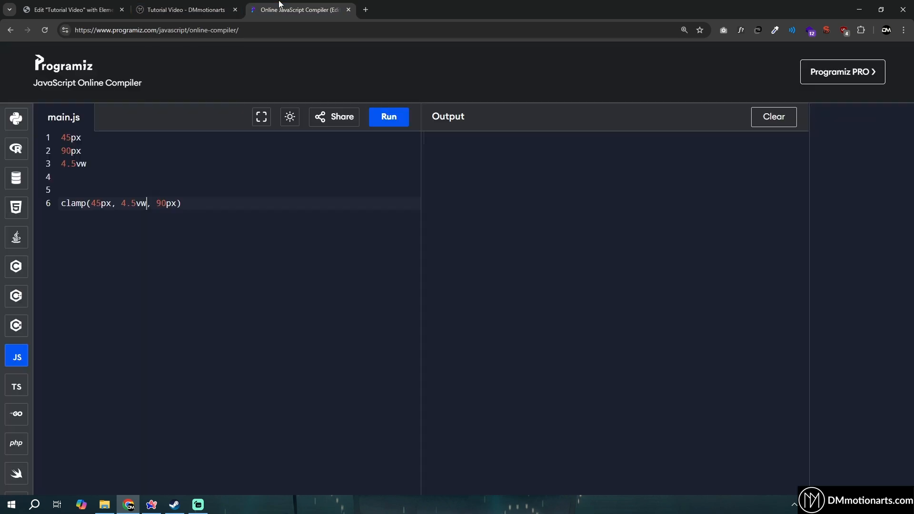
double_click(173, 205)
left_click(173, 205)
left_click_drag(118, 204, 146, 205)
left_click(146, 204)
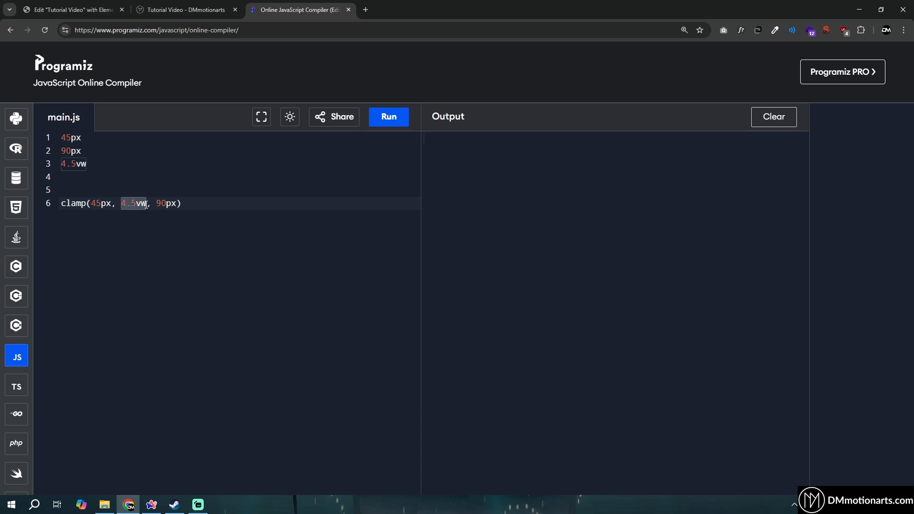
left_click(132, 204)
left_click_drag(121, 206, 148, 205)
left_click(147, 204)
Copy clamp(45px, 4.5vw, 90px) into the heading's font size as a custom-unit value in the Elementor editor and publish the page
left_click_drag(62, 204, 192, 207)
key("ctrl+c")
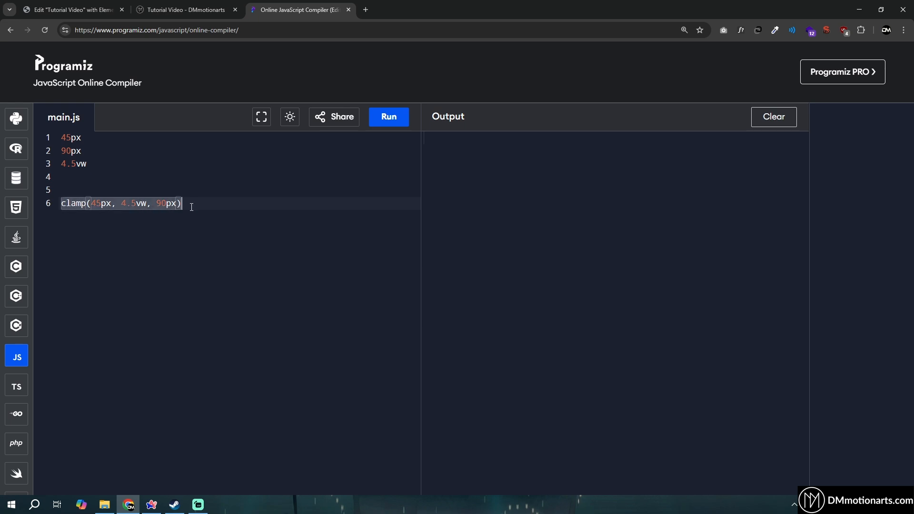
left_click(186, 9)
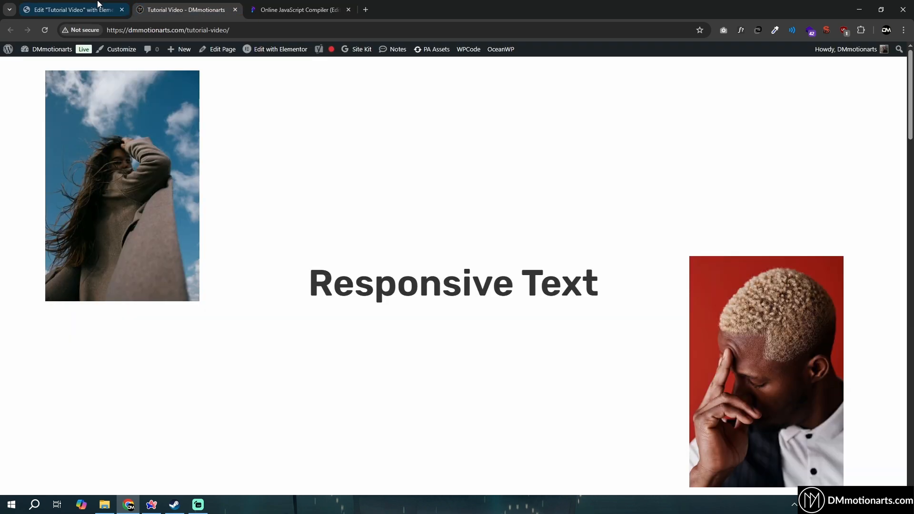
left_click(71, 10)
left_click(157, 185)
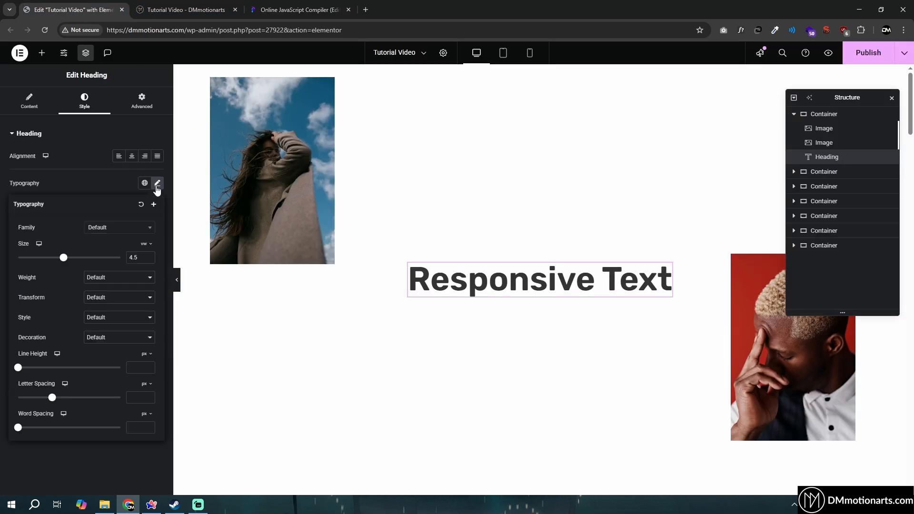
left_click(145, 245)
left_click(144, 302)
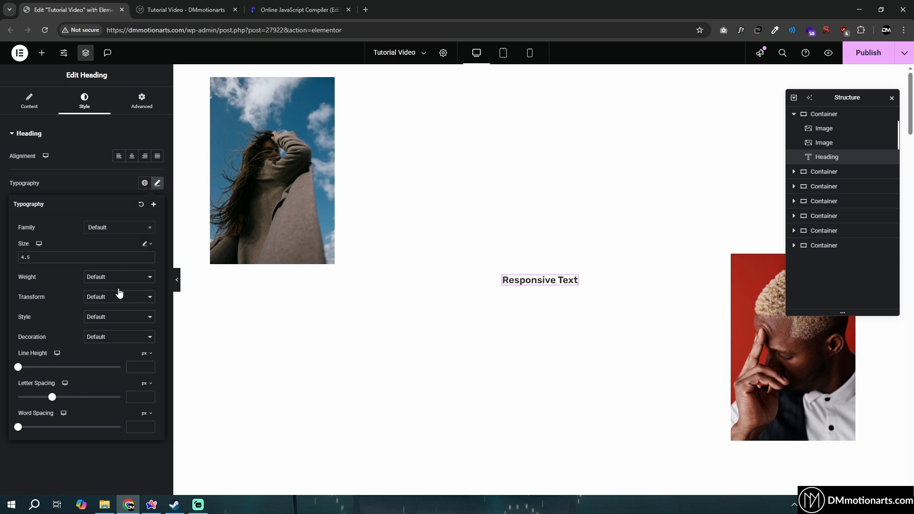
key("ctrl+v")
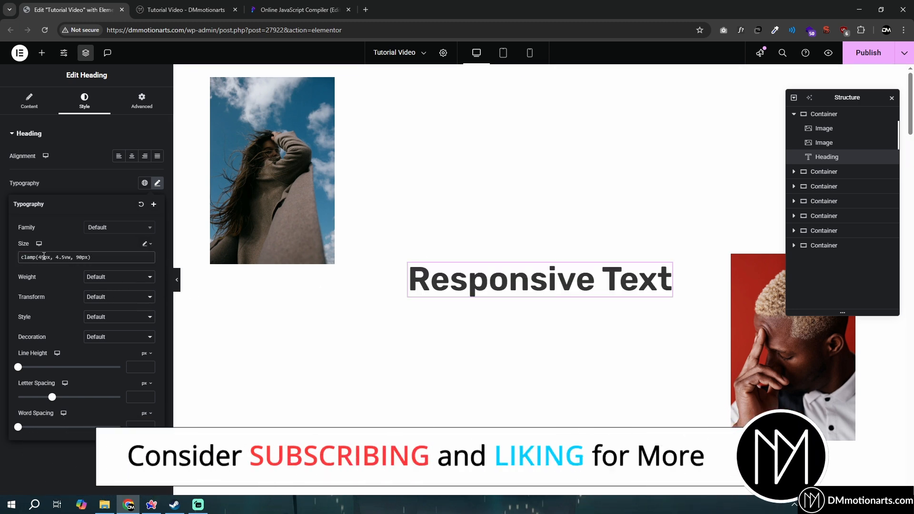
left_click(87, 164)
key("ctrl+s")
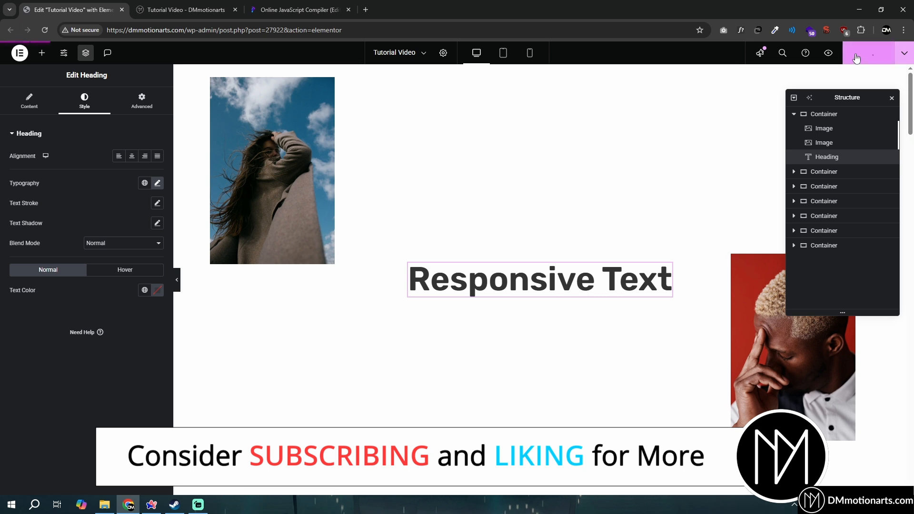
Open the live page in responsive device view and inspect the clamped heading at a viewport width of 2685 px
left_click(165, 5)
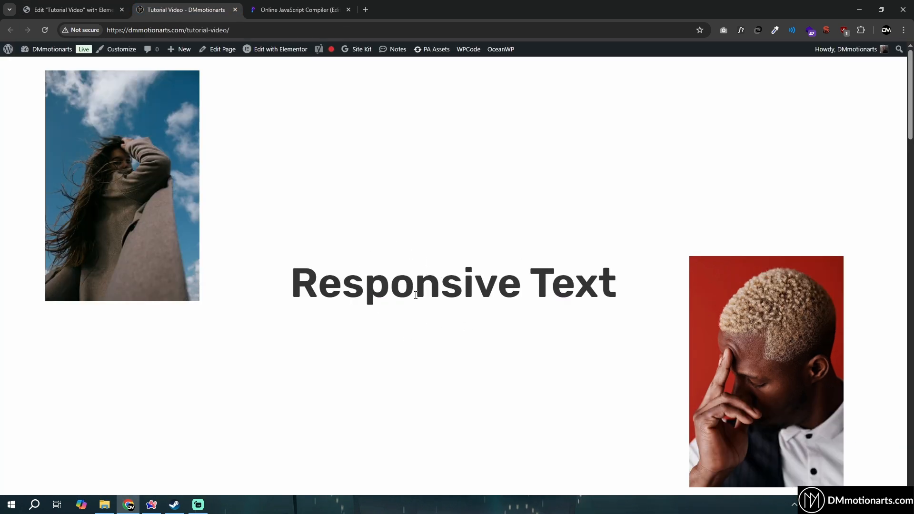
right_click(481, 204)
left_click(539, 432)
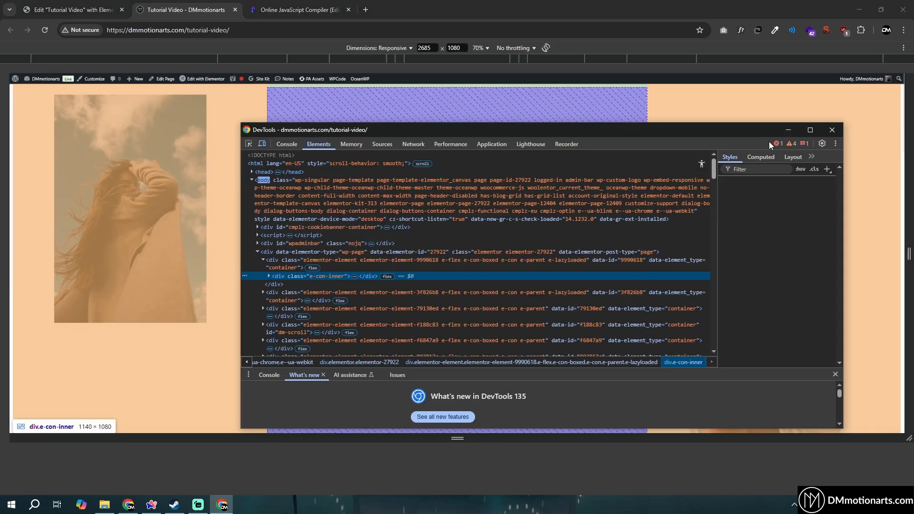
left_click(789, 130)
left_click_drag(908, 255, 911, 288)
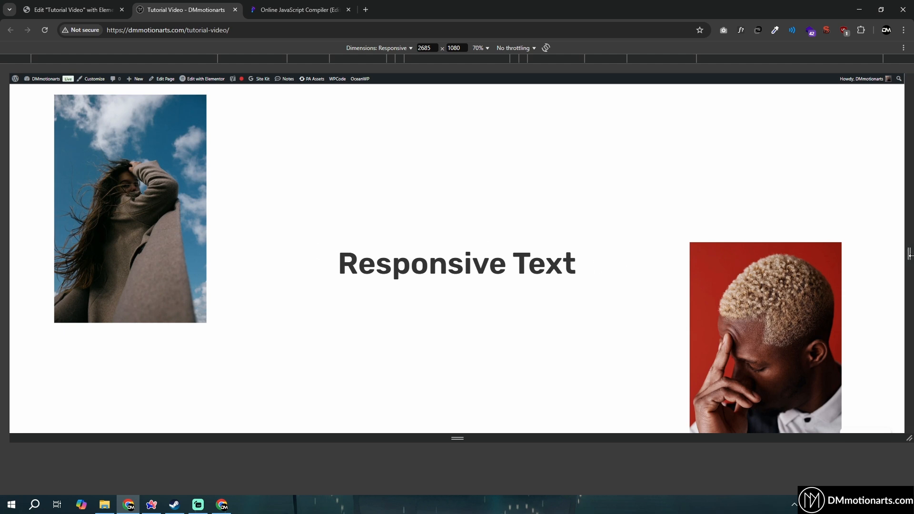
Compare the heading's size at viewport widths of 1611, 2049 and 2526 px, and close the responsive device view
left_click_drag(910, 254, 733, 277)
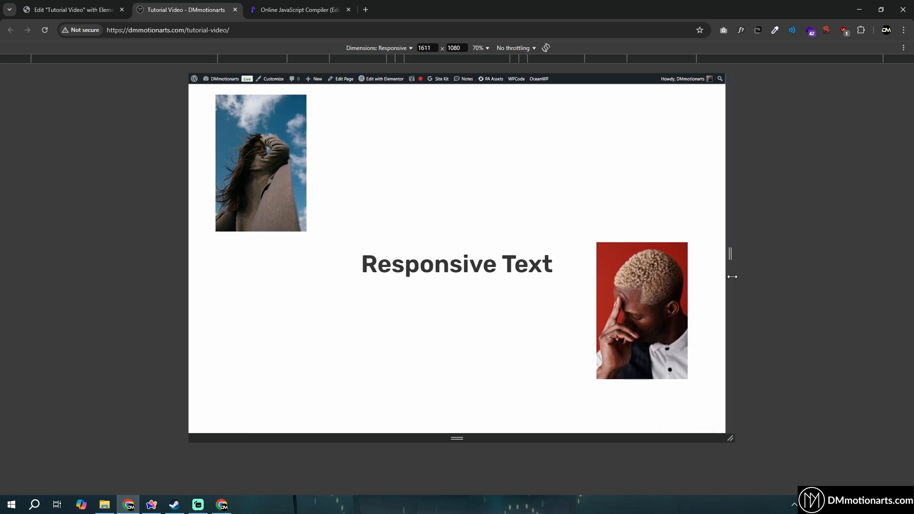
left_click_drag(732, 277, 809, 298)
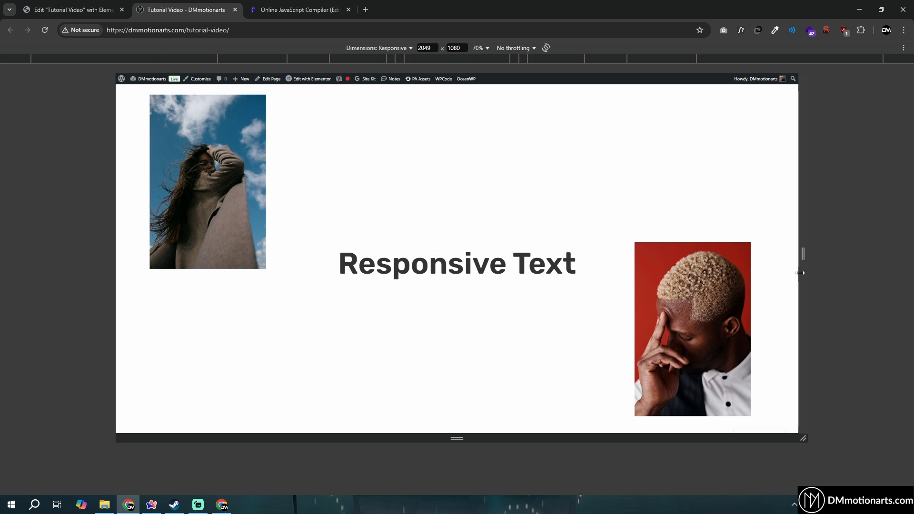
left_click_drag(803, 276, 685, 296)
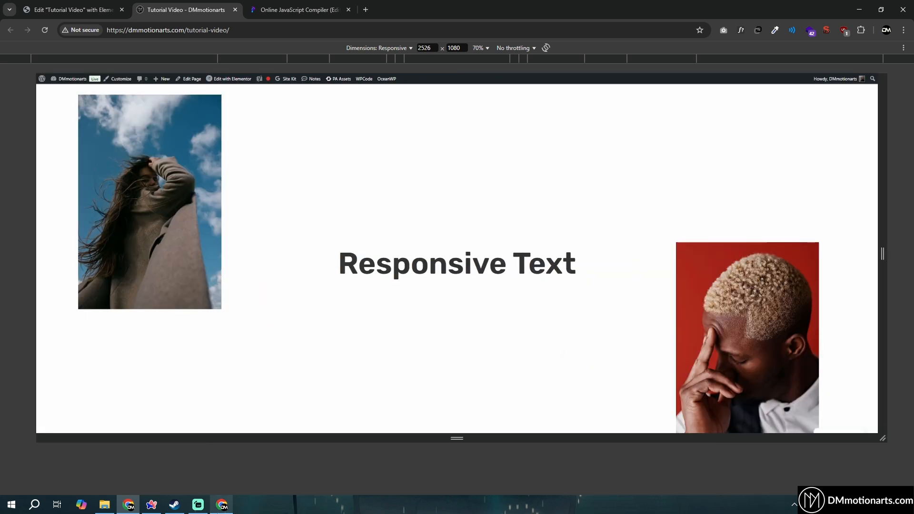
middle_click(223, 505)
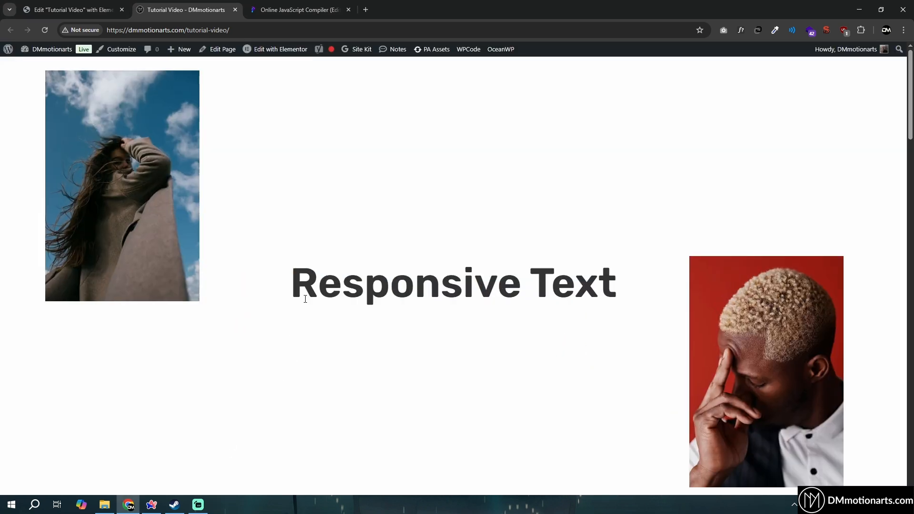
Review the heading on the full page, then reopen the responsive device view and widen the viewport
left_click_drag(305, 299, 624, 290)
left_click(491, 261)
right_click(408, 215)
key("Escape")
right_click(425, 347)
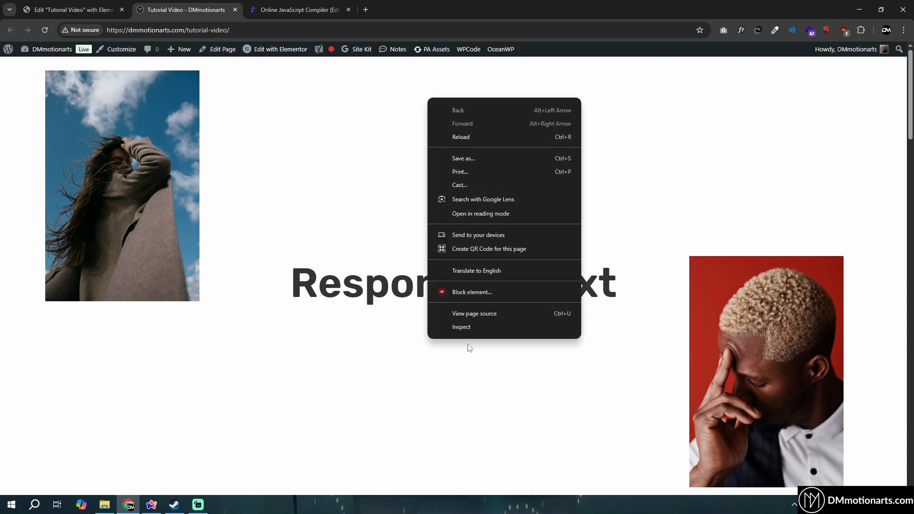
key("Escape")
left_click(225, 161)
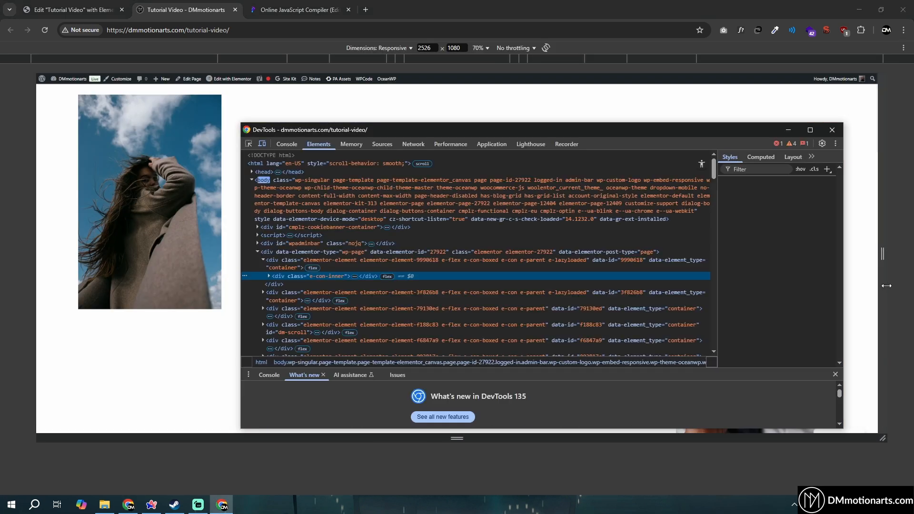
left_click(884, 276)
left_click_drag(882, 260, 909, 253)
Select the upper-left image in the Elementor editor and try a custom width of 450 px
left_click(81, 5)
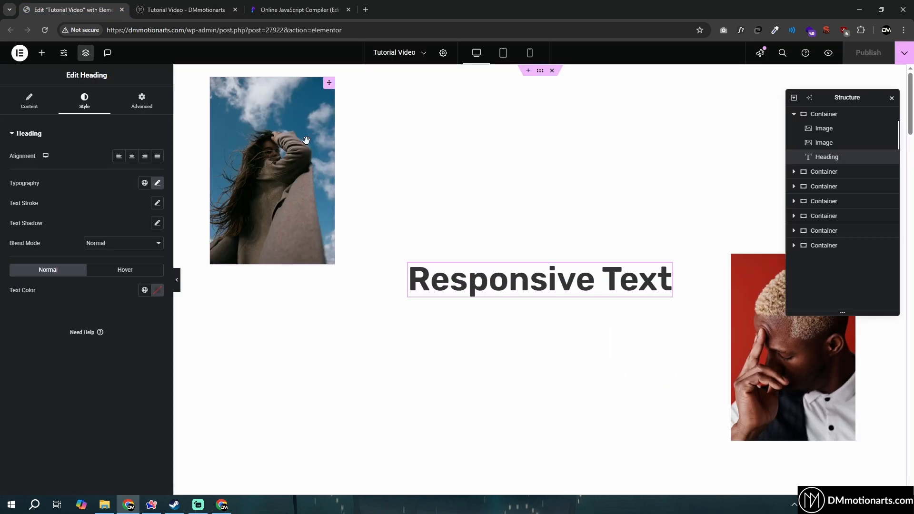
left_click(313, 121)
left_click(156, 247)
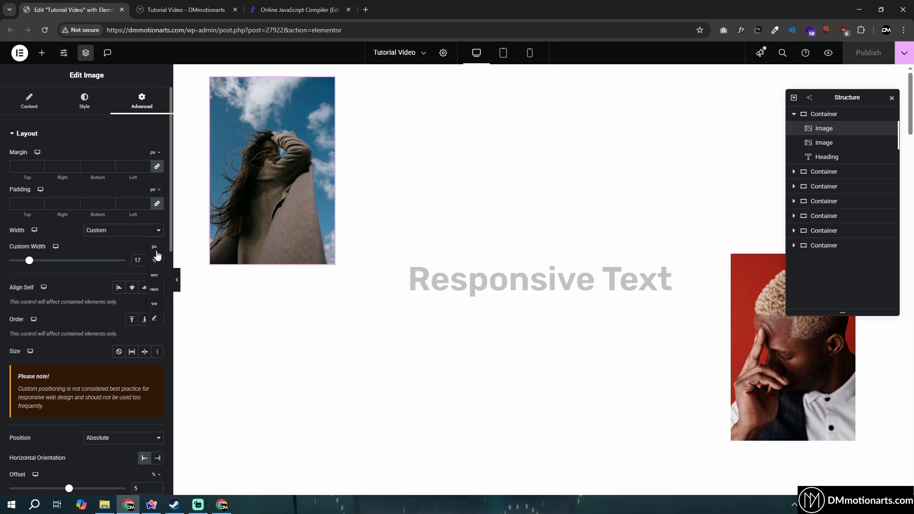
left_click(153, 260)
left_click_drag(11, 266, 68, 266)
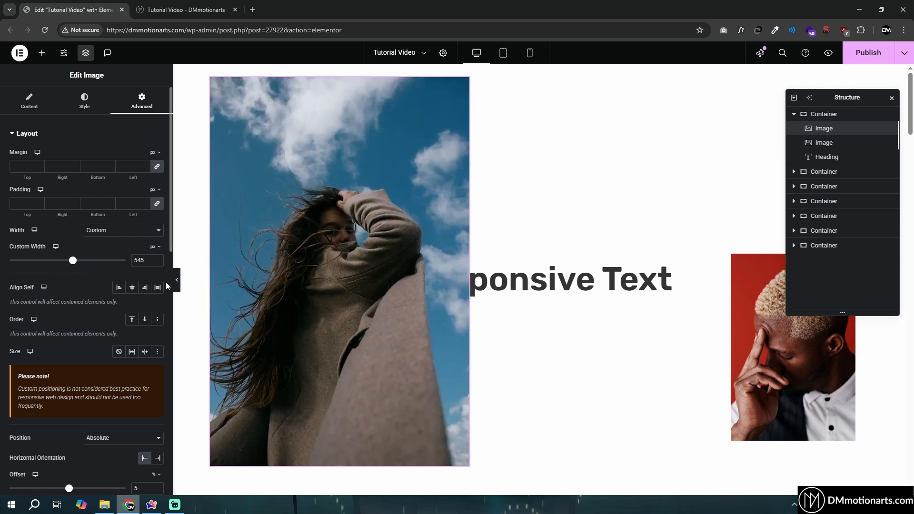
left_click(177, 281)
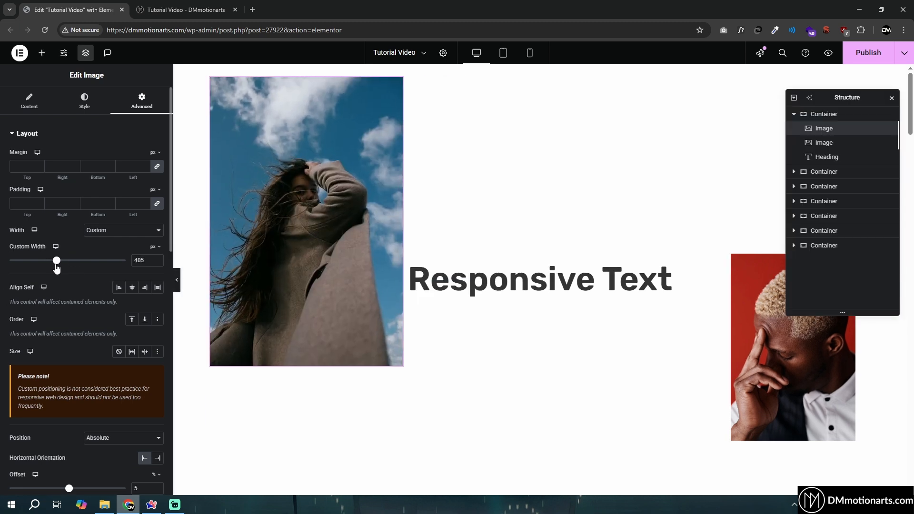
left_click_drag(55, 267, 62, 268)
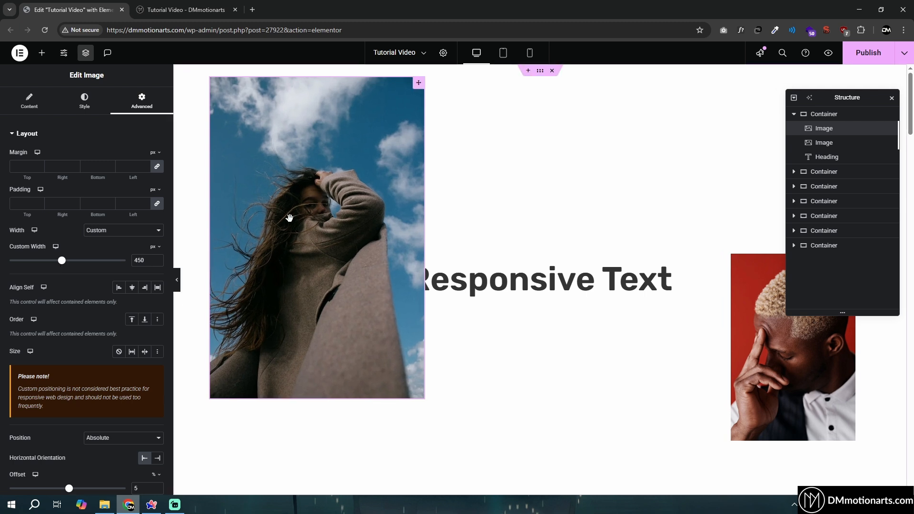
Switch the upper-left image's custom width back to percent and set it to 17%
left_click(155, 247)
left_click(154, 265)
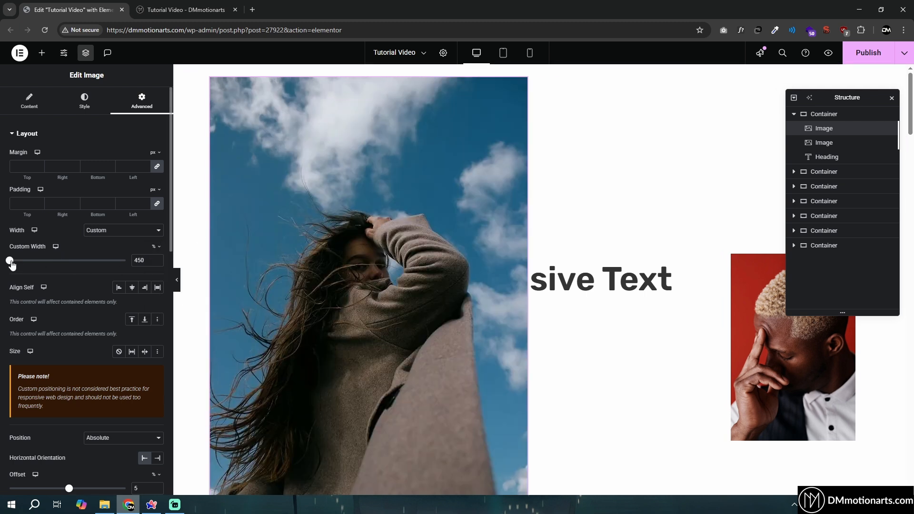
left_click_drag(10, 265, 29, 269)
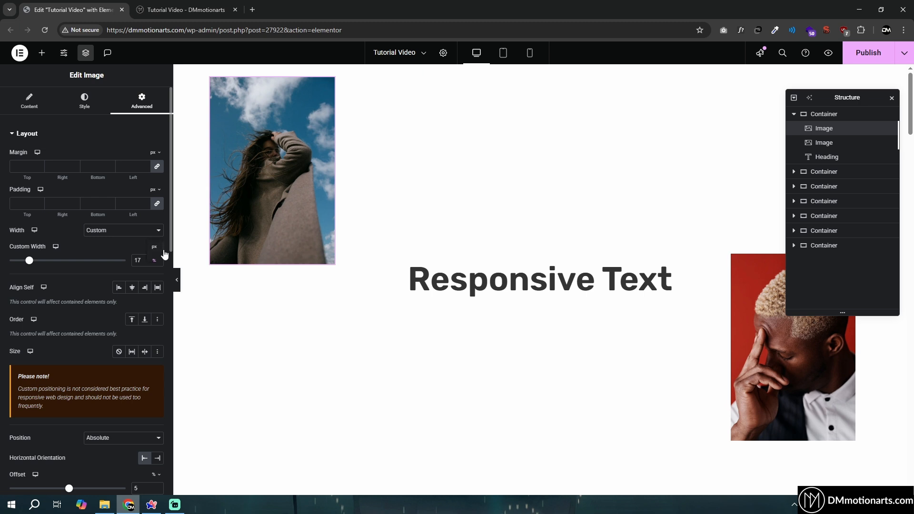
Switch the upper-left image's custom width to a custom expression, set it to clamp(350px, 17%, 450px), and publish the page
left_click(155, 328)
type("cal")
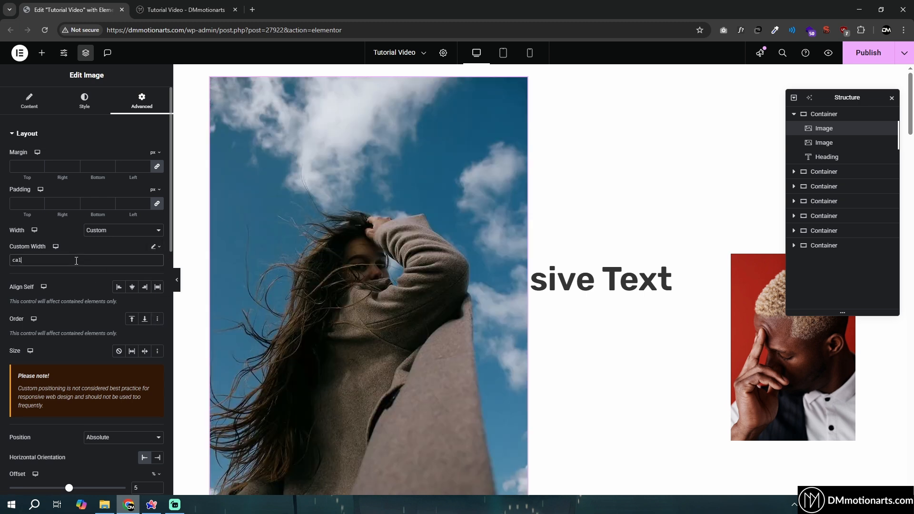
type("c(350px, 17%, 400px")
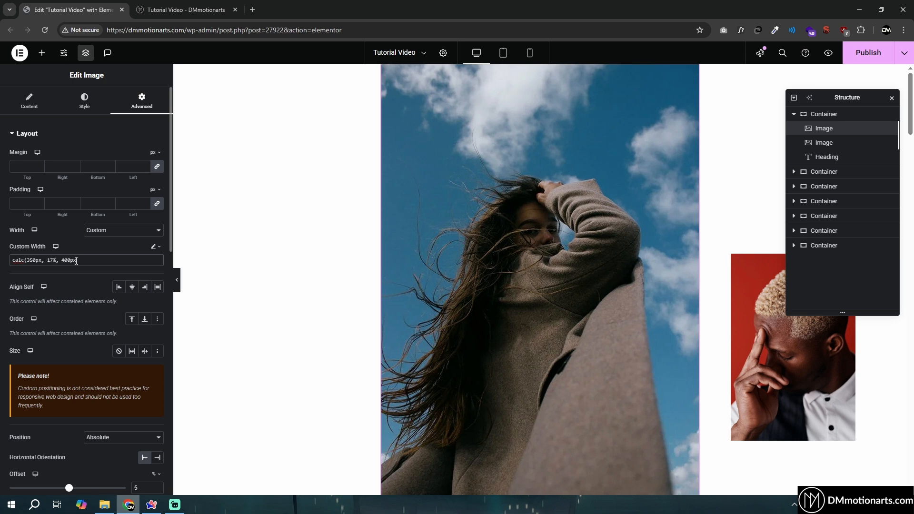
key("BackSpace")
key("BackSpace")
key("BackSpace")
key("BackSpace")
type("50px)")
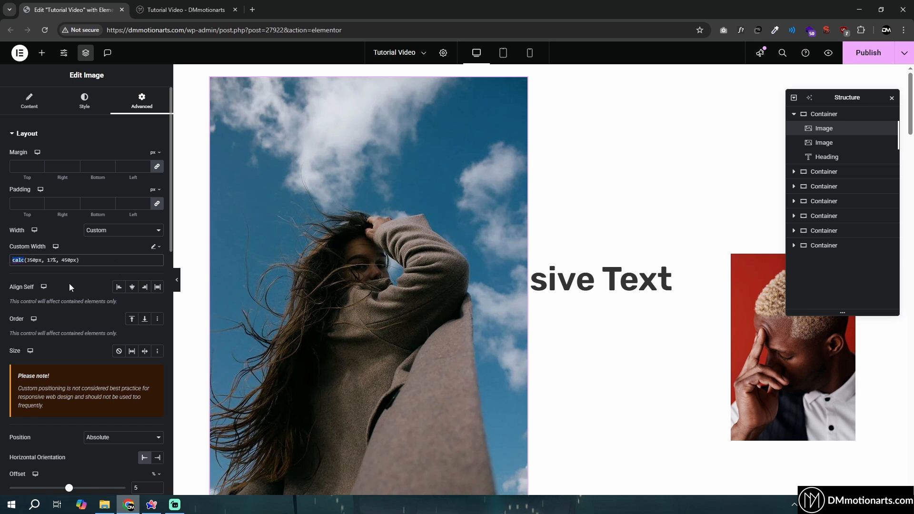
type("clamp")
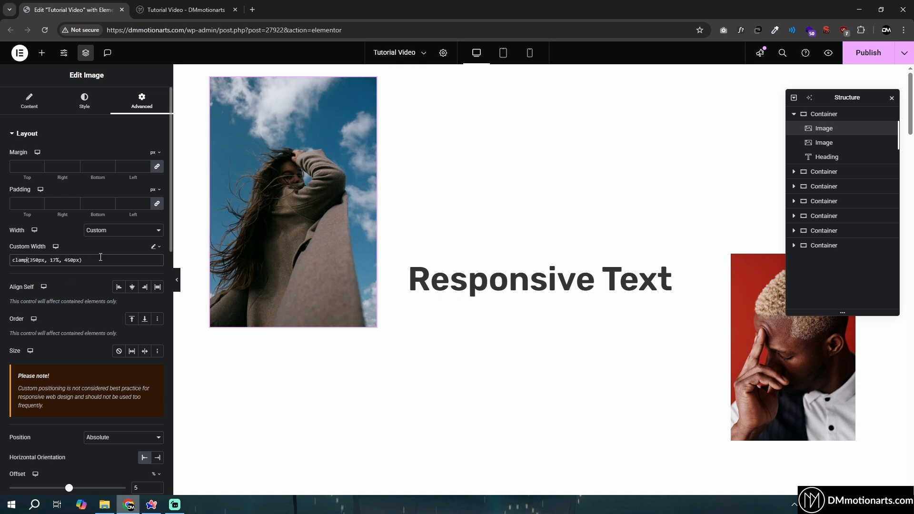
left_click(852, 57)
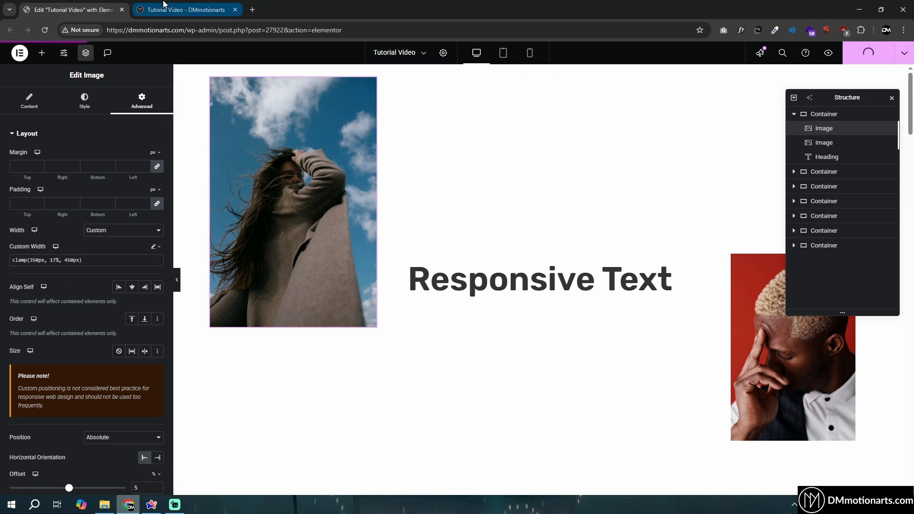
Open the live page in the browser's responsive device view and check the images at a viewport width of 2685 px
left_click(164, 6)
right_click(483, 197)
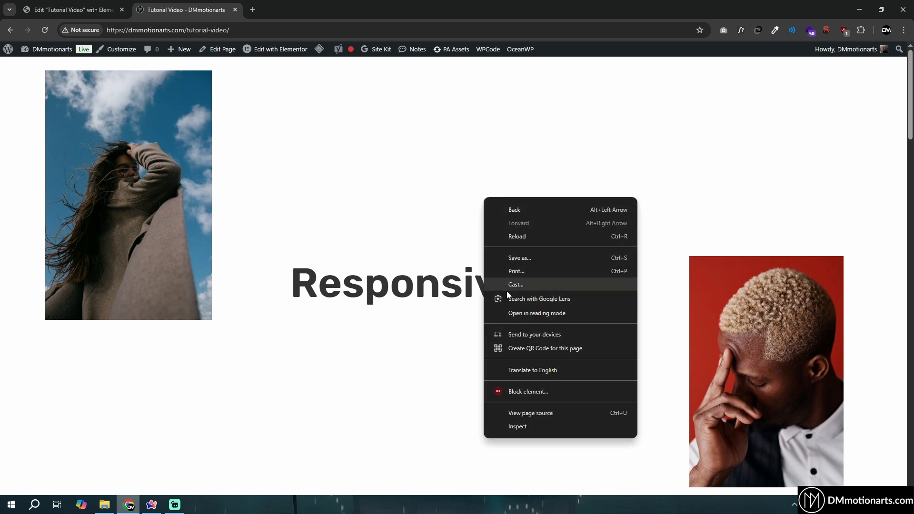
left_click(511, 427)
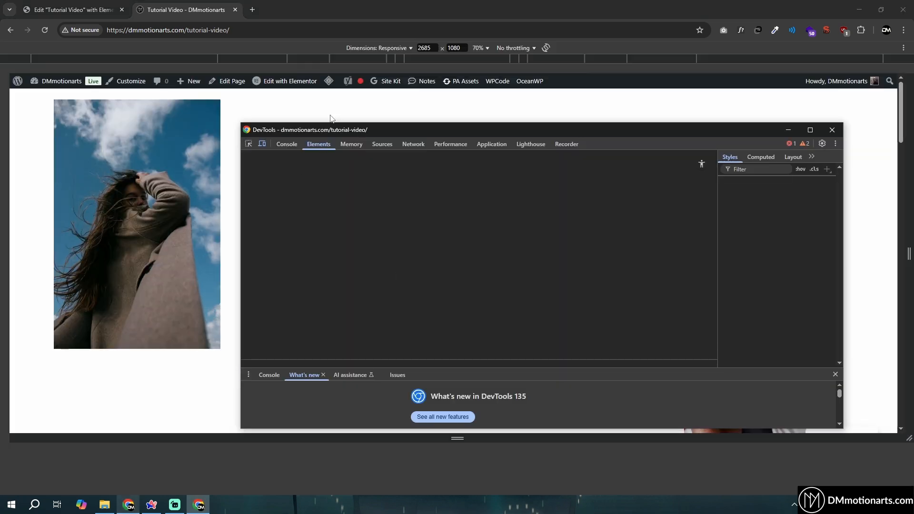
left_click(330, 115)
left_click(695, 110)
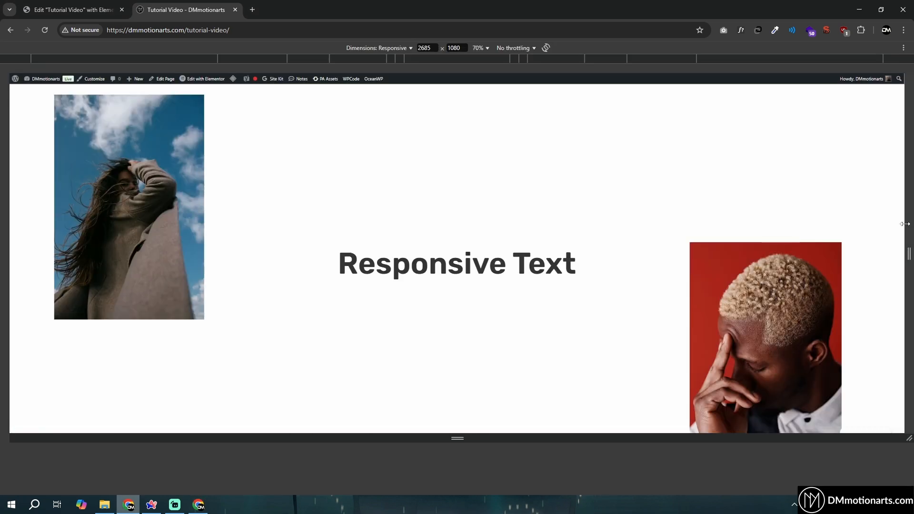
left_click_drag(909, 241, 908, 269)
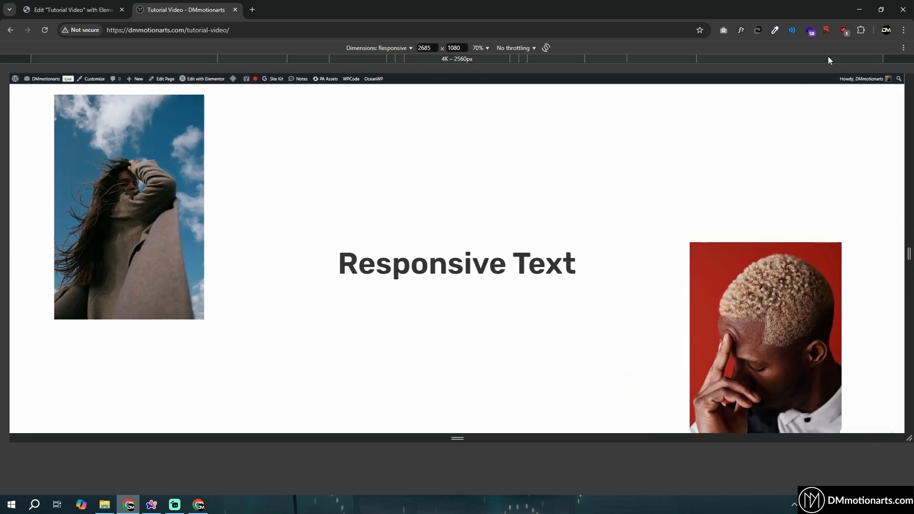
Compare the two images' sizes at viewport widths of 5000, about 5371 and 2560 px, and close the responsive device view
left_click(828, 59)
double_click(425, 48)
type("500")
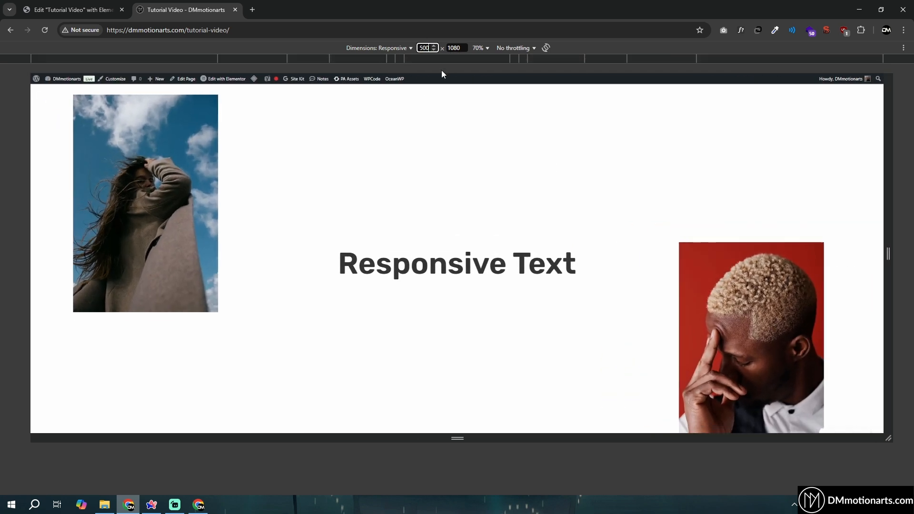
type("0")
key("Return")
left_click_drag(880, 197, 910, 210)
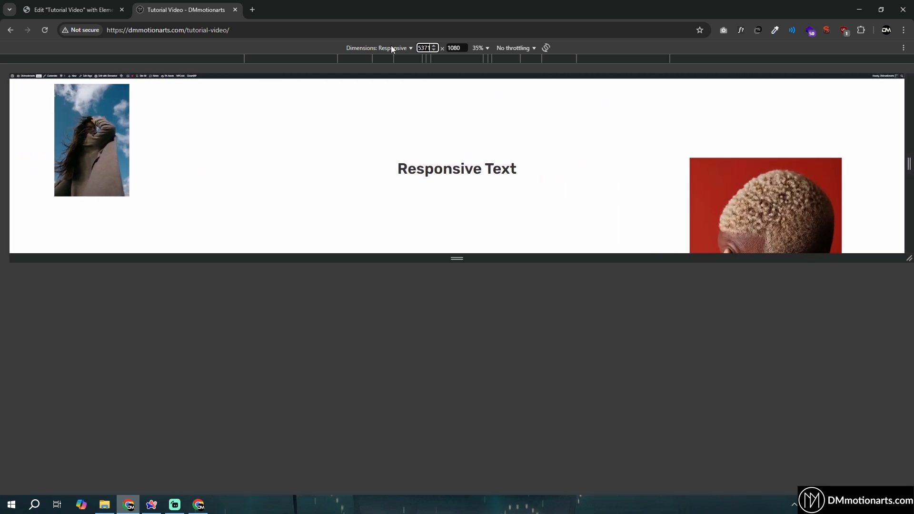
left_click(739, 57)
left_click(651, 61)
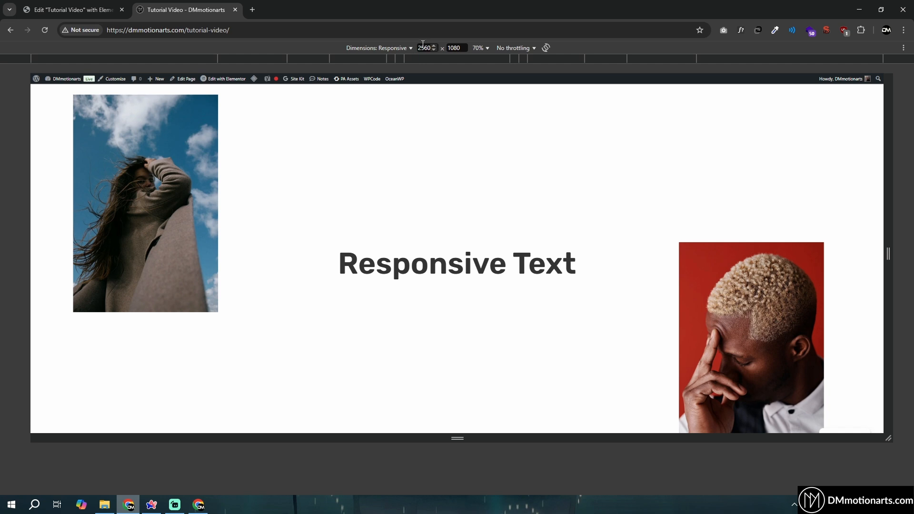
key("F12")
Write the example min(50%, 500px) on line 4 of the online JavaScript compiler and change its function to max
left_click(104, 6)
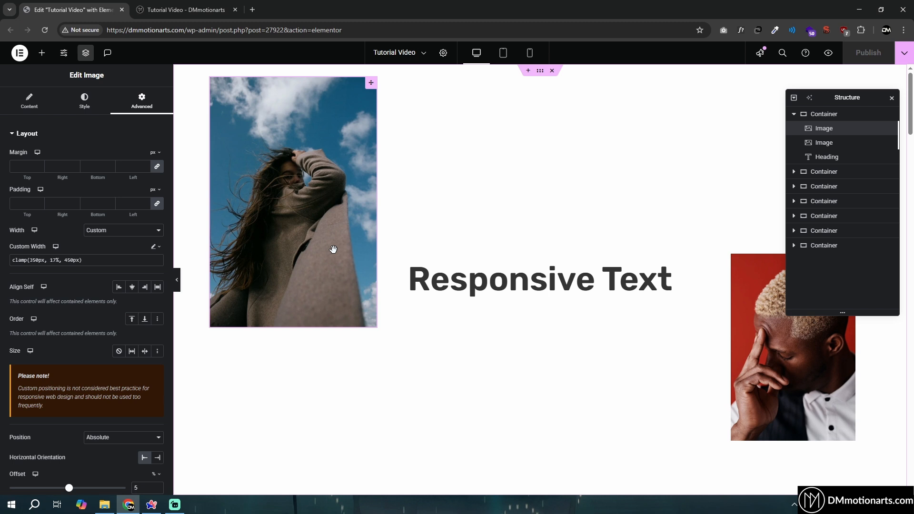
triple_click(79, 263)
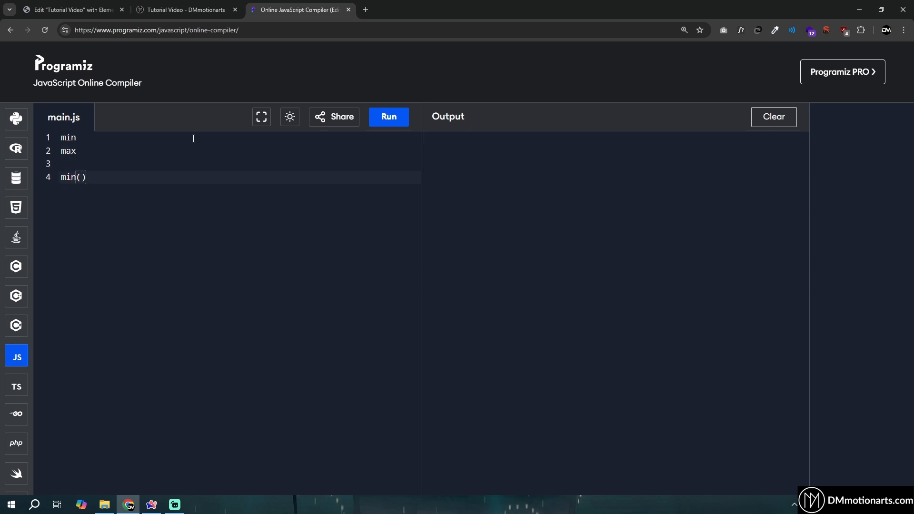
type("0%, 500px")
left_click_drag(86, 178, 132, 179)
left_click(96, 180)
left_click(133, 180)
left_click(155, 179)
type("ax")
left_click_drag(74, 180, 97, 179)
left_click_drag(106, 179, 137, 179)
Return to the Elementor editor and set the upper-left image's custom width to the expression min(50%, 500px)
left_click(71, 9)
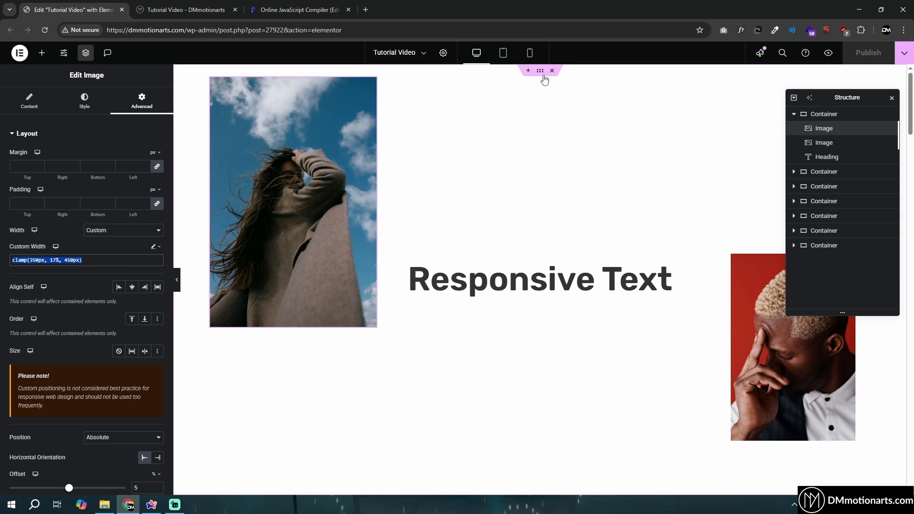
left_click(543, 77)
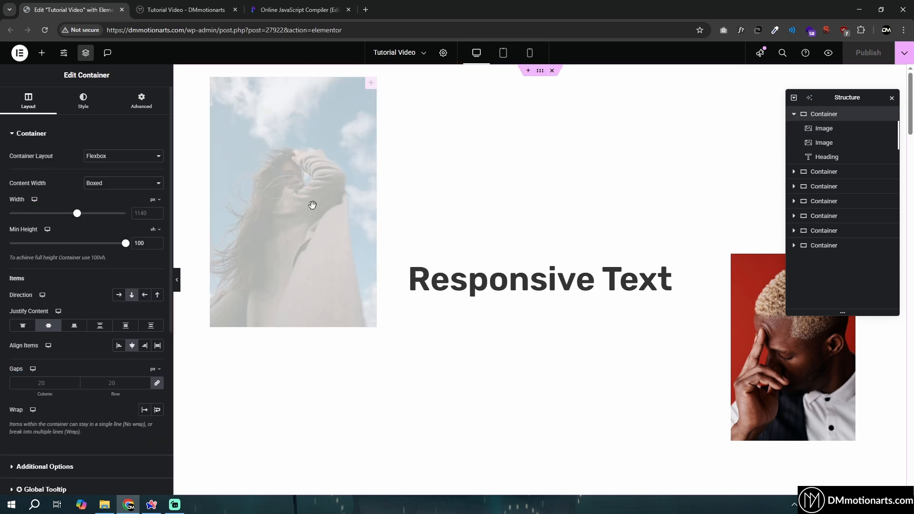
left_click(245, 178)
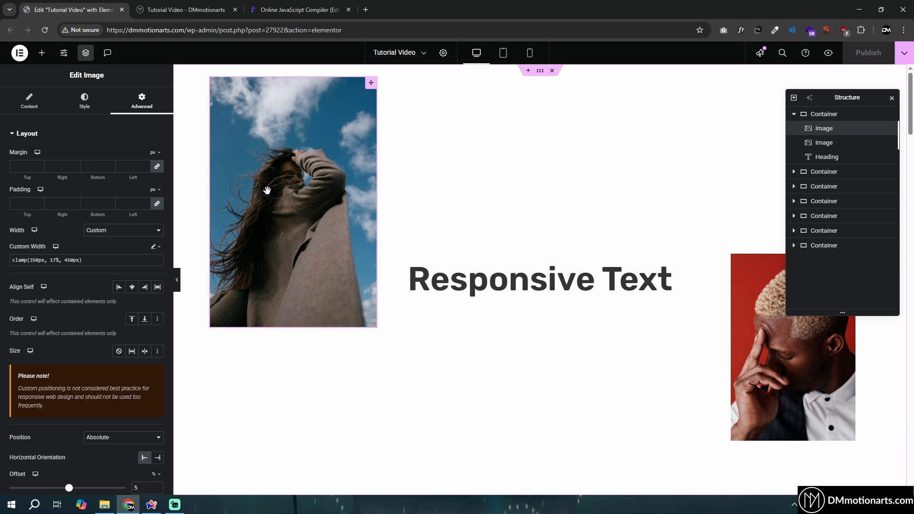
left_click(152, 247)
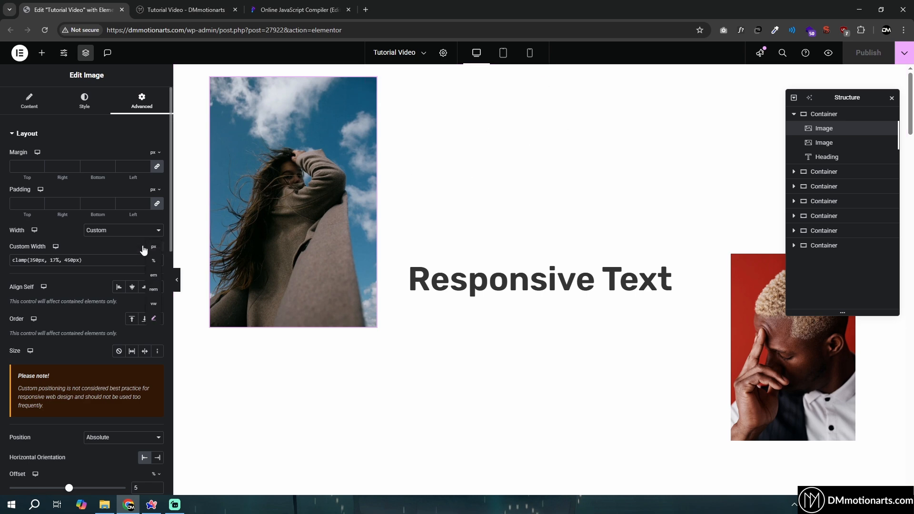
left_click(154, 318)
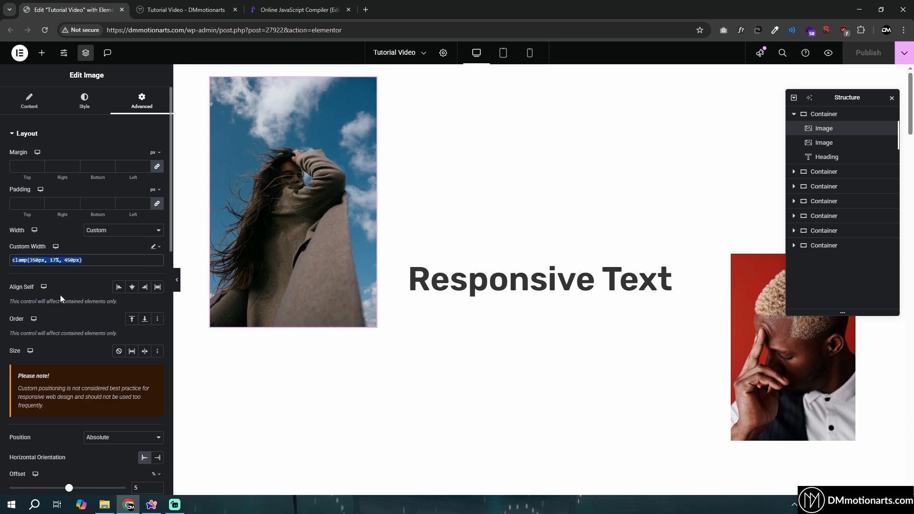
type("min(50")
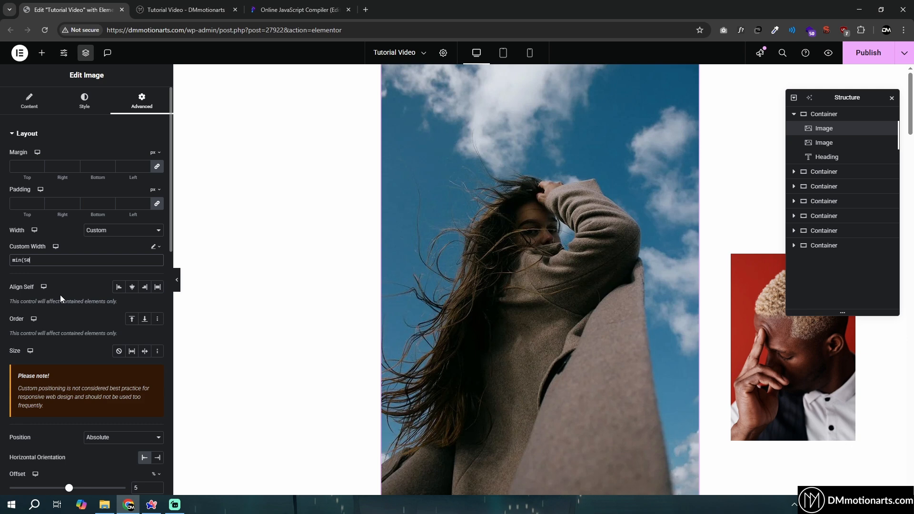
type("%, 500px);")
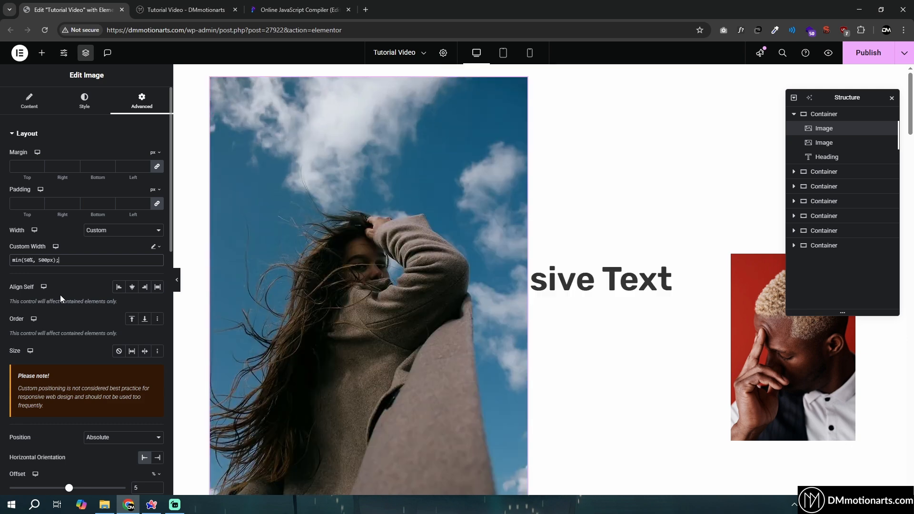
key("BackSpace")
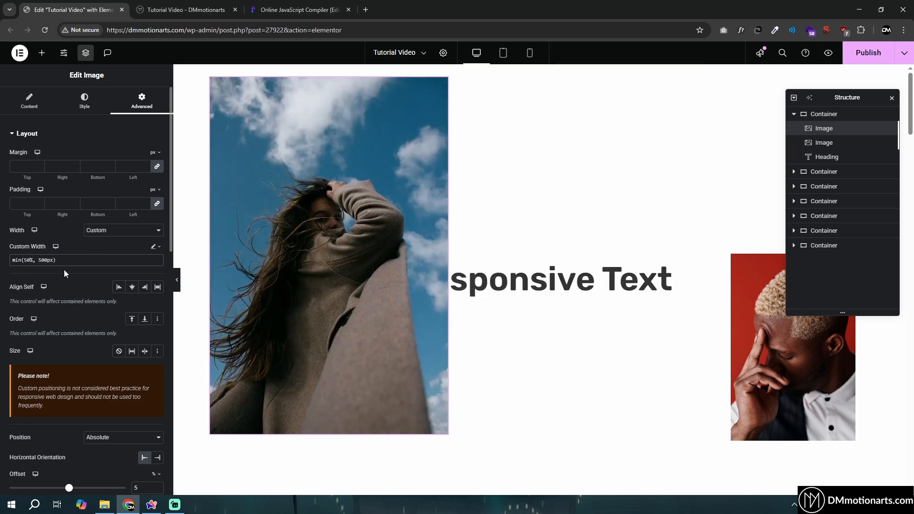
Lower the pixel value in the upper-left image's custom width expression to 400px
left_click(43, 260)
key("BackSpace")
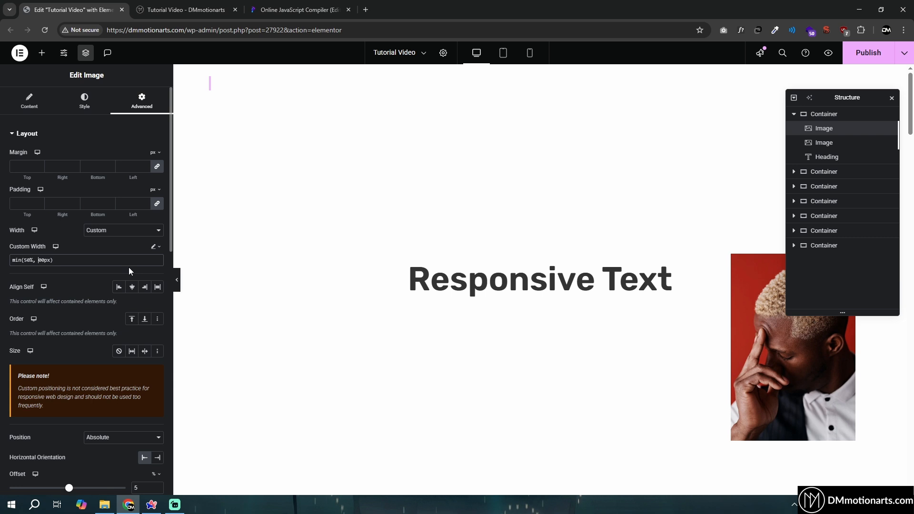
type("4")
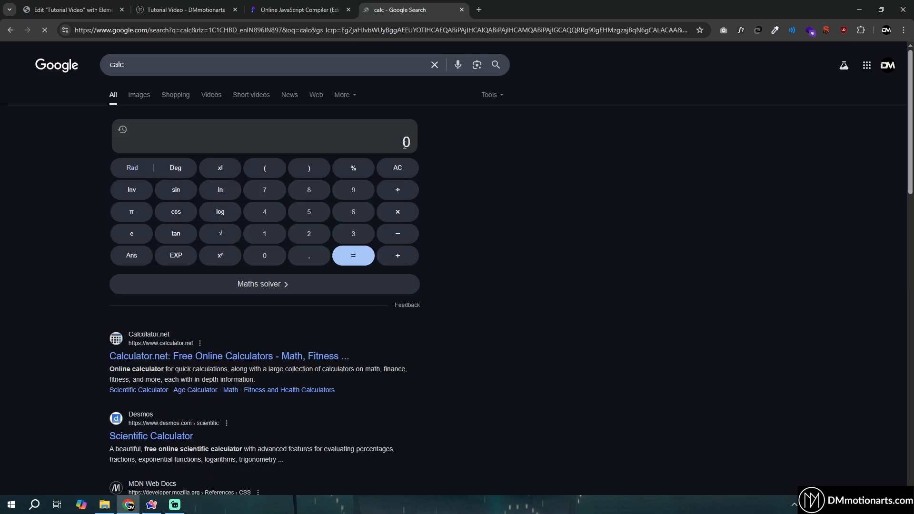
Divide 1920 by 2 in Google's calculator to get half of the page width
double_click(406, 143)
type("1920/")
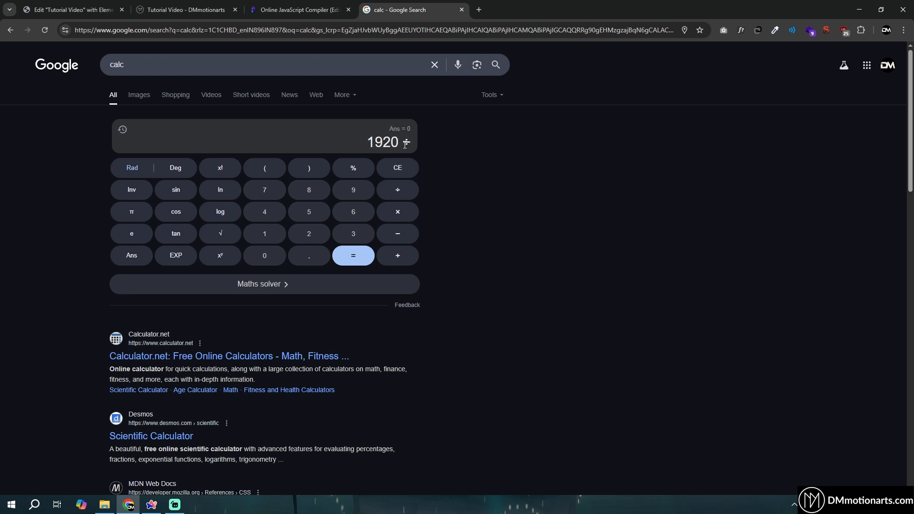
type("2")
key("Return")
Switch to the online JavaScript compiler and change the pixel value in the max example on line 4 to 400px
left_click(186, 10)
left_click(300, 10)
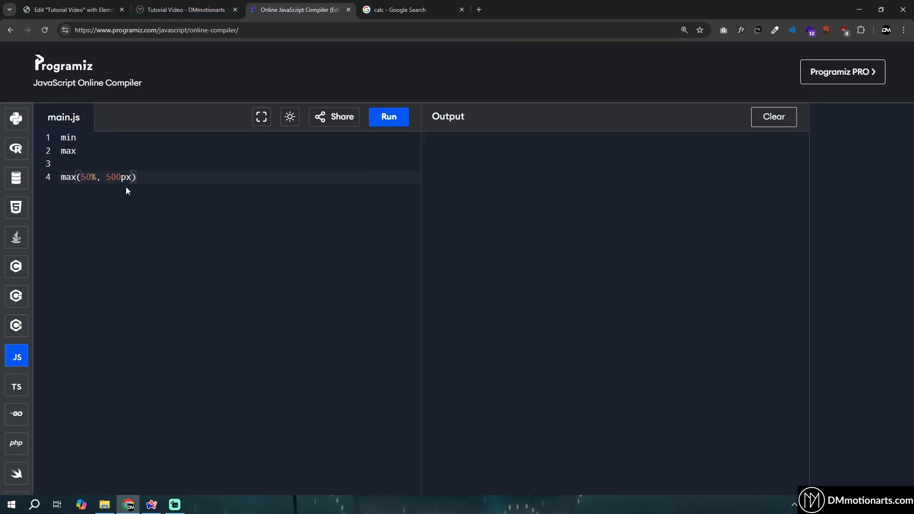
left_click(161, 7)
left_click(112, 5)
left_click(286, 5)
left_click(111, 184)
key("BackSpace")
type("4")
Add the example min(960px , 400px) on line 7 of the code and highlight its two values
left_click(158, 177)
left_click(414, 2)
left_click(350, 2)
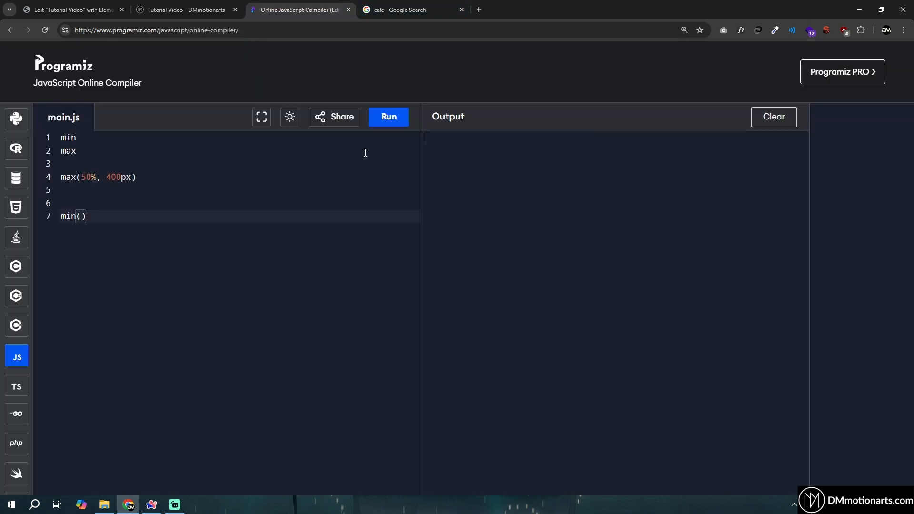
type("960px , 400")
key("BackSpace")
key("BackSpace")
type("0p")
key("BackSpace")
type("0px")
left_click_drag(85, 214, 167, 223)
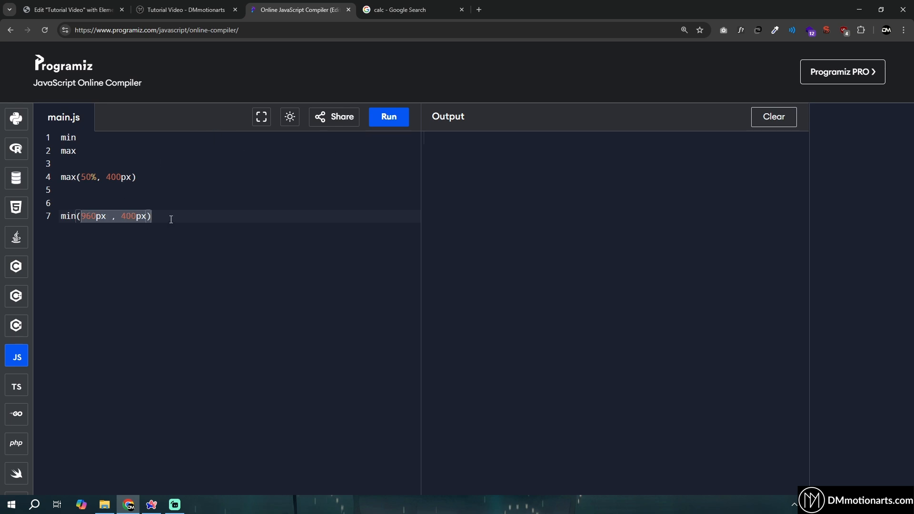
left_click(169, 222)
Check the live page and the calculator, and delete the max and min example expressions from line 4 onward in the compiler
left_click(187, 5)
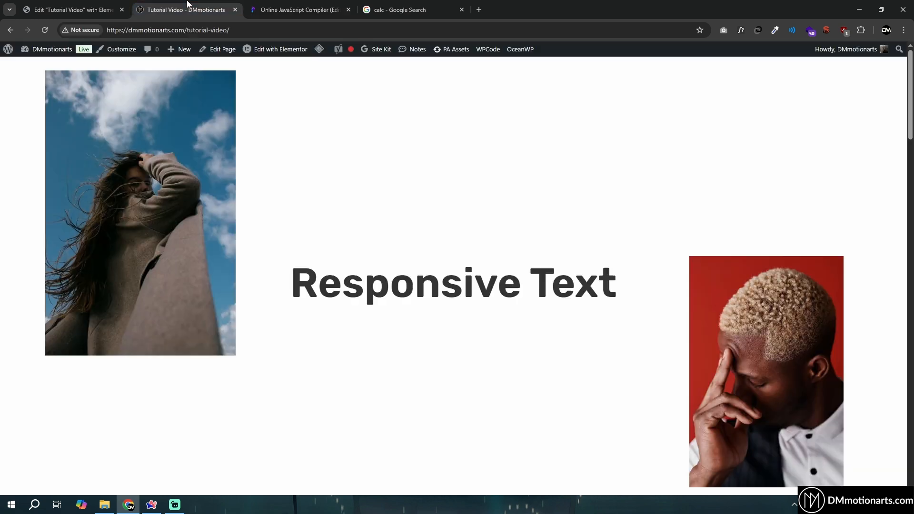
left_click(381, 10)
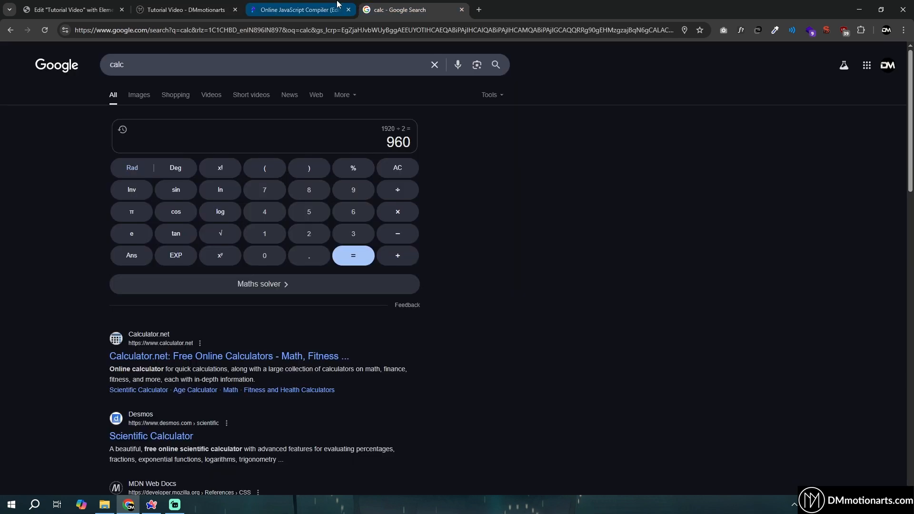
left_click(296, 9)
left_click_drag(121, 217, 61, 177)
key("BackSpace")
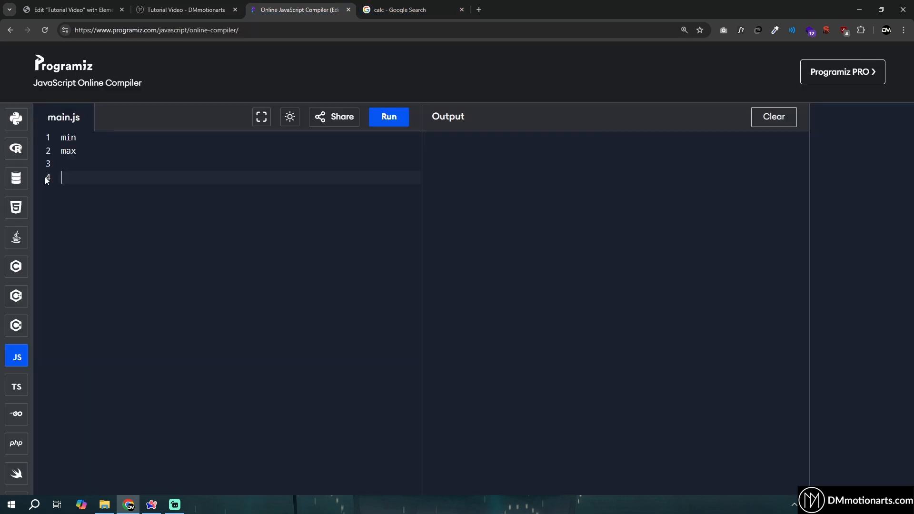
Open the live page in the responsive device view, reload it, and widen the viewport to 2685 px to check the upper-left image
left_click(219, 6)
right_click(393, 206)
left_click(441, 432)
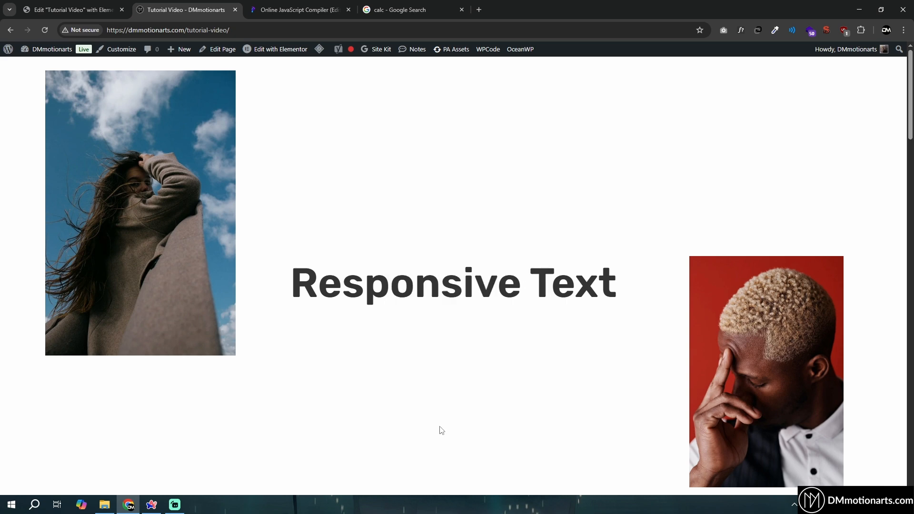
left_click(42, 31)
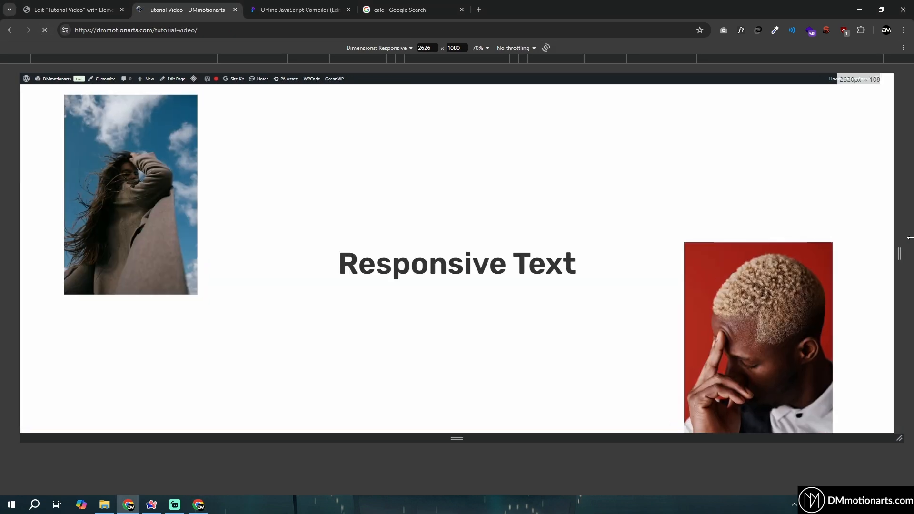
mouse_move(887, 244)
left_mouse_down()
mouse_move(751, 250)
mouse_move(900, 252)
left_mouse_up()
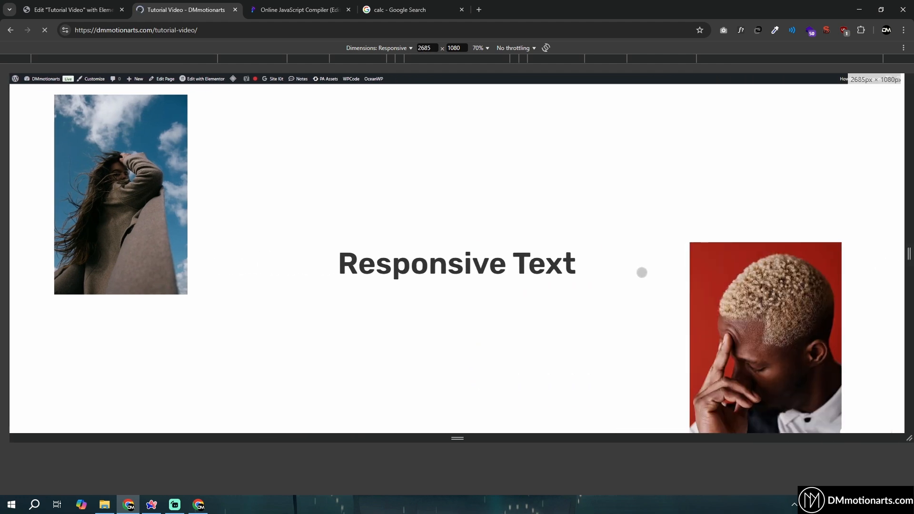
left_click(200, 506)
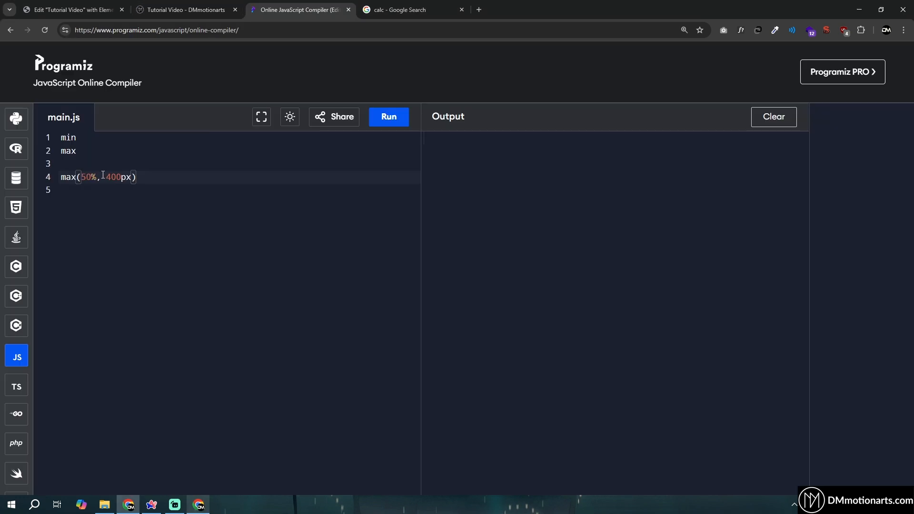
Highlight the 50% value in the compiler's max example and narrow the live page viewport to 1545 px
left_click_drag(103, 175, 82, 180)
left_click(97, 177)
left_click(189, 10)
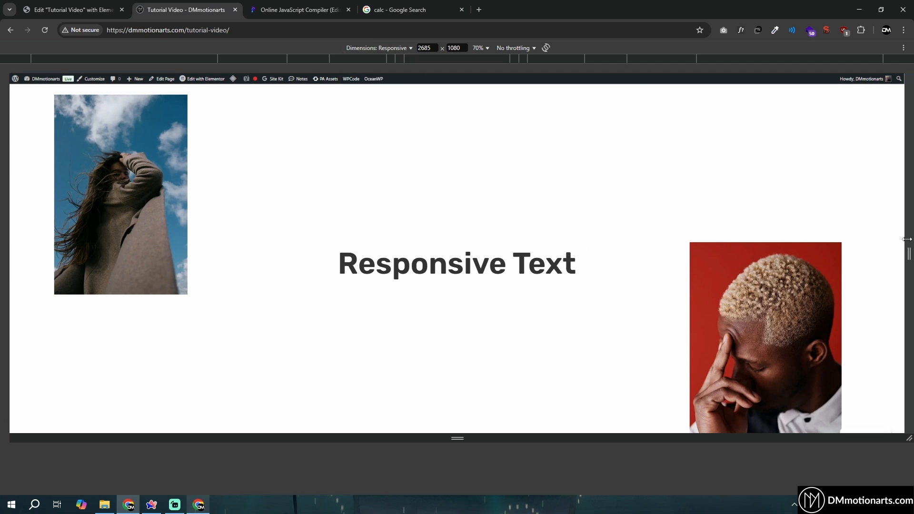
left_click_drag(910, 254, 718, 252)
Highlight the 400px value in the max example and narrow the live page viewport to 799 px to watch the images
left_click(298, 9)
left_click_drag(106, 185, 135, 185)
left_click(188, 10)
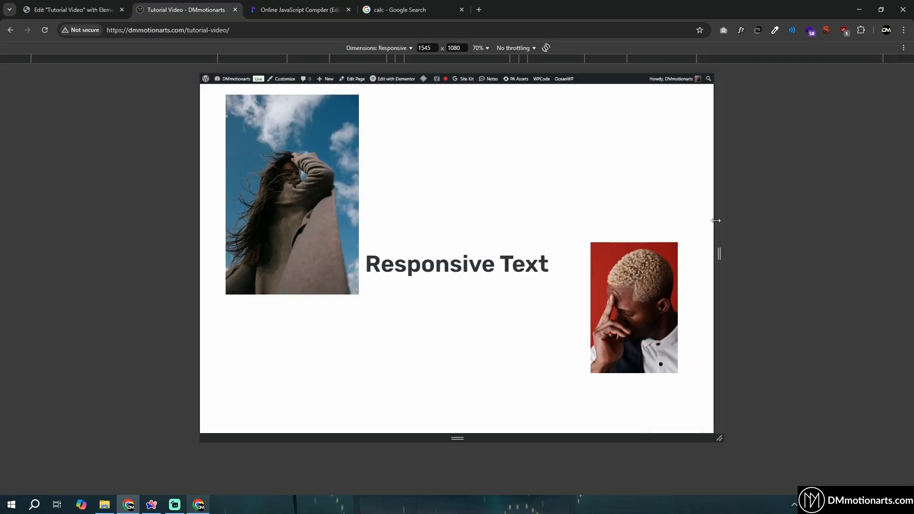
left_click_drag(719, 236, 613, 249)
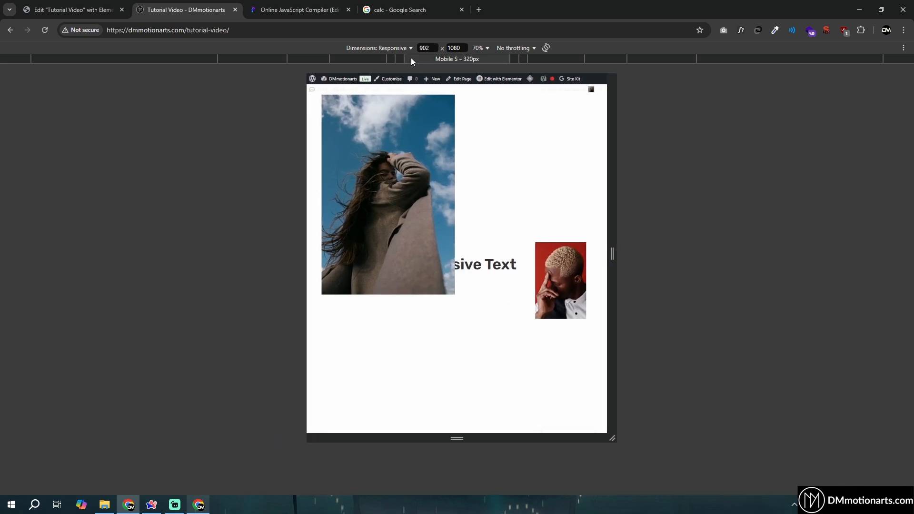
left_click_drag(612, 212, 593, 202)
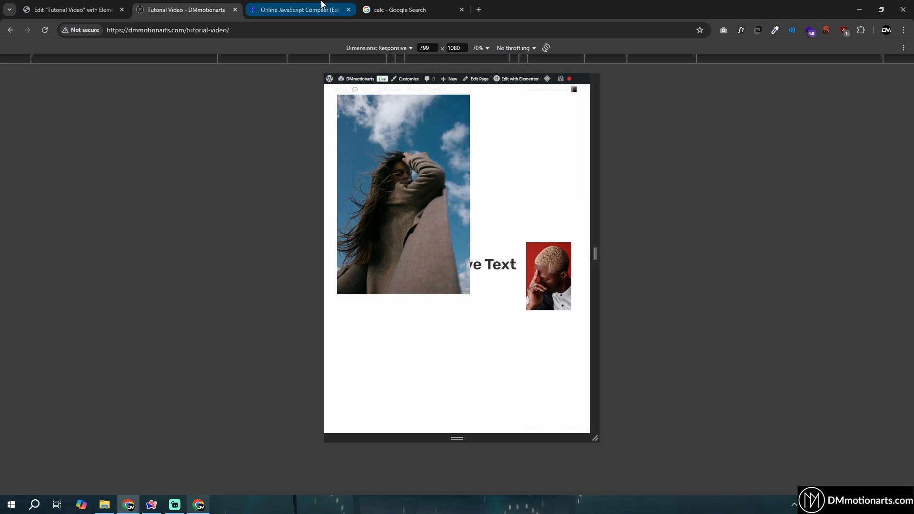
Compare the max example's 400px value with the live page, and narrow the viewport to 588 px
left_click(322, 5)
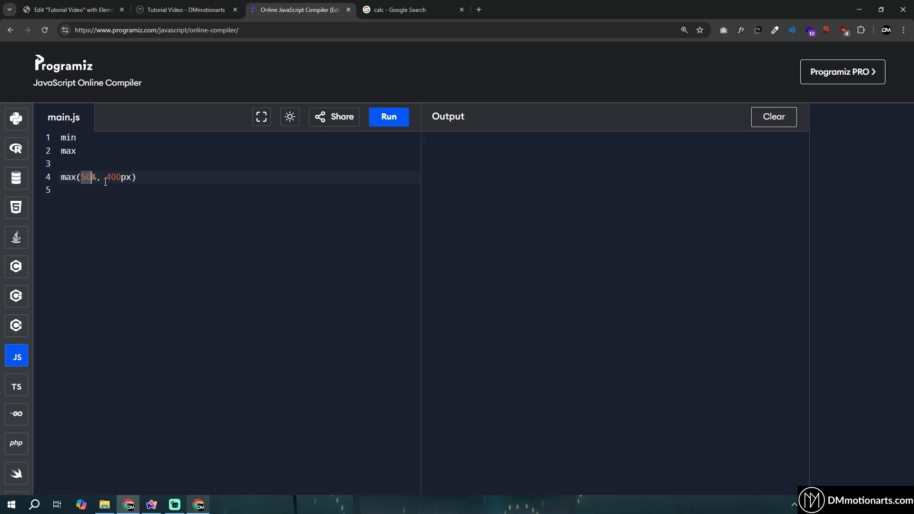
left_click(186, 10)
left_click(283, 5)
left_click(185, 10)
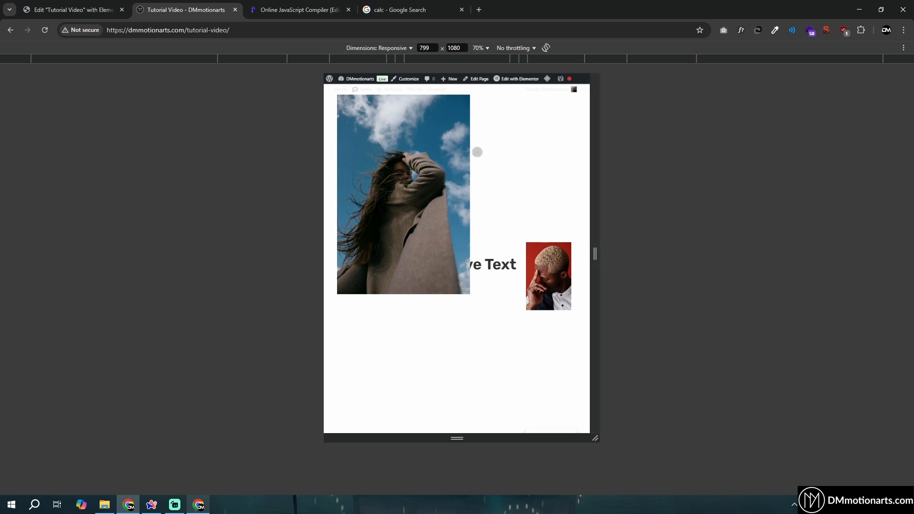
left_click(295, 10)
left_click(122, 177)
left_click_drag(122, 177, 132, 178)
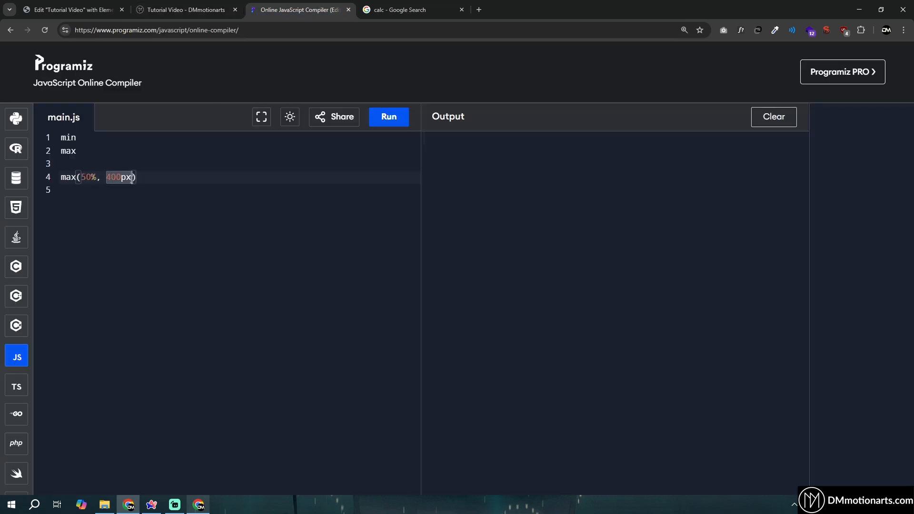
left_click(187, 6)
left_click_drag(596, 253, 561, 314)
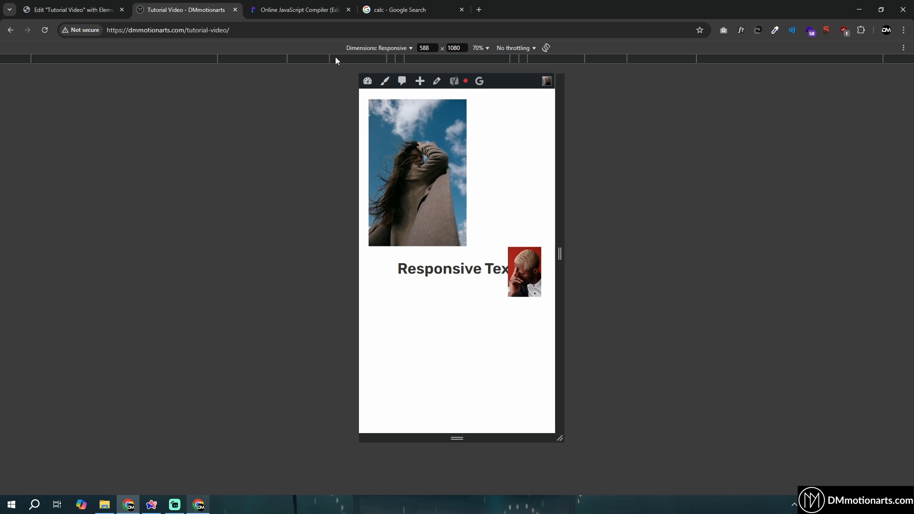
Highlight 400px in the compiler once more and narrow the live page viewport slightly further
left_click(308, 9)
left_click(82, 190)
left_click_drag(106, 177, 138, 175)
left_click(205, 10)
left_click_drag(559, 248, 549, 250)
Return to the Elementor editor and set the upper-left image's custom width to min(100%, 800px)
left_click(77, 10)
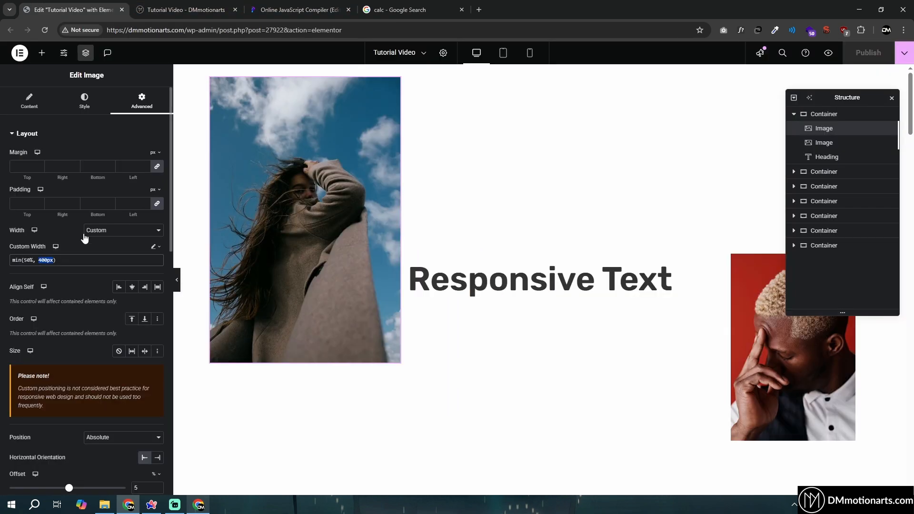
key("BackSpace")
type("10")
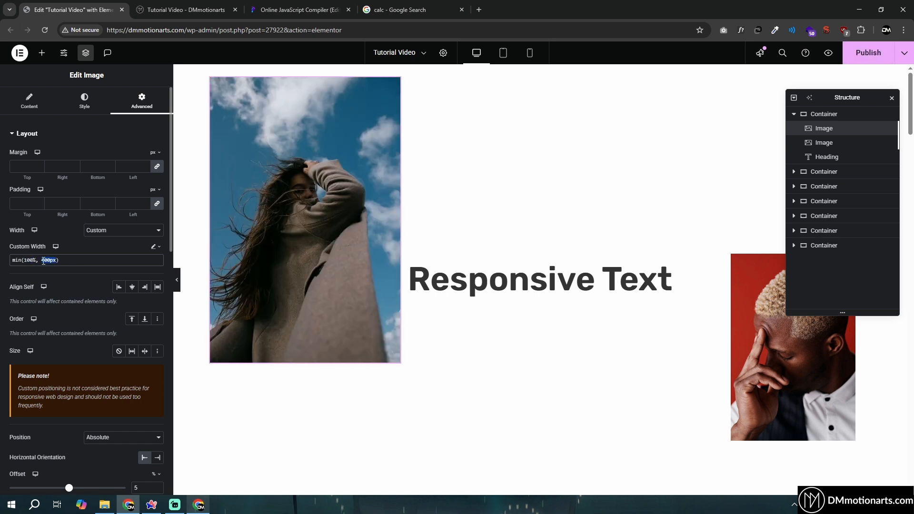
key("BackSpace")
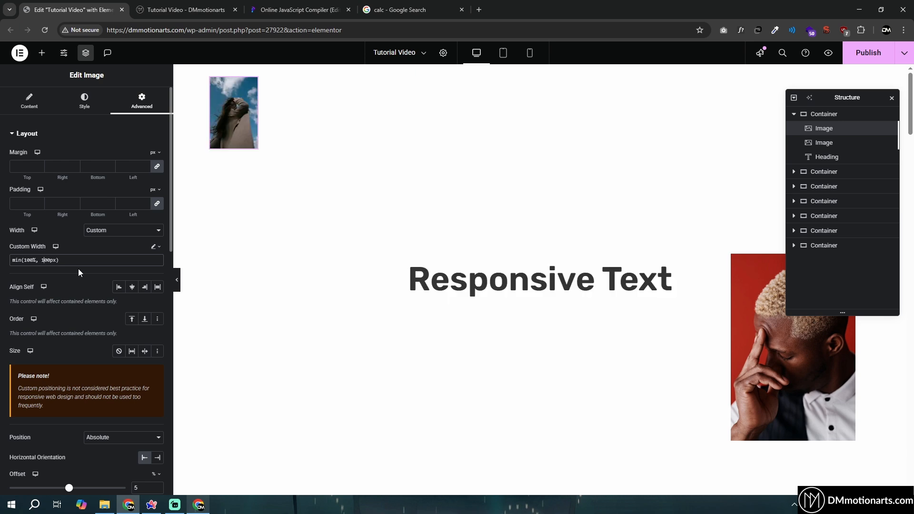
type("8")
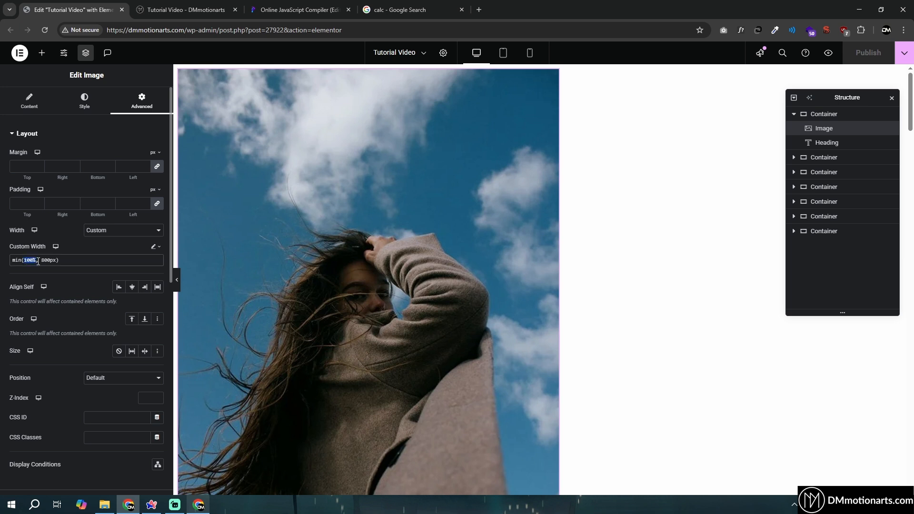
Highlight the 800px value, narrow the live page viewport from 2685 px to 417 px, and widen it again
left_click_drag(41, 263, 55, 263)
left_click(148, 3)
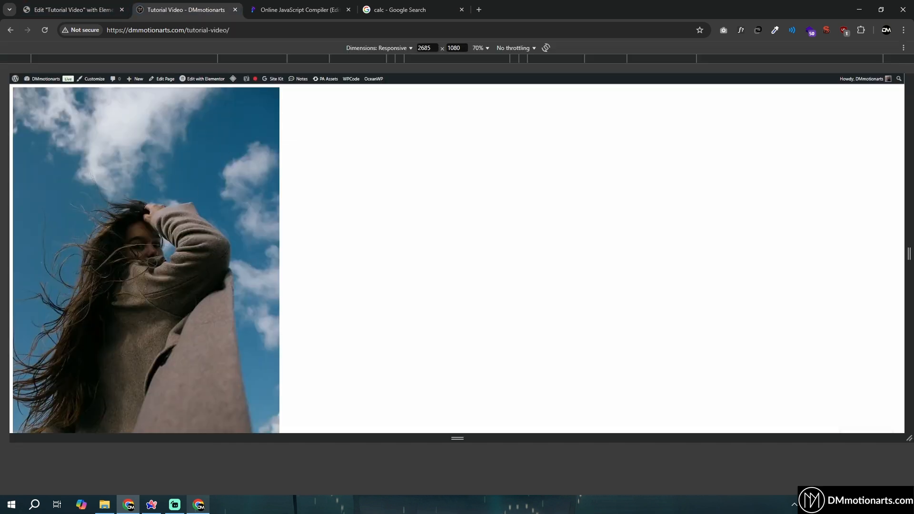
left_click_drag(909, 257, 567, 301)
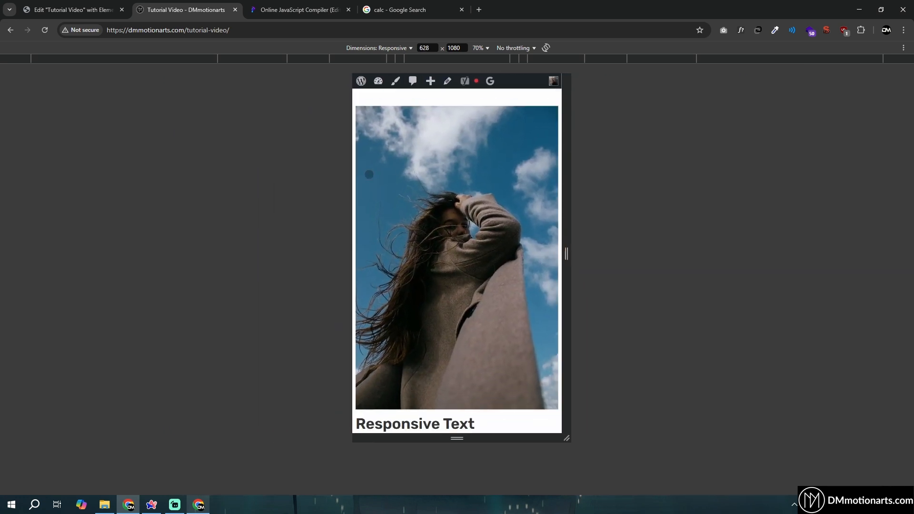
left_click_drag(566, 252, 530, 254)
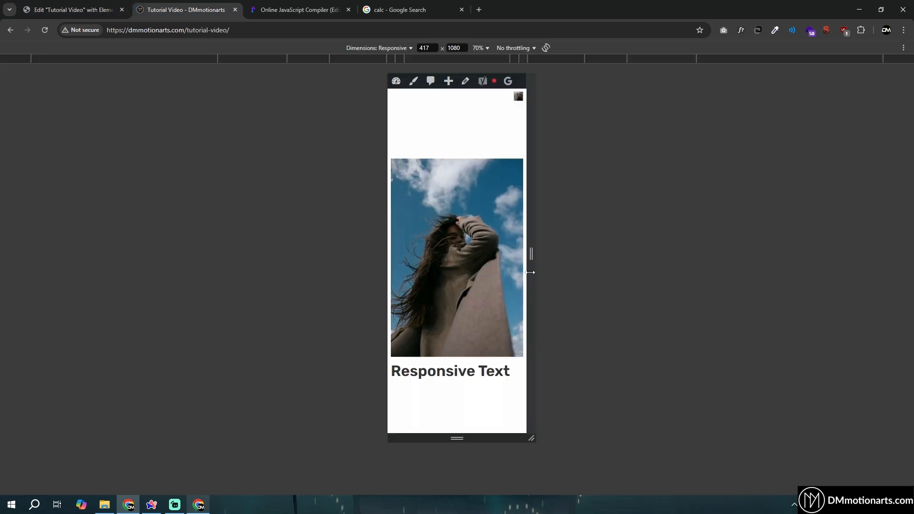
left_click_drag(531, 262, 682, 261)
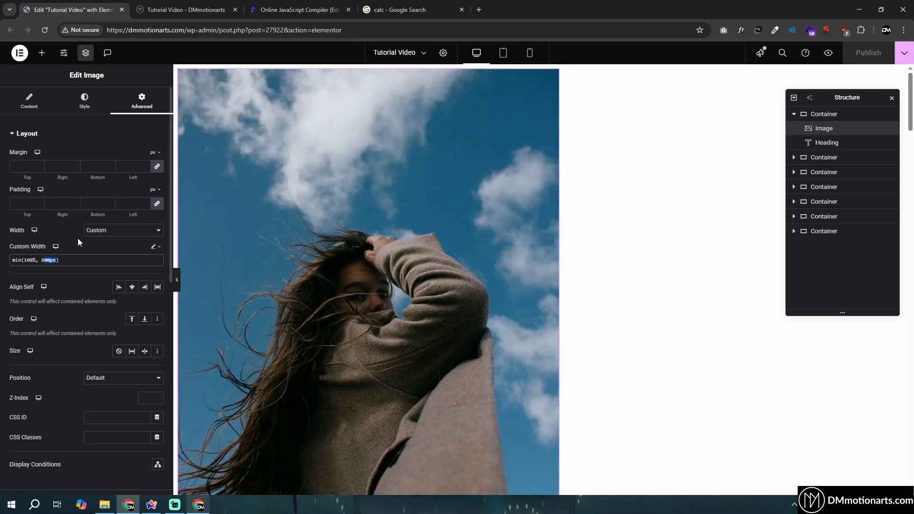
Set the image's custom width to max(50%, 800px) and widen the live page viewport to 2685 px
type("ax")
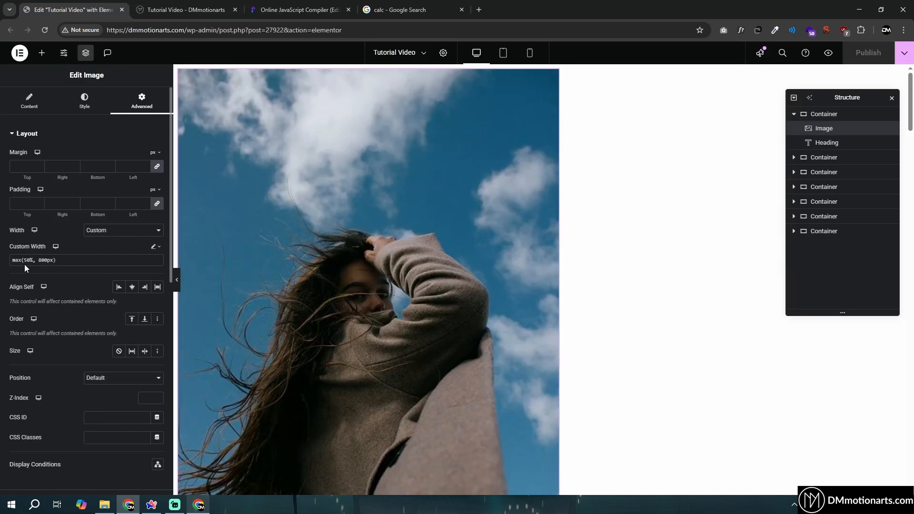
left_click_drag(25, 264, 55, 261)
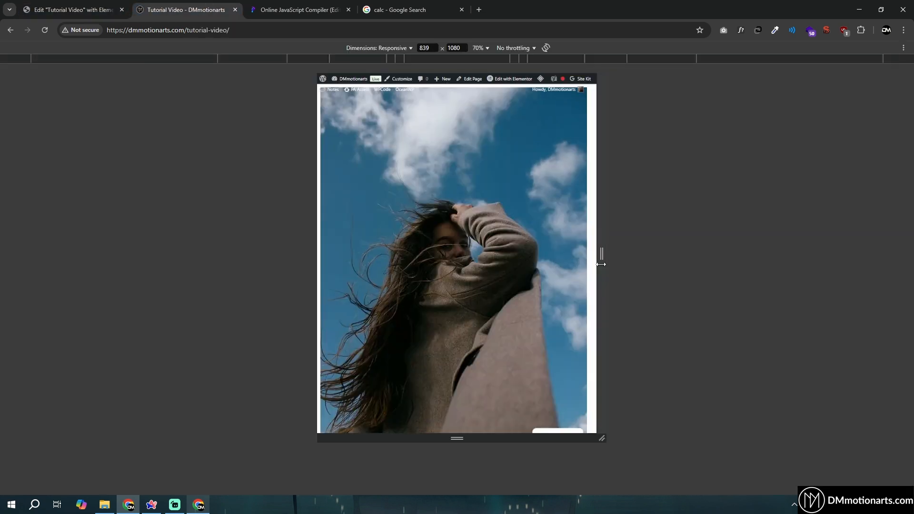
left_click_drag(601, 265, 908, 291)
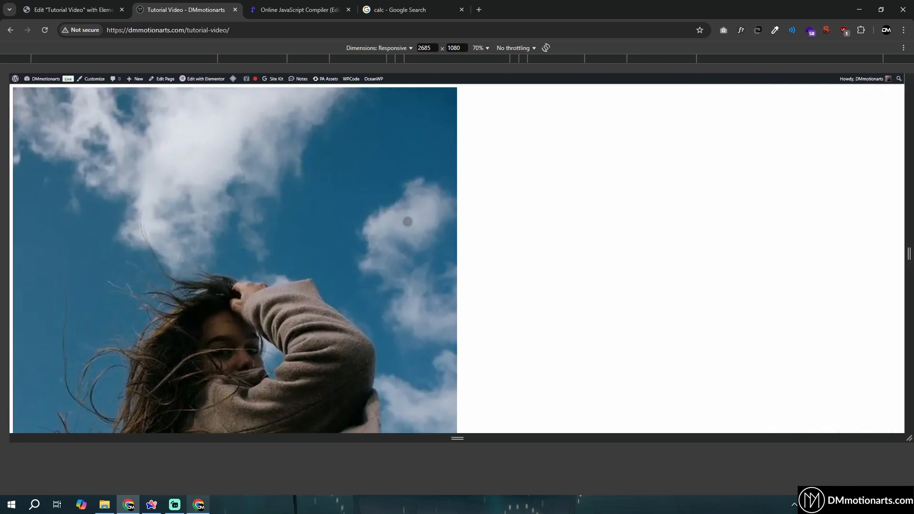
Check the calculator, highlight the 50% and 400px values in the compiler's max example, and narrow the live page viewport
left_click(407, 6)
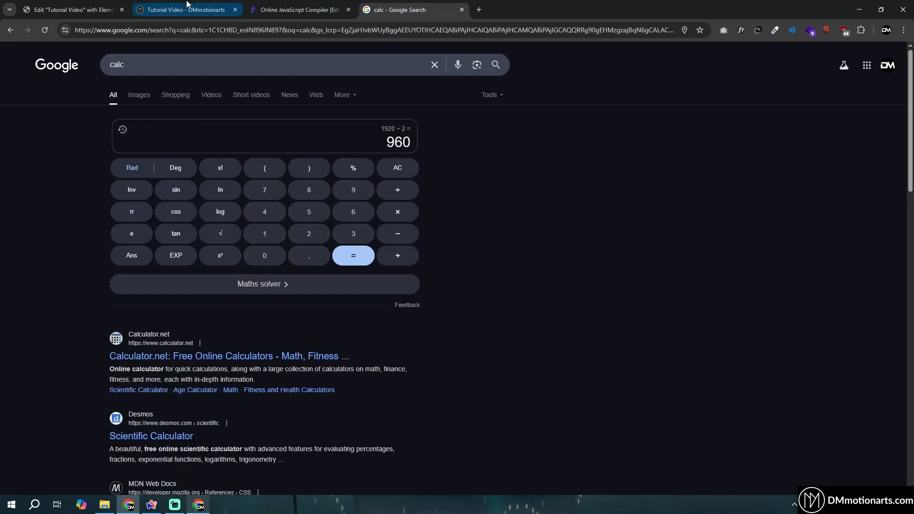
left_click(281, 3)
left_click(86, 179)
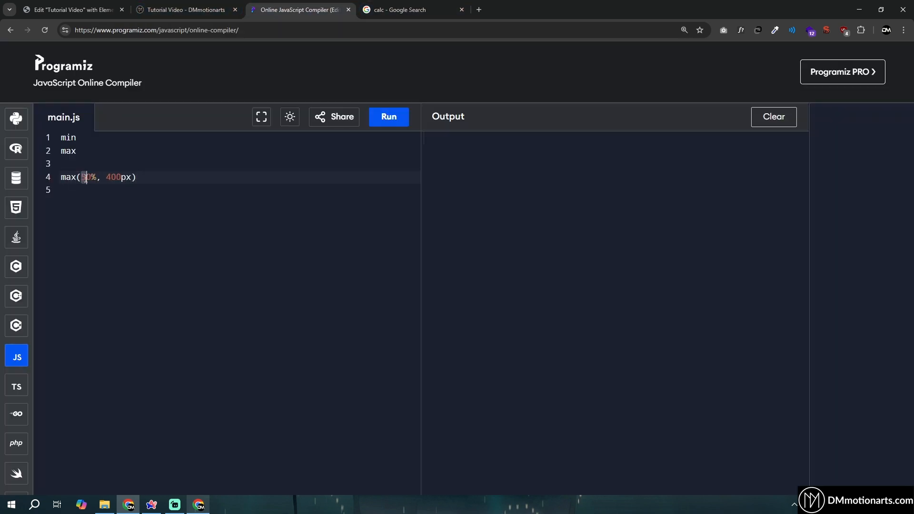
left_click_drag(107, 178, 138, 178)
left_click(108, 179)
left_click(93, 178)
left_click(190, 6)
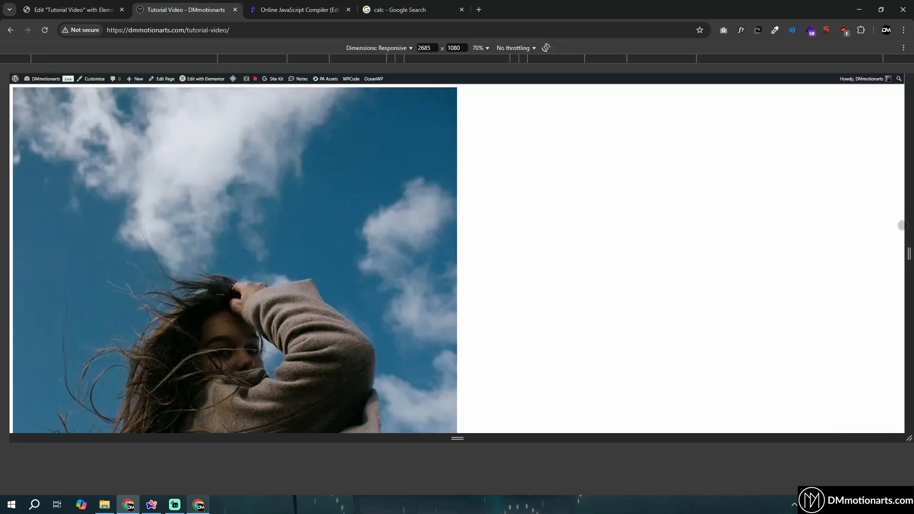
left_click_drag(910, 254, 521, 253)
Try the Grow size option on the image in the editor and recheck the live page while widening its viewport
left_click(93, 10)
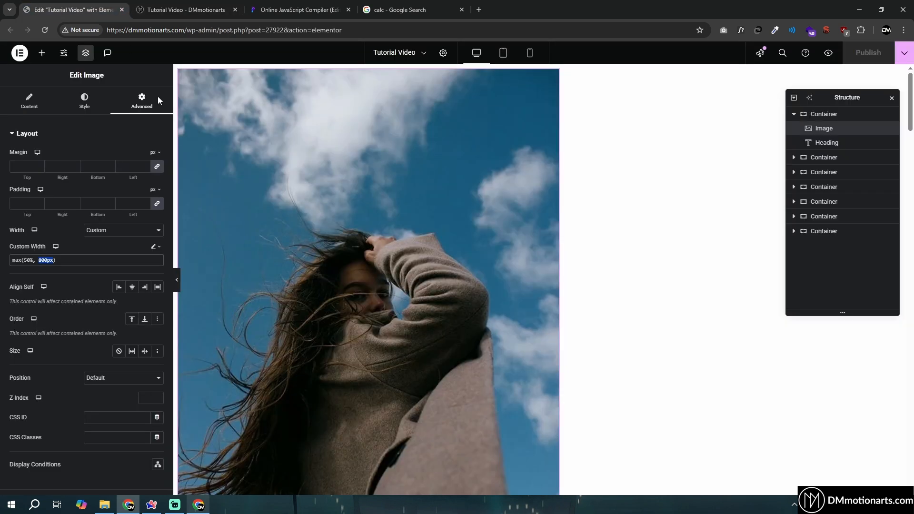
left_click(131, 352)
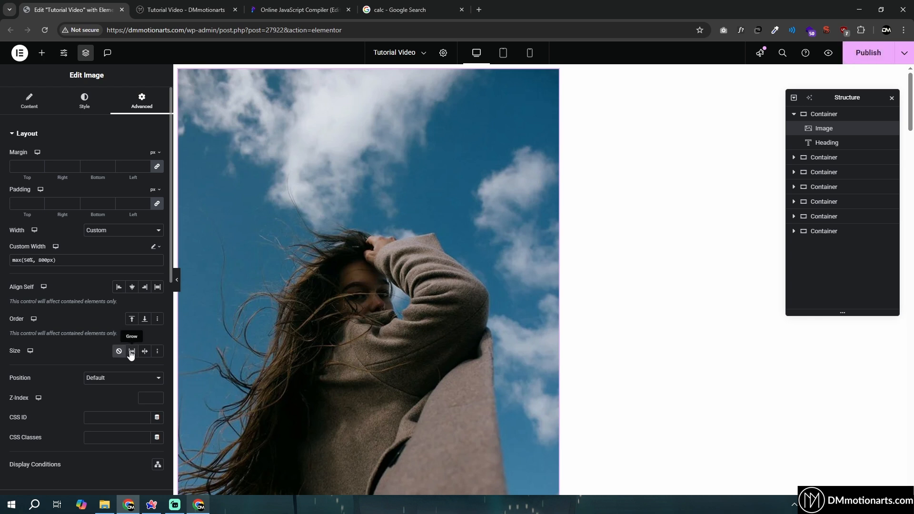
left_click(131, 354)
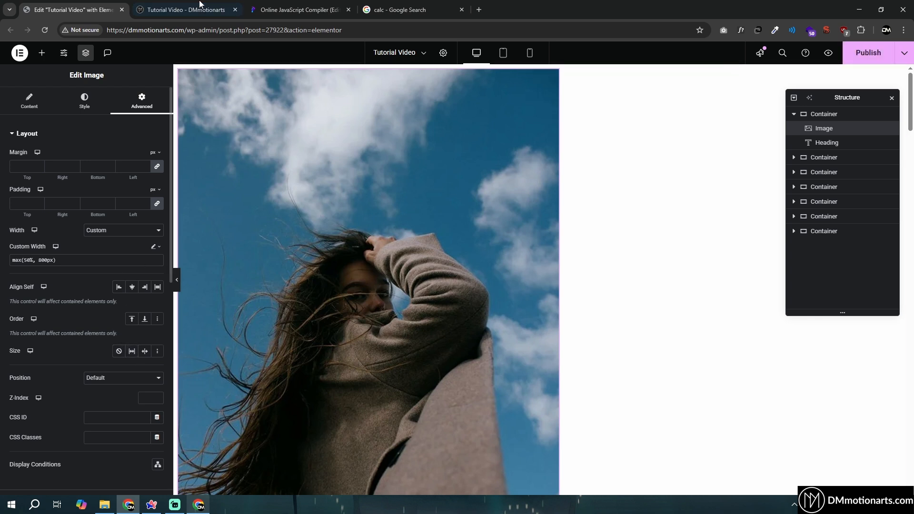
left_click(185, 10)
left_click_drag(519, 227, 570, 247)
Delete the image from the first container and check that container's minimum height setting
left_click(96, 10)
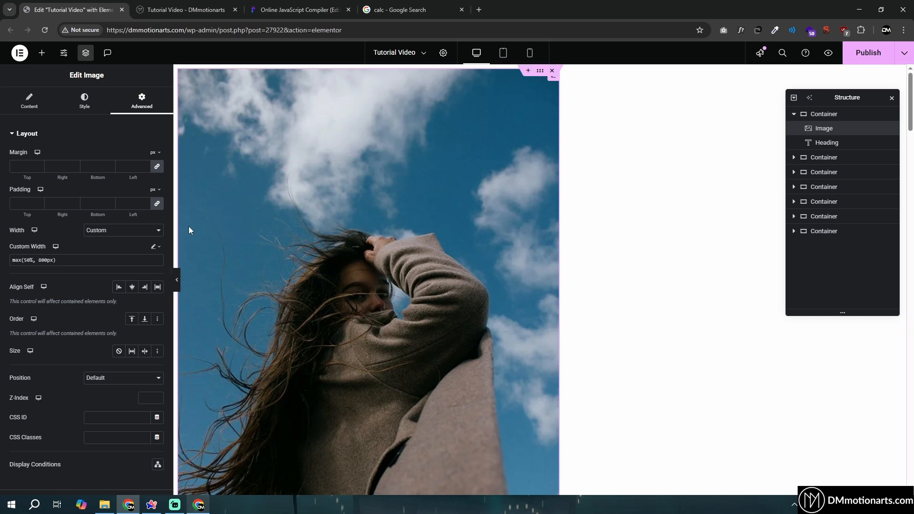
right_click(461, 142)
left_click(511, 354)
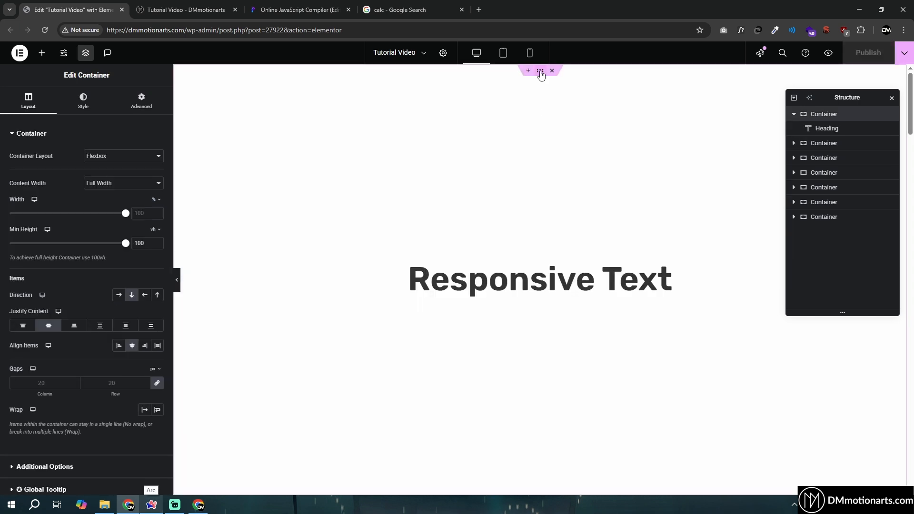
left_click(155, 230)
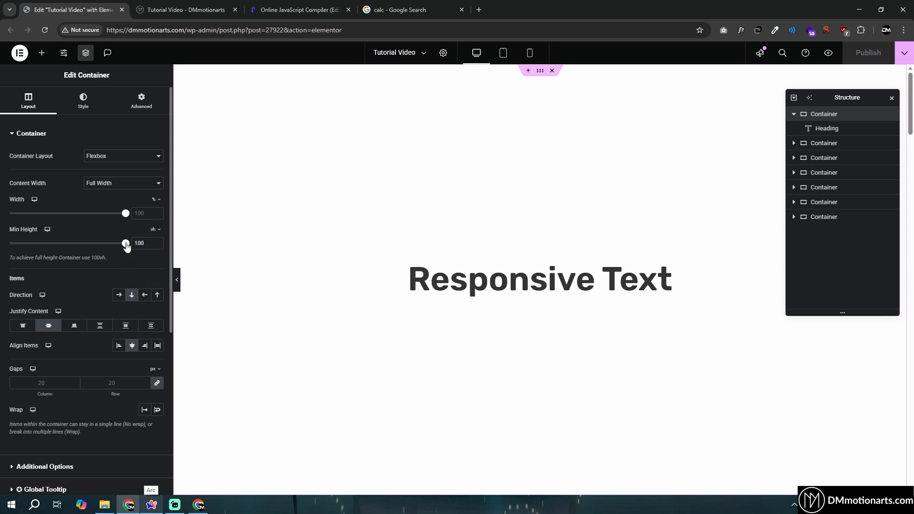
mouse_move(127, 245)
left_mouse_down()
mouse_move(96, 247)
mouse_move(128, 244)
left_mouse_up()
Give the first container a classic background in the solid color #131313
left_click(82, 99)
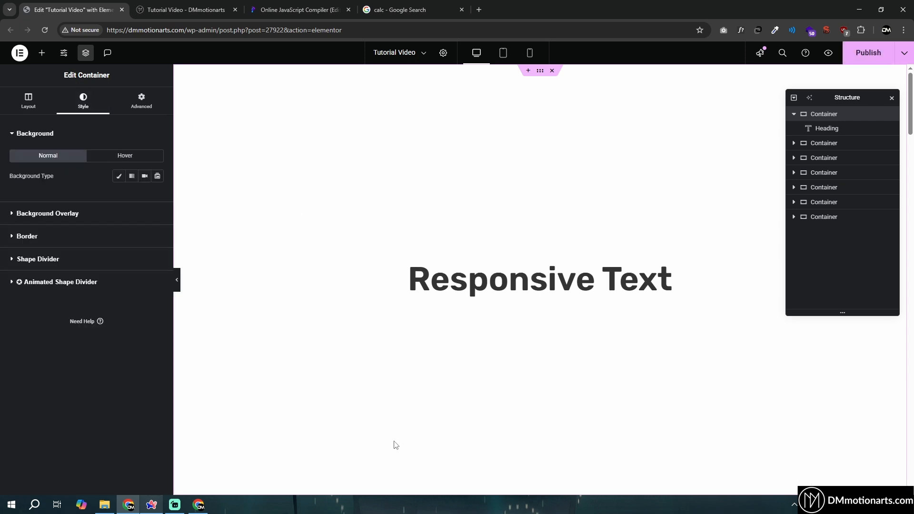
left_click(118, 176)
left_click(157, 196)
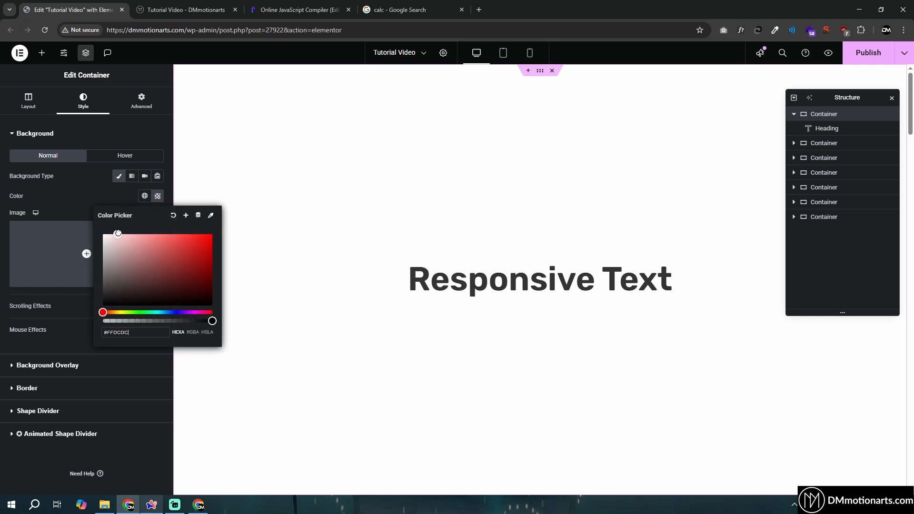
left_click(118, 235)
left_click(176, 234)
left_click(205, 281)
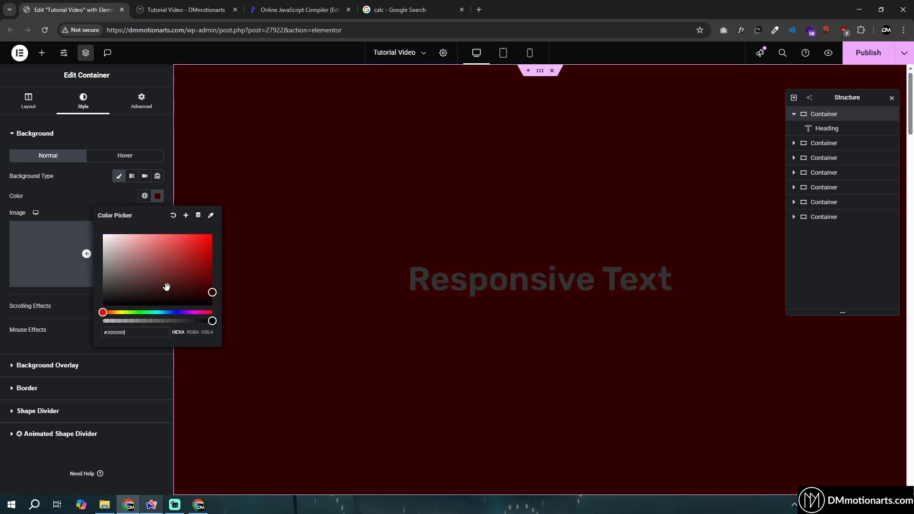
left_click(105, 297)
left_click(103, 304)
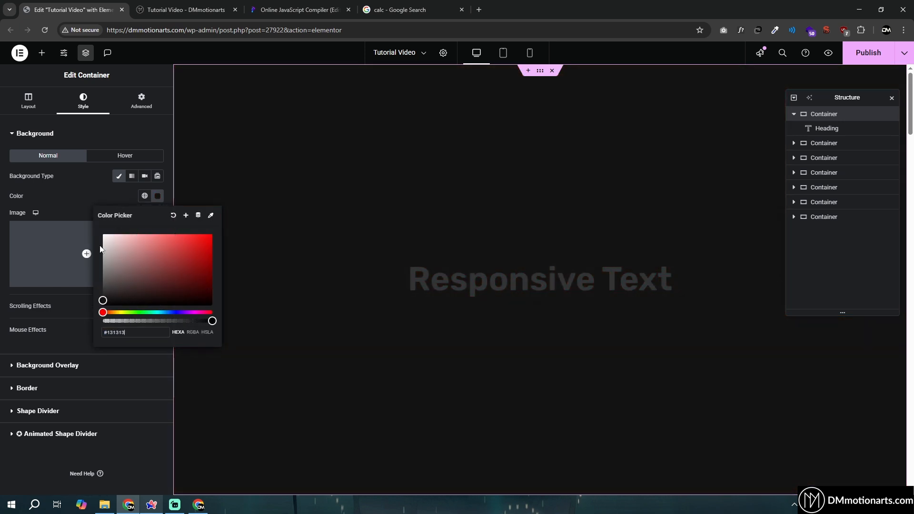
Change the first container's width unit to vw in its layout settings
left_click(540, 71)
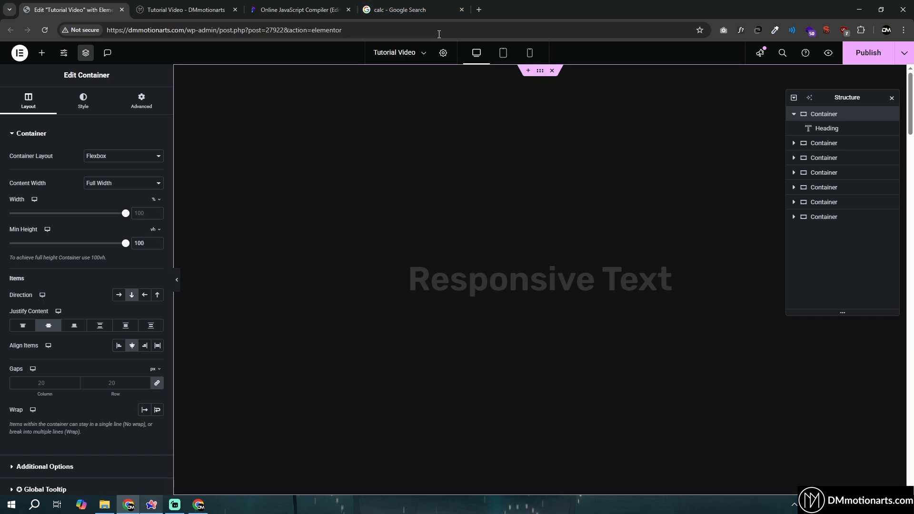
left_click(156, 199)
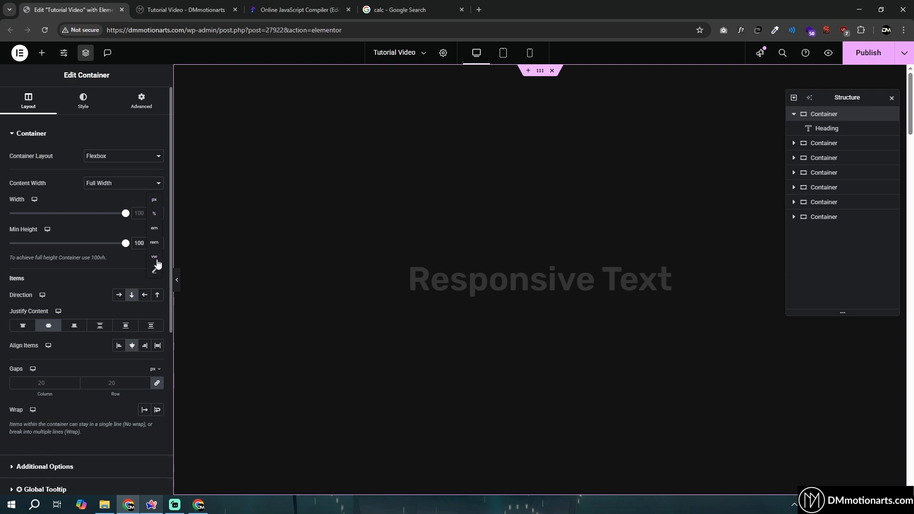
left_click(157, 262)
left_click(159, 200)
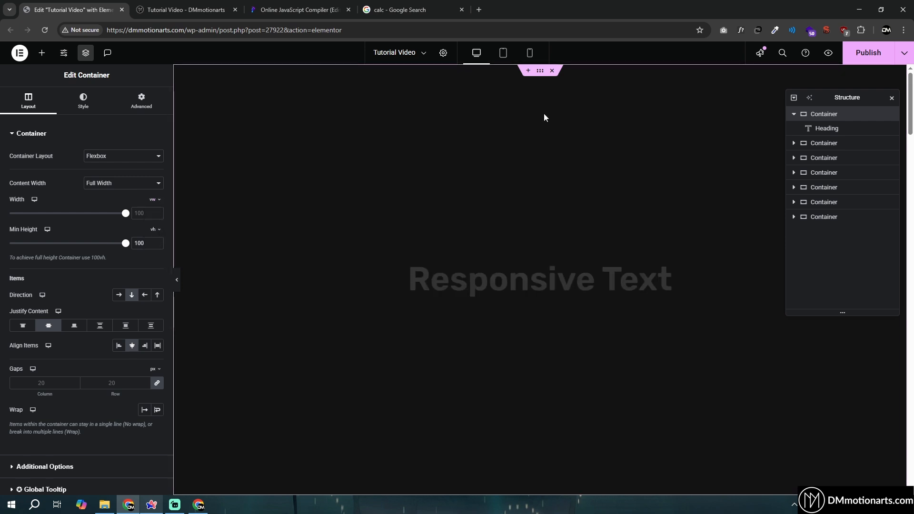
Set the first container's width to 100% and switch its content width to Boxed
left_click(126, 213)
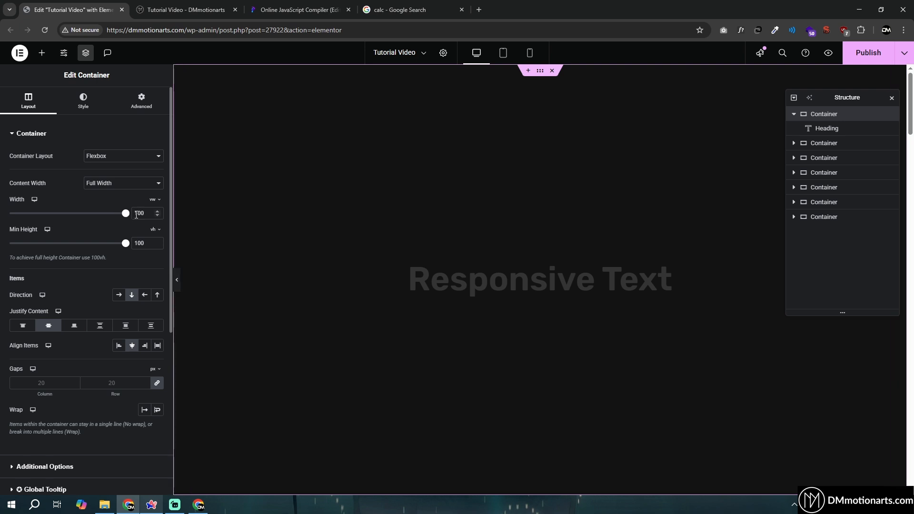
left_click(155, 199)
left_click(152, 215)
left_click(142, 203)
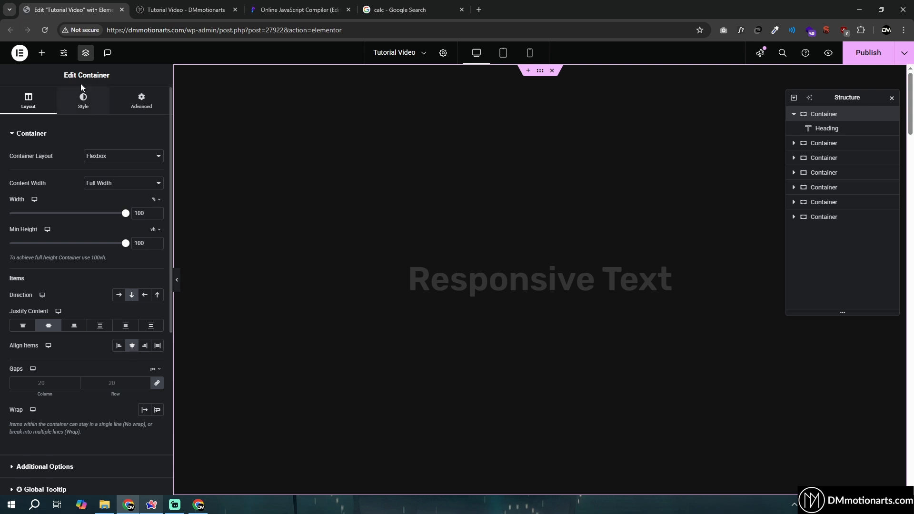
left_click(120, 183)
left_click(122, 196)
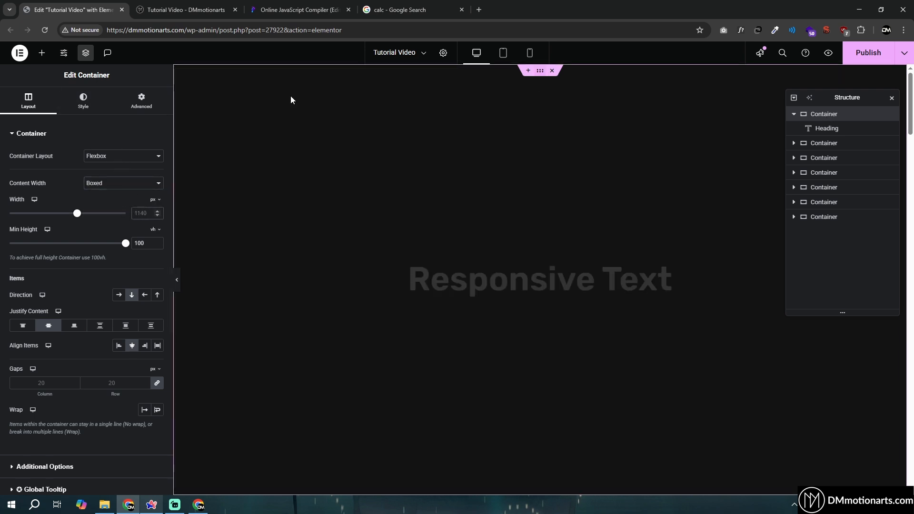
Add a nested container beneath the heading and set its width to 100 vw
left_click(42, 53)
left_click_drag(46, 179, 465, 281)
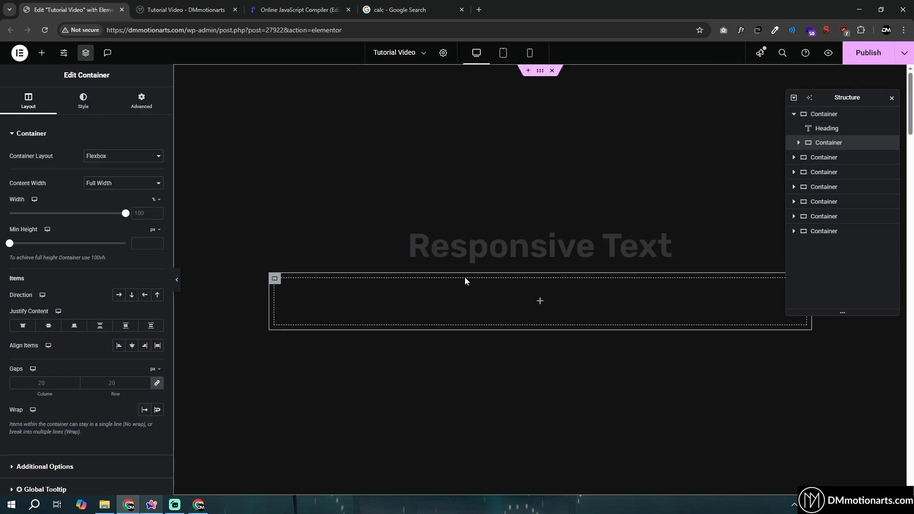
left_click(126, 213)
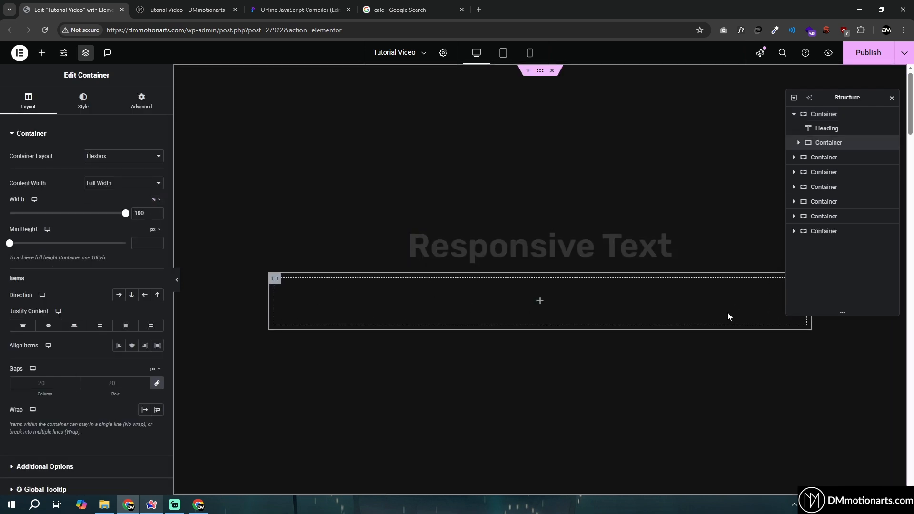
left_click_drag(126, 213, 211, 221)
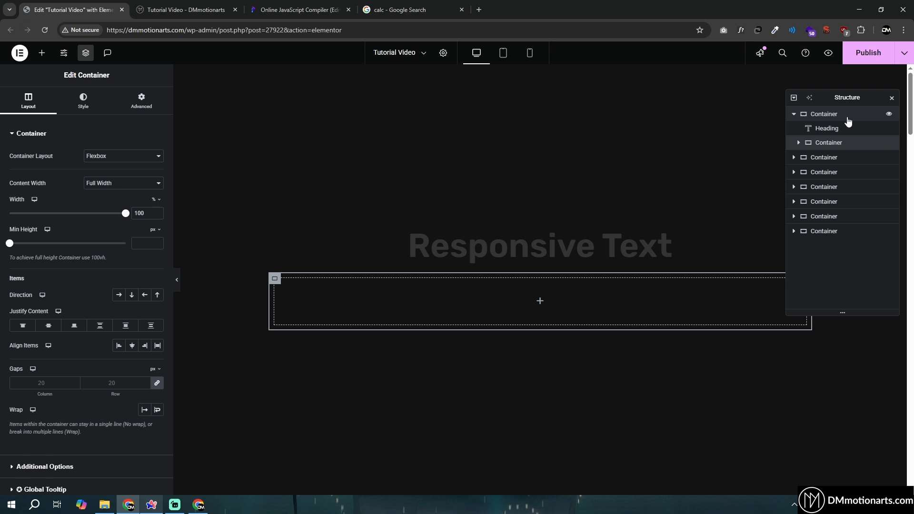
left_click(157, 201)
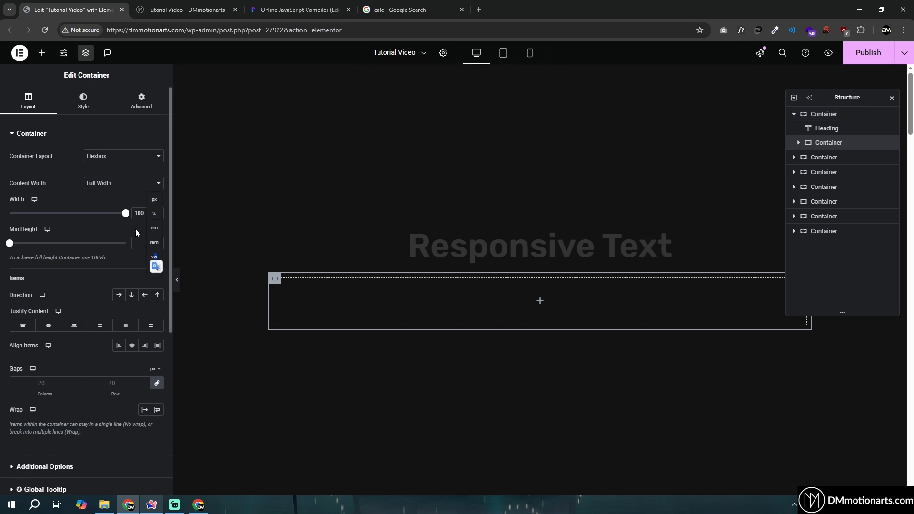
left_click(154, 258)
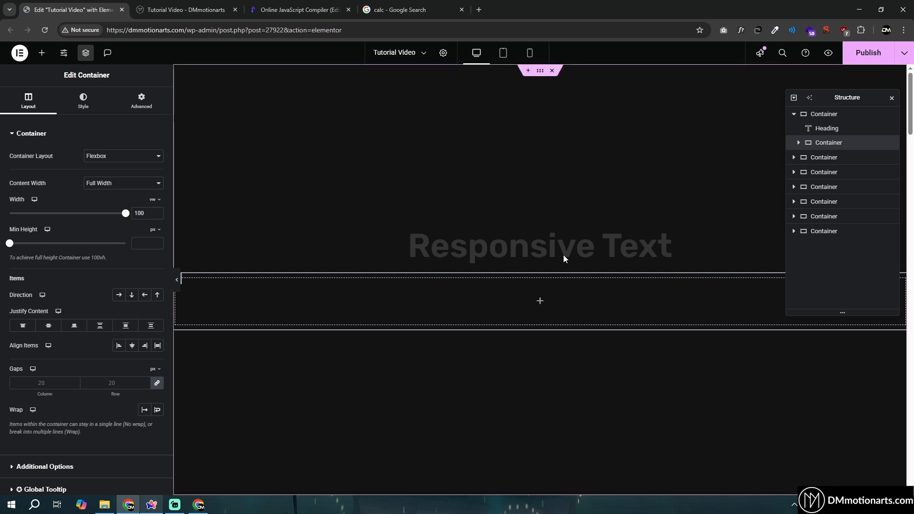
Compare the width settings of the parent and nested containers, and delete the nested container
left_click(831, 115)
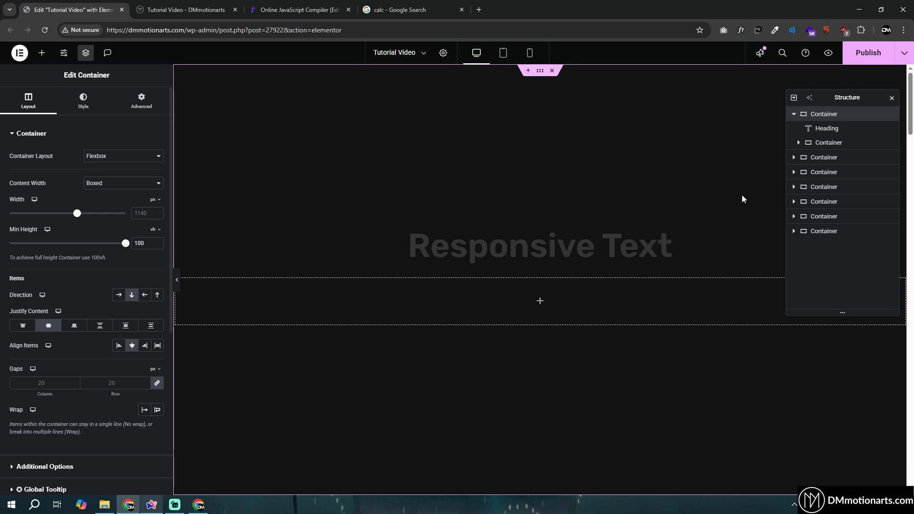
left_click(829, 143)
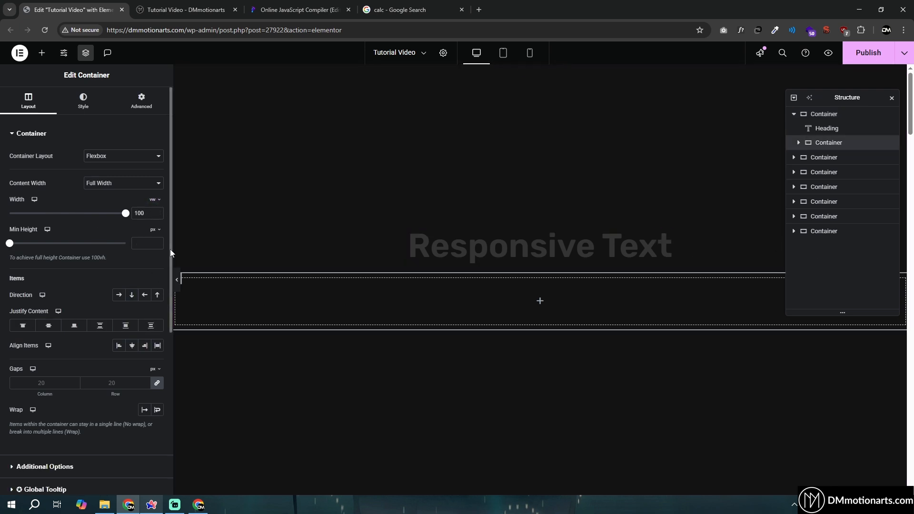
right_click(819, 142)
left_click(827, 389)
Change the heading's custom font size to clamp(45px, 4.5%, 90px) in its typography settings
left_click(825, 131)
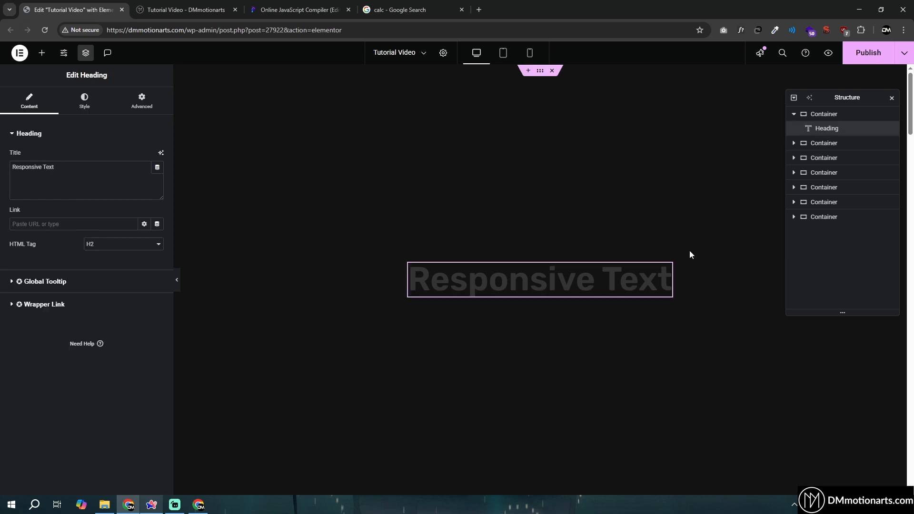
left_click(84, 100)
left_click(158, 183)
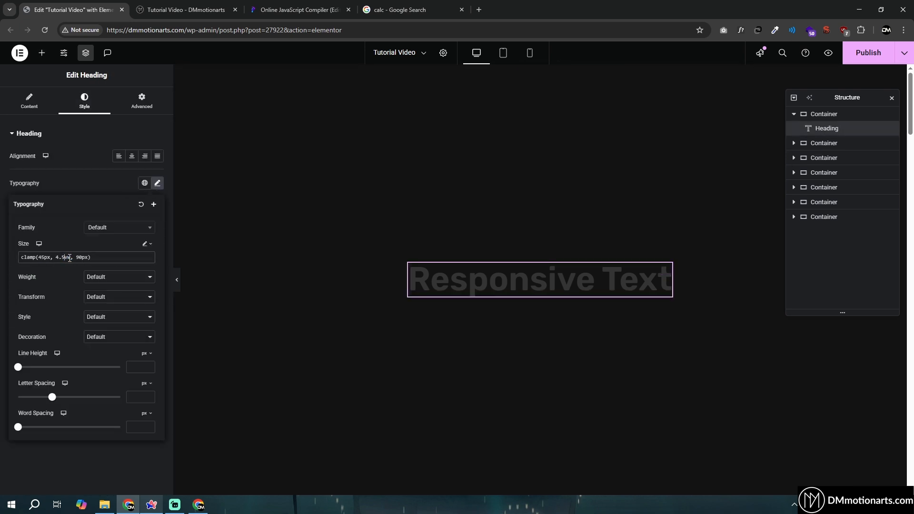
left_click(153, 245)
key("Delete")
key("BackSpace")
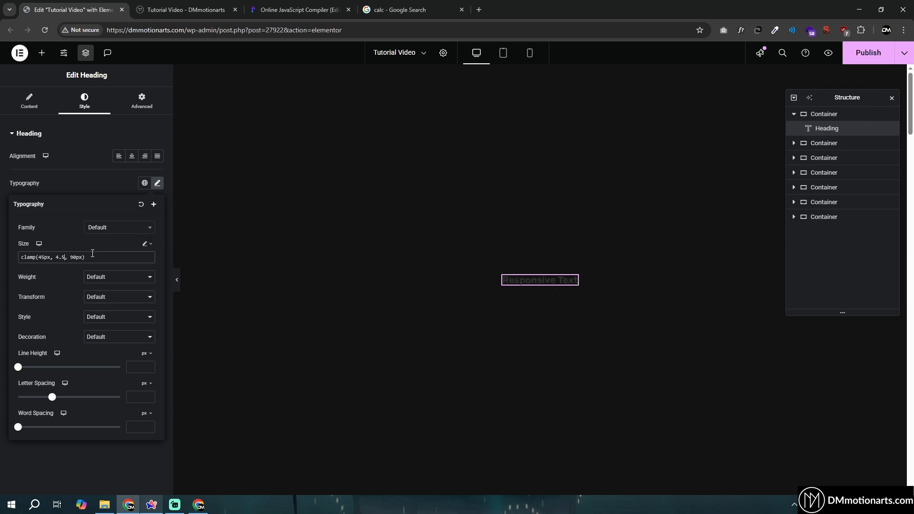
type("%")
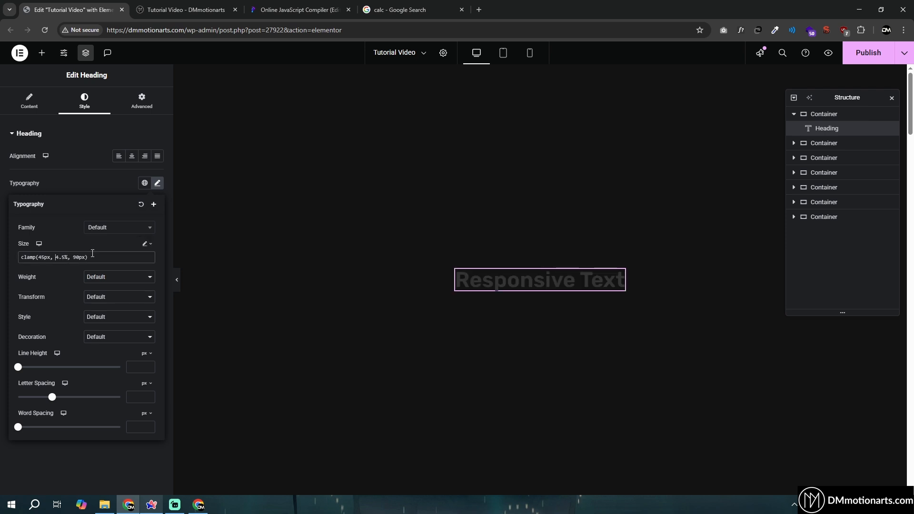
Change the preferred value in the heading's font size expression, giving clamp(45px, 5%, 90px)
key("Delete")
key("Delete")
type("5")
key("BackSpace")
type("1")
key("Delete")
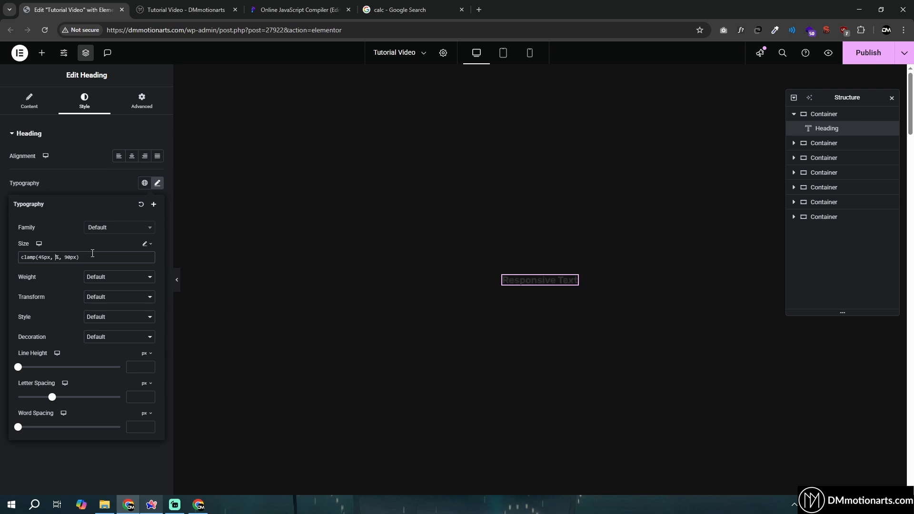
key("BackSpace")
type("5")
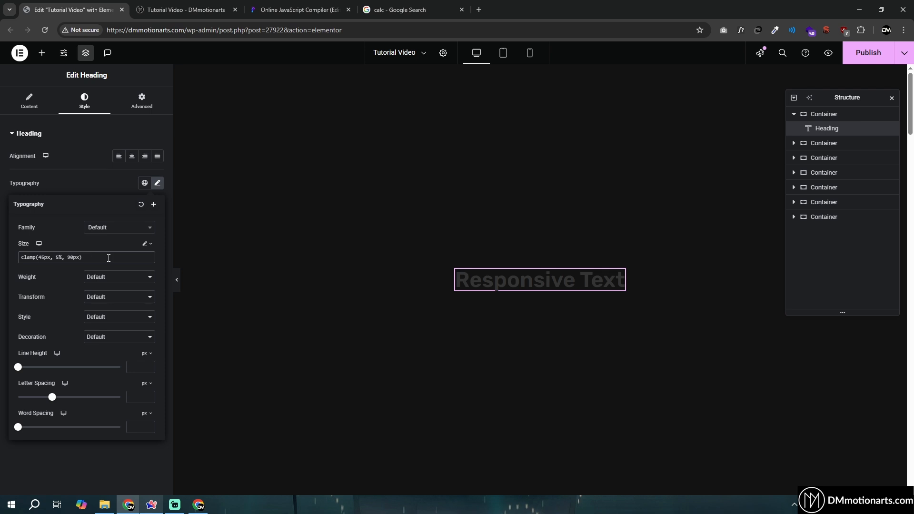
double_click(72, 258)
Set the first container's minimum height to the custom value 100dvh
left_click(202, 202)
left_click(202, 202)
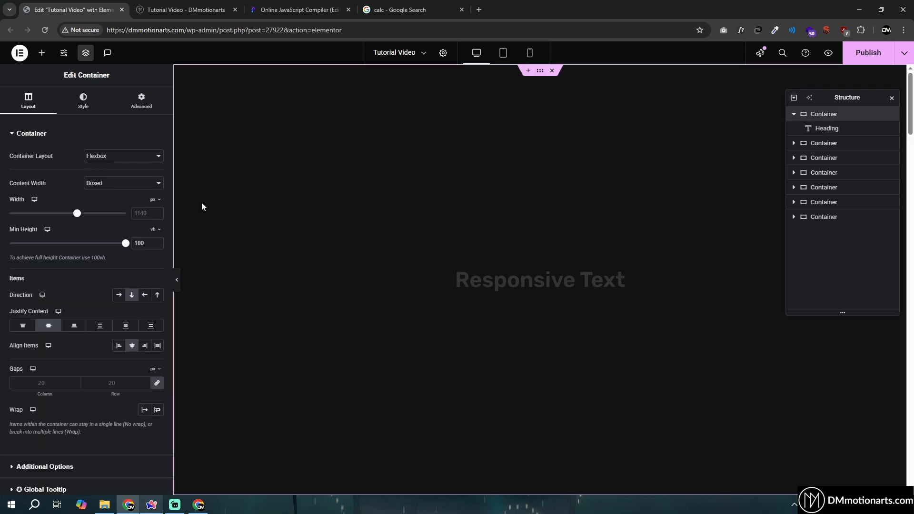
left_click(156, 230)
left_click(153, 287)
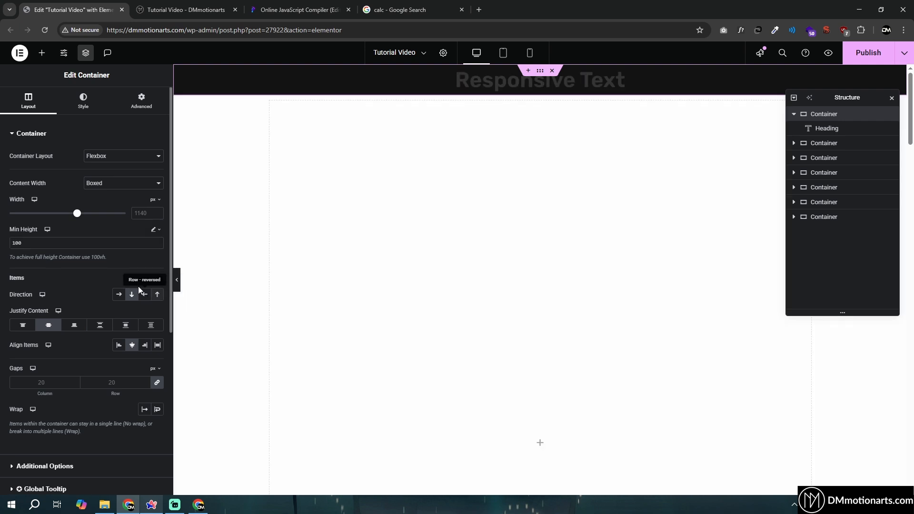
type("dvh")
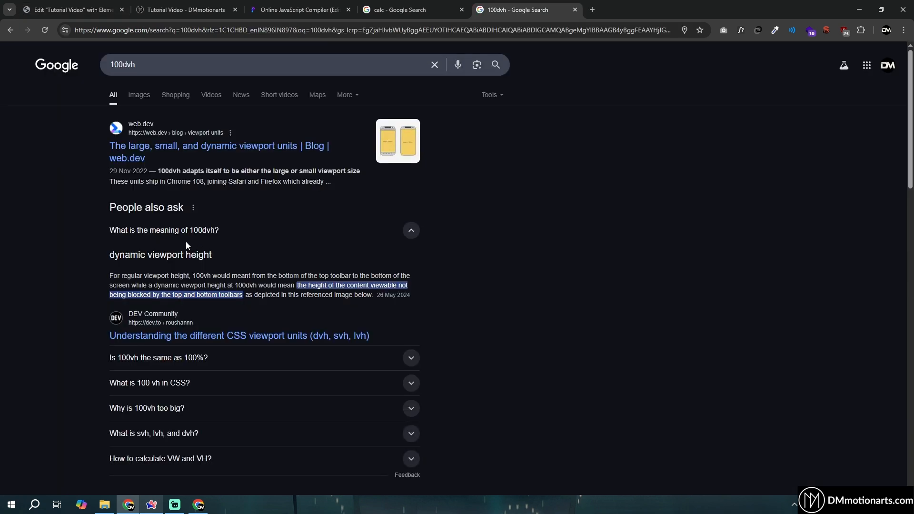
Open the web.dev viewport units article from the 100dvh search results and examine its mobile 100vh illustrations
mouse_move(160, 253)
left_mouse_down()
mouse_move(220, 253)
mouse_move(107, 256)
mouse_move(154, 257)
left_mouse_up()
left_click(402, 147)
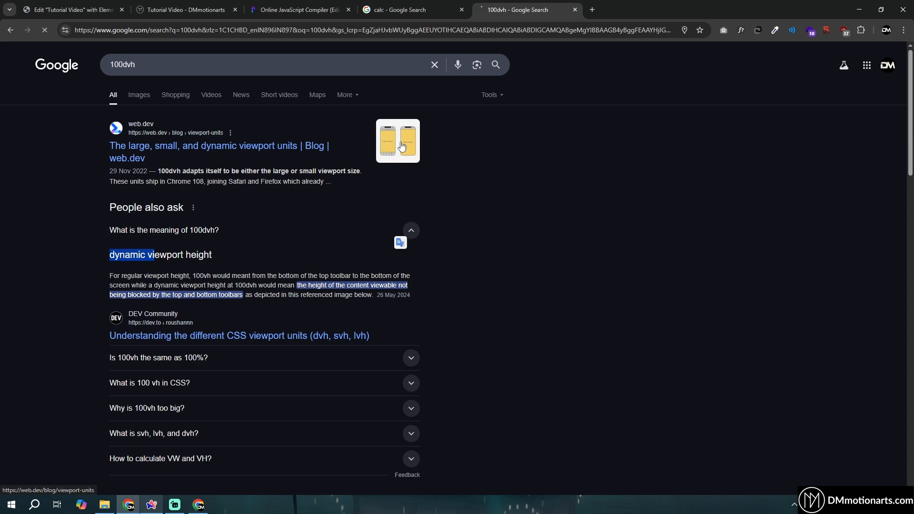
scroll(429, 284, "down", 8)
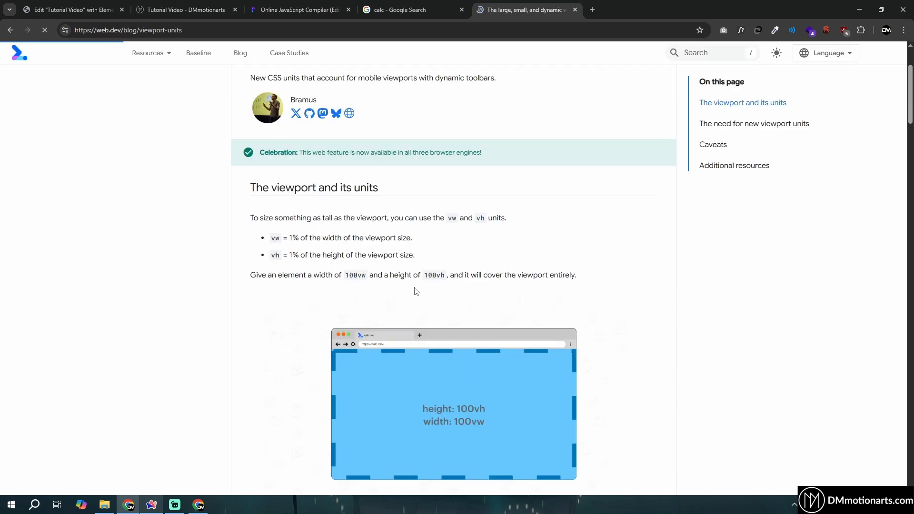
scroll(442, 250, "down", 9)
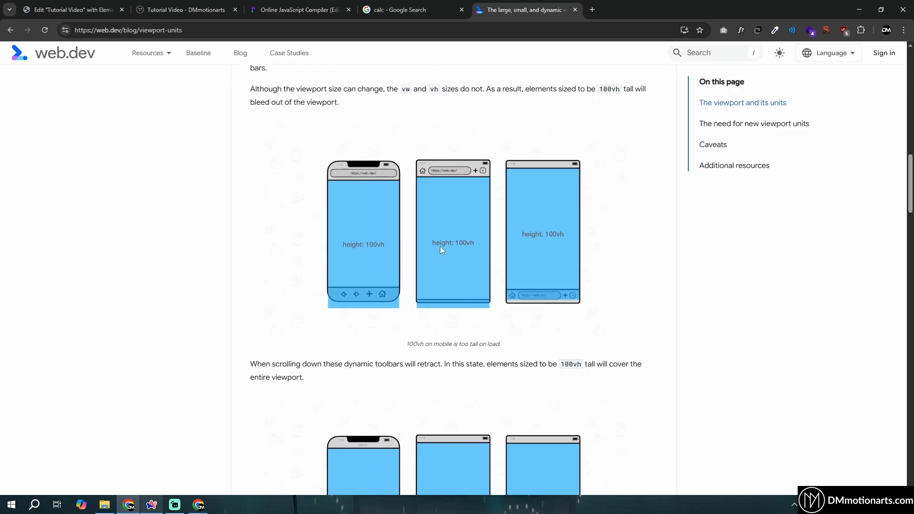
scroll(367, 291, "up", 1)
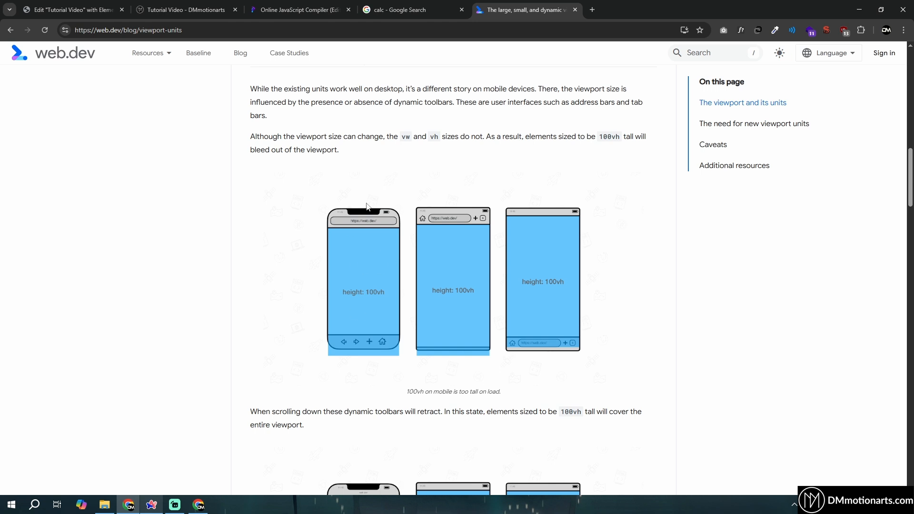
scroll(308, 241, "up", 1)
scroll(308, 241, "down", 1)
Look through the device presets for the live page preview and return to the viewport units article
left_click(295, 8)
left_click(194, 4)
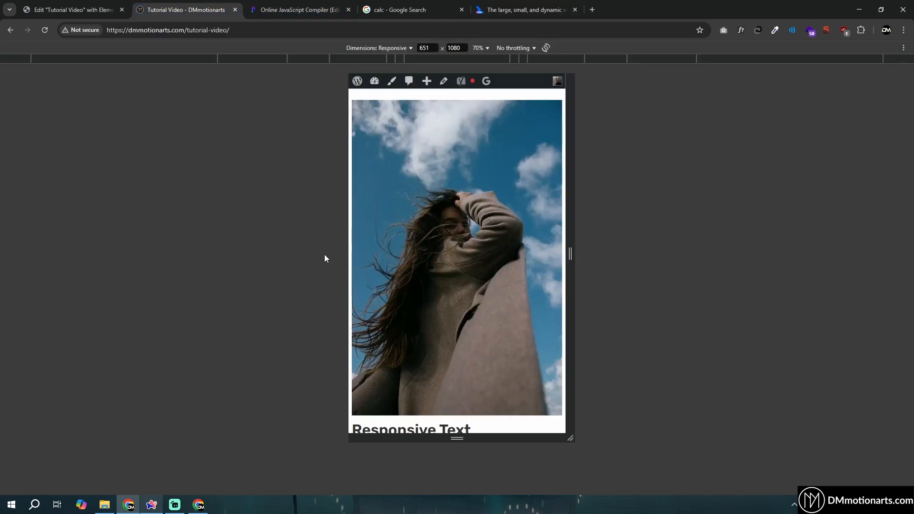
left_click(400, 49)
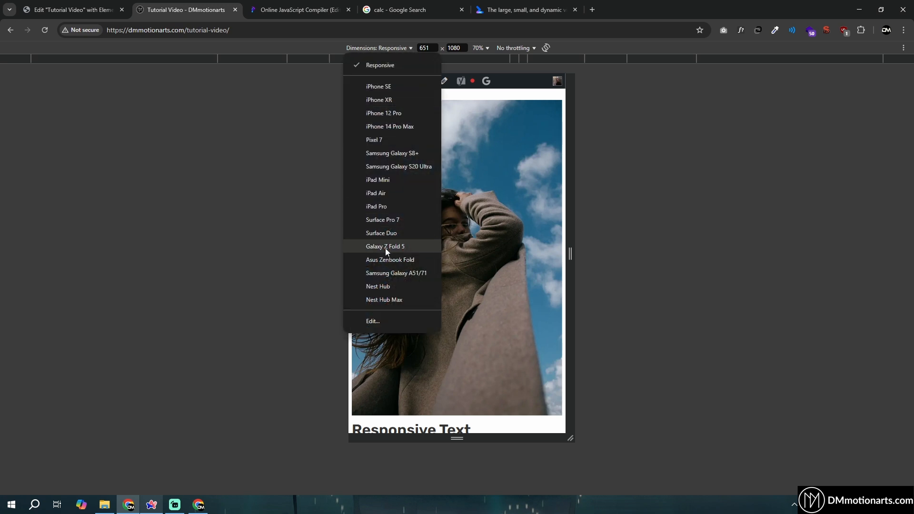
left_click(408, 51)
left_click(525, 3)
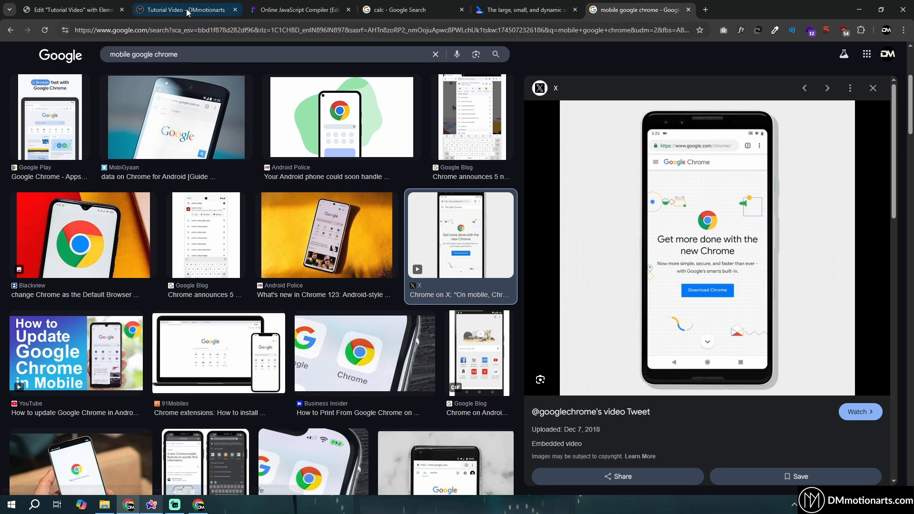
Compare the container's 100dvh minimum height with the mobile Google Chrome screenshot, and close the web.dev article
left_click(95, 6)
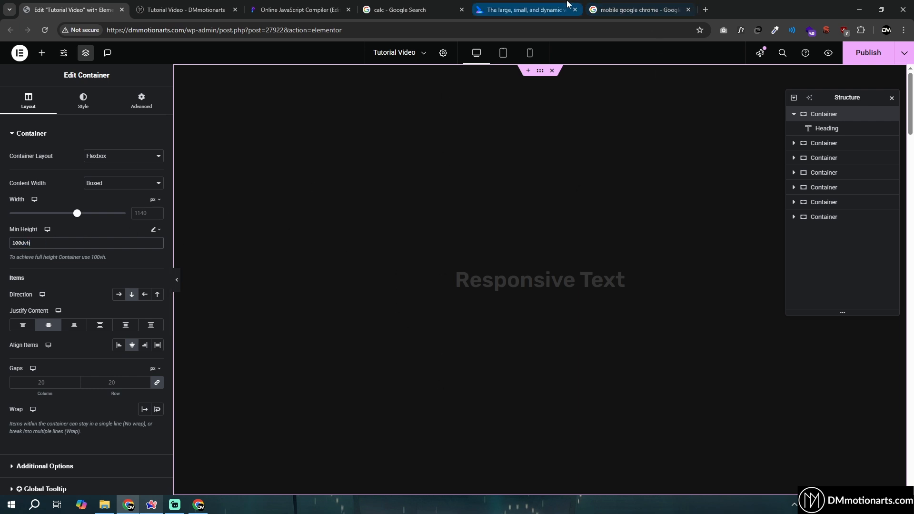
left_click(634, 9)
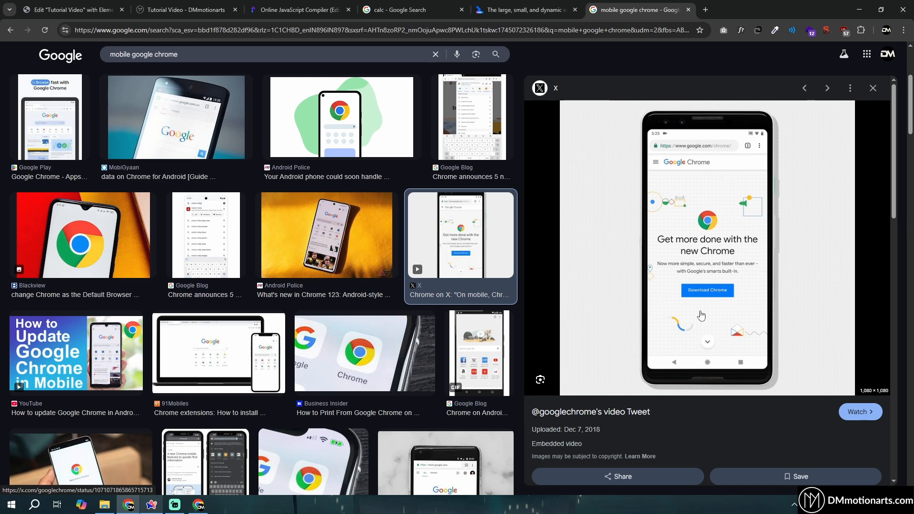
left_click(575, 9)
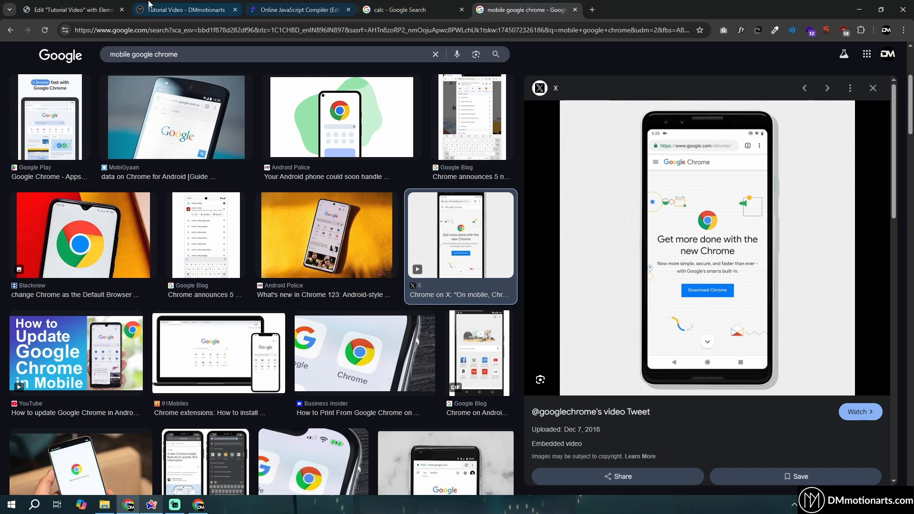
left_click(108, 4)
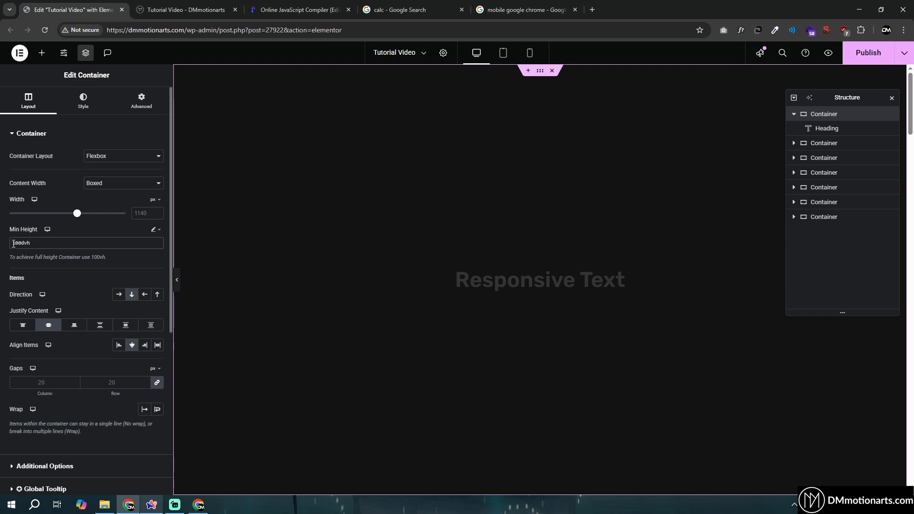
left_click_drag(14, 244, 41, 245)
Add an image widget below the heading in the first container and fill it with the red circular logo
left_click(614, 276)
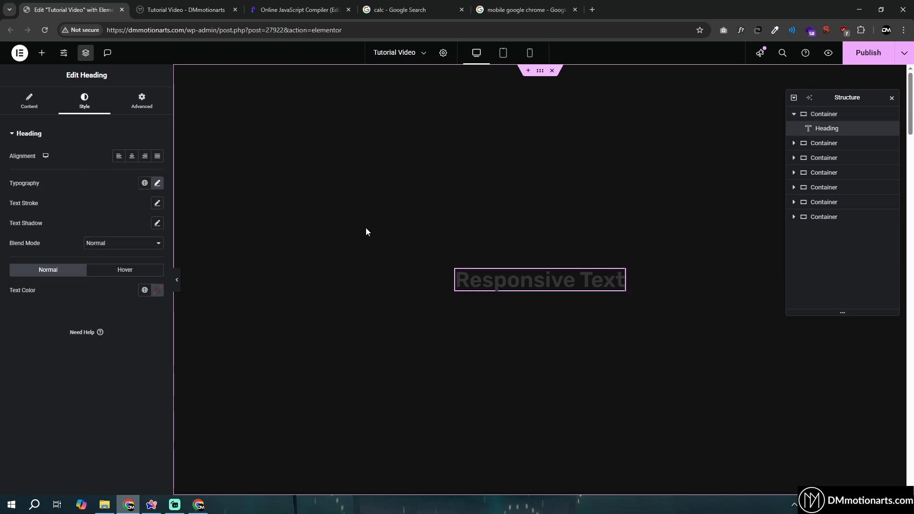
left_click(141, 100)
left_click(42, 53)
left_click(127, 249)
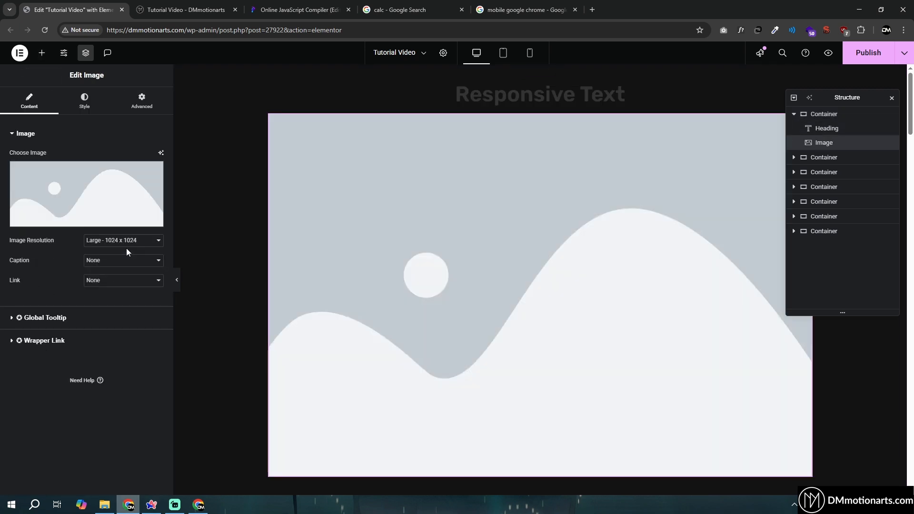
left_click(302, 219)
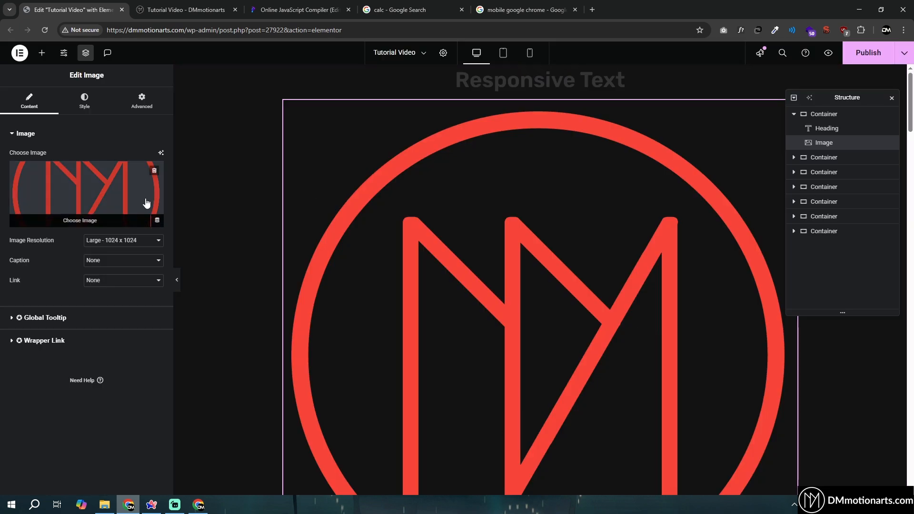
Give the logo image a custom width of 15% and absolute positioning, and preview it across the full canvas
left_click(142, 101)
left_click(123, 230)
left_click(114, 274)
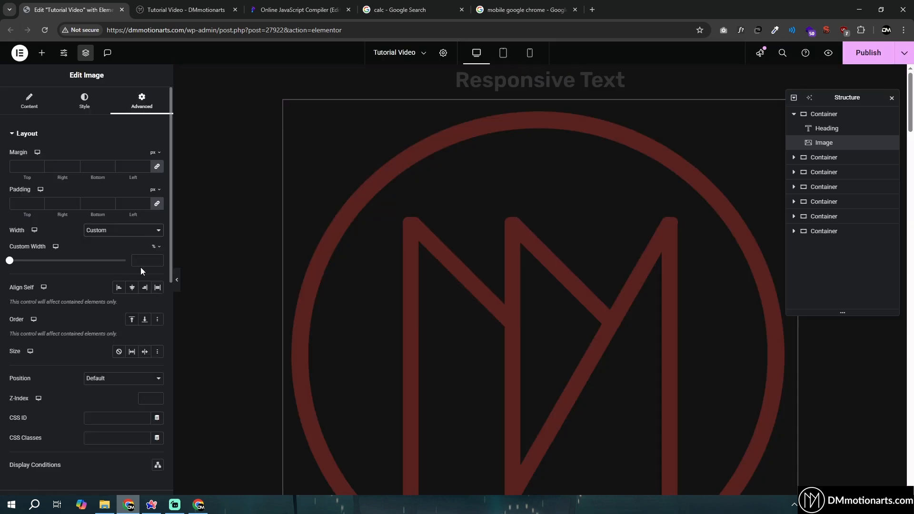
left_click_drag(10, 267, 39, 276)
left_click(123, 379)
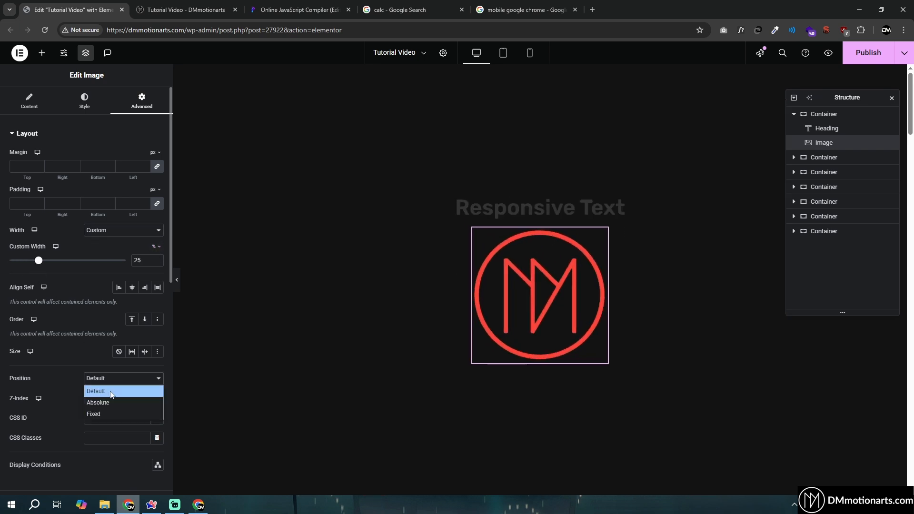
left_click(108, 404)
left_click_drag(39, 261, 27, 262)
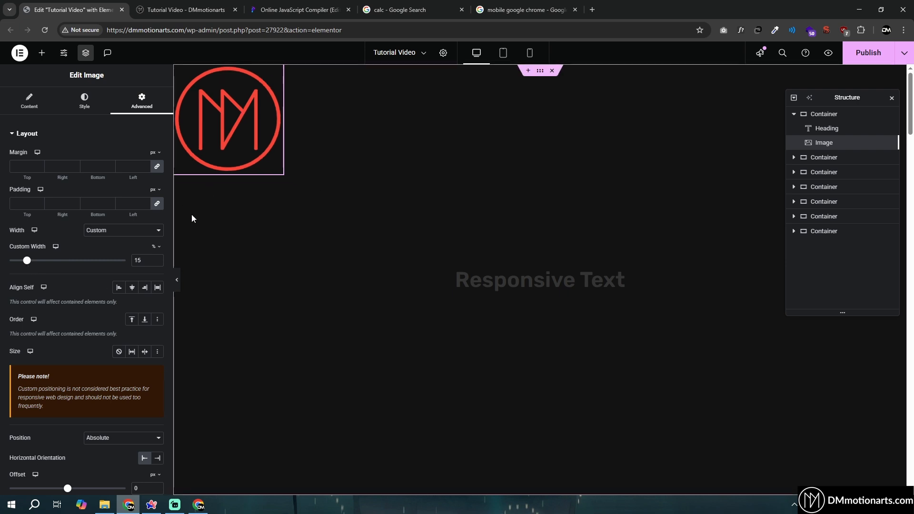
left_click(178, 277)
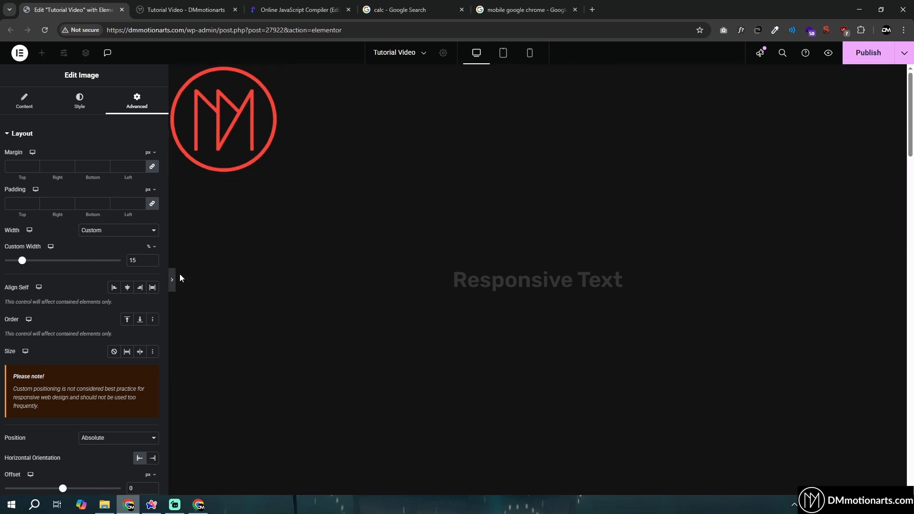
left_click(5, 284)
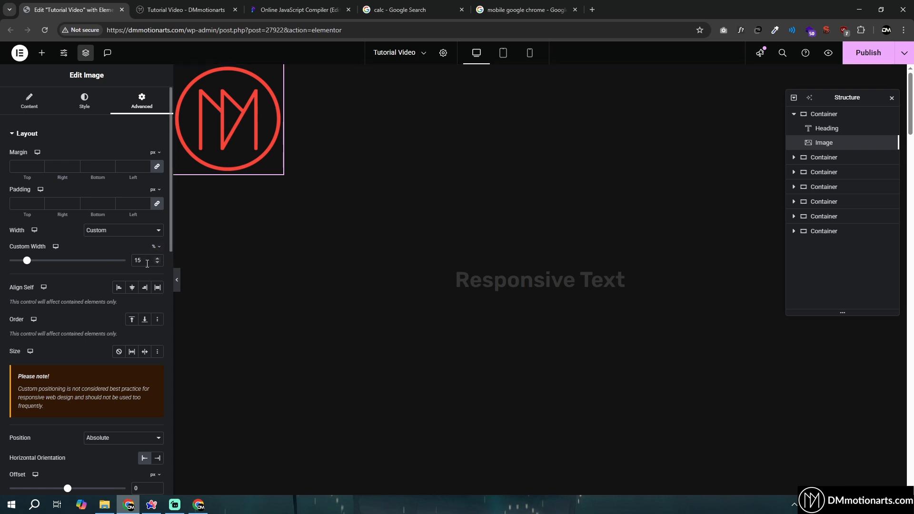
Offset the absolute image 50 px horizontally and 300 px vertically, and check its placement on the full-width canvas
scroll(148, 257, "down", 5)
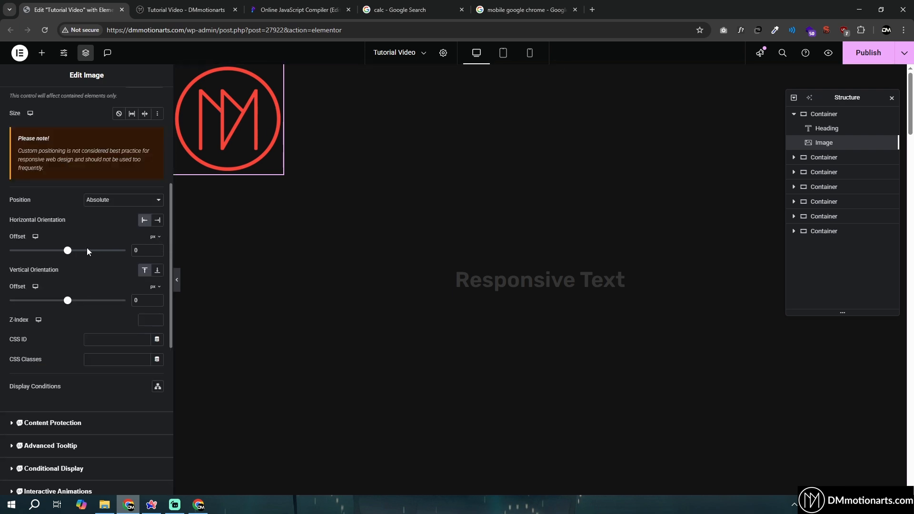
double_click(137, 251)
type("50")
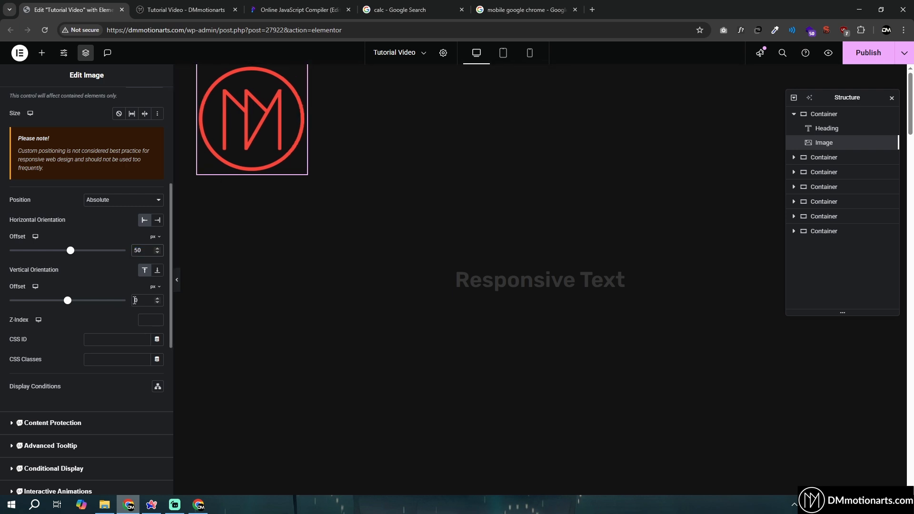
double_click(135, 300)
type("20")
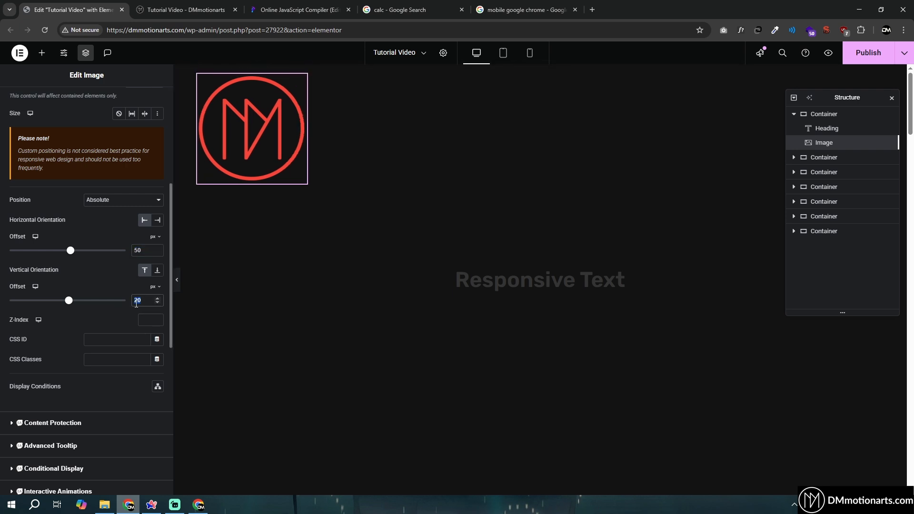
type("100")
type("500")
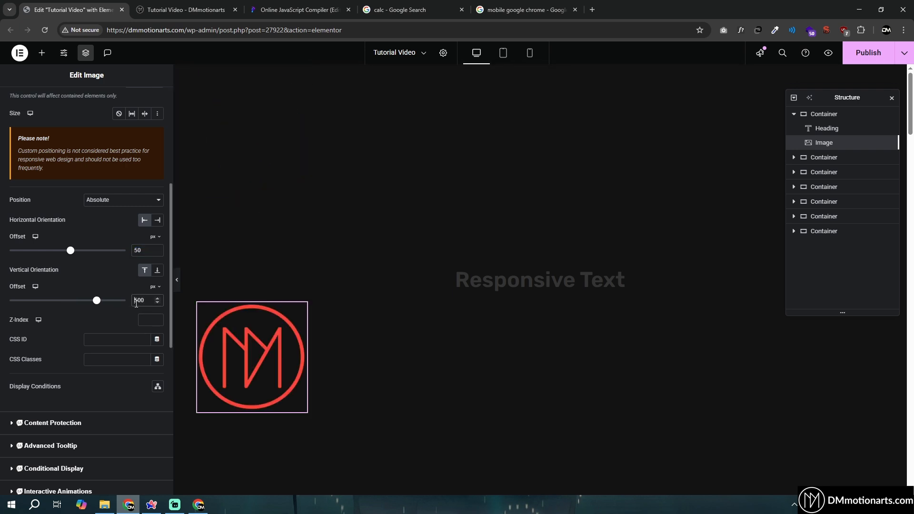
type("400")
key("Delete")
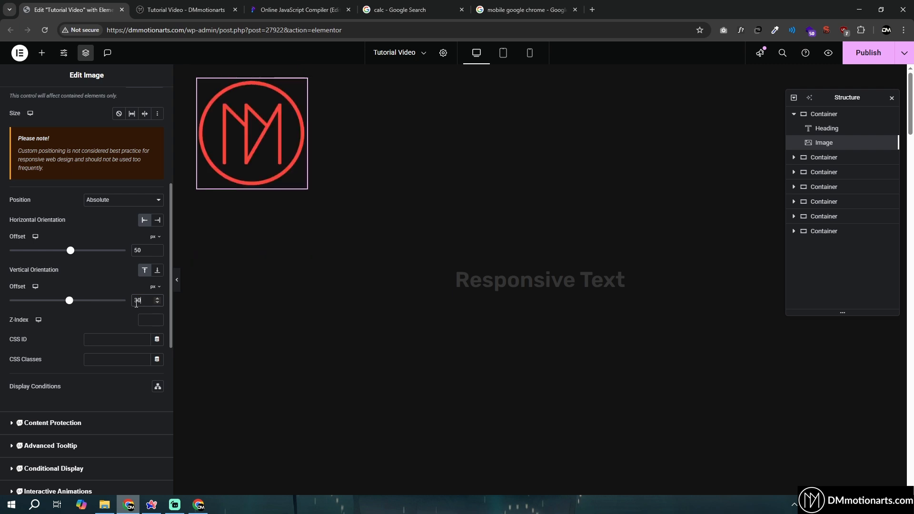
type("3")
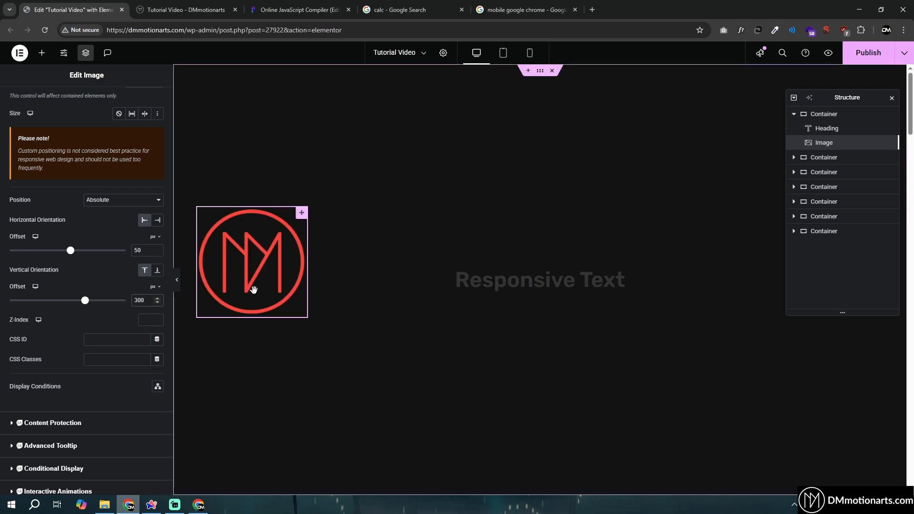
left_click(176, 280)
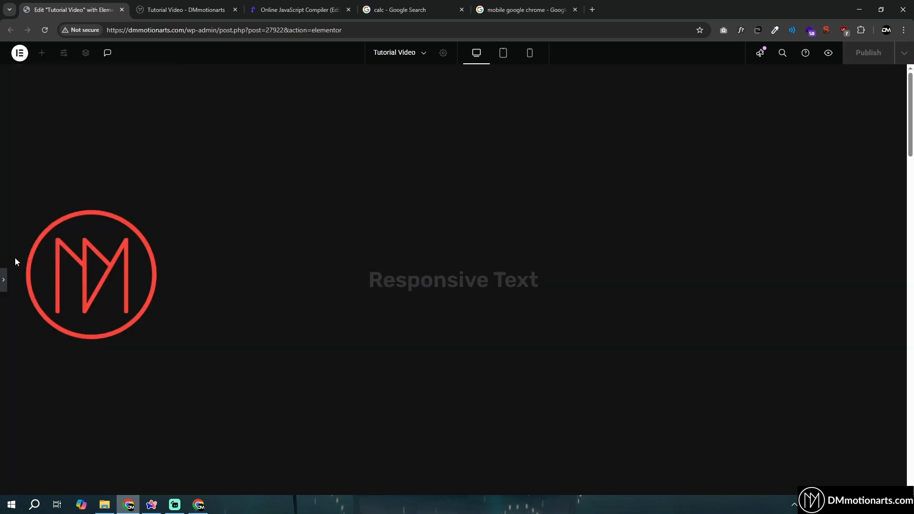
left_click(5, 280)
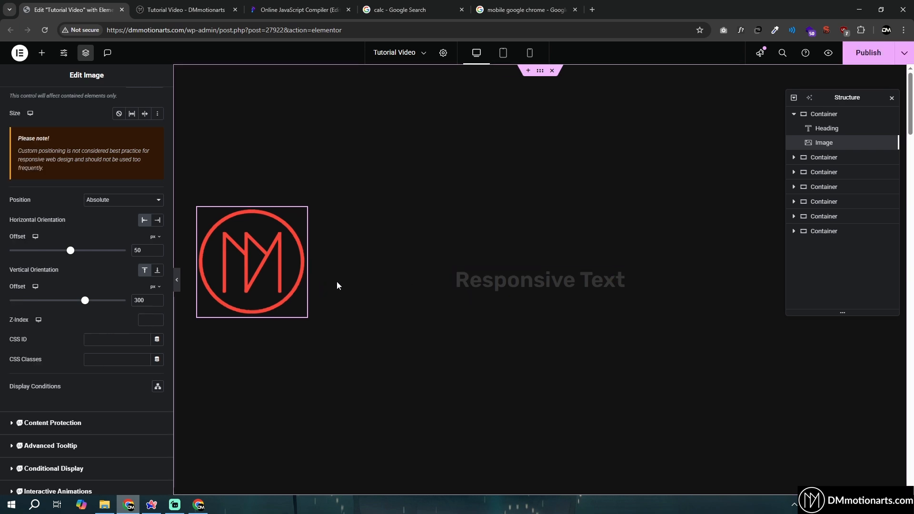
Set the image's custom width to 30% and compare its scaling on the full-width canvas
scroll(106, 138, "up", 2)
left_click_drag(28, 123, 46, 126)
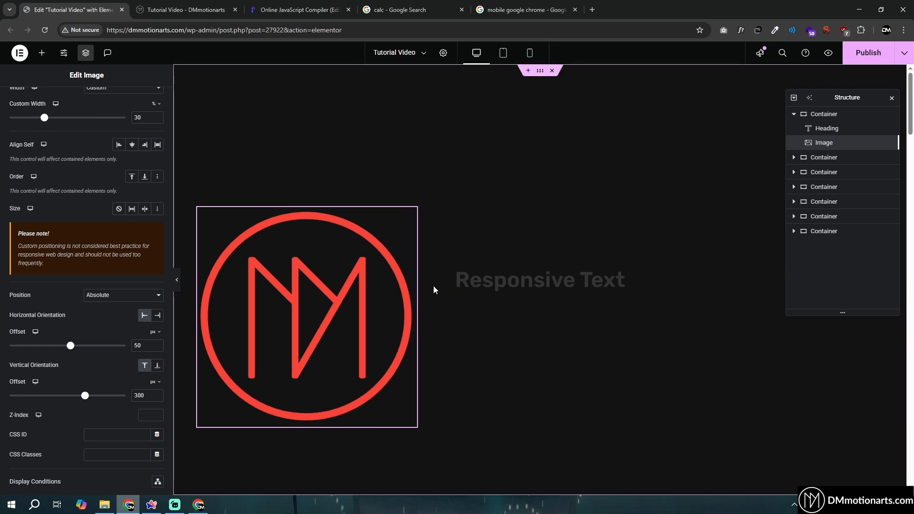
left_click(178, 280)
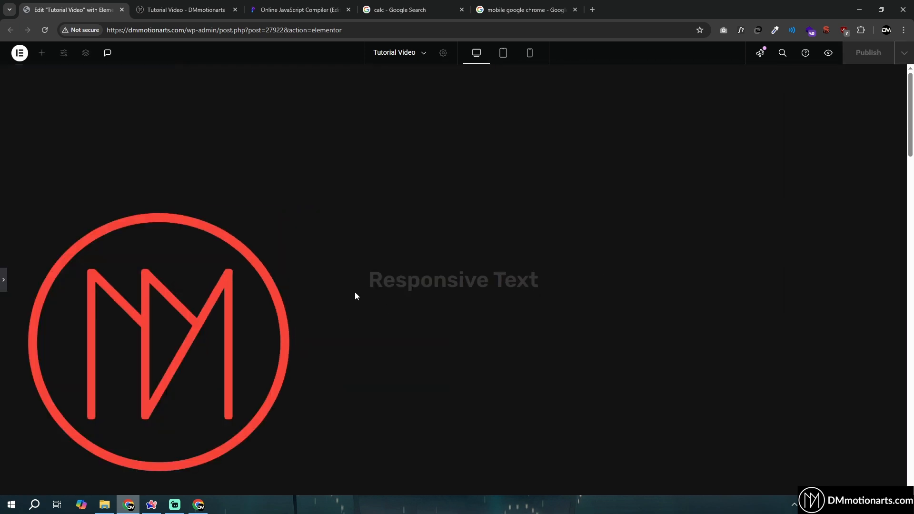
left_click(6, 291)
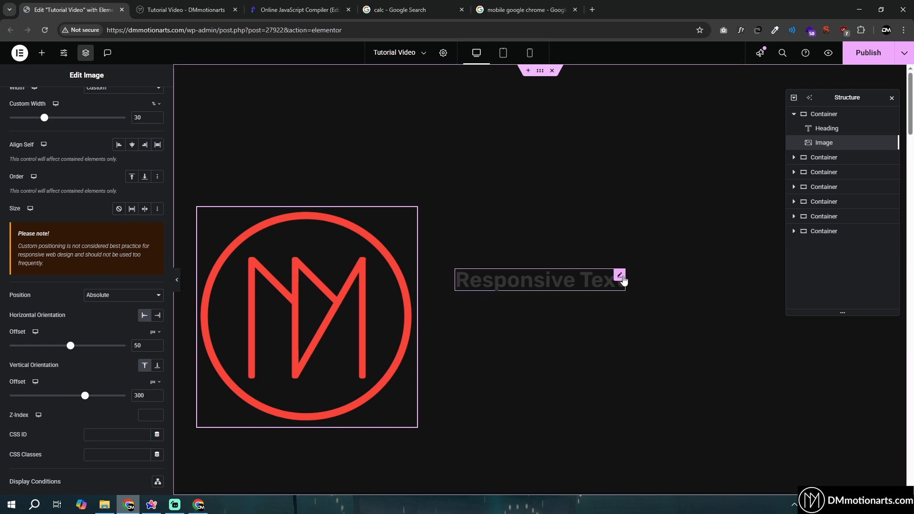
Copy the heading's clamp font size, replace it with a fixed 30 px size, and preview the full-width canvas
left_click(620, 276)
left_click(84, 100)
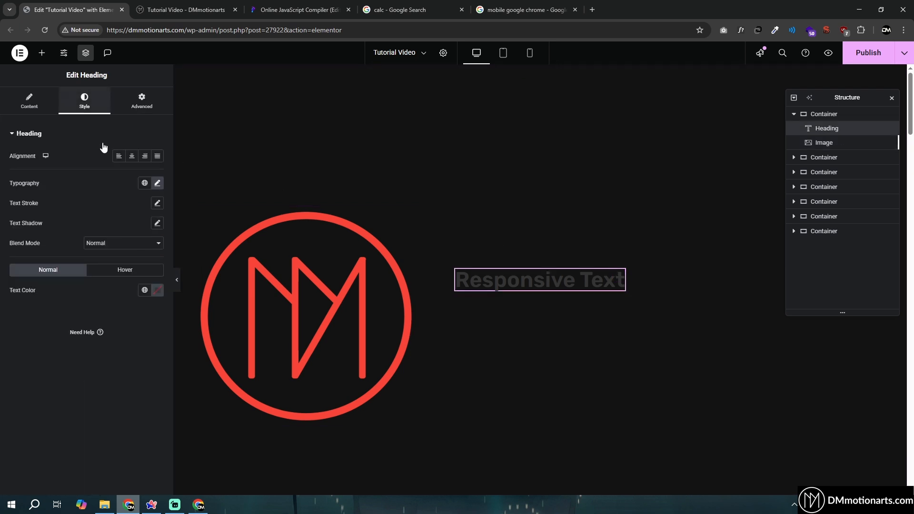
left_click(157, 183)
triple_click(141, 256)
key("ctrl+c")
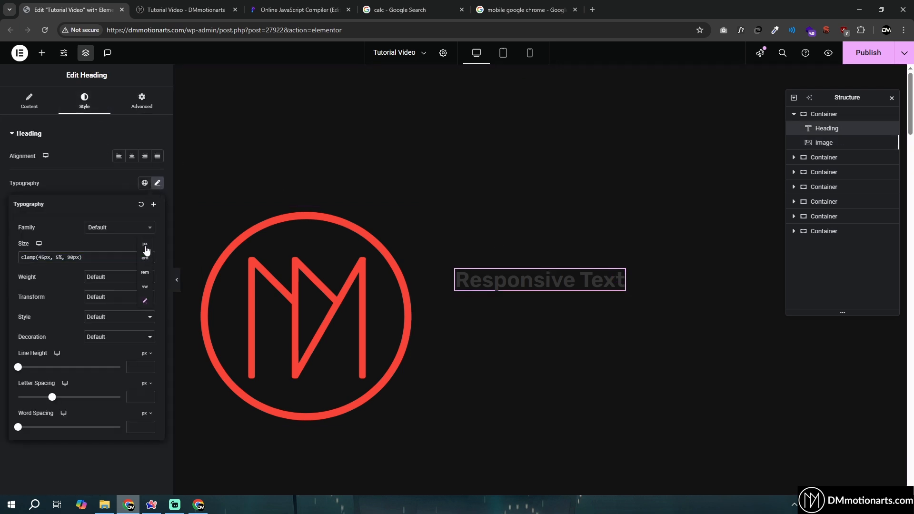
left_click(145, 244)
left_click_drag(19, 258, 33, 263)
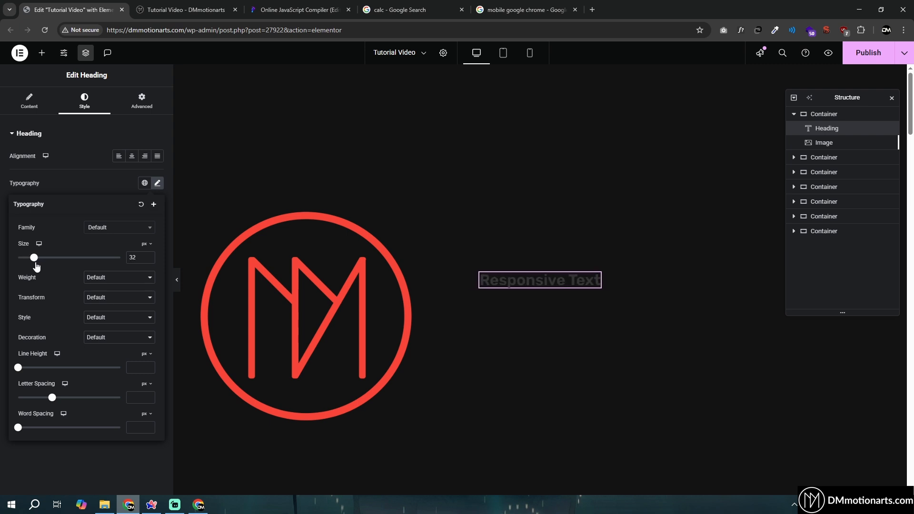
left_click(177, 281)
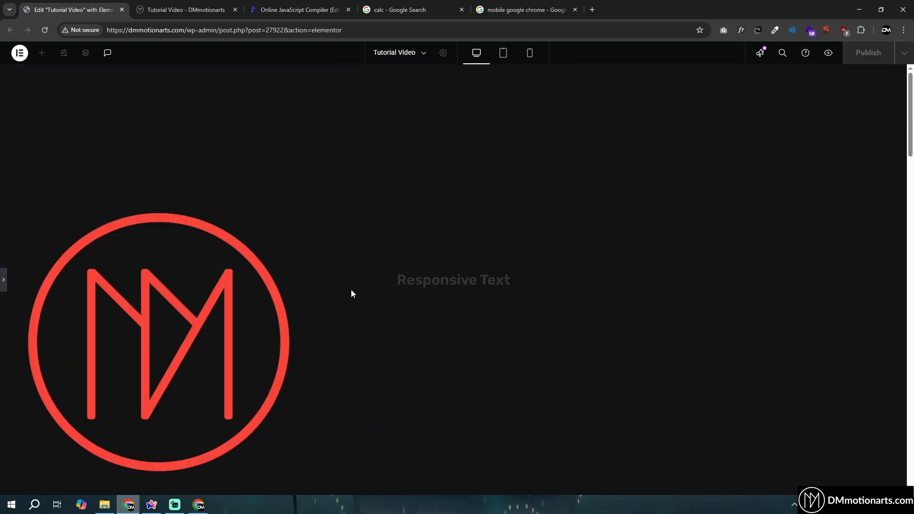
left_click(7, 279)
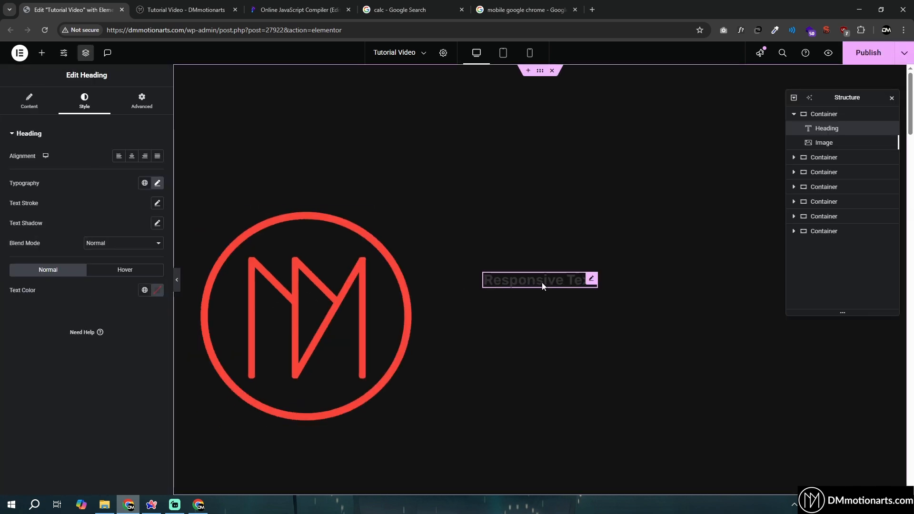
Resize the live page's responsive viewport, ending at 1551 x 1130, to examine how the px-positioned image and fixed-size heading behave
left_click(335, 290)
scroll(127, 319, "down", 3)
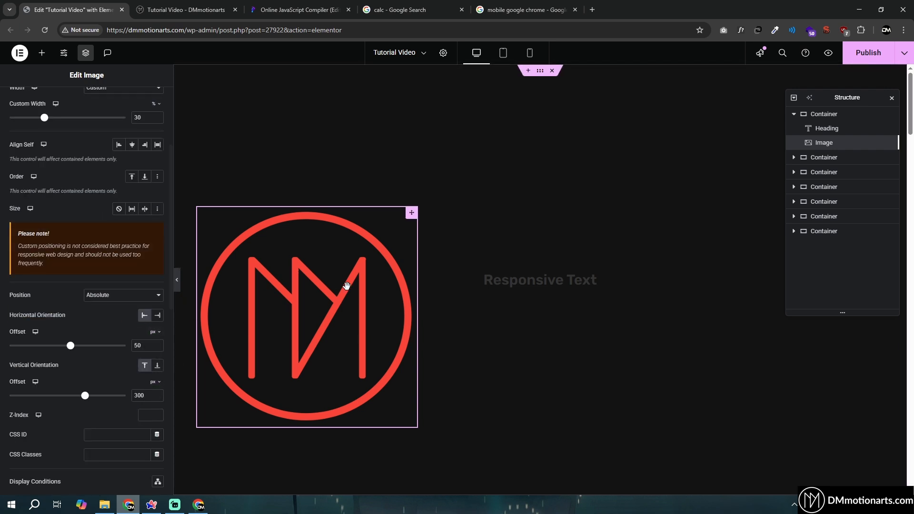
key("ctrl+Tab")
left_click_drag(498, 480, 498, 455)
left_click_drag(665, 276, 721, 289)
mouse_move(441, 451)
left_mouse_down()
mouse_move(453, 183)
mouse_move(442, 435)
mouse_move(459, 251)
mouse_move(459, 480)
mouse_move(469, 211)
mouse_move(458, 469)
mouse_move(457, 455)
left_mouse_up()
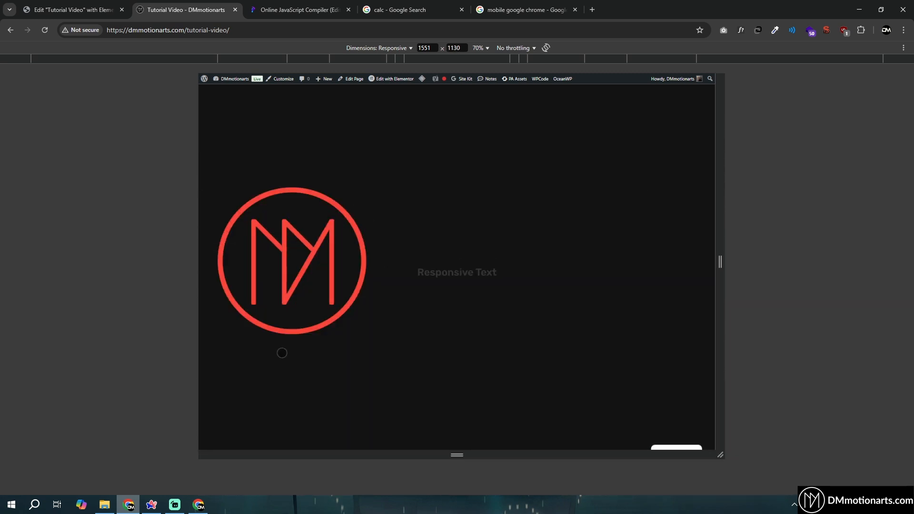
Switch both of the image's position offsets to percent and set the horizontal offset to 3%
left_click(72, 9)
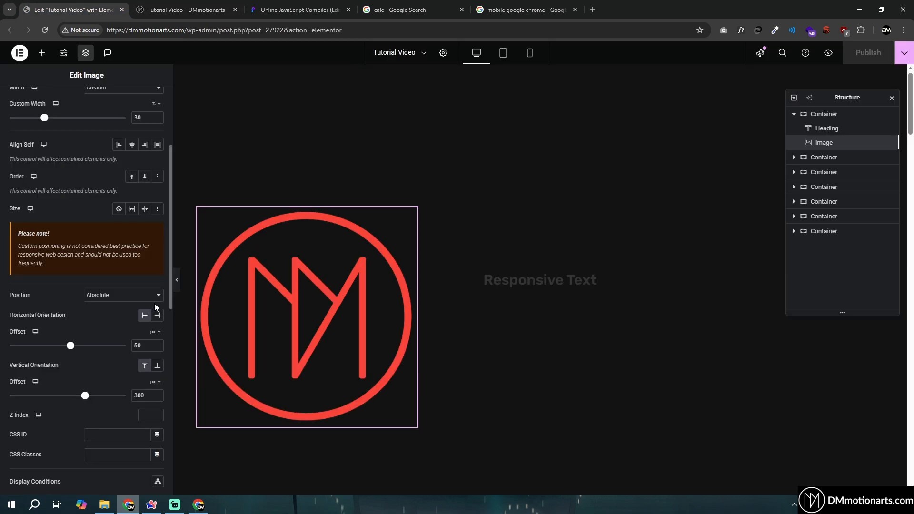
left_click(161, 333)
left_click(157, 353)
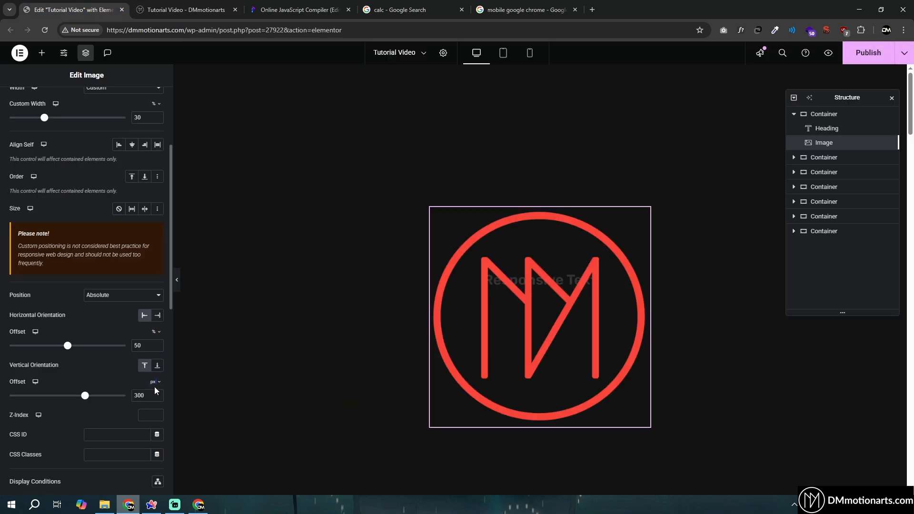
left_click(155, 383)
left_click(157, 402)
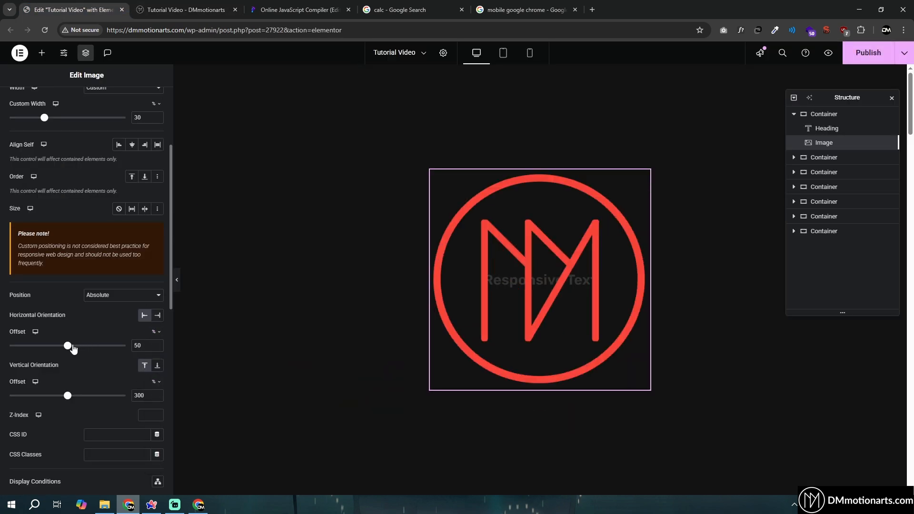
left_click_drag(73, 349, 71, 353)
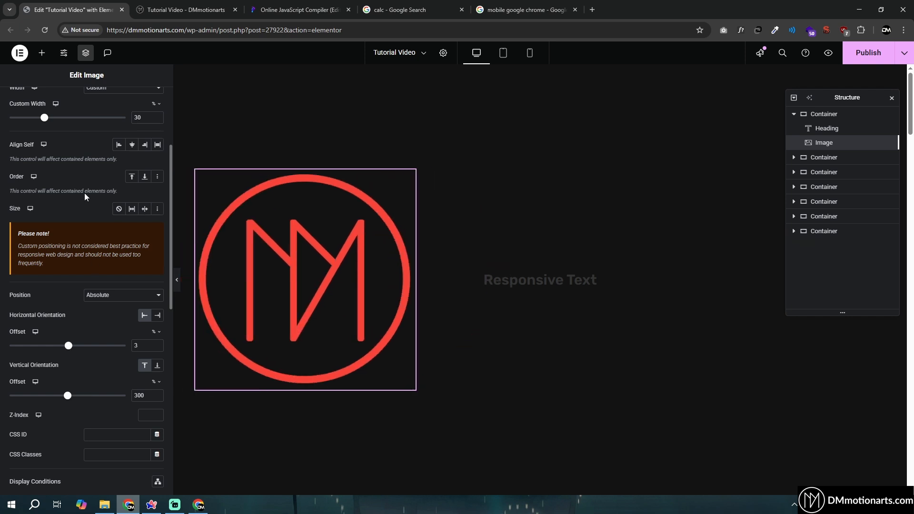
Set the image's custom width to 24% and its vertical offset to 7%, and preview the full-width canvas
left_click_drag(41, 119, 37, 118)
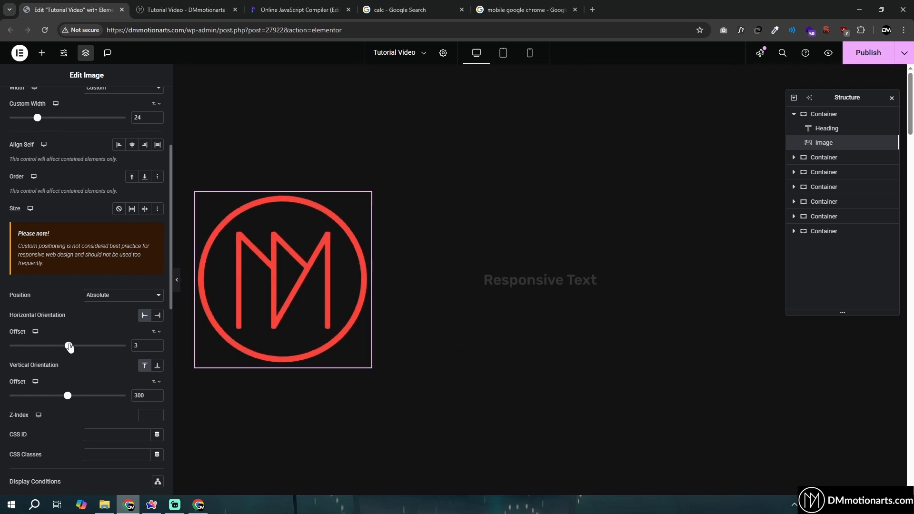
left_click_drag(68, 396, 71, 401)
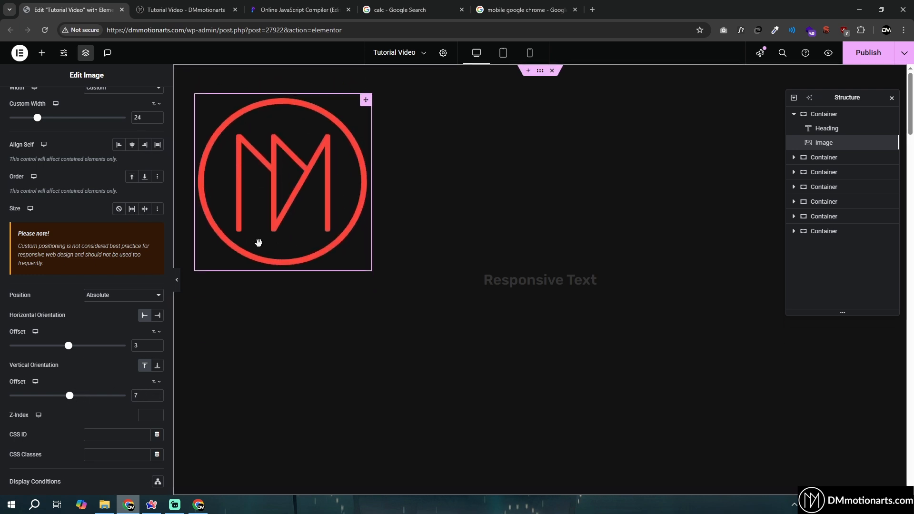
left_click(177, 279)
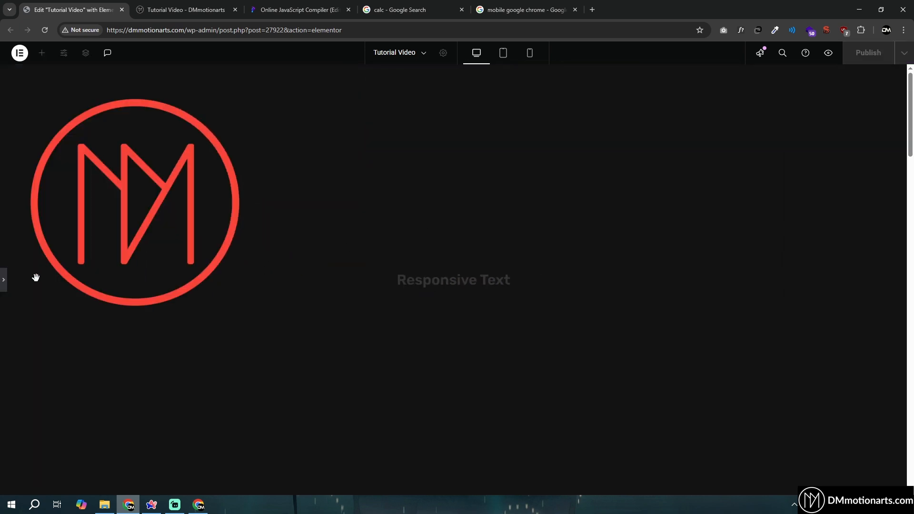
left_click(3, 281)
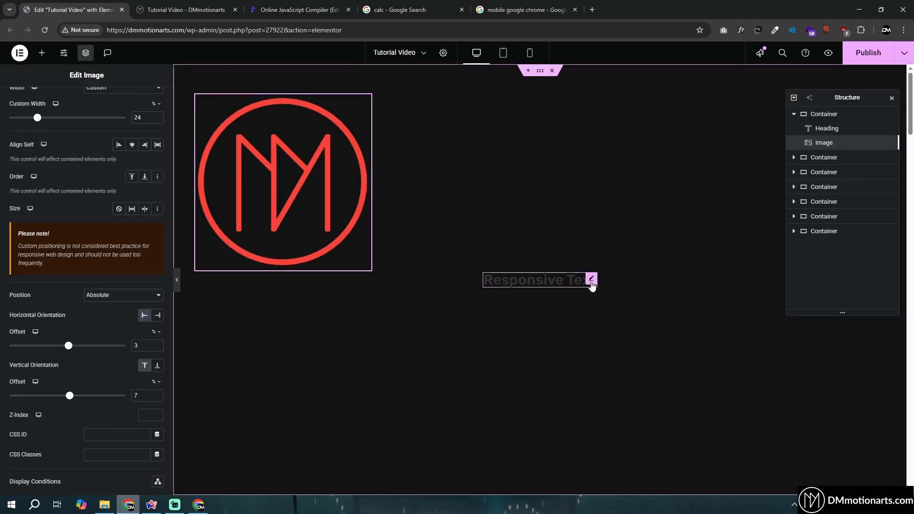
Restore the heading's custom font size clamp(45px, 5%, 90px) and publish the page for the live preview
left_click(591, 281)
left_click(157, 184)
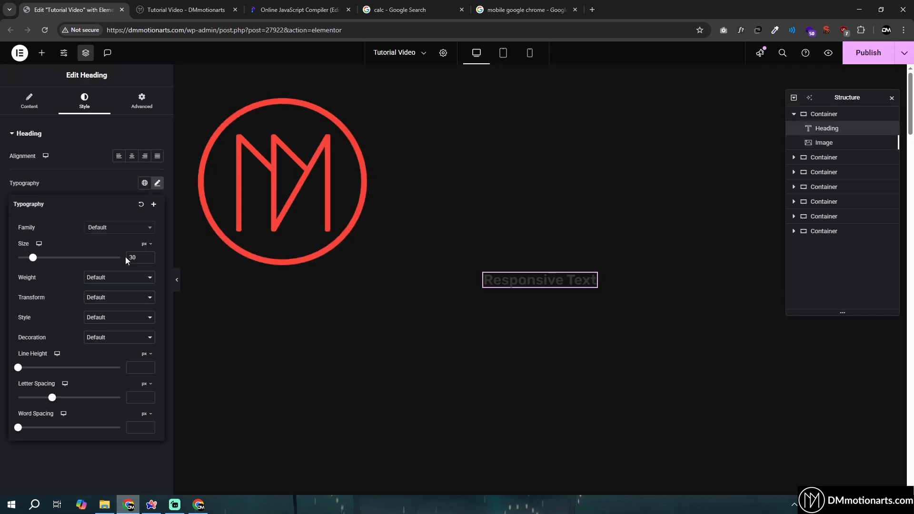
left_click(151, 248)
left_click(147, 318)
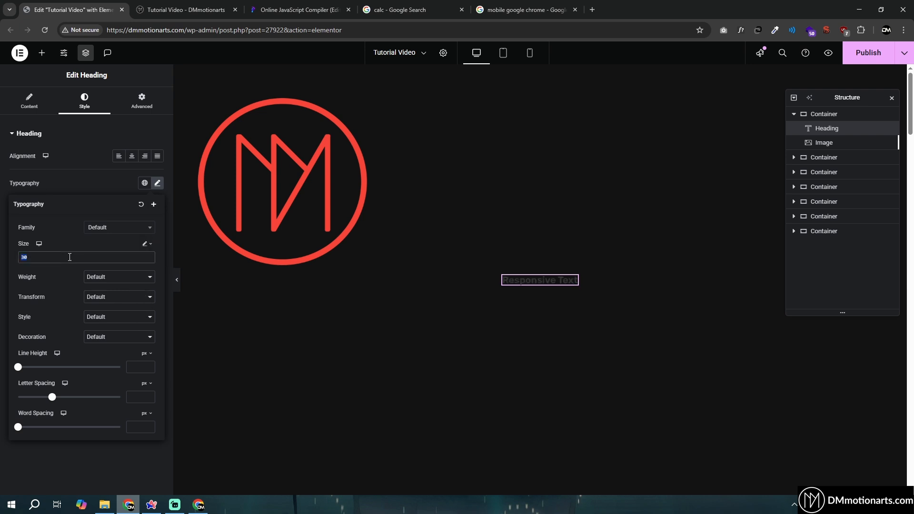
key("ctrl+v")
left_click(854, 61)
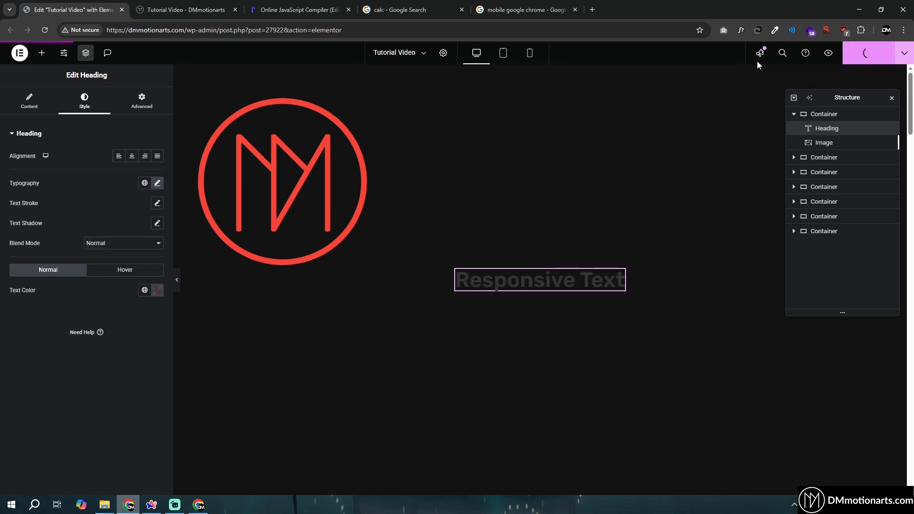
left_click(186, 9)
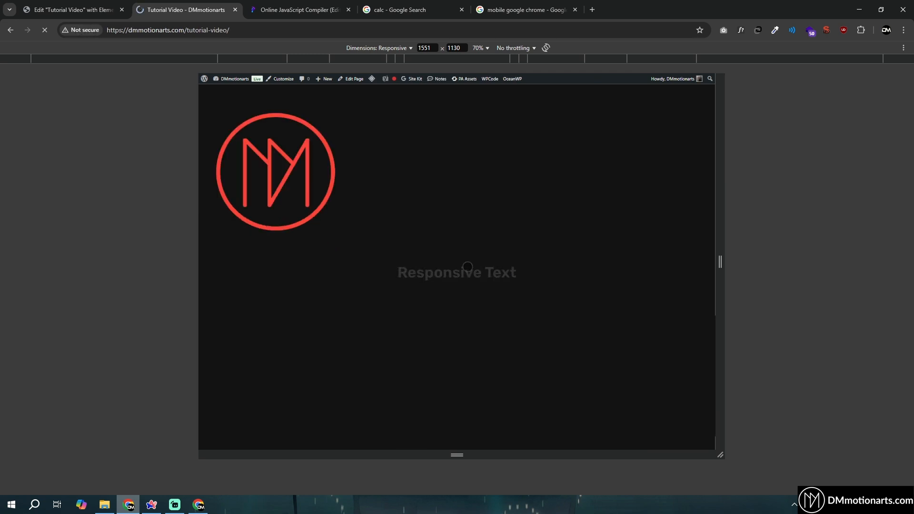
Resize the live page's responsive viewport narrower and then out to 2608 x 1130 to compare how the image and heading scale
left_click_drag(731, 279, 683, 286)
left_click_drag(624, 286, 897, 286)
Switch the "Responsive Text" heading's font size from the custom formula to vw, set it to about 5.6 vw, and publish the page
left_click(42, 5)
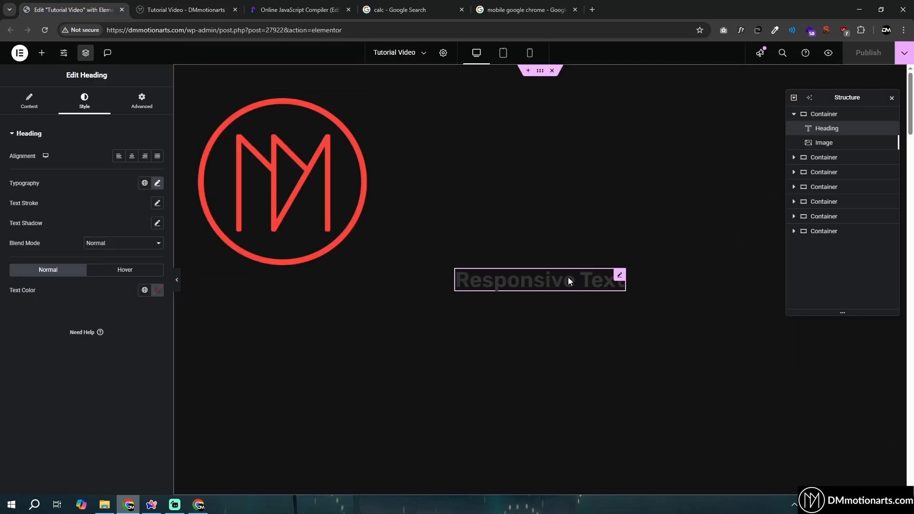
left_click(157, 183)
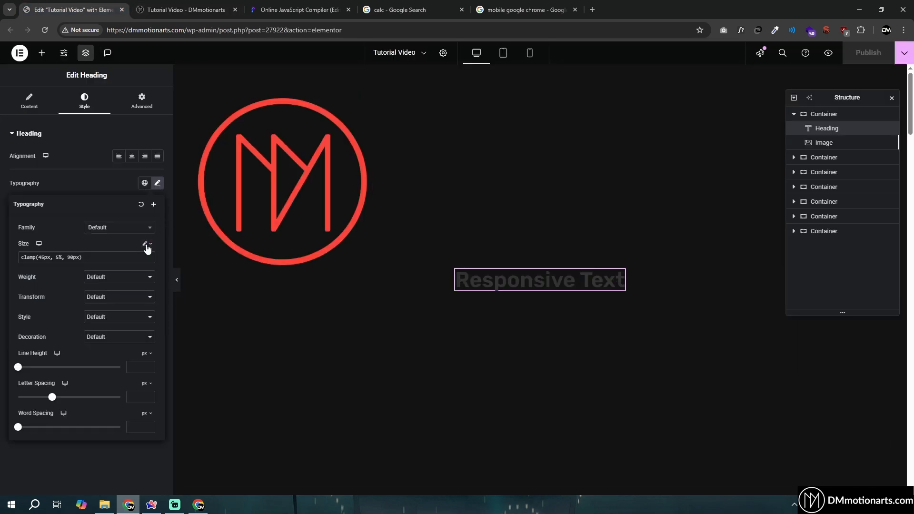
left_click(147, 245)
left_click(146, 287)
left_click_drag(18, 258, 78, 276)
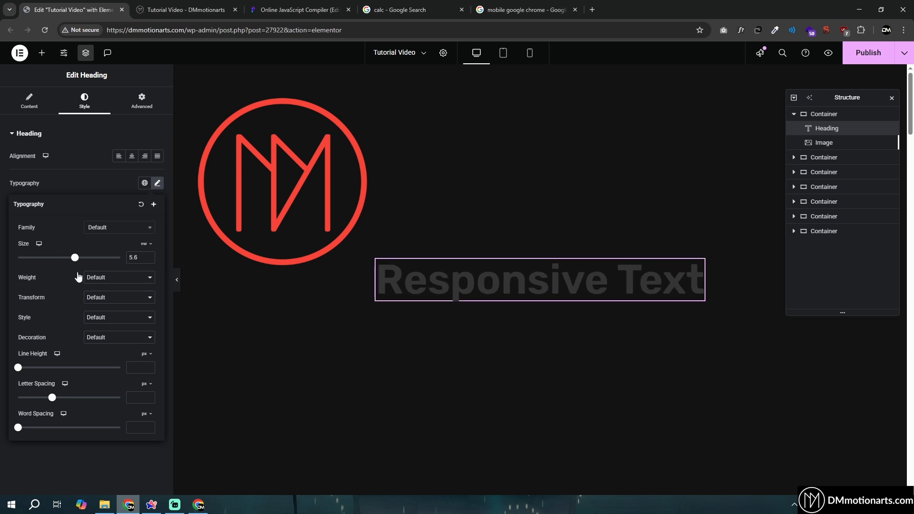
Narrow the live page's responsive viewport to about 1431 x 1130 to examine how the vw-sized heading scales alongside the image
key("ctrl+Tab")
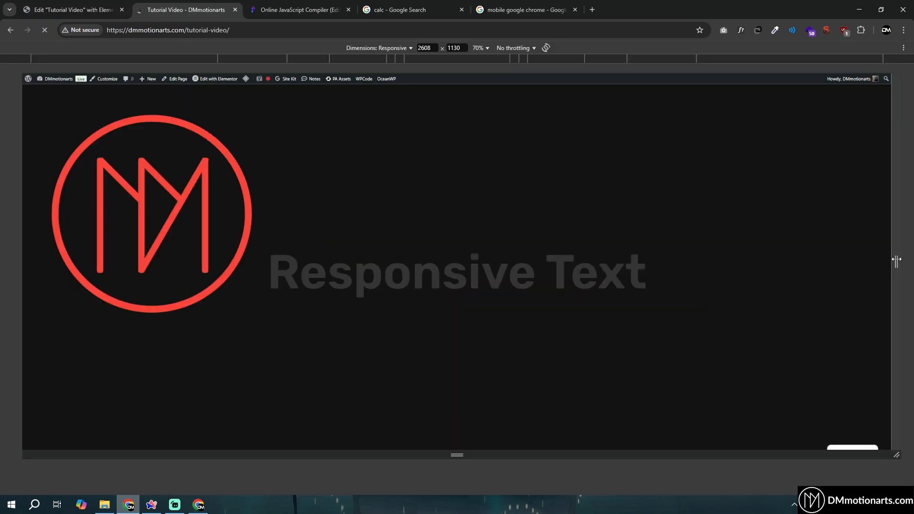
left_click_drag(891, 259, 701, 274)
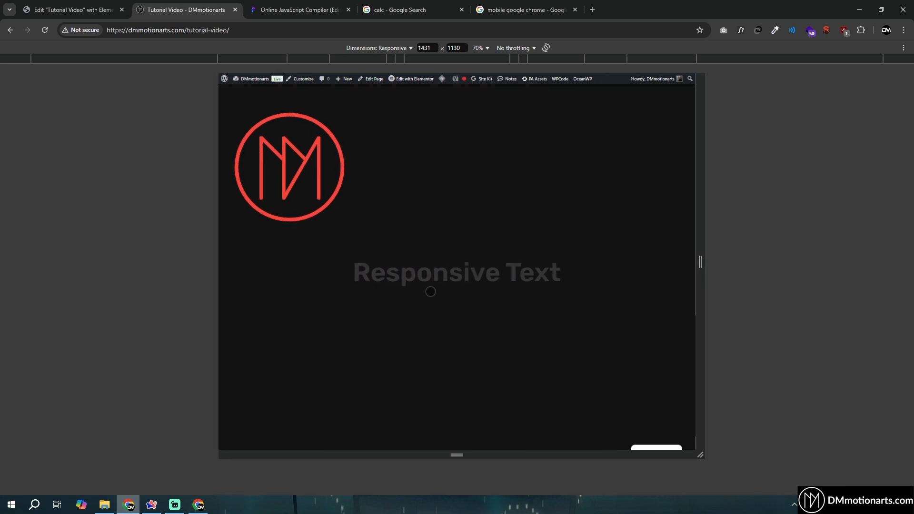
double_click(687, 269)
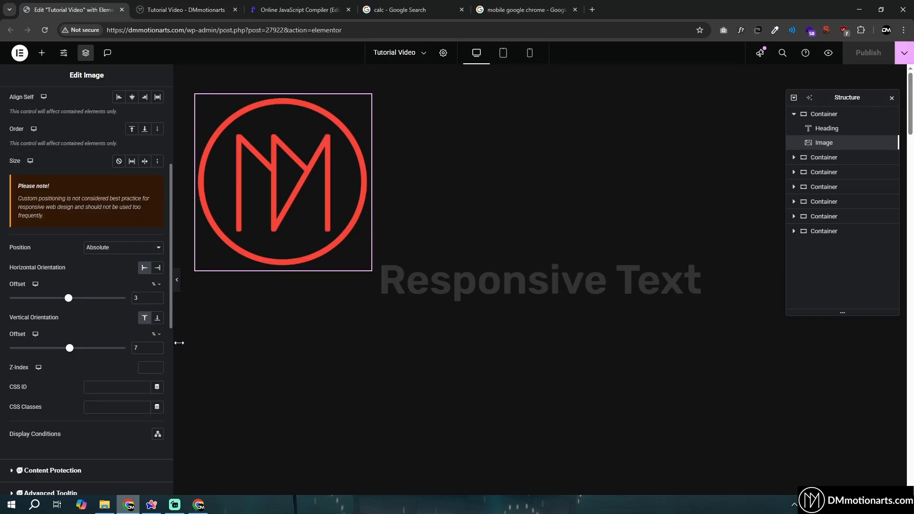
Delete the logo image and the "Responsive Text" heading from the first container and publish the page
right_click(292, 198)
key("Delete")
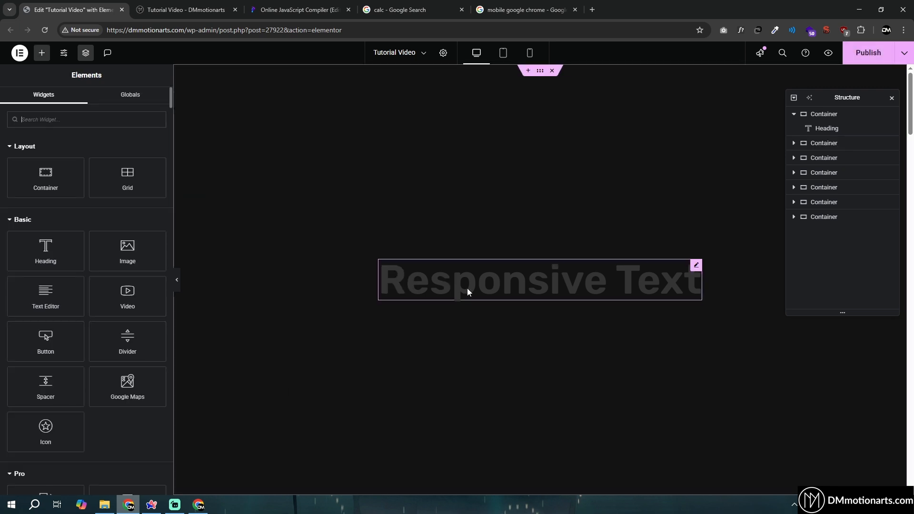
right_click(415, 288)
left_click(504, 413)
left_click(856, 61)
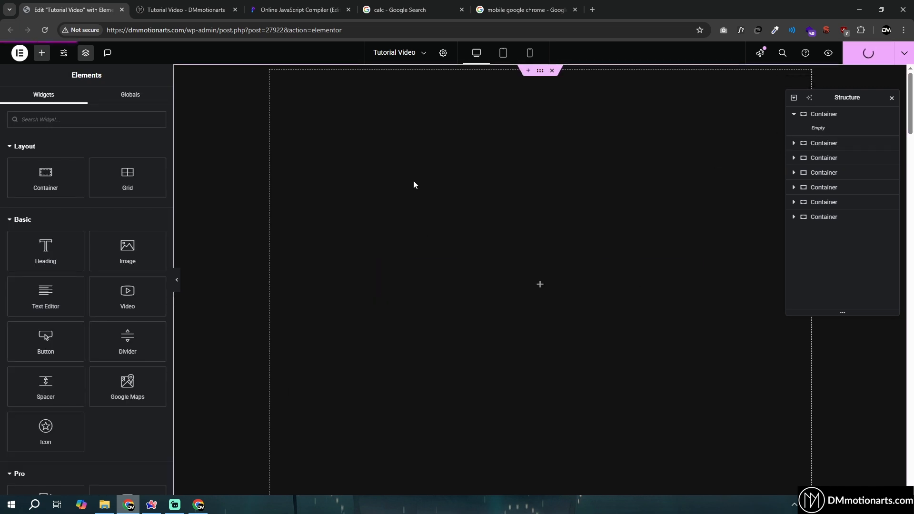
Add a nested container inside the empty first container, with its content width at Full Width
left_click_drag(46, 179, 510, 287)
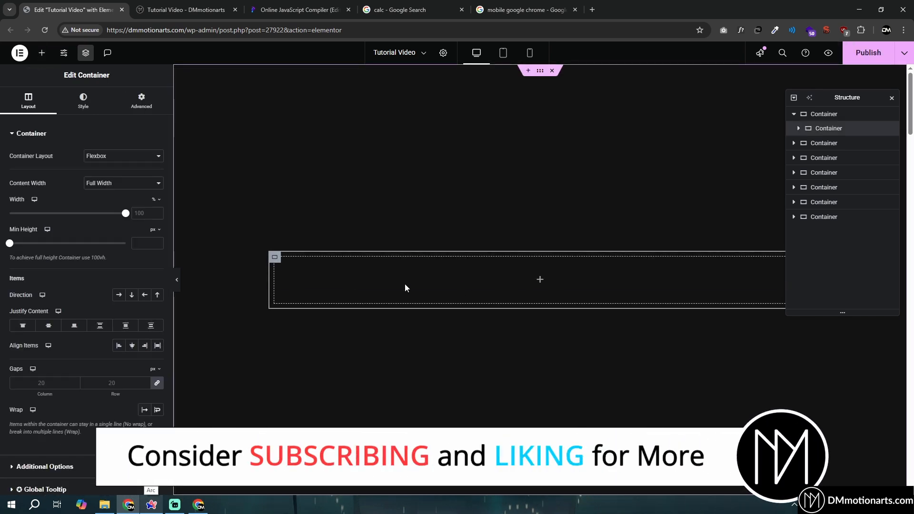
left_click(120, 184)
left_click(116, 206)
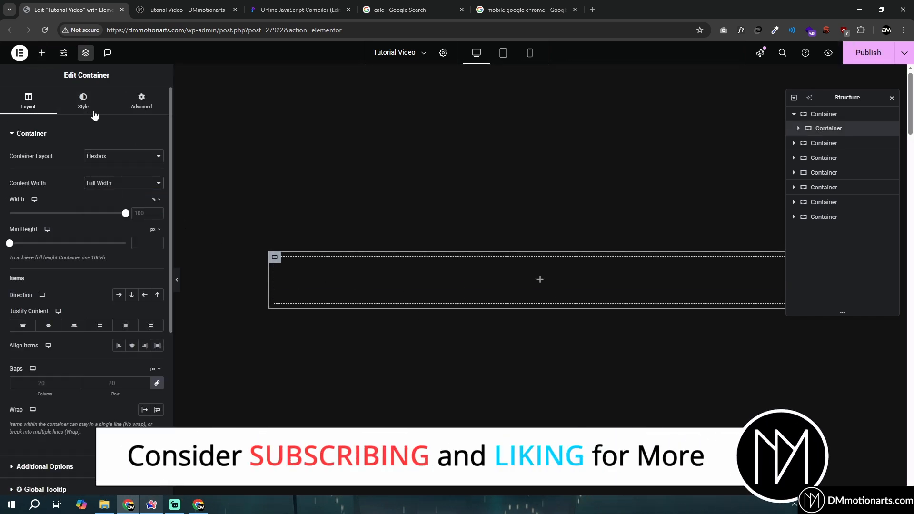
Add a heading reading "I am this BIg" inside the nested container and set its text color to white (#FFFFFF)
left_click(42, 52)
left_click(50, 248)
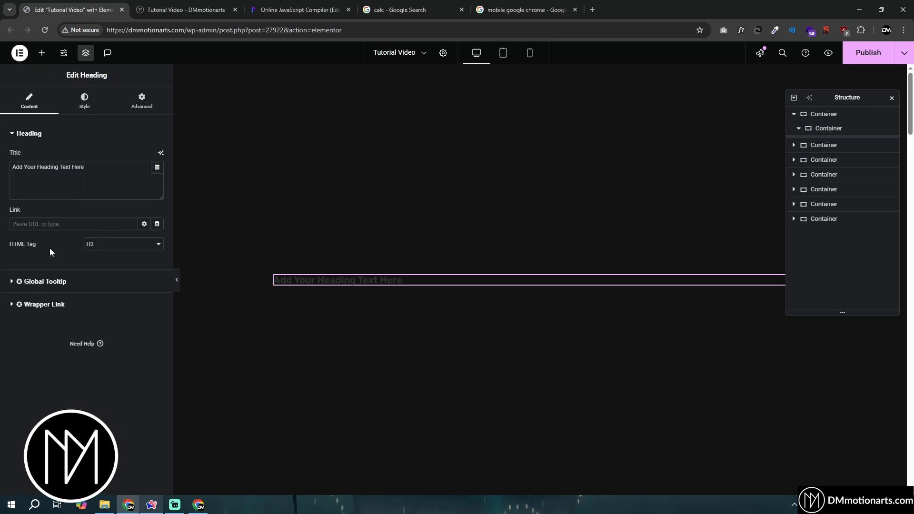
triple_click(104, 176)
type("I")
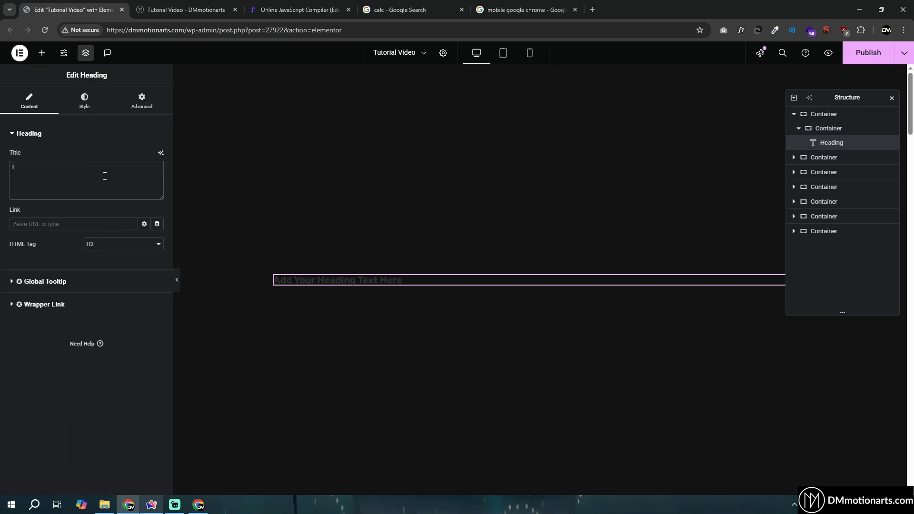
type(" am this Blg")
left_click(86, 102)
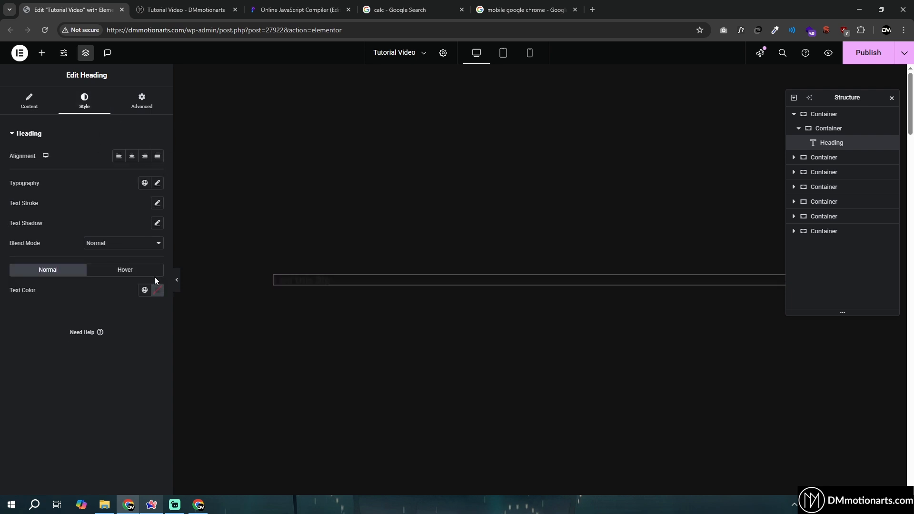
left_click(157, 291)
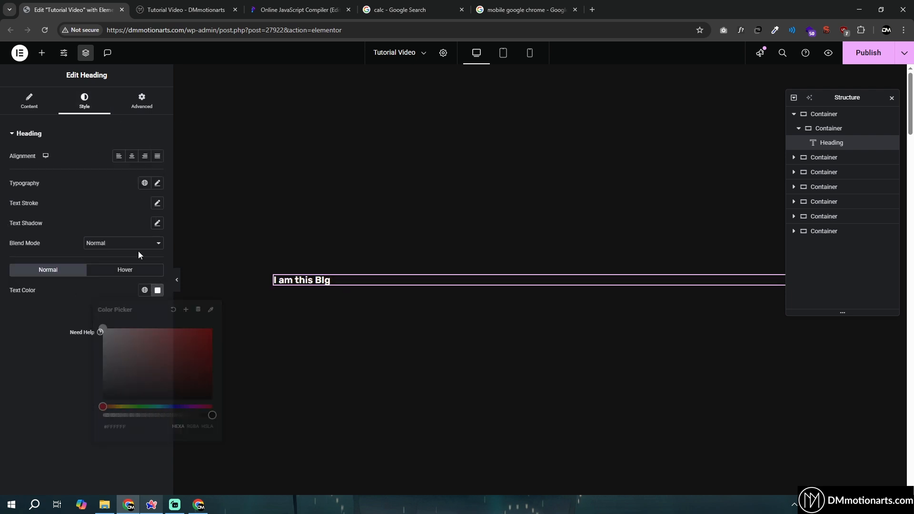
Set the heading's font size to 57 px in its typography settings
left_click(157, 183)
left_click_drag(18, 258, 46, 267)
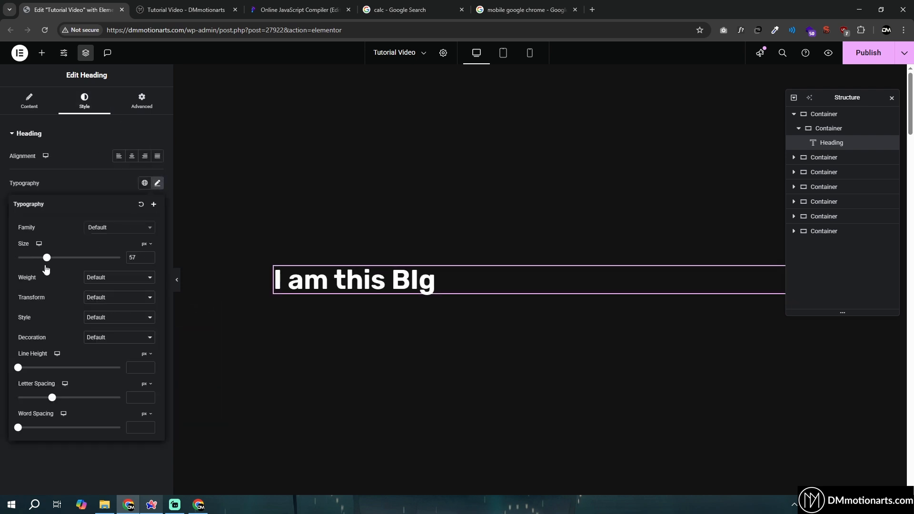
Set the padding of the inner container around the heading to 20 px on all sides, moving the Structure window off the canvas
left_click(275, 267)
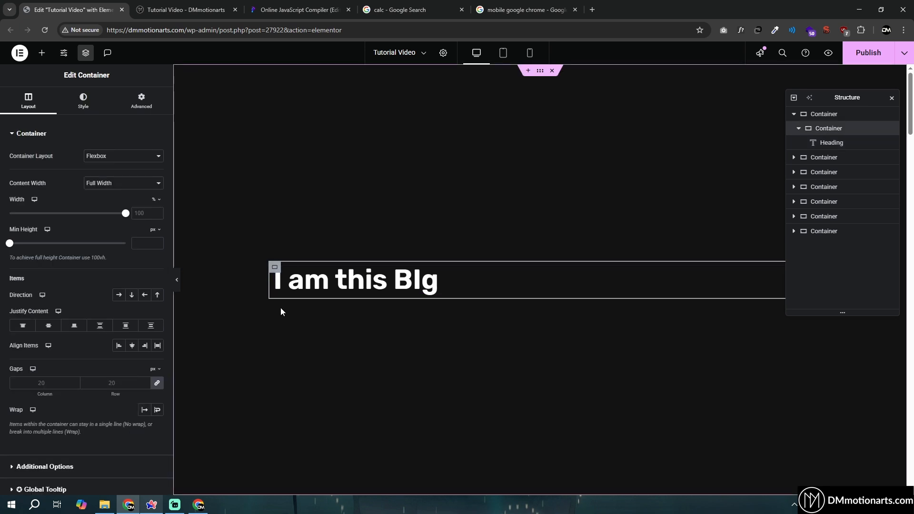
left_click_drag(832, 95, 820, 346)
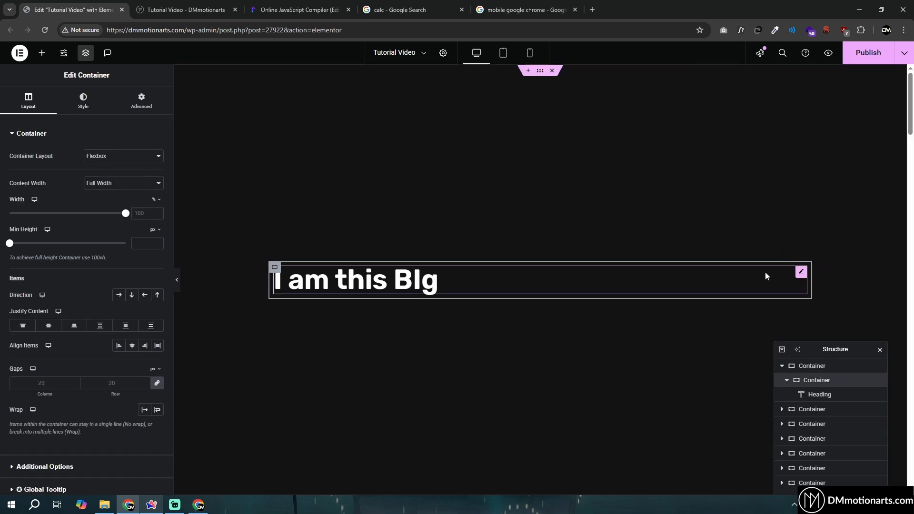
left_click(159, 107)
left_click(135, 201)
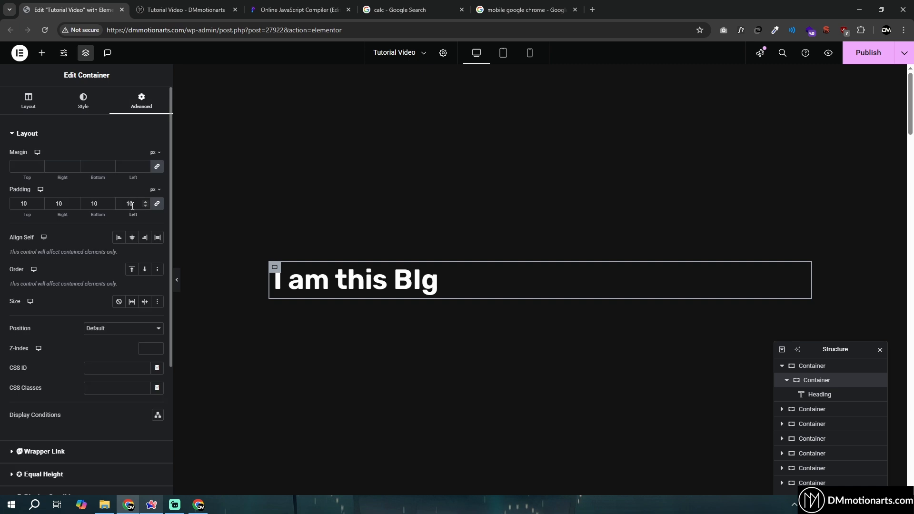
type("1020")
key("BackSpace")
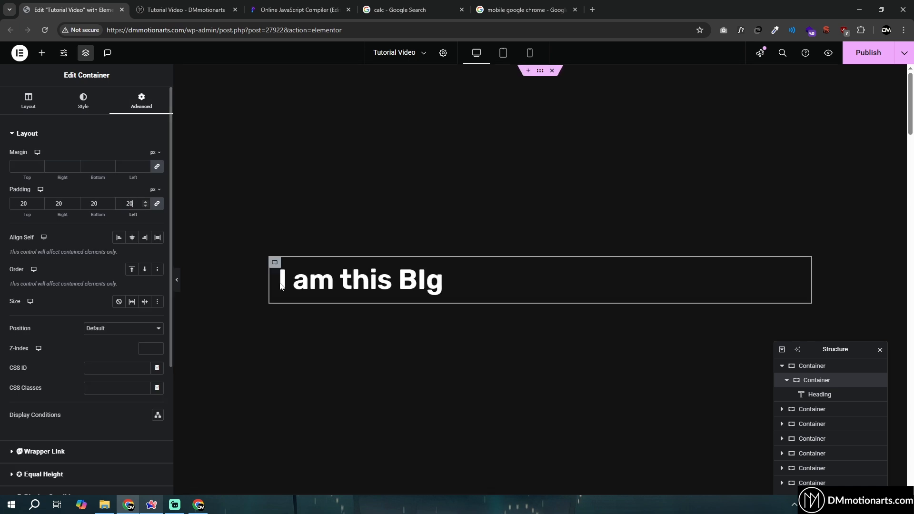
Give the inner container a solid 1 px grey border on all sides and preview it on the full-width canvas
left_click(72, 107)
left_click(27, 237)
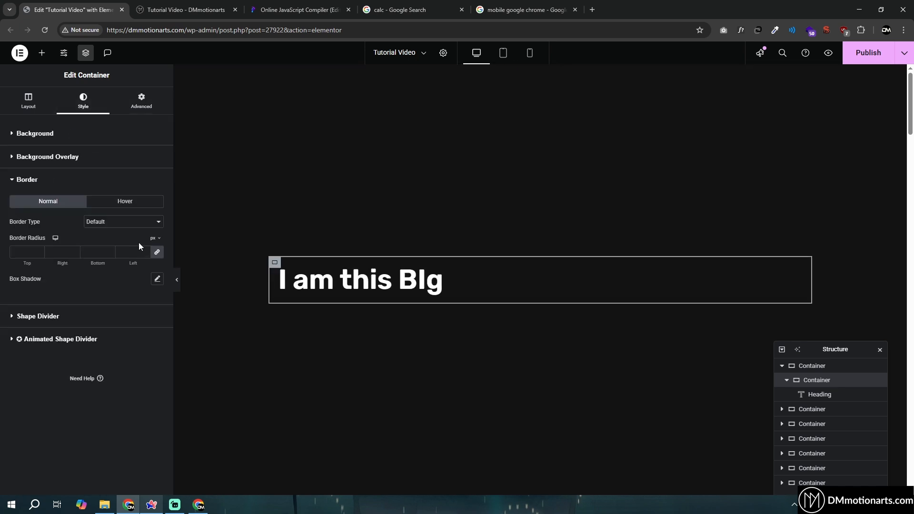
left_click(131, 224)
left_click(127, 250)
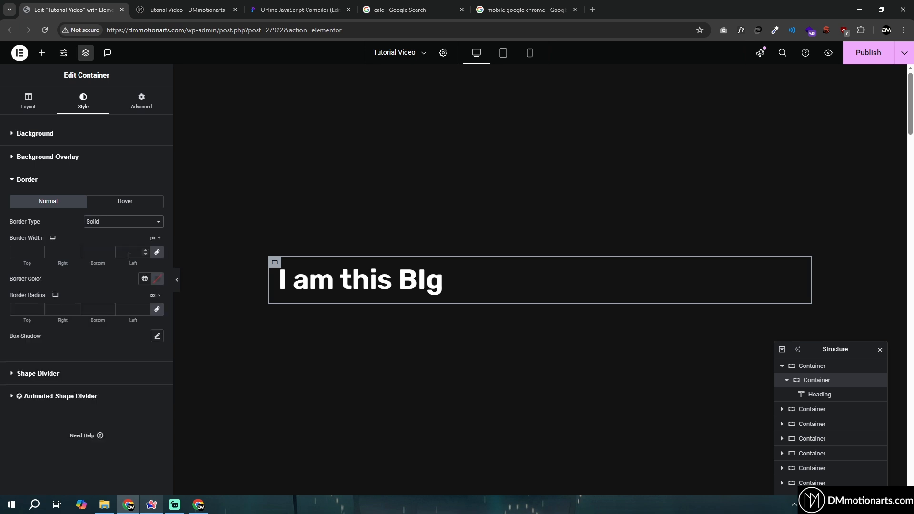
left_click(157, 278)
left_click_drag(135, 329, 95, 357)
left_click(90, 280)
left_click(159, 280)
left_click(114, 281)
left_click(177, 279)
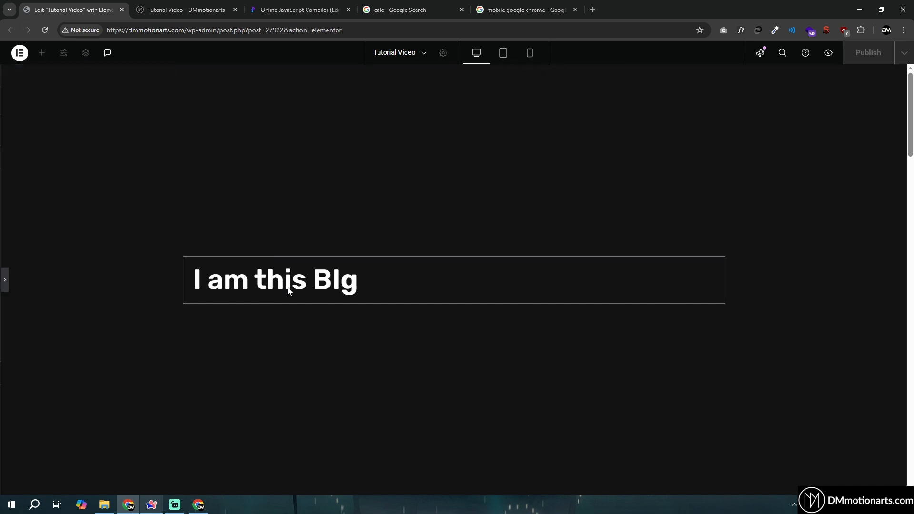
left_click(3, 282)
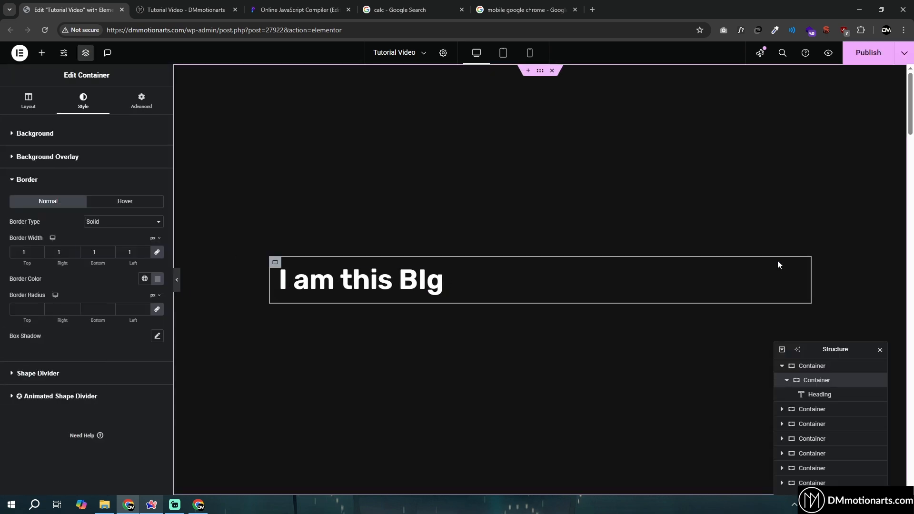
Set the heading's self-alignment to start so its box fits its text
left_click(797, 272)
left_click(155, 99)
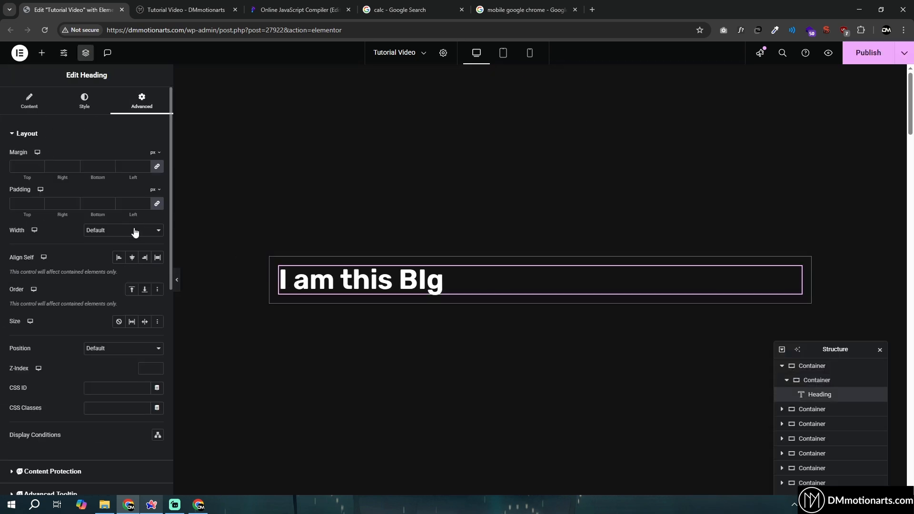
left_click(119, 257)
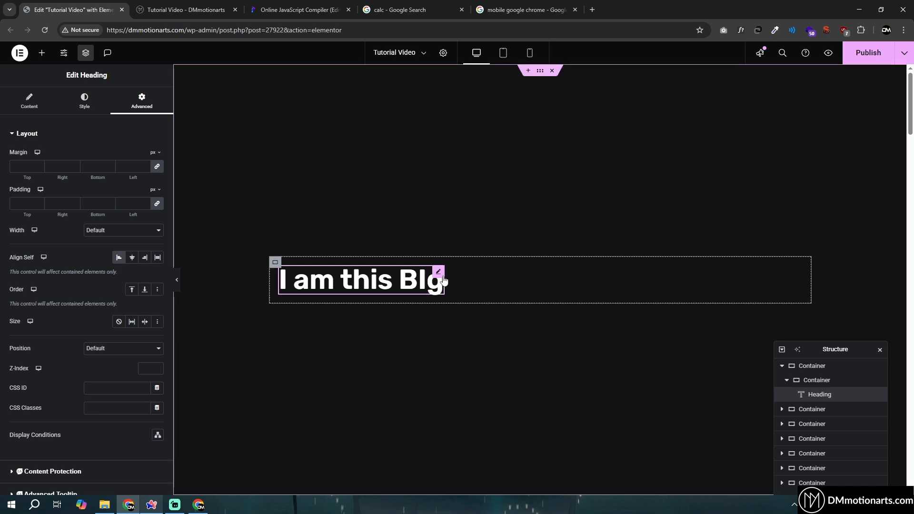
Reduce the inner container's width to 35% and preview it on the full-width canvas
left_click(277, 262)
left_click(27, 107)
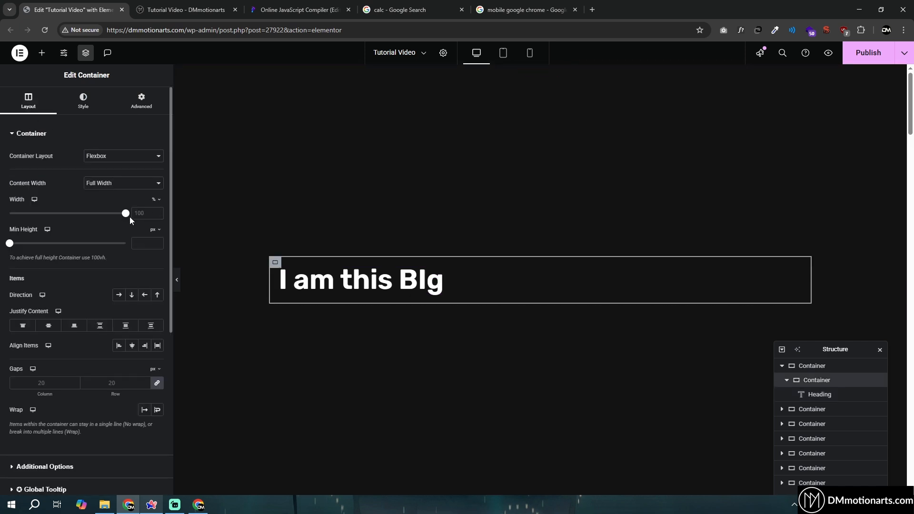
left_click_drag(126, 214, 53, 225)
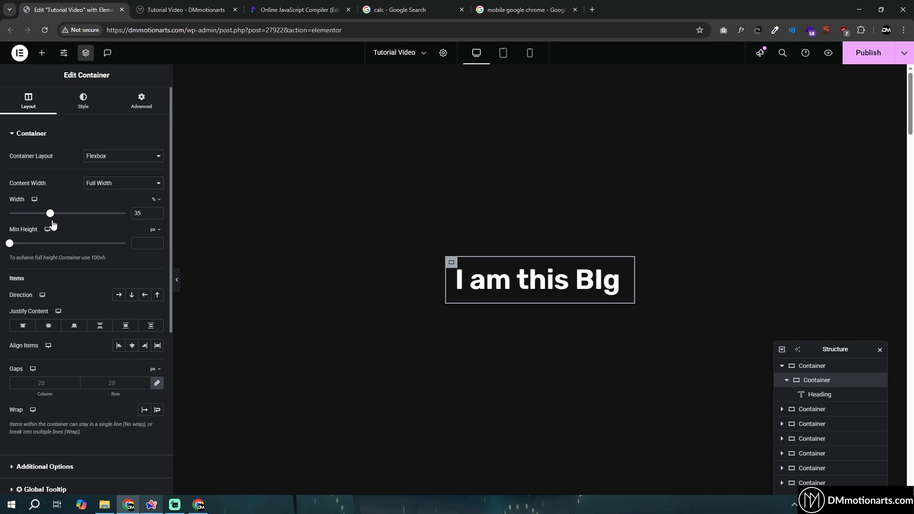
left_click(177, 276)
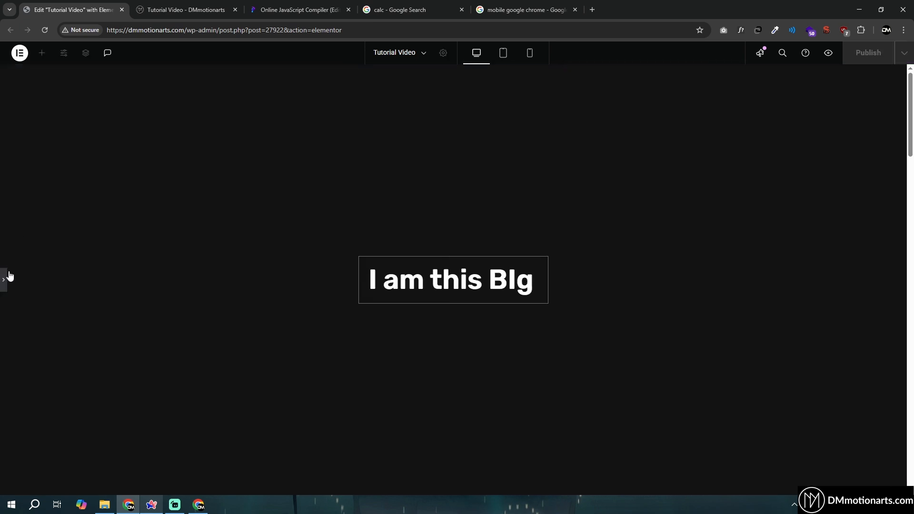
left_click(8, 277)
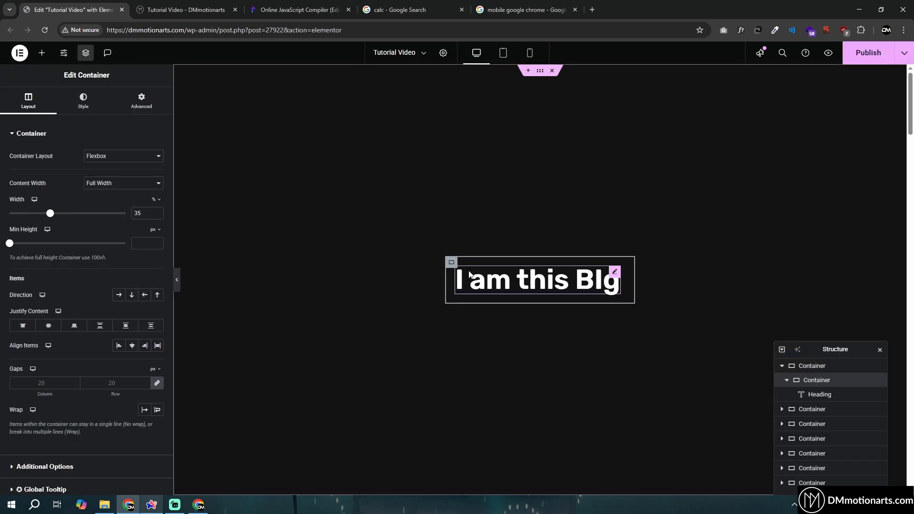
Narrow the inner container's width to 29% and preview how the heading wraps
left_click_drag(48, 217, 43, 216)
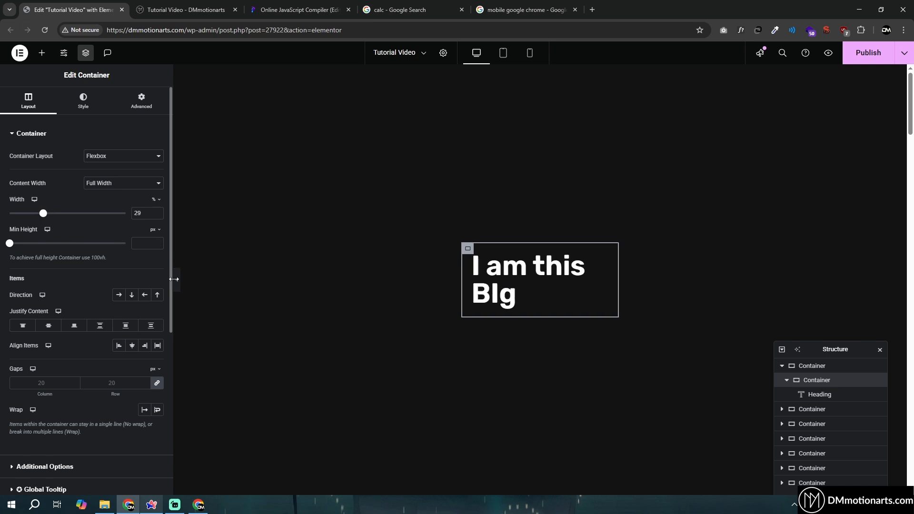
left_click(177, 279)
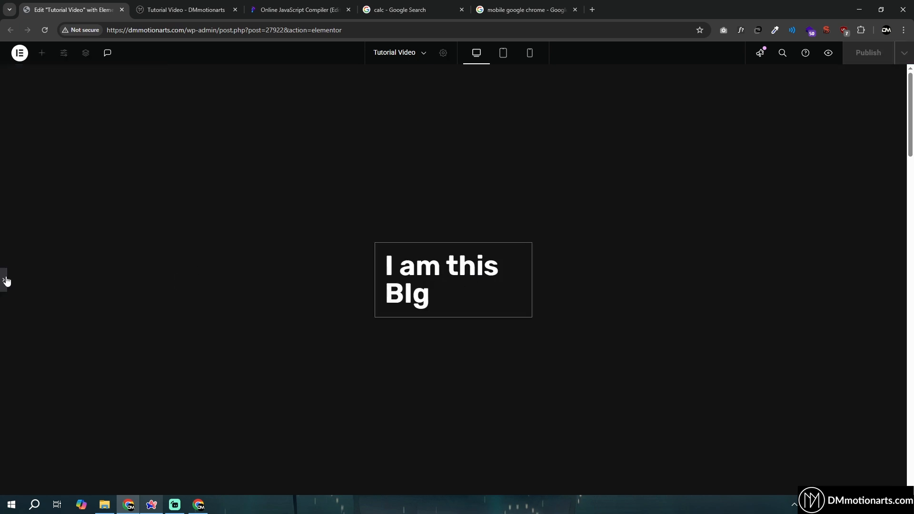
left_click(6, 280)
Change the outer container's content width to Full Width, then select the inner container and preview the full-width canvas
left_click(541, 72)
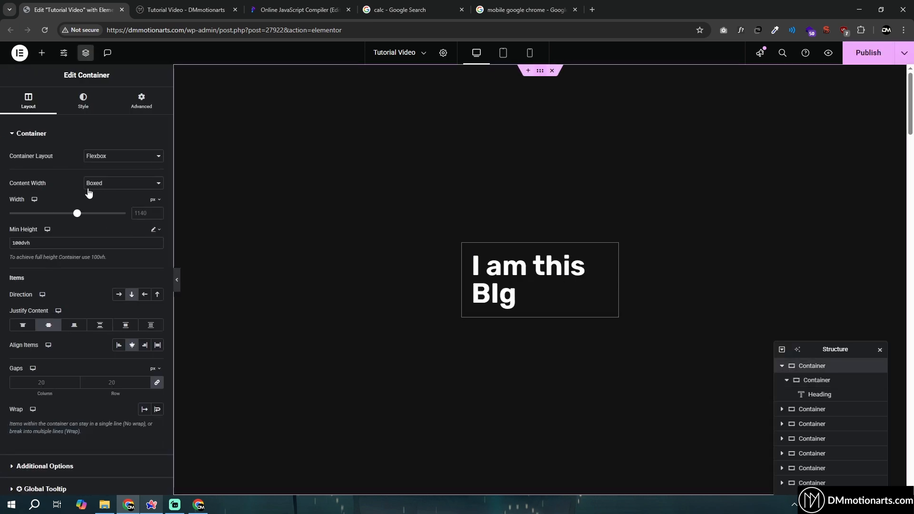
left_click(105, 185)
left_click(110, 210)
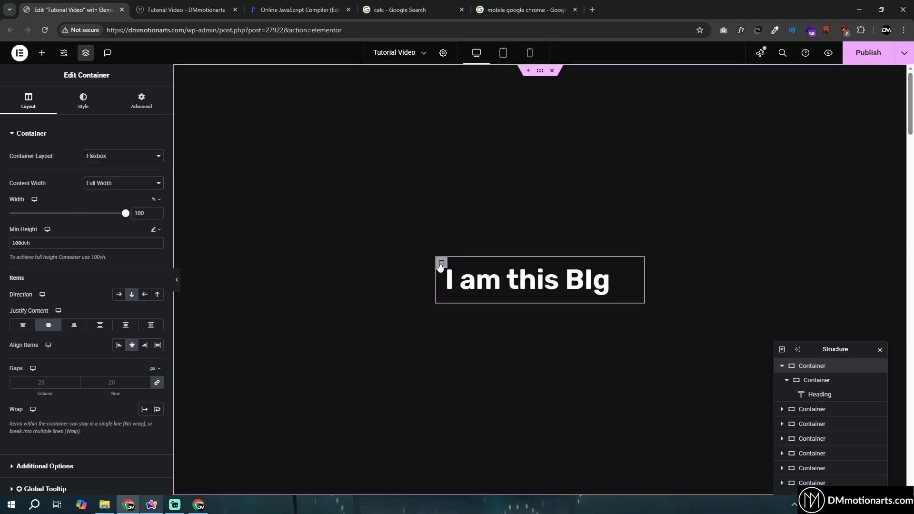
left_click(442, 263)
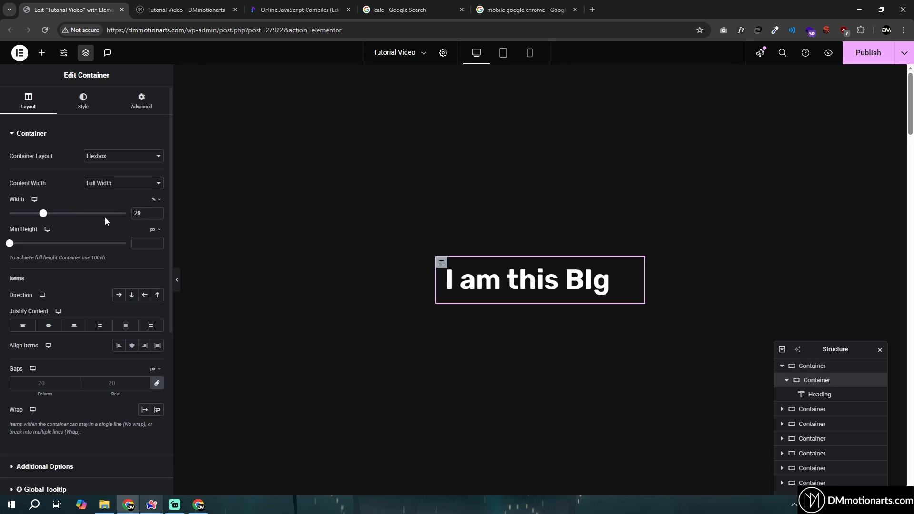
left_click(175, 279)
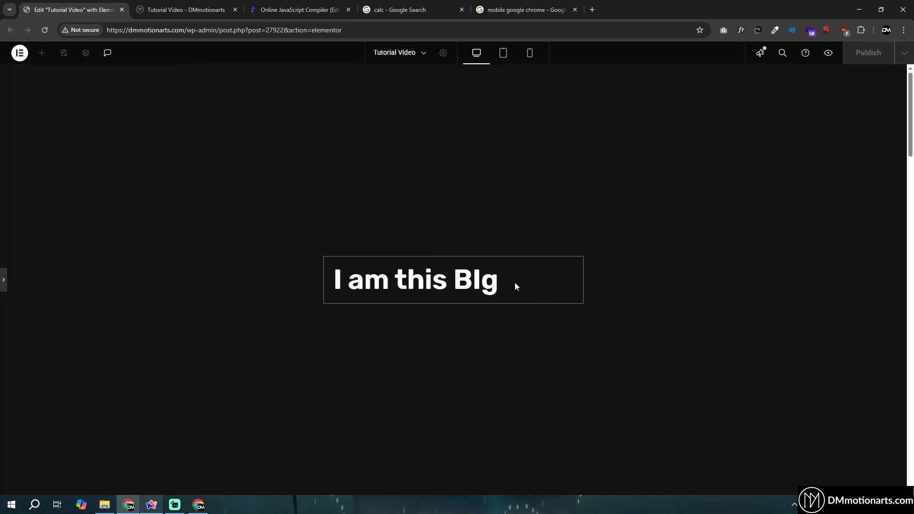
left_click(6, 286)
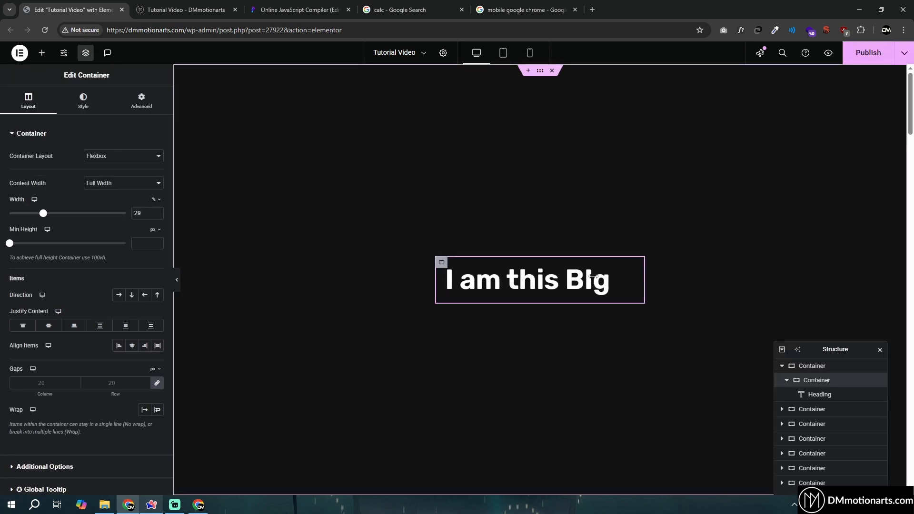
Switch the inner container's width to a custom value of fit-content and preview it on the full-width canvas
left_click(159, 200)
left_click(156, 278)
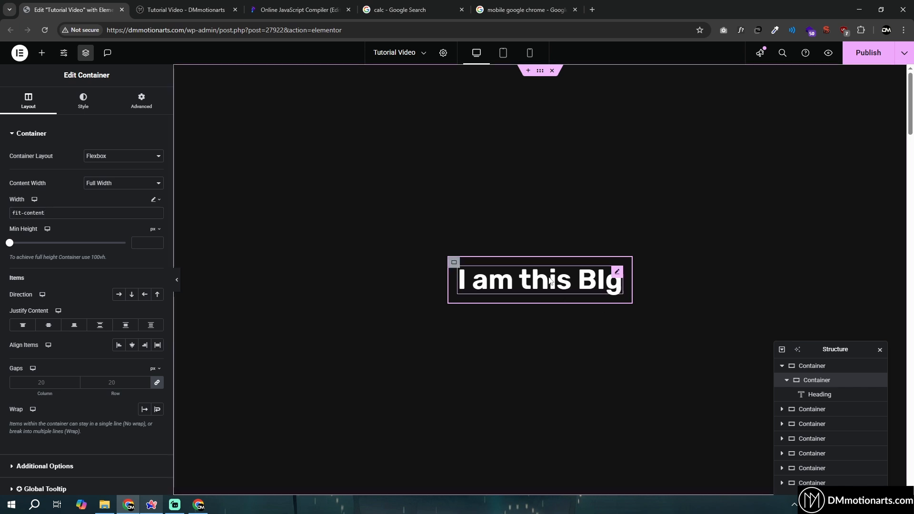
left_click(176, 282)
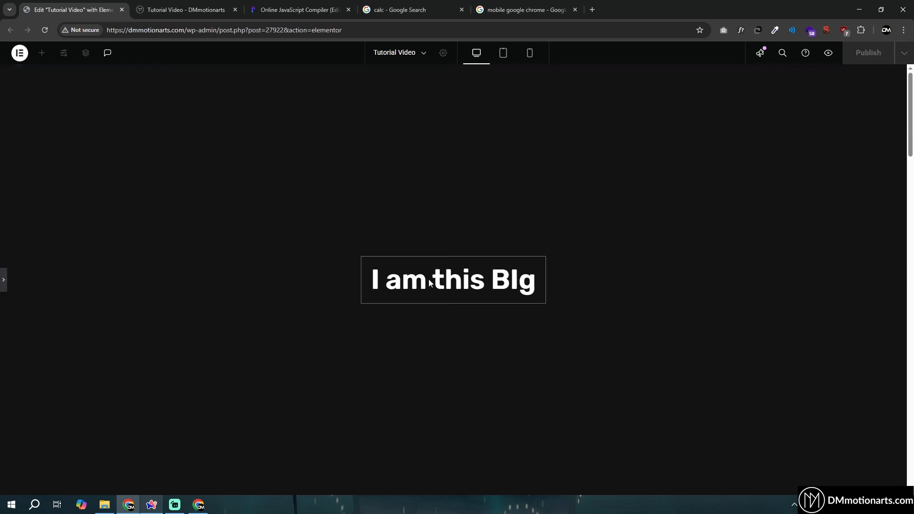
left_click(5, 282)
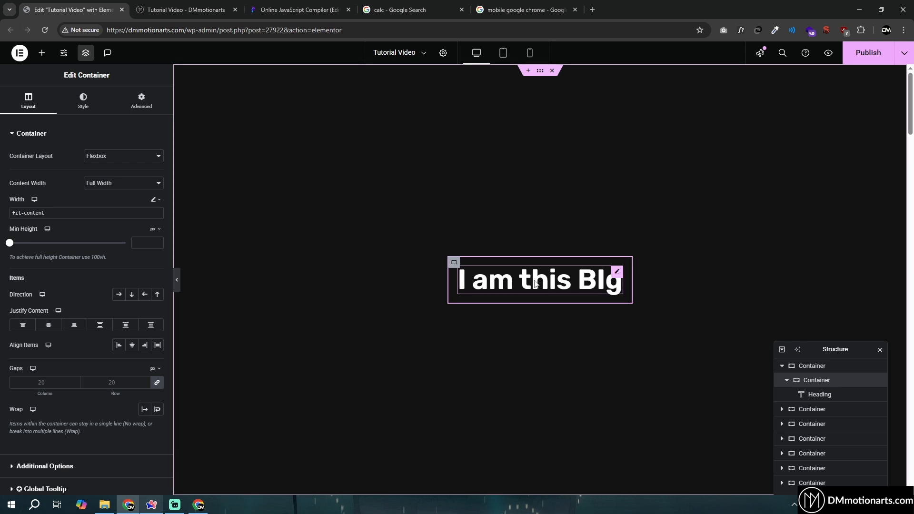
Duplicate the heading, arrange the inner container's items in a horizontal row, and preview the result
right_click(618, 272)
left_click(641, 227)
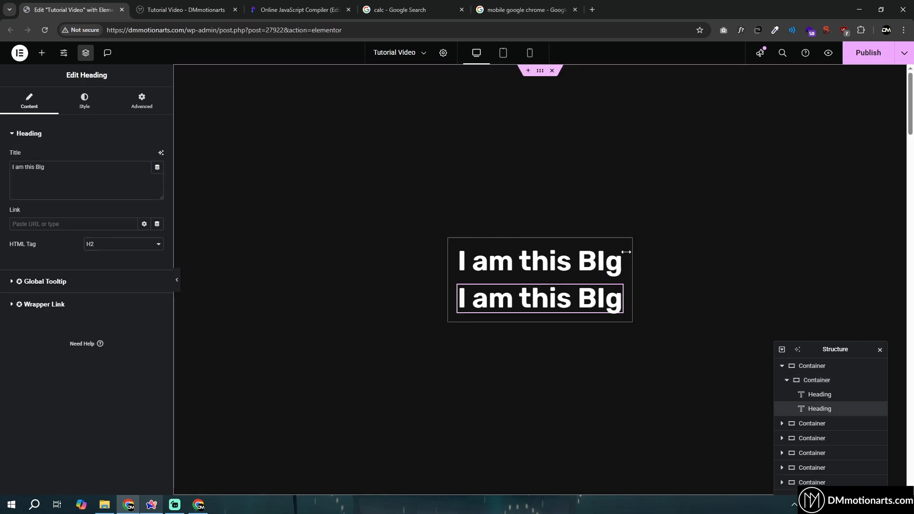
left_click(454, 244)
left_click(119, 295)
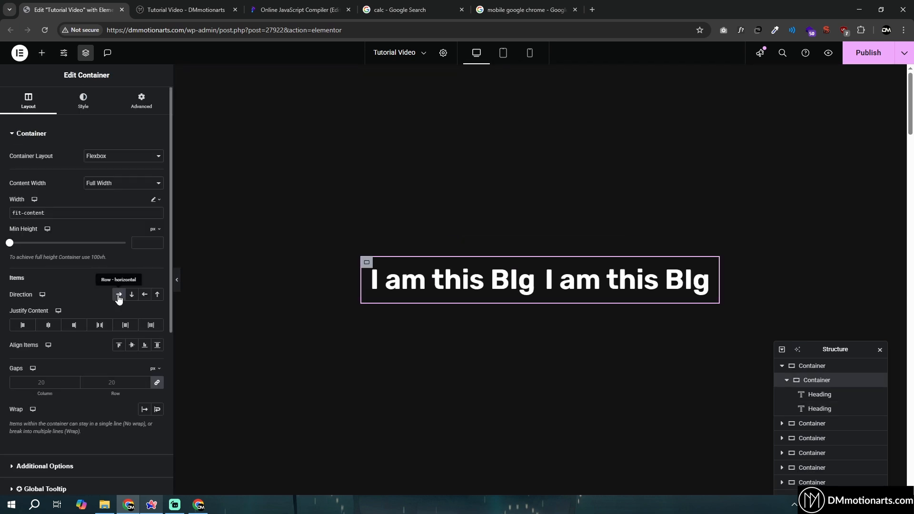
left_click(179, 282)
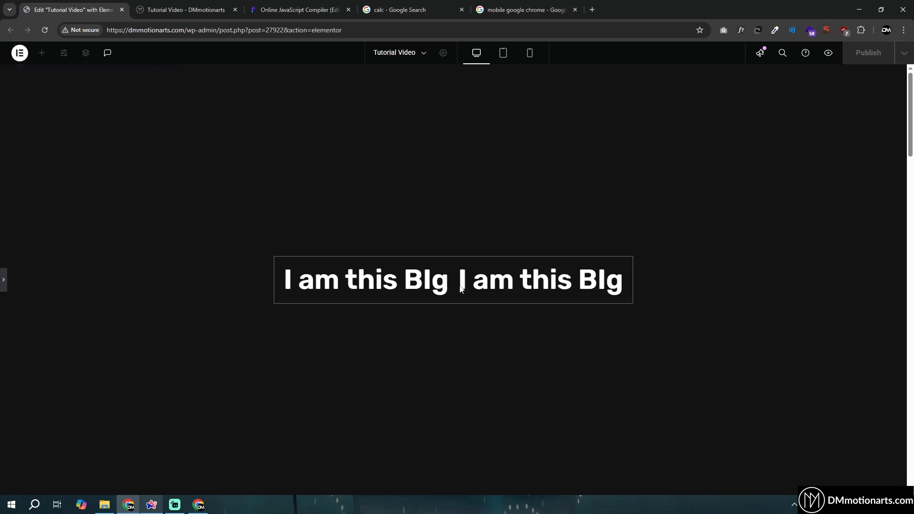
left_click(3, 281)
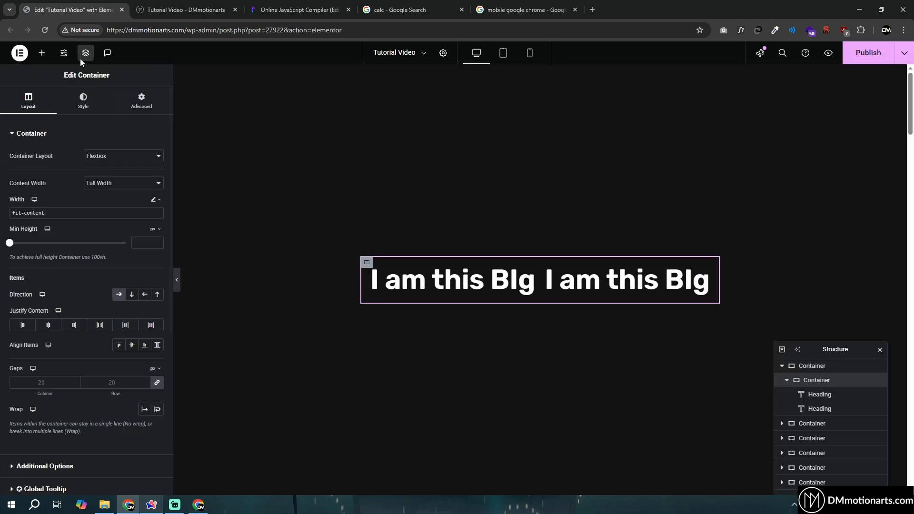
Try adding an image widget beside the two headings in the inner container, then delete it
left_click(42, 53)
left_click(128, 249)
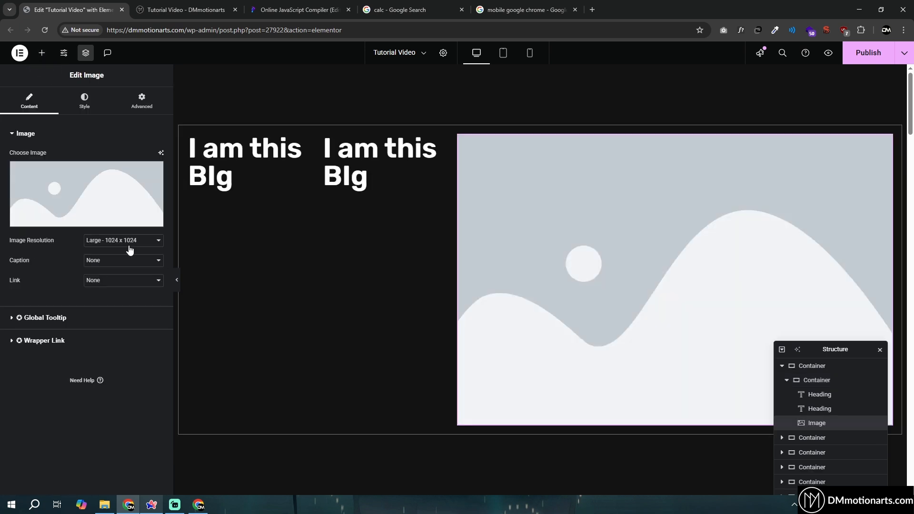
right_click(578, 198)
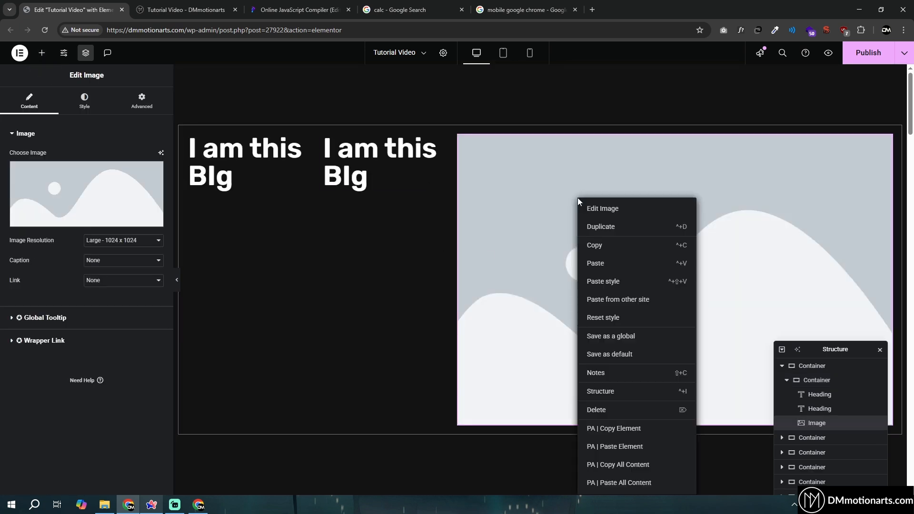
left_click(600, 410)
Set the inner container's width to 50% and preview it on the full-width canvas
left_click(367, 262)
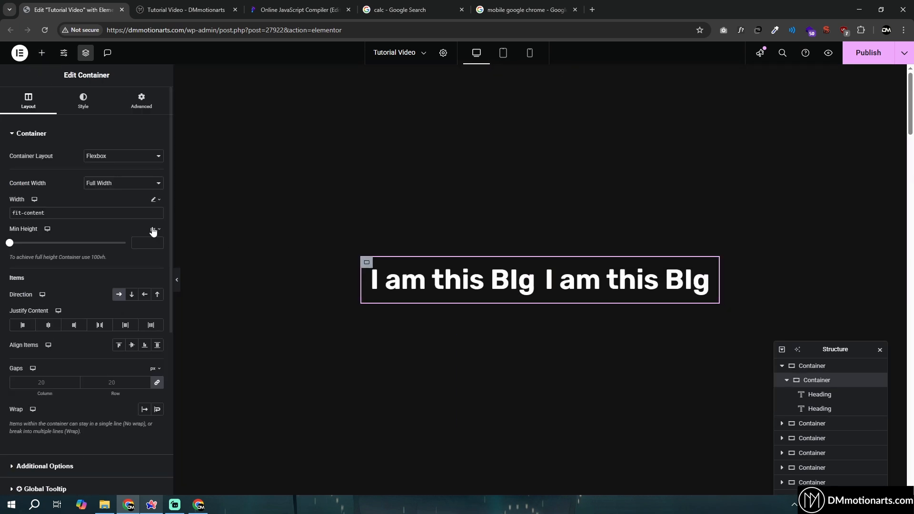
left_click(155, 199)
left_click(151, 213)
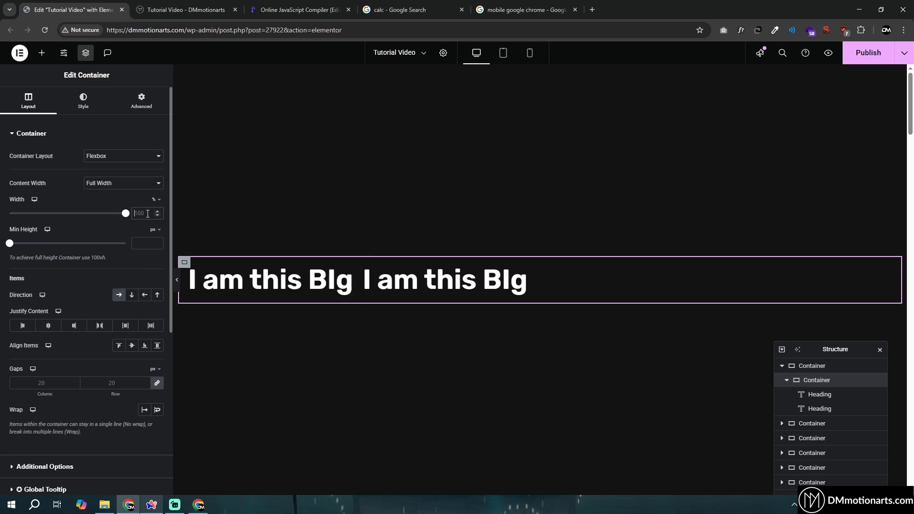
type("50")
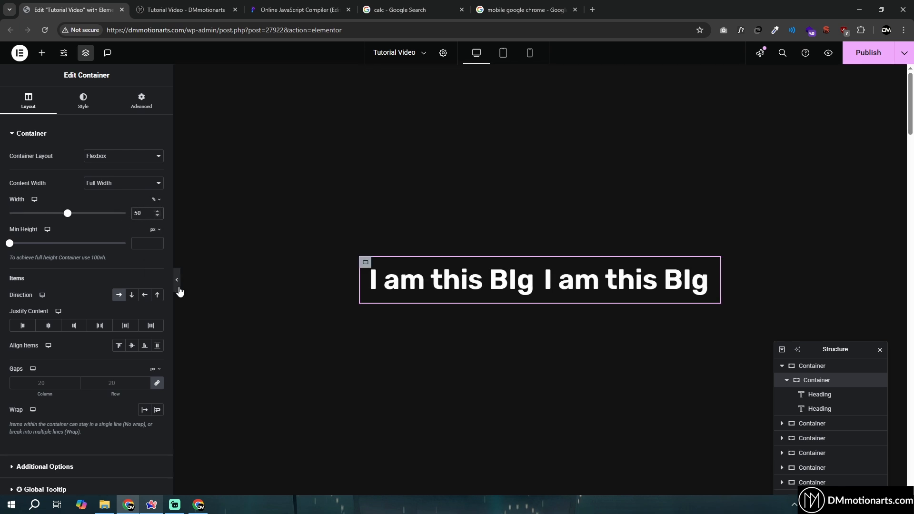
left_click(177, 285)
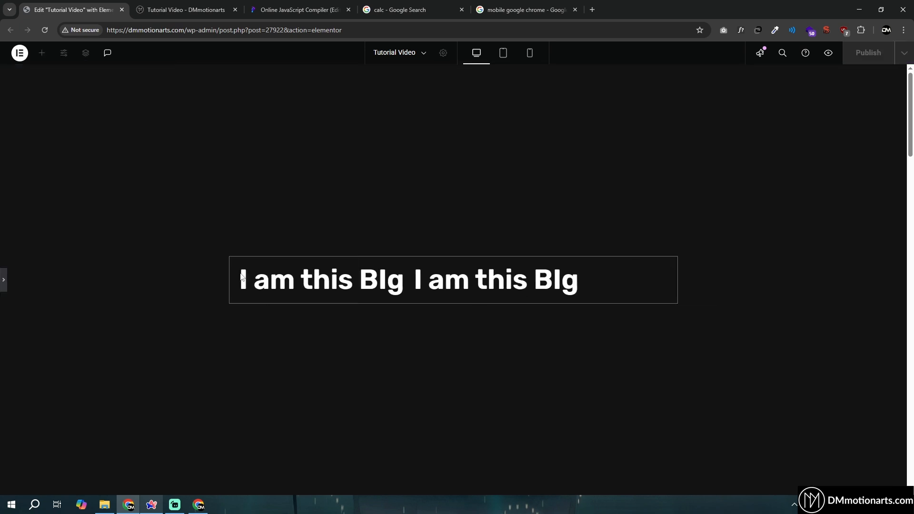
Leave the full-width preview and switch the inner container's width unit to custom
left_click(3, 285)
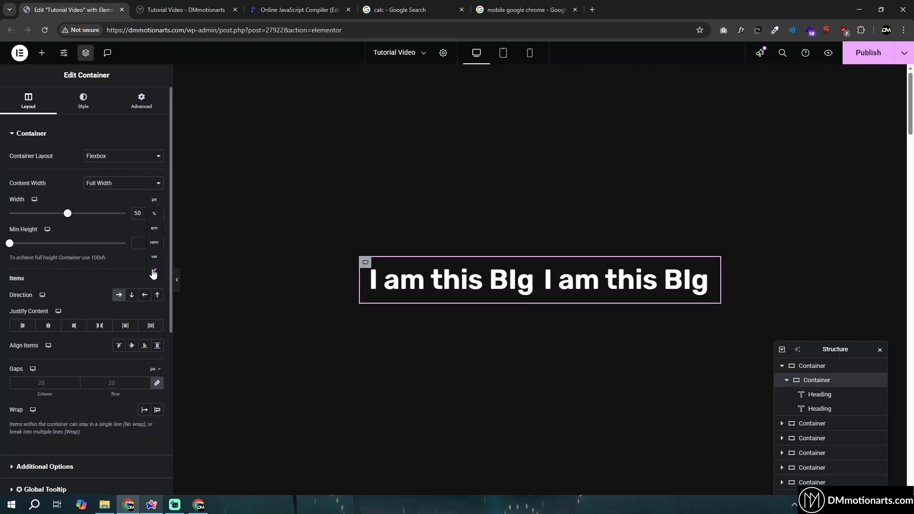
left_click(153, 272)
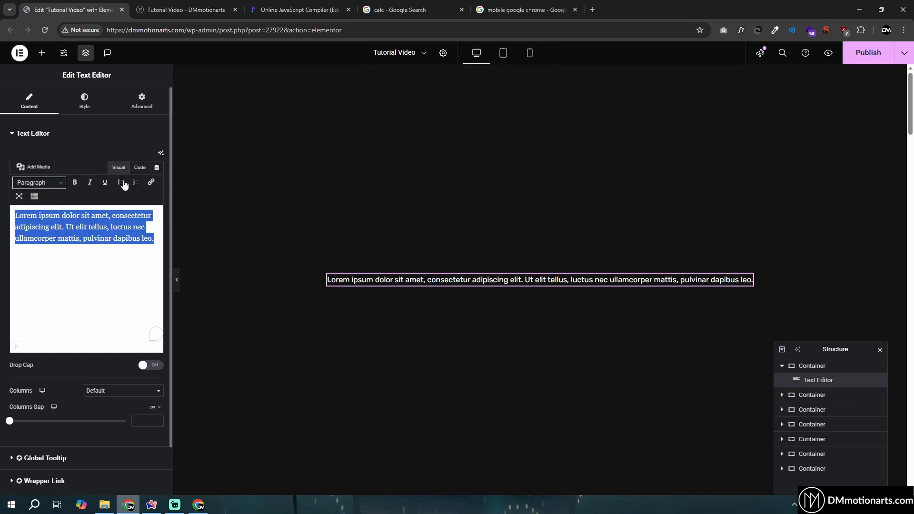
Extend the text editor's Lorem ipsum text by pasting the same passage repeatedly in the code view, then return to the visual view
left_click(140, 167)
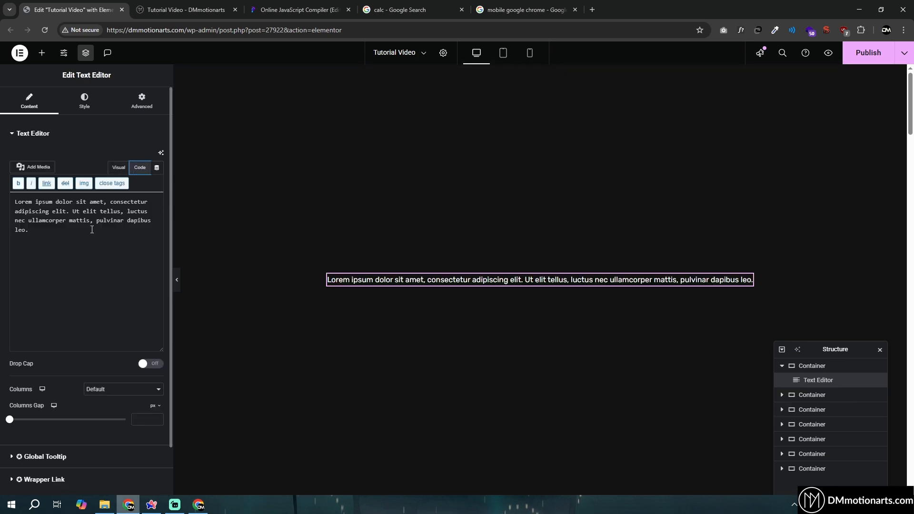
type("Lorem ipsum dolor sit amet, consectetur adipiscing elit. Ut elit tellus, luctus nec ullamcorper mattis, pulvinar dapibus leo.")
type("Lorem ipsum dolor sit amet, consectetur adipiscing elit. Ut elit tellus, luctus nec ullamcorper mattis, pulvinar dapibus leo.")
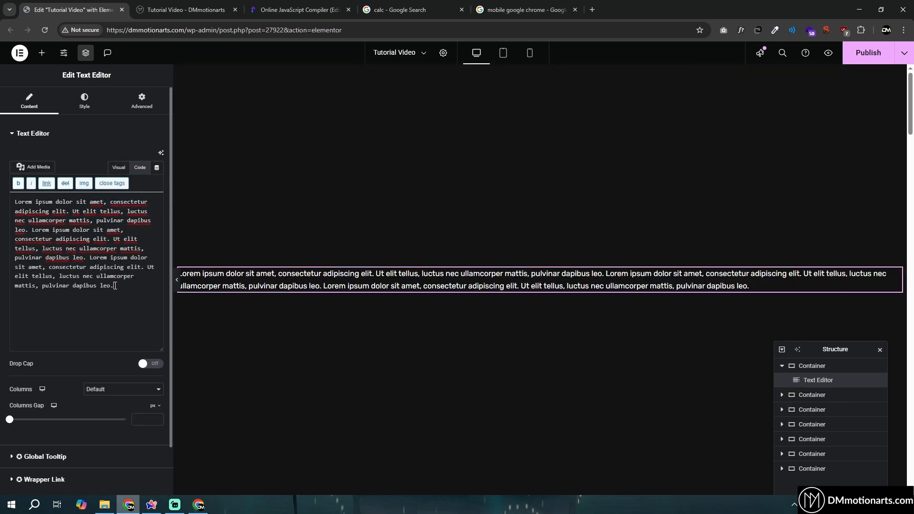
type("Lorem ipsum dolor sit amet, consectetur adipiscing elit. Ut elit tellus, luctus nec ullamcorper mattis, pulvinar dapibus leo.")
type("Lorem ipsum dolor sit amet, consectetur adipiscing elit. Ut elit tellus, luctus nec ullamcorper mattis, pulvinar dapibus leo.")
type("Lorem ipsum dolor sit amet, consectetur adipiscing elit. Ut elit tellus, luctus nec ullamcorper mattis, pulvinar dapibus leo.")
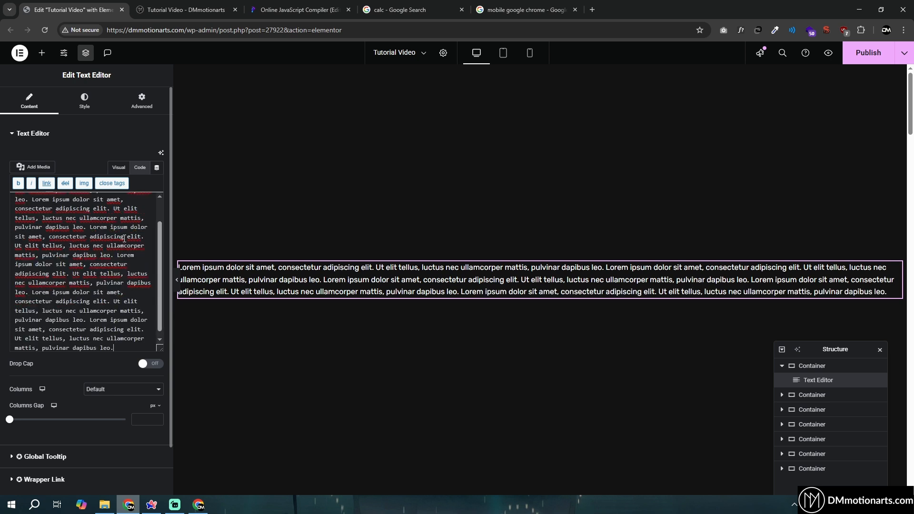
left_click(118, 167)
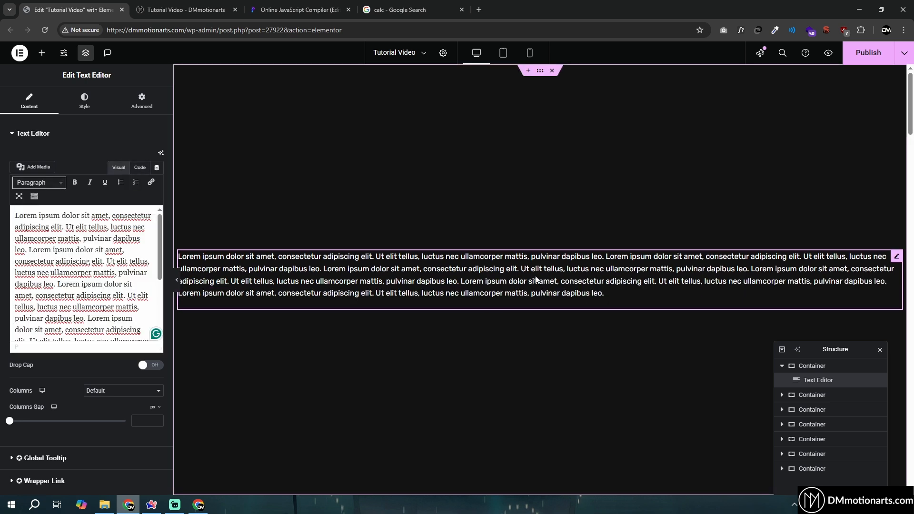
Give the text editor the CSS class para and open its Custom CSS section
left_click(139, 104)
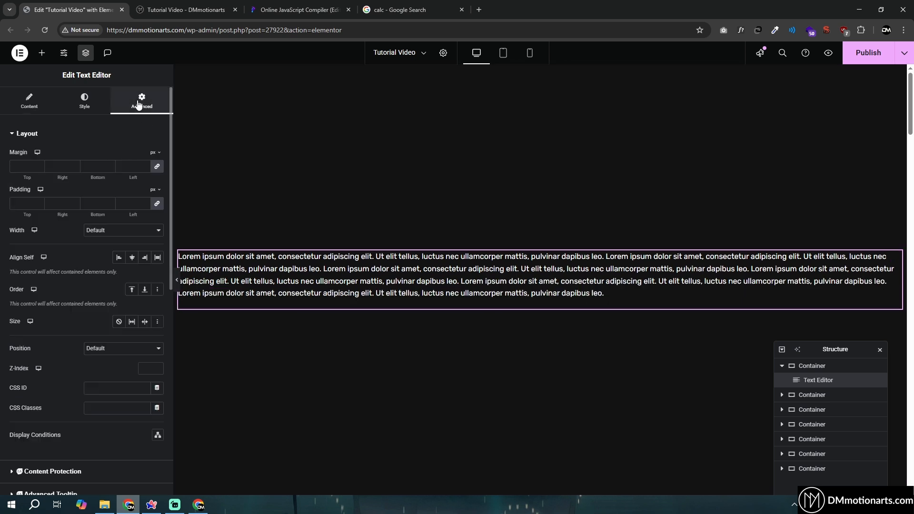
left_click(117, 408)
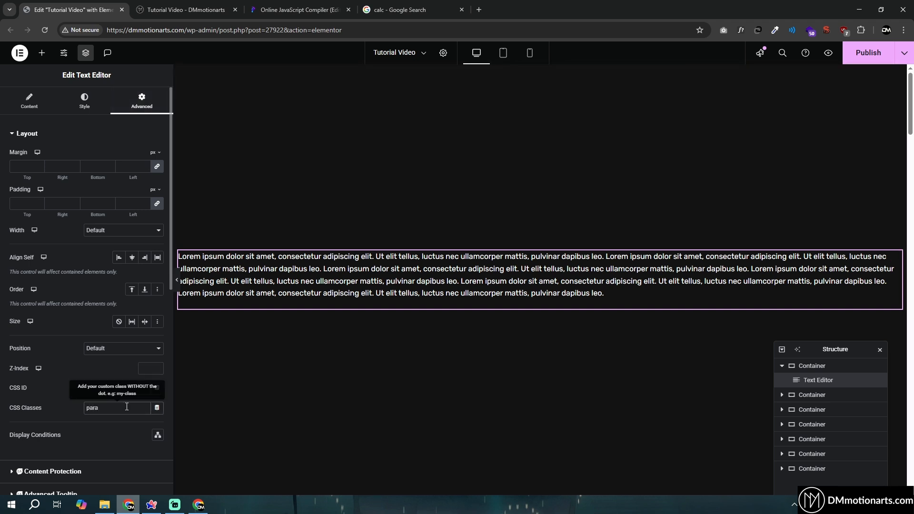
scroll(89, 365, "down", 8)
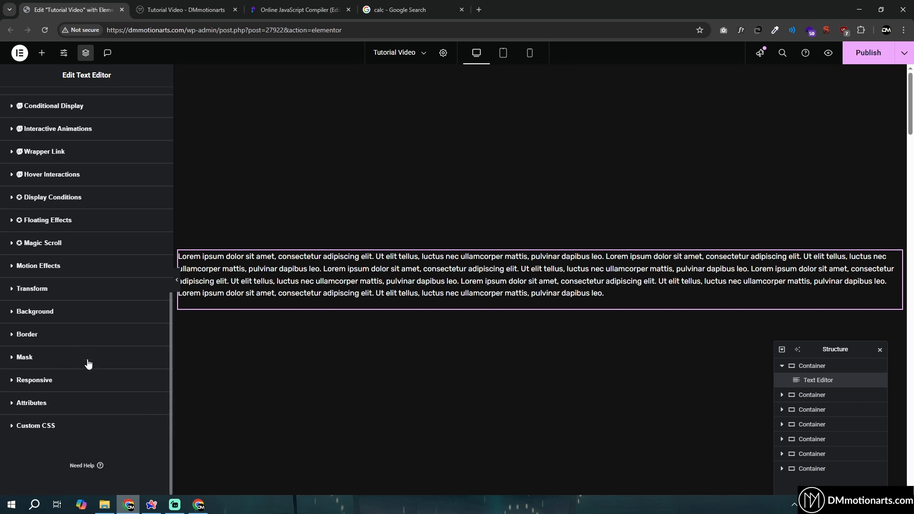
left_click(45, 426)
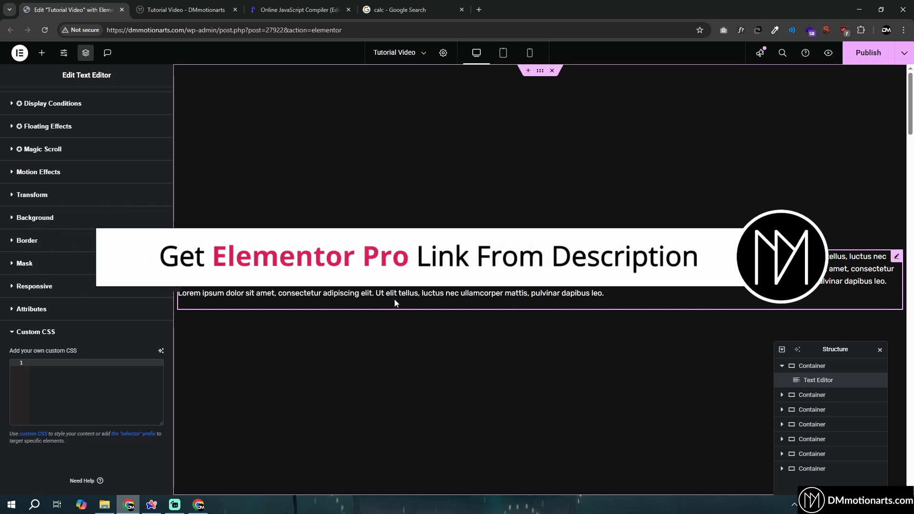
Look through the block and page templates in the Elementor library, then close it
left_click(528, 71)
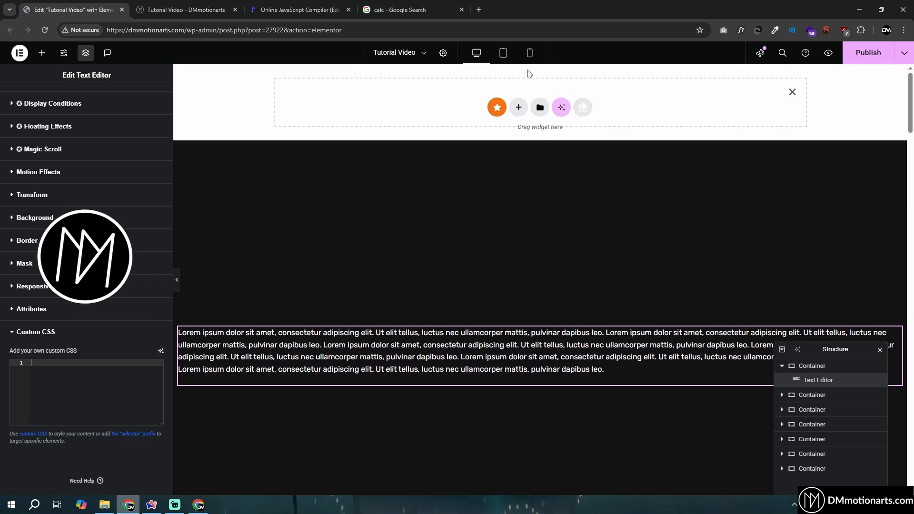
left_click(540, 108)
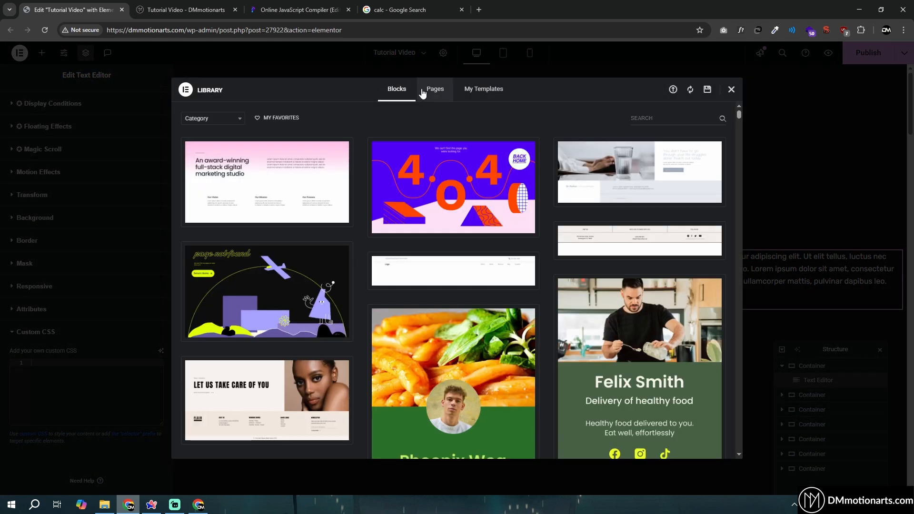
left_click(424, 94)
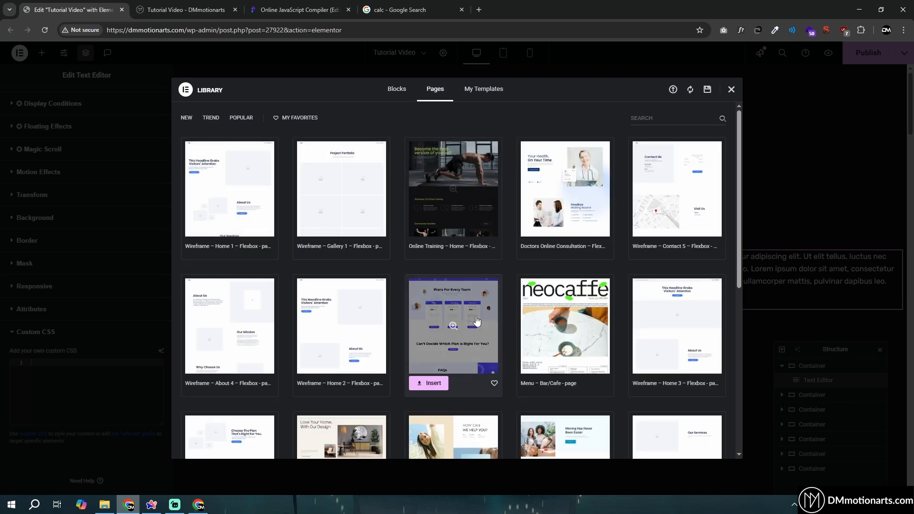
left_click(732, 90)
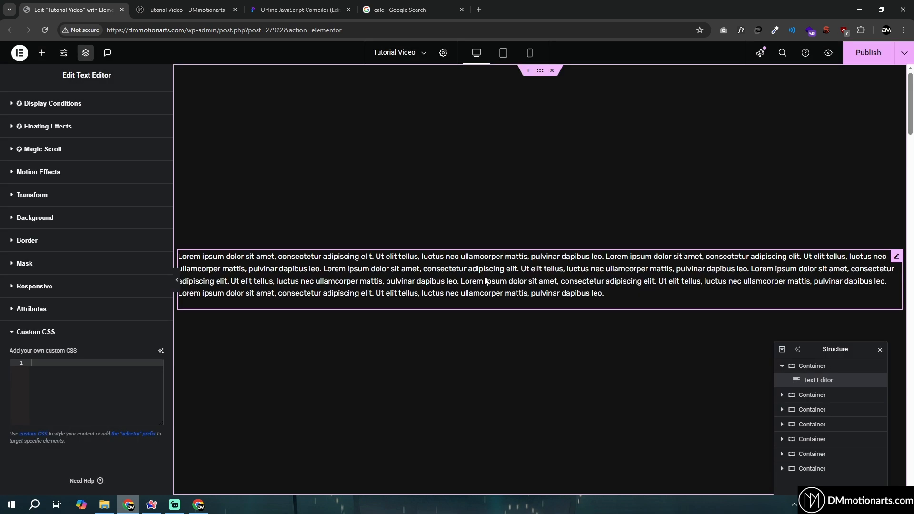
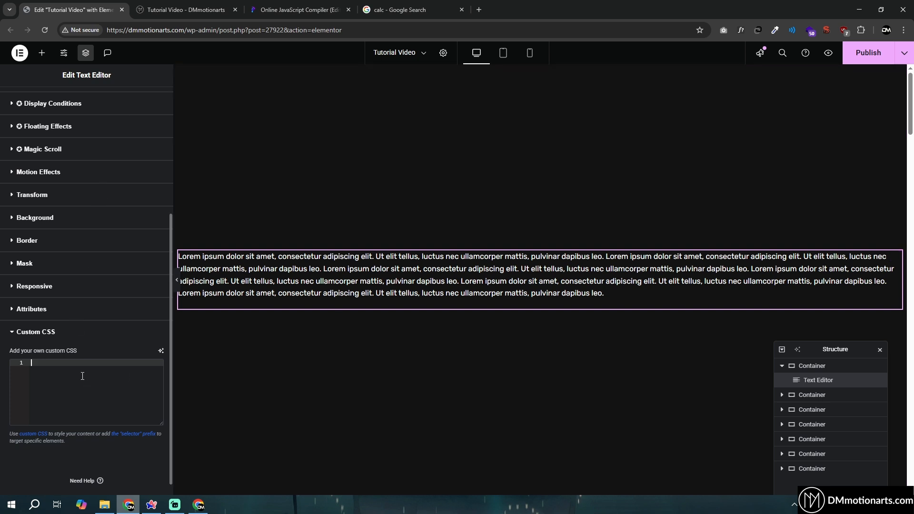
Start a custom CSS rule for selector on the text editor, with empty lines between its braces
left_click(102, 382)
type("sel")
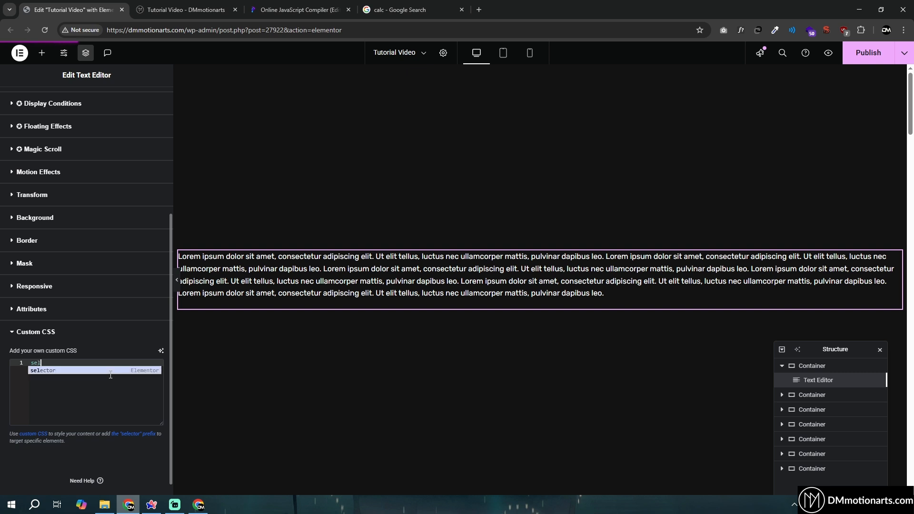
type("ector {")
key("Return")
key("Return")
key("Return")
key("Return")
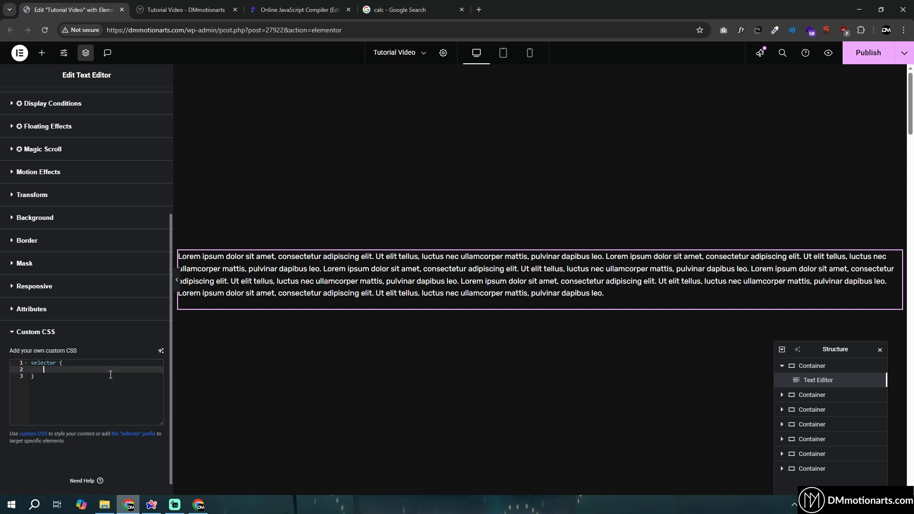
Add a max-width of 50ch to the text editor's custom CSS rule
key("Up")
type("max")
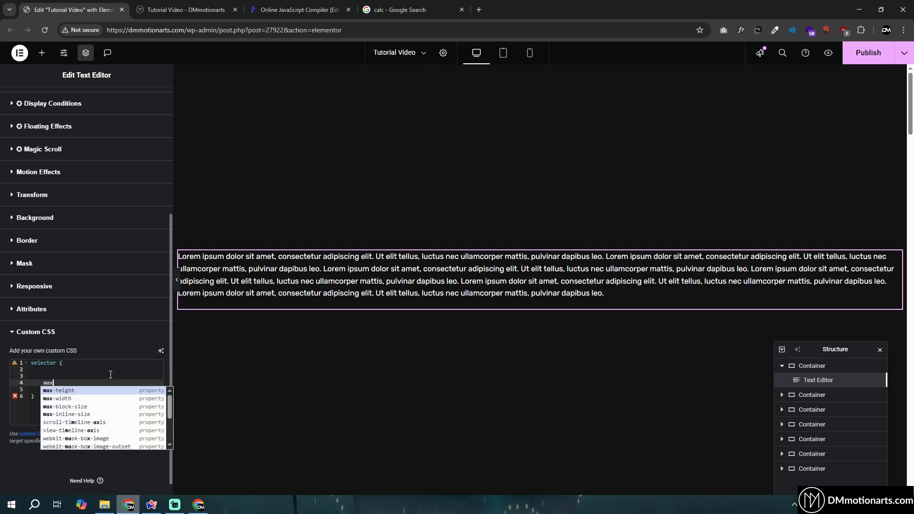
key("Return")
type("i")
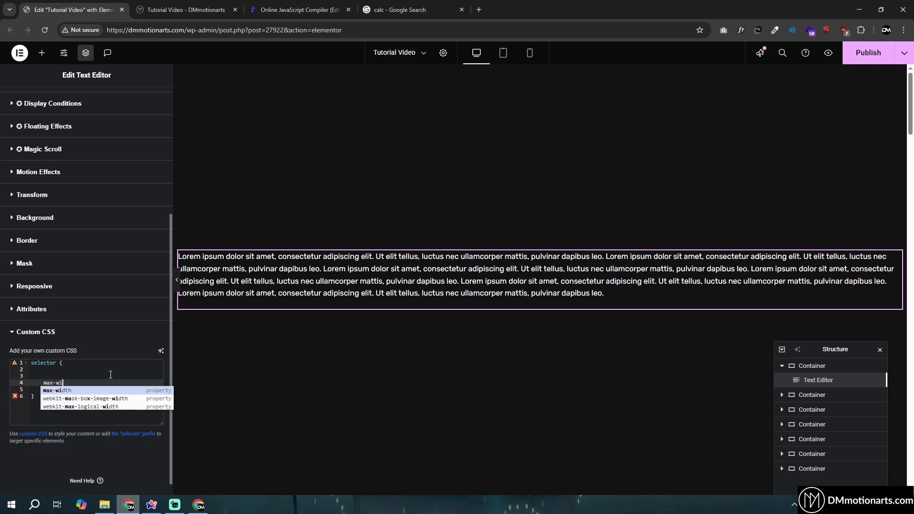
key("Return")
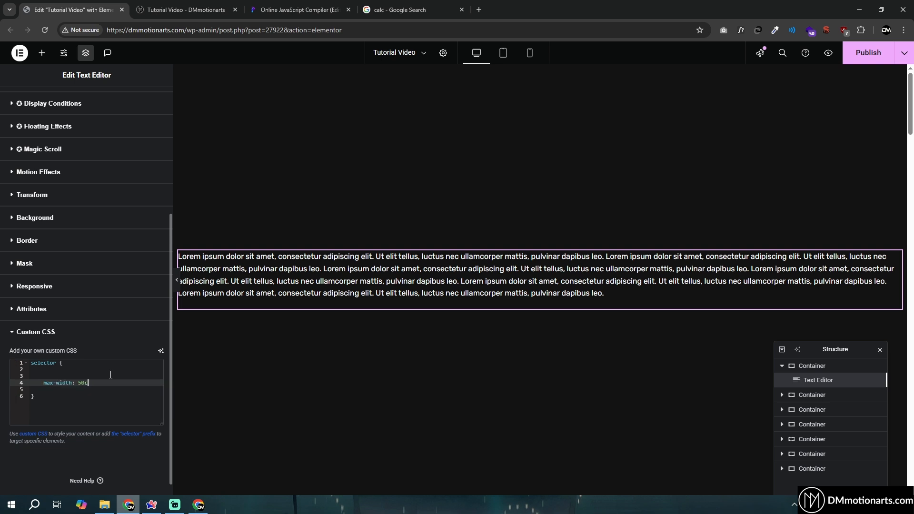
key("Up")
key("Up")
key("Up")
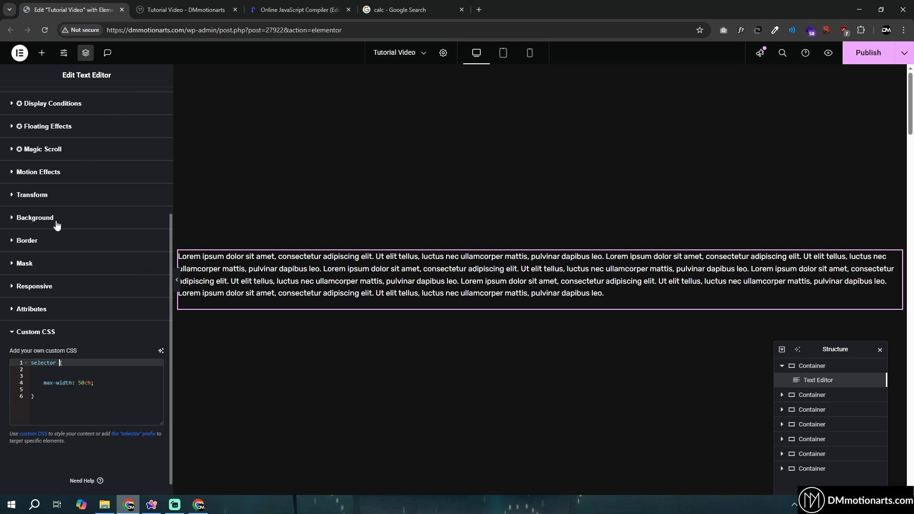
key("Down")
key("Down")
key("Down")
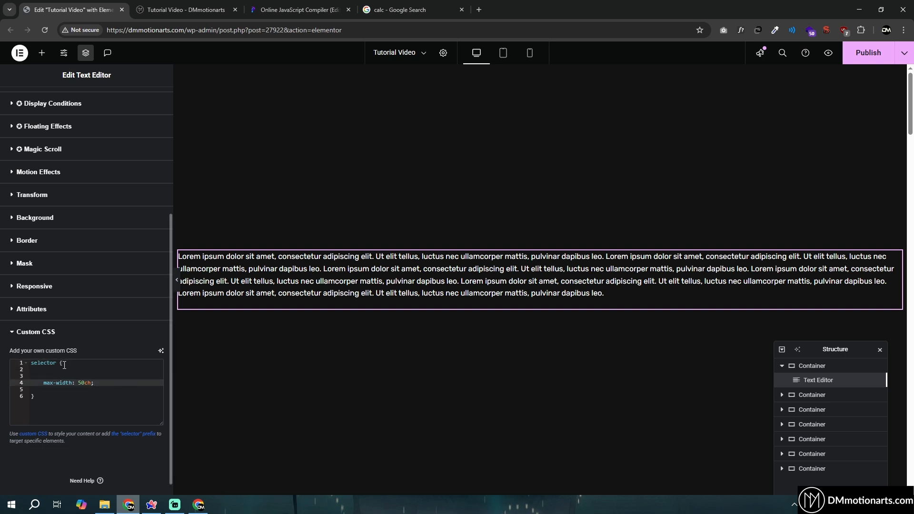
Check the text's paragraph format and its source in the code view, then return to the visual view
left_click(231, 266)
left_click(28, 105)
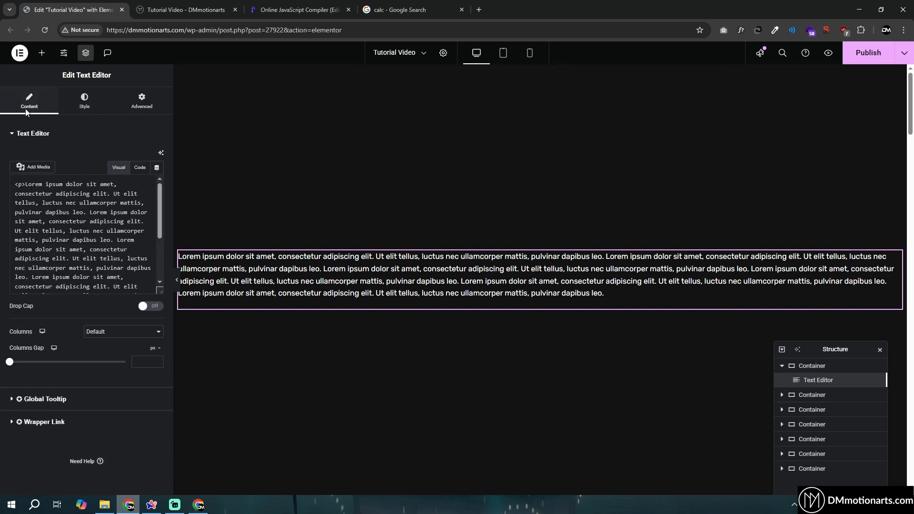
left_click(29, 184)
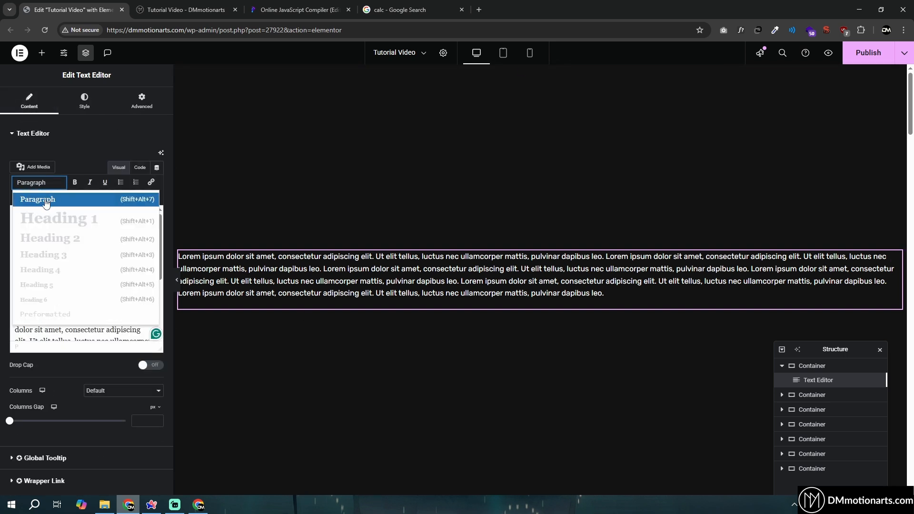
left_click(138, 170)
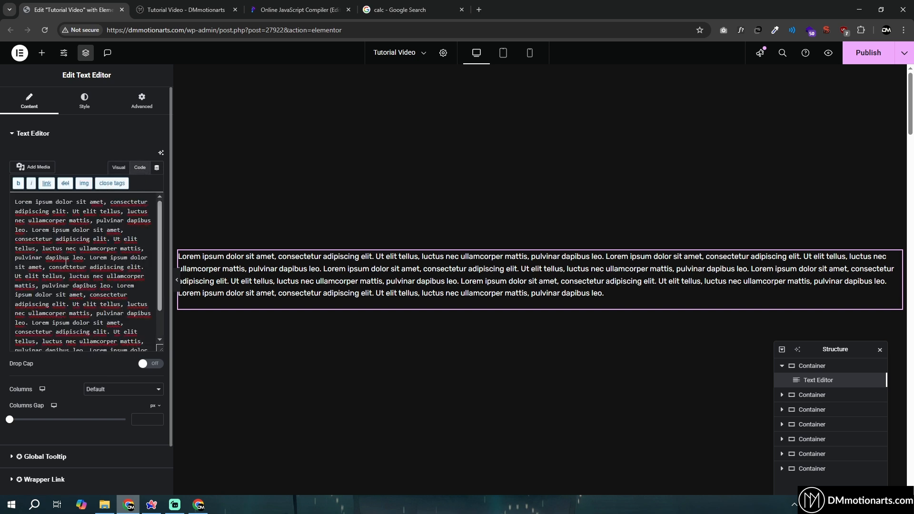
left_click_drag(15, 202, 139, 358)
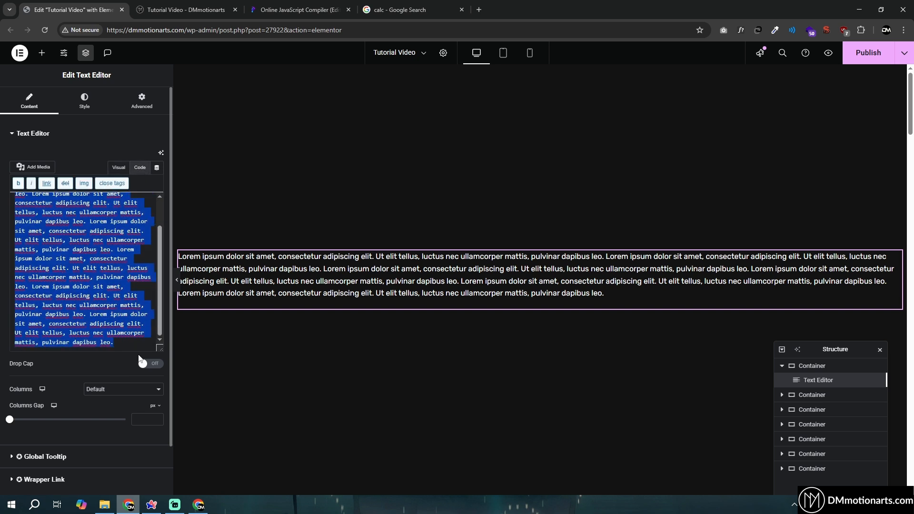
left_click(129, 345)
scroll(124, 286, "up", 2)
left_click(124, 168)
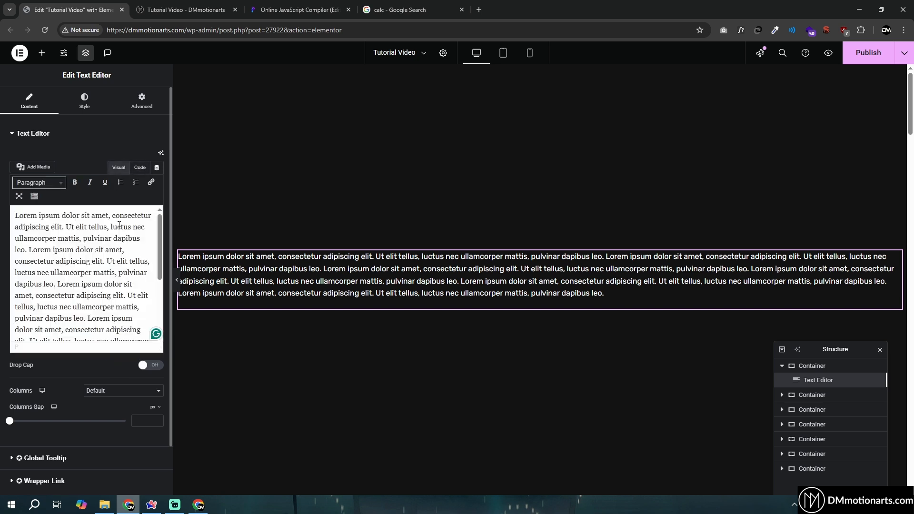
Change the custom CSS rule's selector to selector p and remove a blank line above the max-width declaration
left_click(141, 100)
scroll(57, 398, "down", 3)
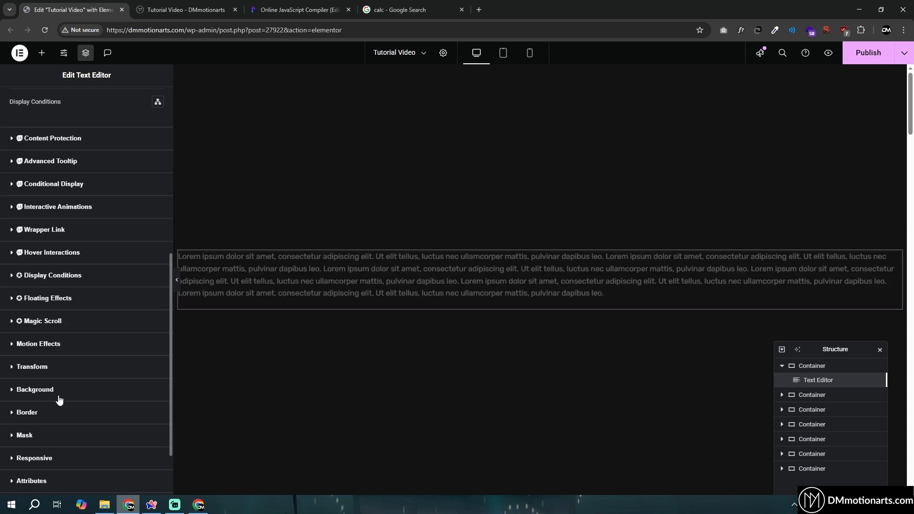
scroll(69, 376, "up", 3)
scroll(68, 376, "down", 4)
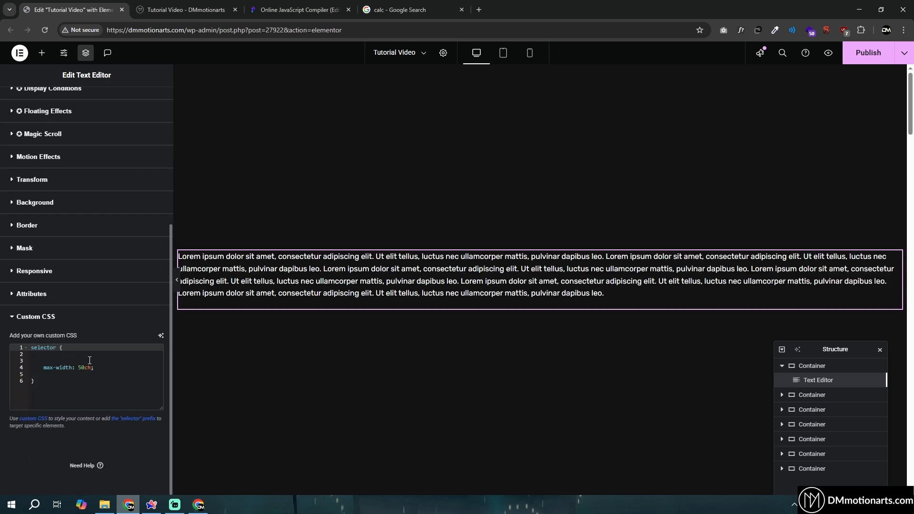
type("p")
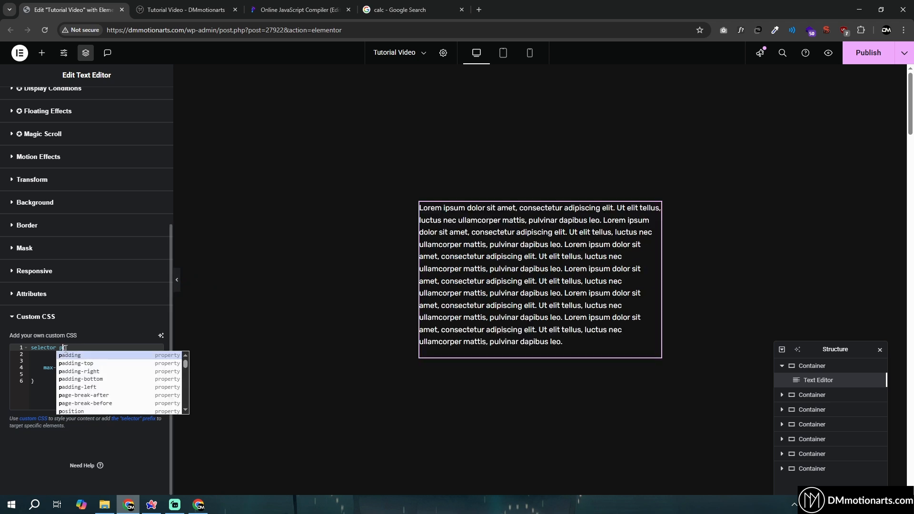
key("Escape")
left_click(46, 367)
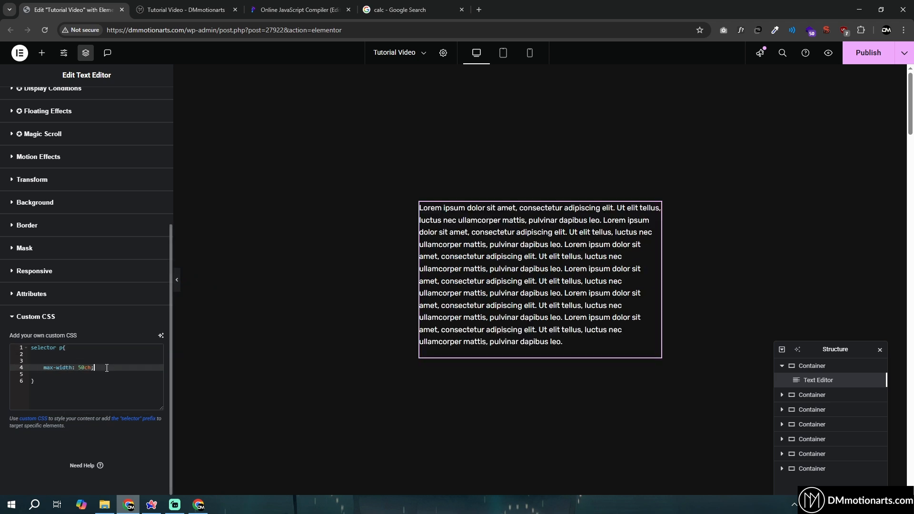
left_click(82, 346)
key("Delete")
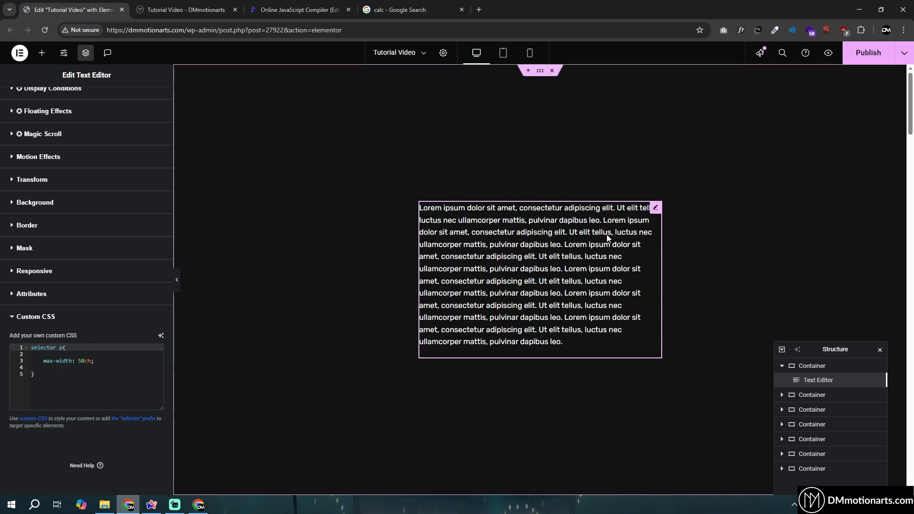
Delete the entire max-width rule from the text editor's custom CSS
key("ctrl+a")
key("BackSpace")
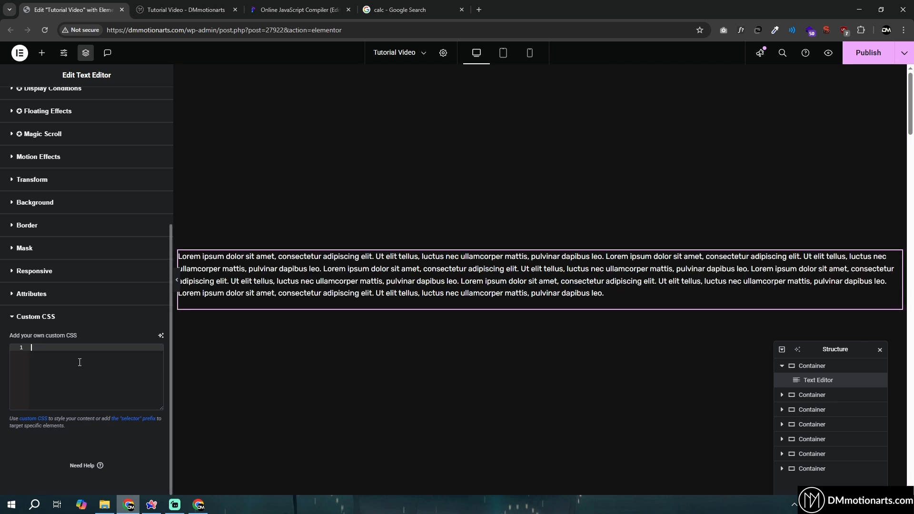
Check the CSS class assigned to the text editor in its advanced layout settings
scroll(71, 190, "up", 10)
left_click(27, 133)
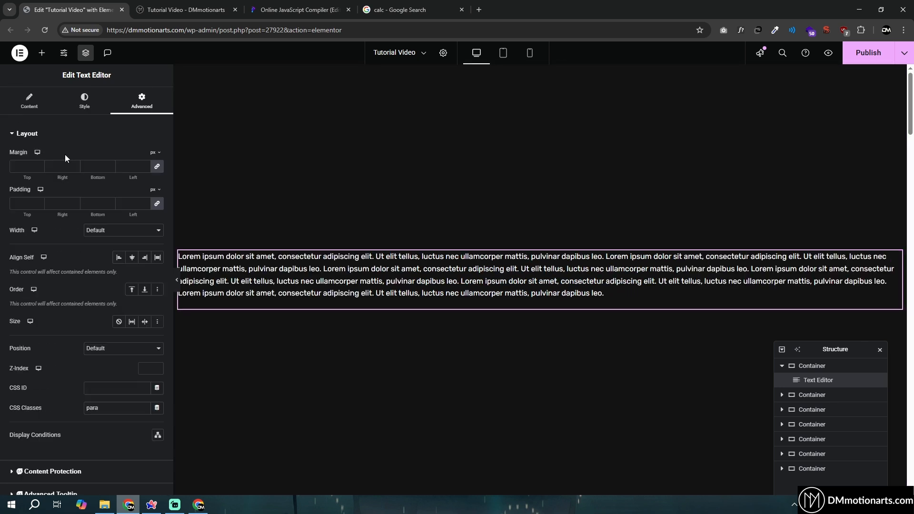
scroll(87, 311, "down", 4)
left_click_drag(115, 217, 45, 215)
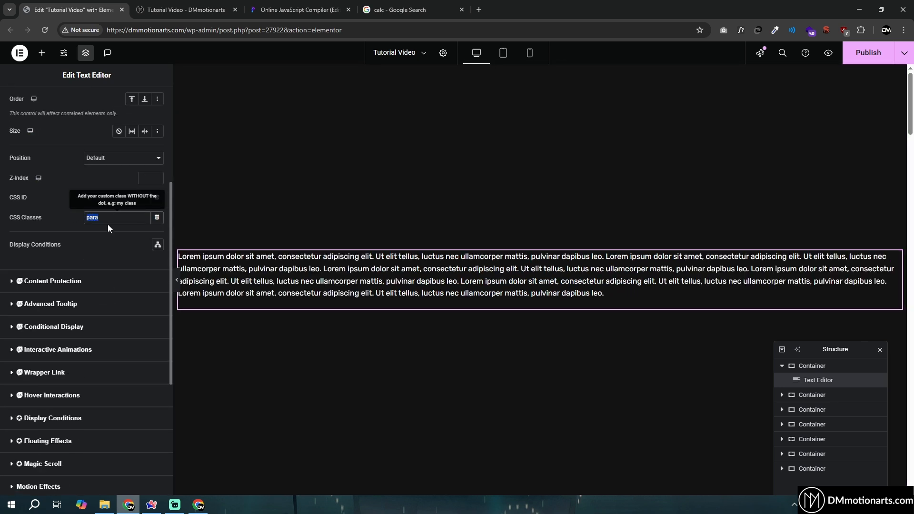
Add an HTML widget below the paragraph in the dark container
left_click(557, 118)
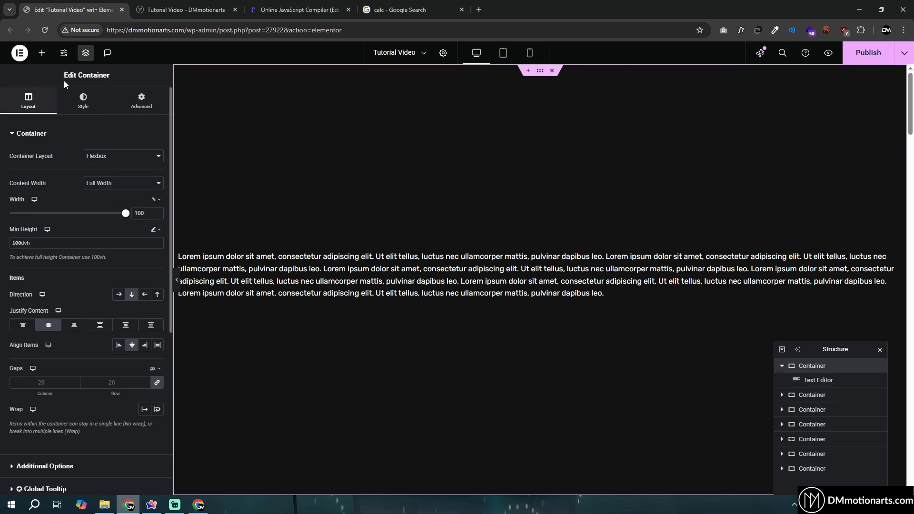
left_click(42, 52)
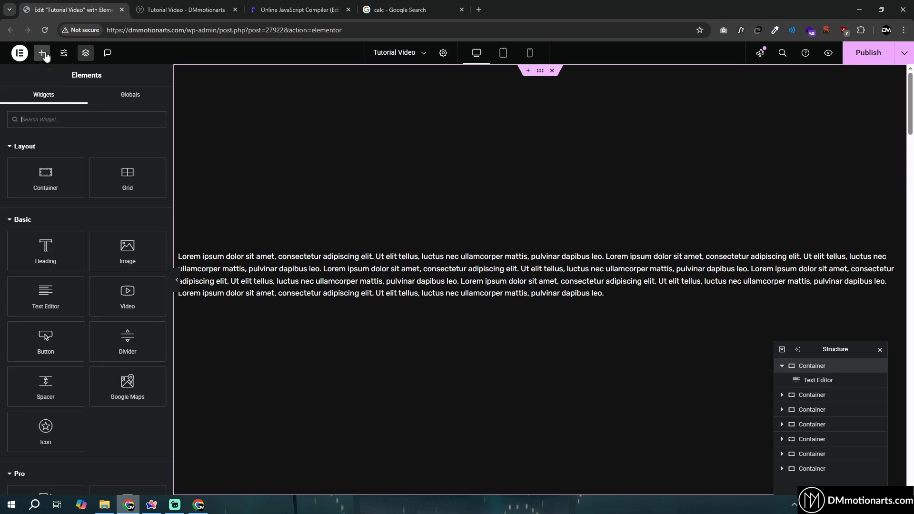
type("html")
left_click(40, 156)
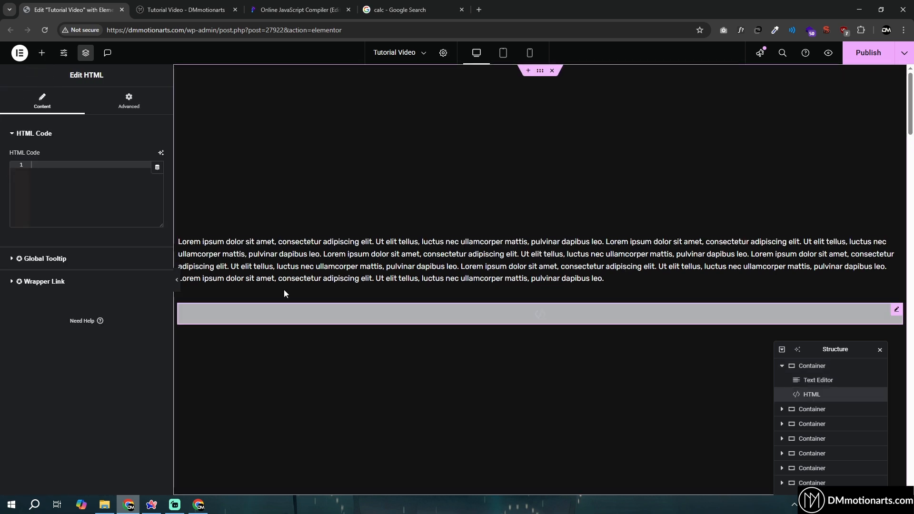
Insert an empty style block with blank lines between its tags in the HTML widget's code
type("style")
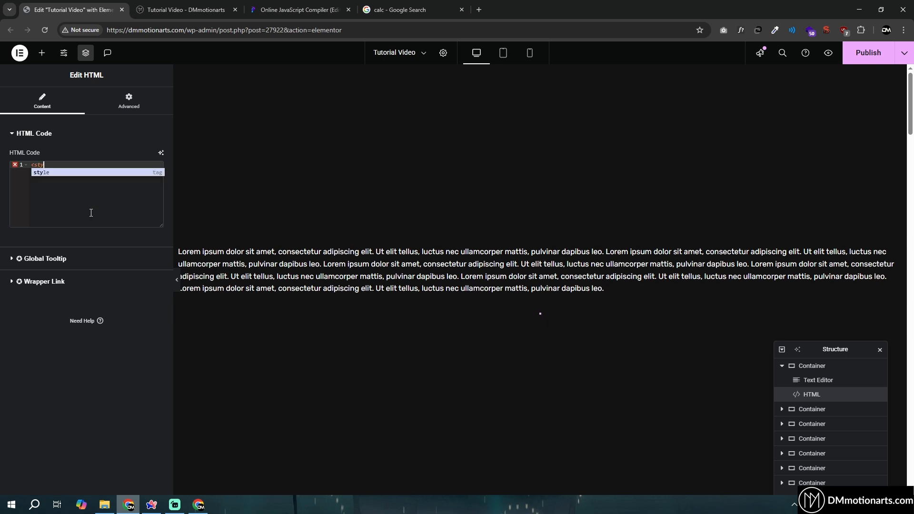
key("Return")
key("Return")
key("Return")
key("Return")
key("Return")
key("Up")
key("Up")
key("Up")
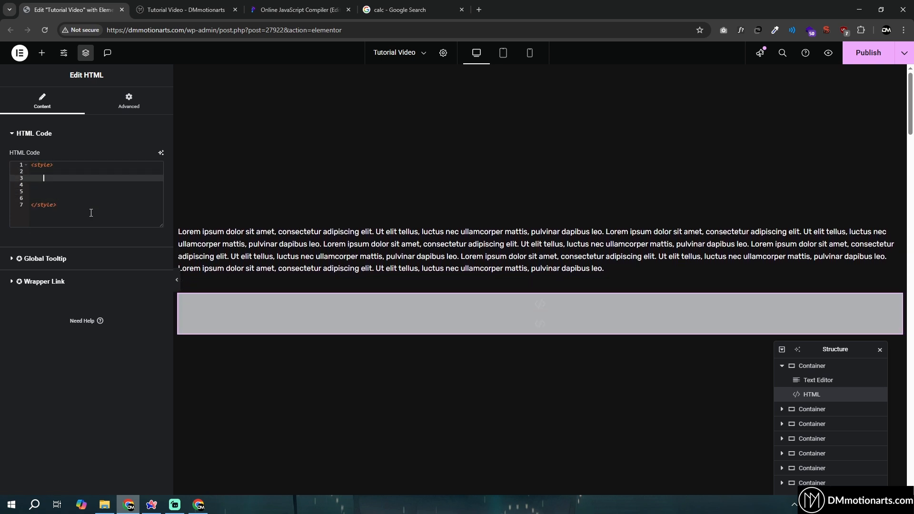
Write a .para rule inside the style block with a max-width of 50ch
type(".para {")
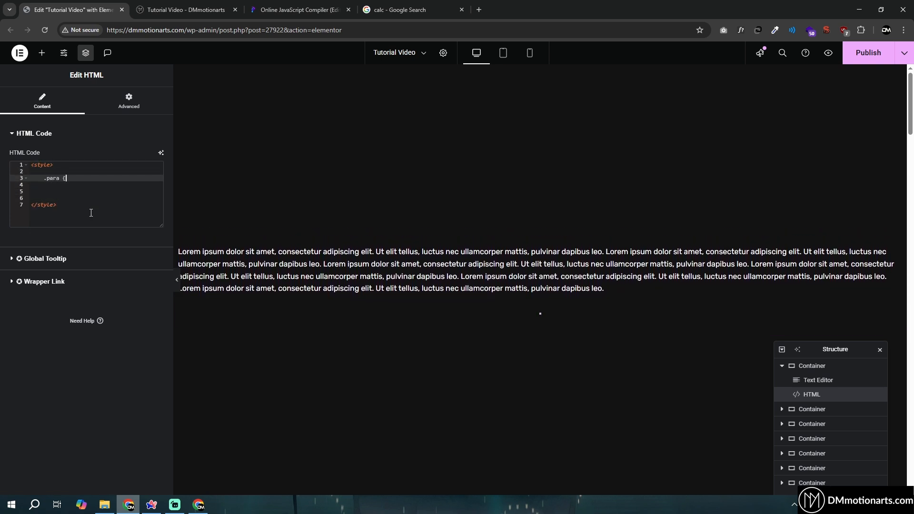
key("Return")
key("Return")
key("Return")
key("Return")
key("Return")
key("Up")
key("Up")
key("Up")
type("para")
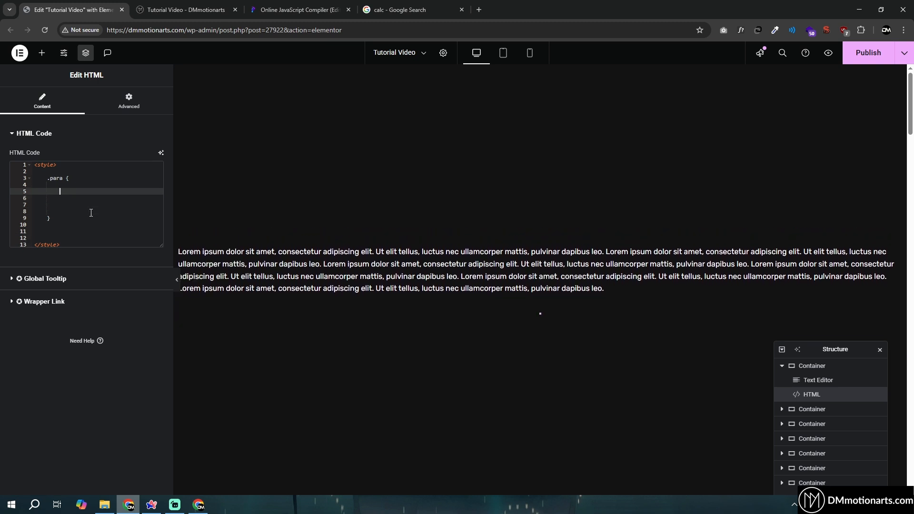
type("max-w")
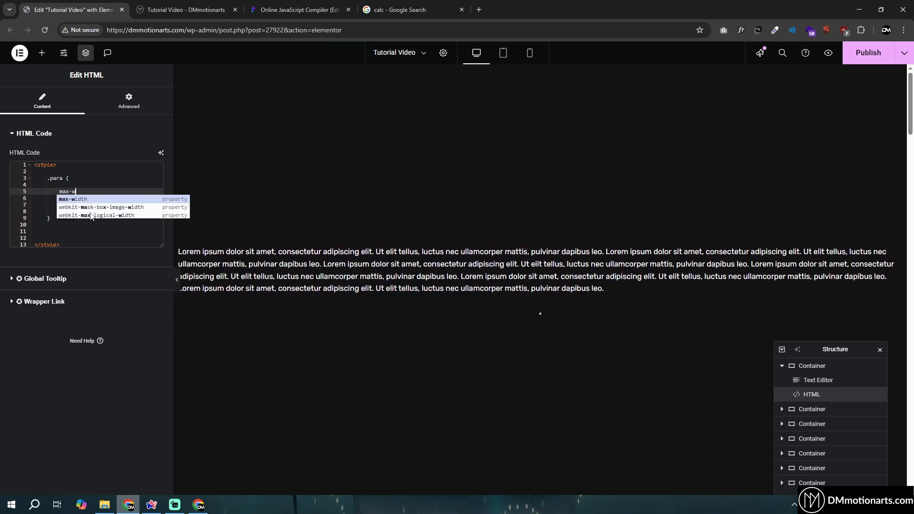
key("Return")
type("50ch;")
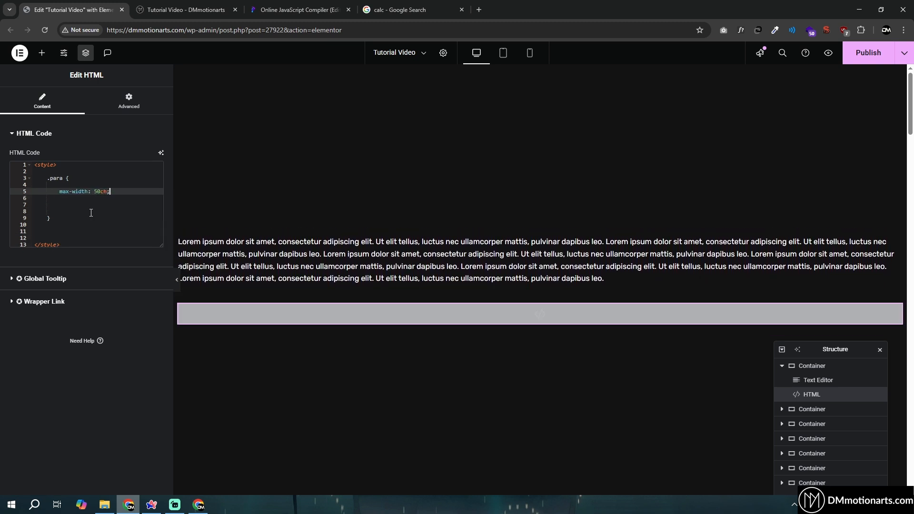
Change the rule's selector to .para p and remove two blank lines below the max-width declaration
left_click(69, 179)
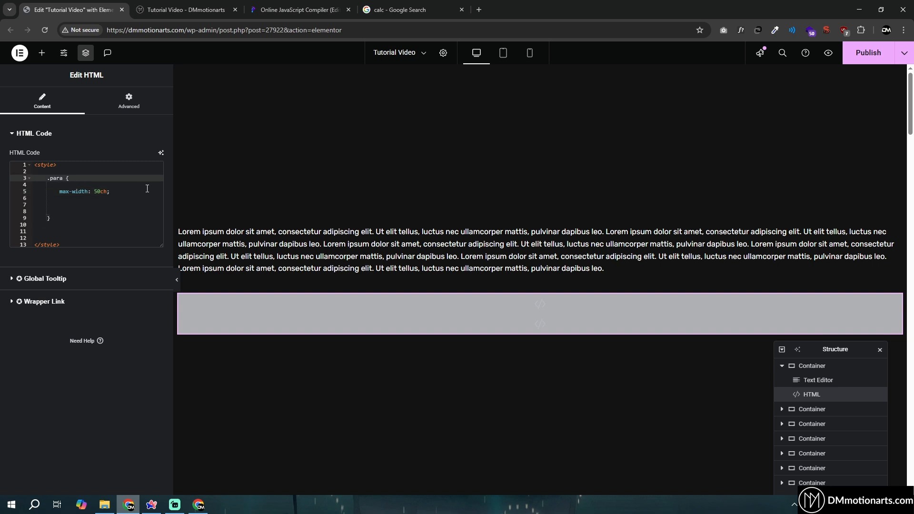
type("p")
left_click(50, 178)
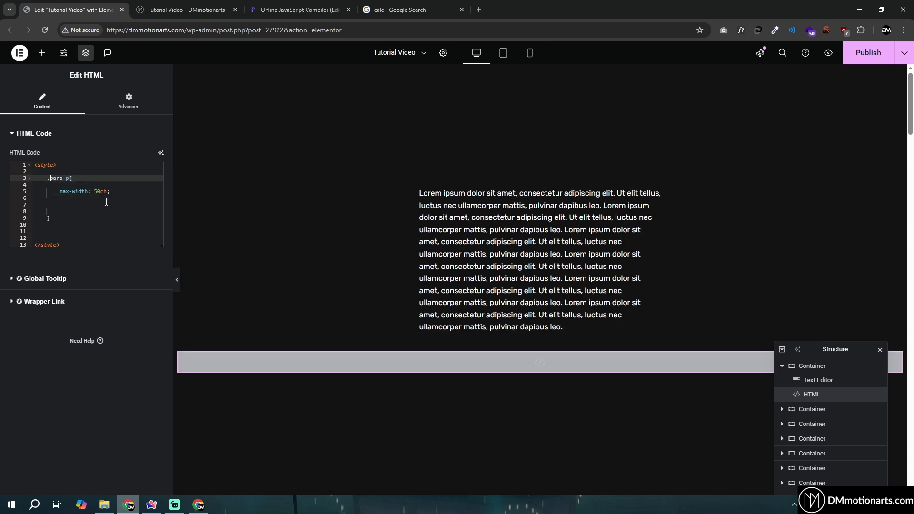
left_click_drag(58, 194, 142, 193)
left_click(142, 193)
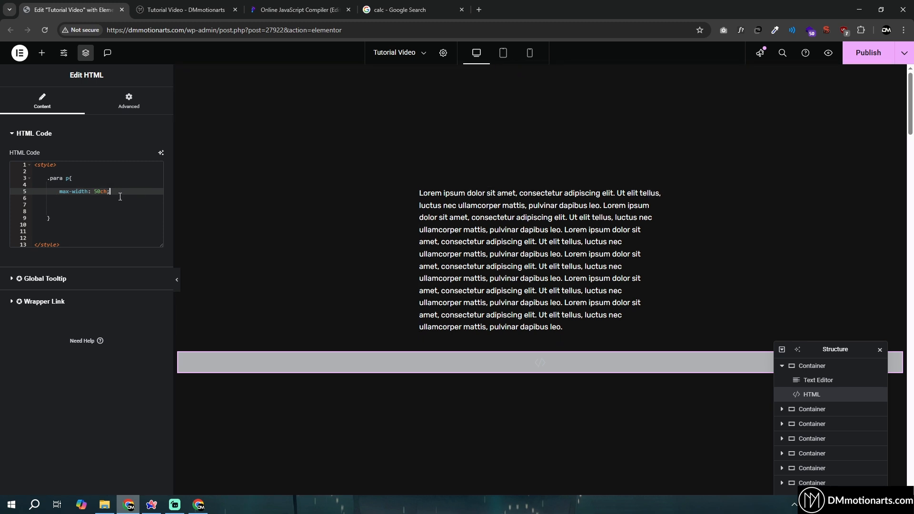
key("Delete")
key("Delete")
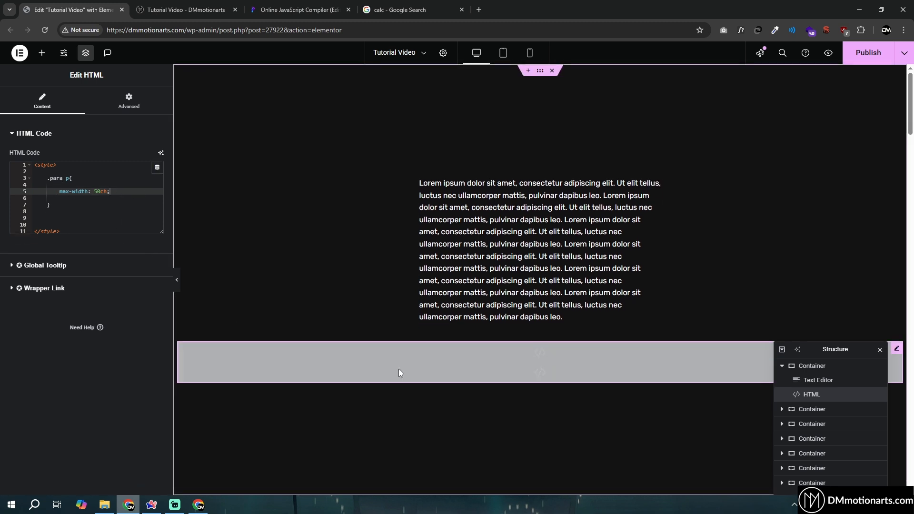
Check the dark container's responsive visibility options, then return to its layout settings
scroll(485, 299, "down", 2)
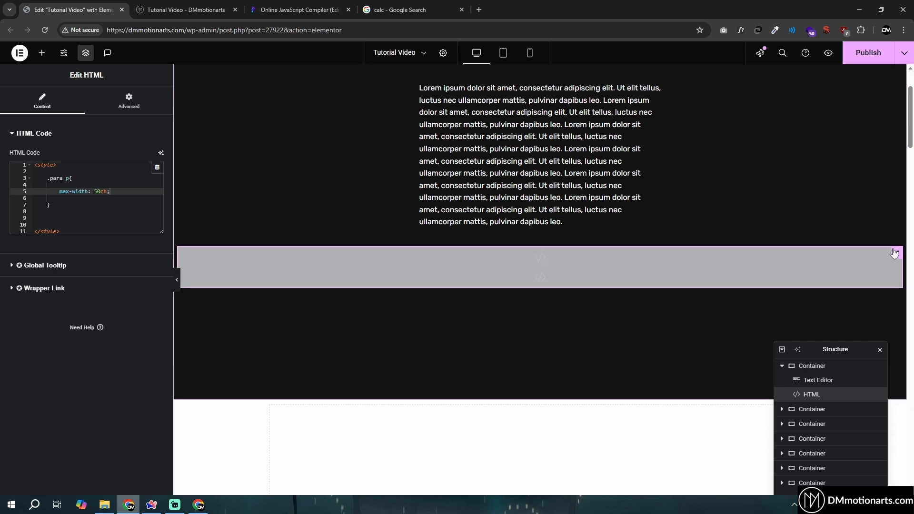
scroll(592, 279, "up", 2)
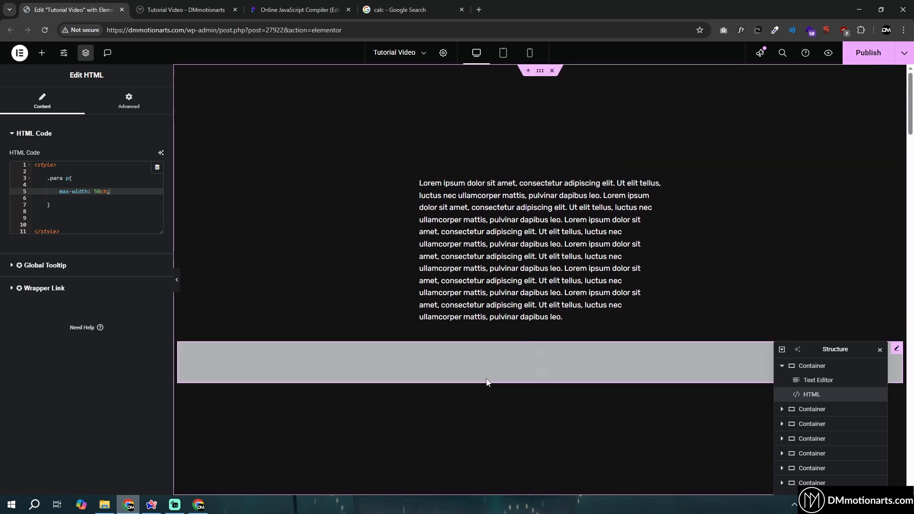
left_click(541, 71)
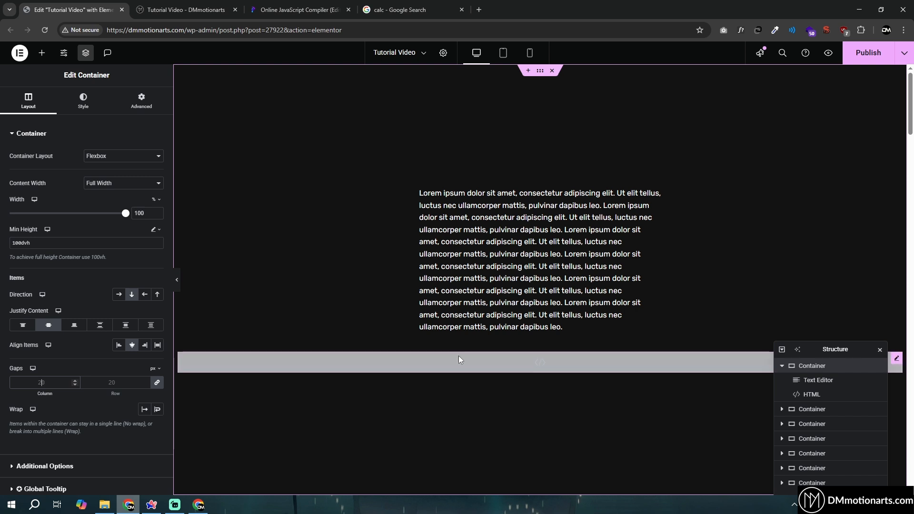
left_click(120, 111)
left_click(39, 380)
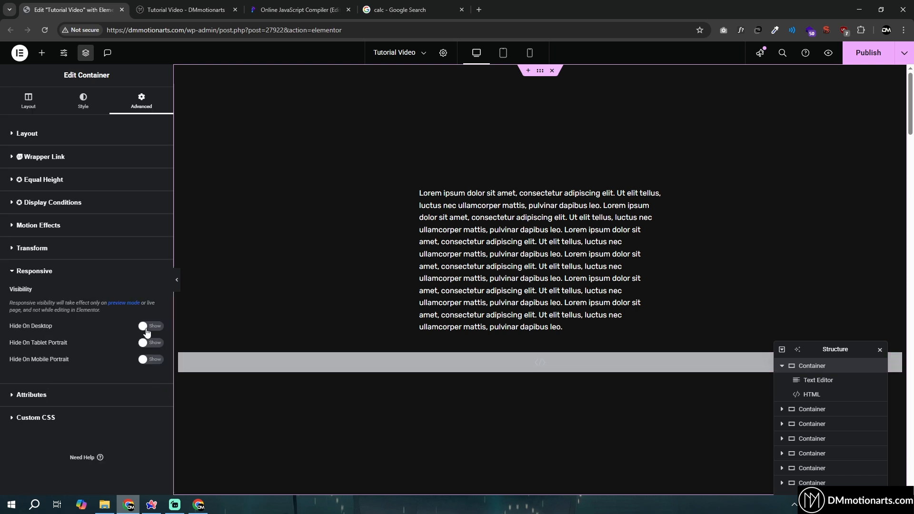
left_click(29, 101)
Add a new single-column flexbox container directly below the dark container
scroll(491, 335, "down", 5)
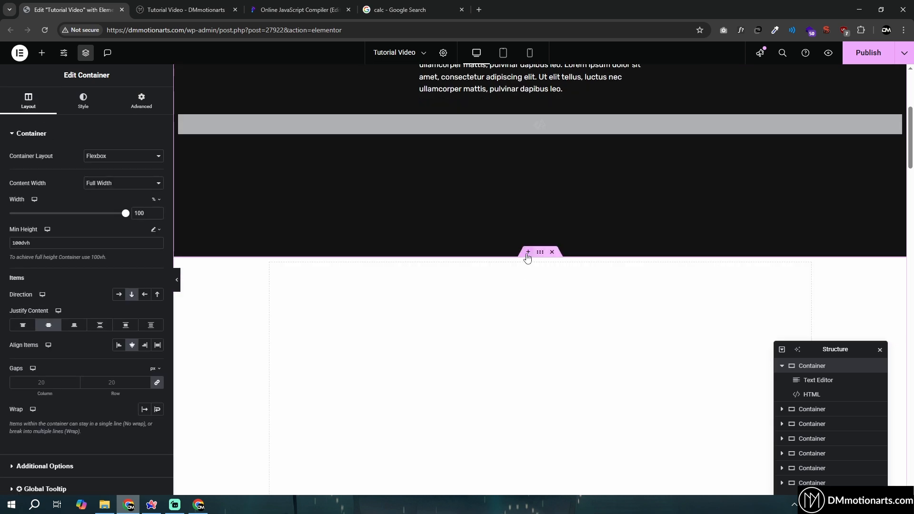
left_click(528, 253)
left_click(496, 300)
left_click(489, 330)
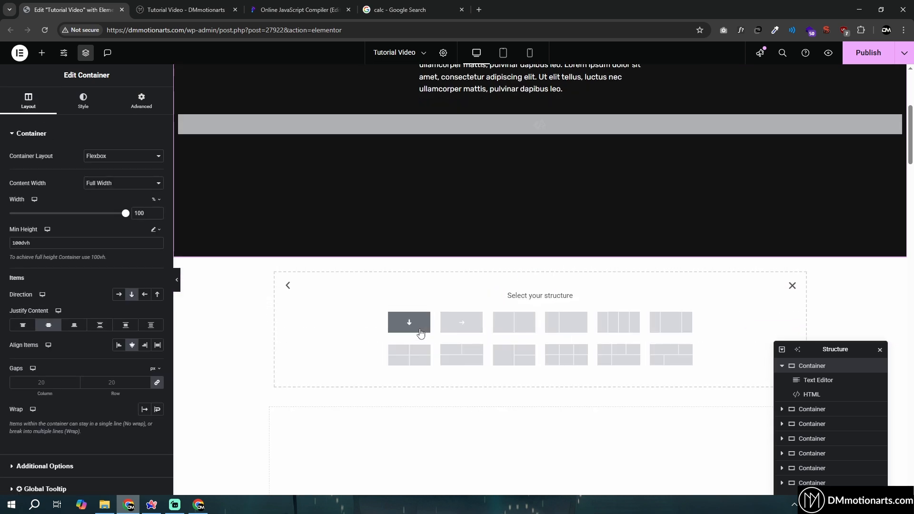
left_click(421, 333)
Copy the HTML widget into the new container and delete the original from the dark container
right_click(431, 125)
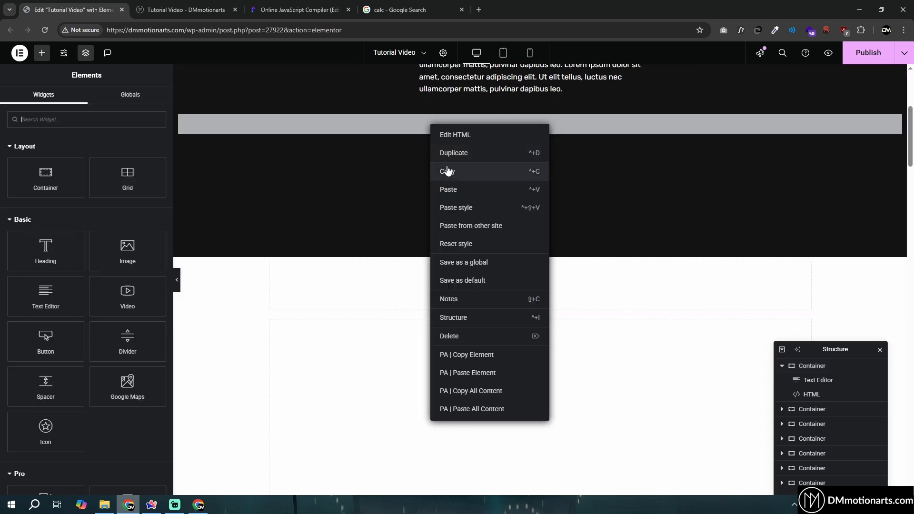
left_click(448, 171)
right_click(451, 293)
left_click(473, 248)
left_click(494, 127)
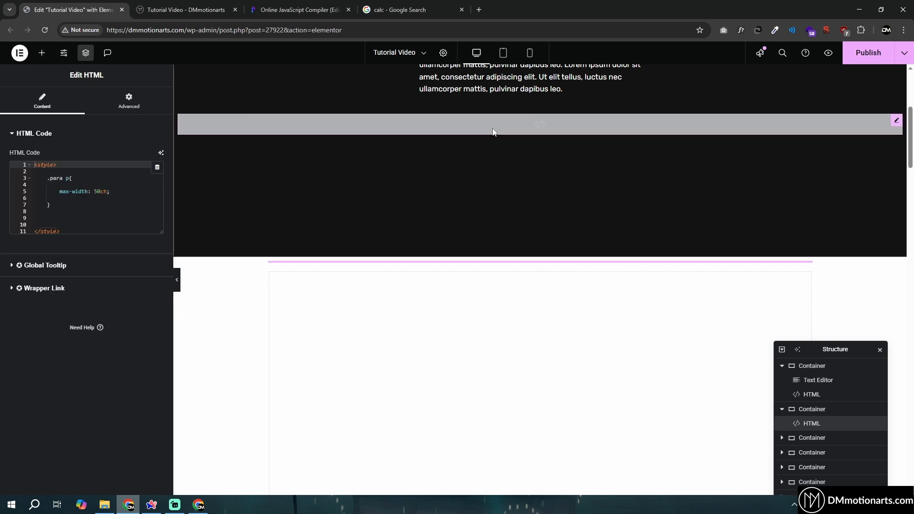
key("Delete")
Set the HTML widget's container gaps to 0 and hide that container on desktop, tablet portrait and mobile portrait
left_click(541, 253)
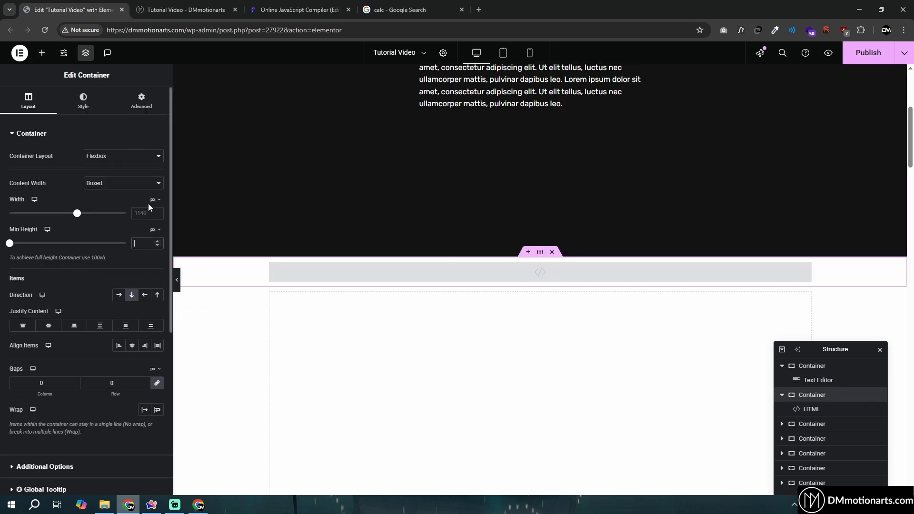
left_click(141, 101)
scroll(95, 309, "down", 5)
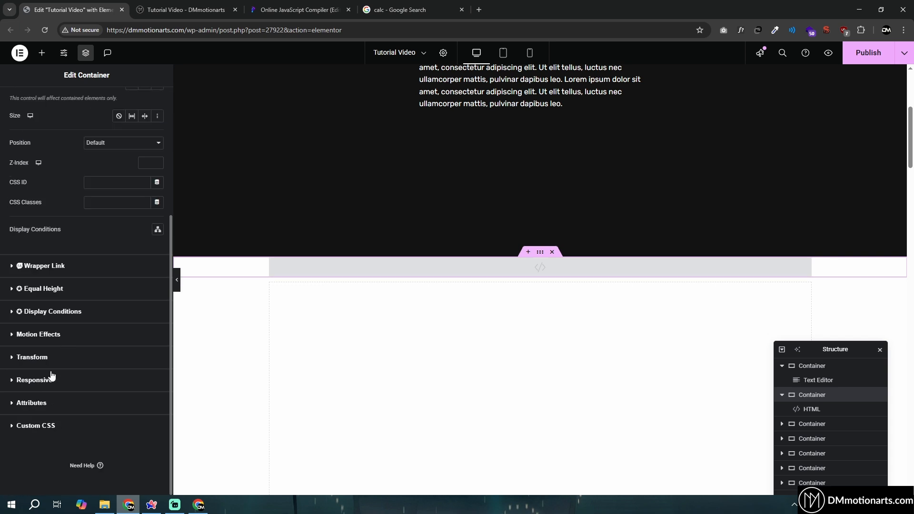
left_click(47, 378)
left_click(150, 326)
left_click(153, 360)
left_click(153, 343)
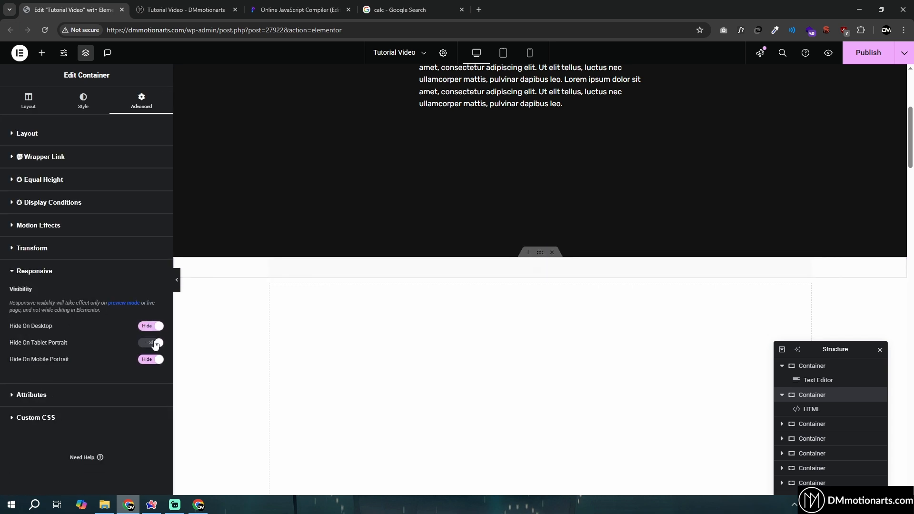
Preview the page without the editing panel, then restore the panel and inspect the dark container's layout settings
left_click(176, 280)
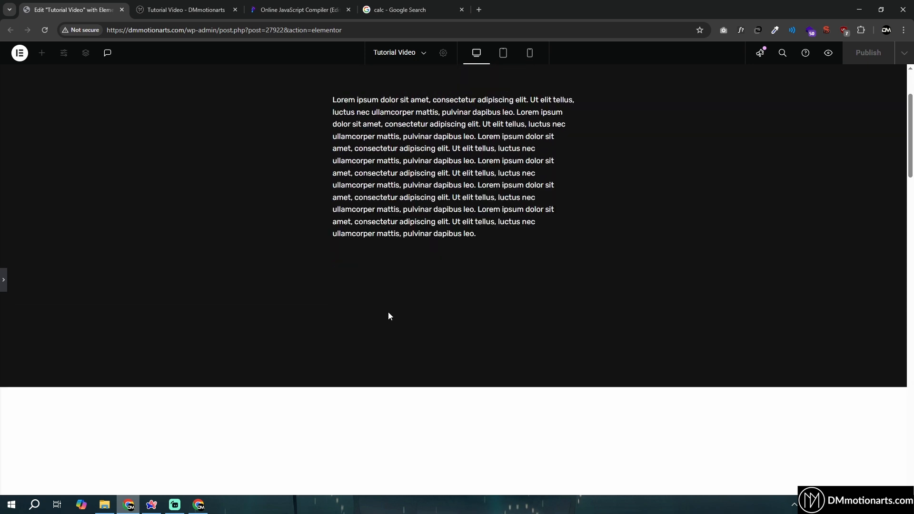
left_click(5, 284)
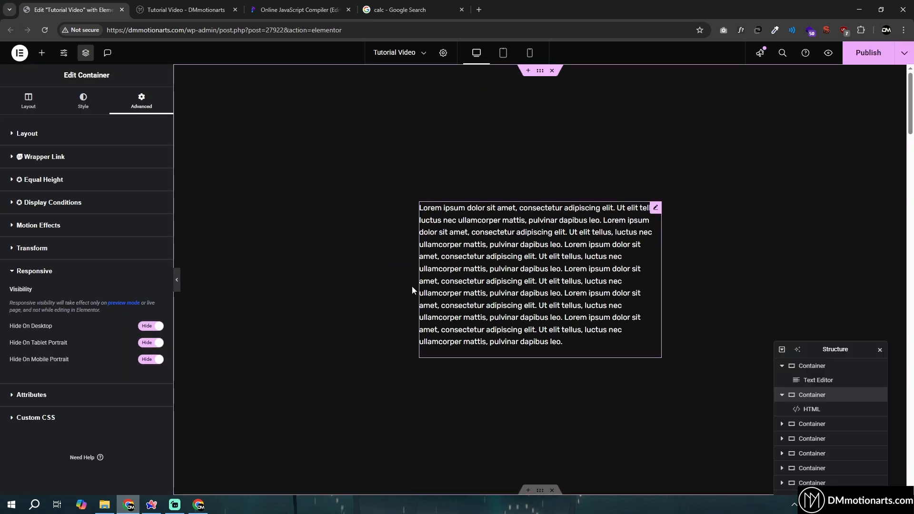
left_click(531, 75)
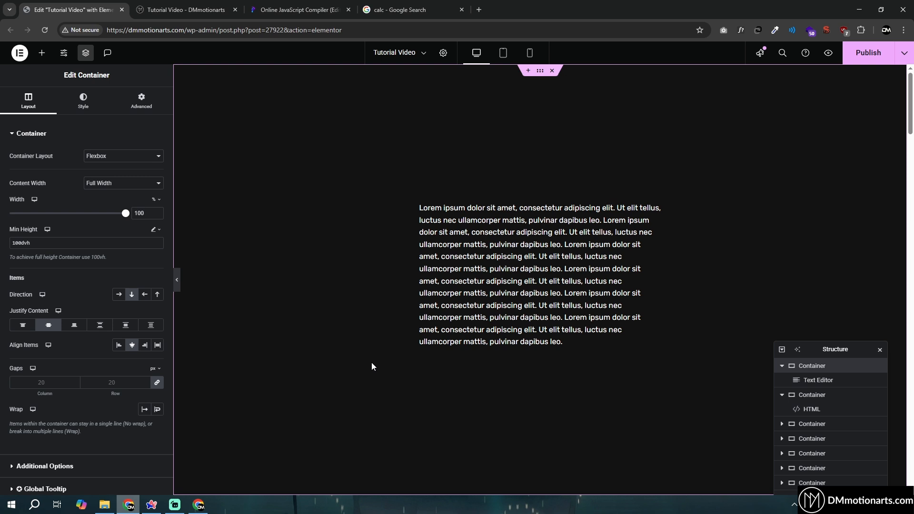
scroll(372, 362, "down", 3)
Nest a new container inside the empty dark container and set its content width to Full Width
left_click(539, 75)
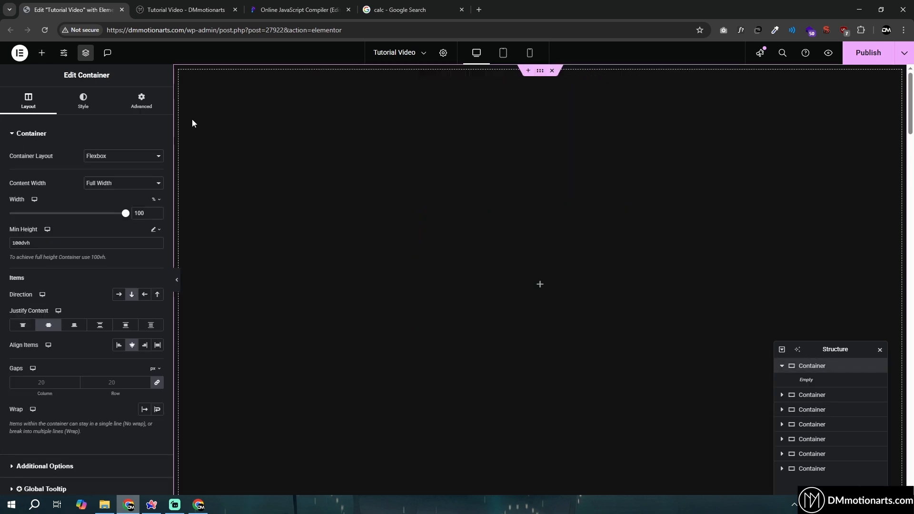
left_click(142, 99)
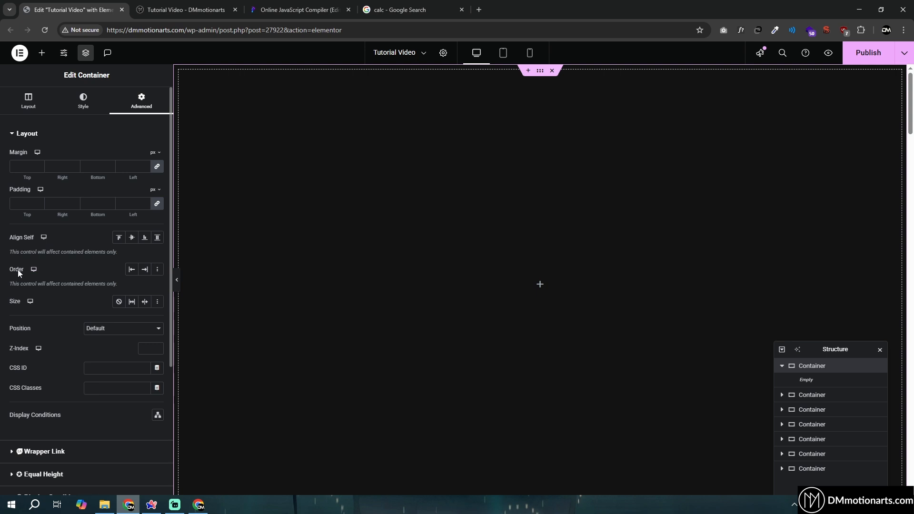
left_click(45, 58)
left_click(53, 174)
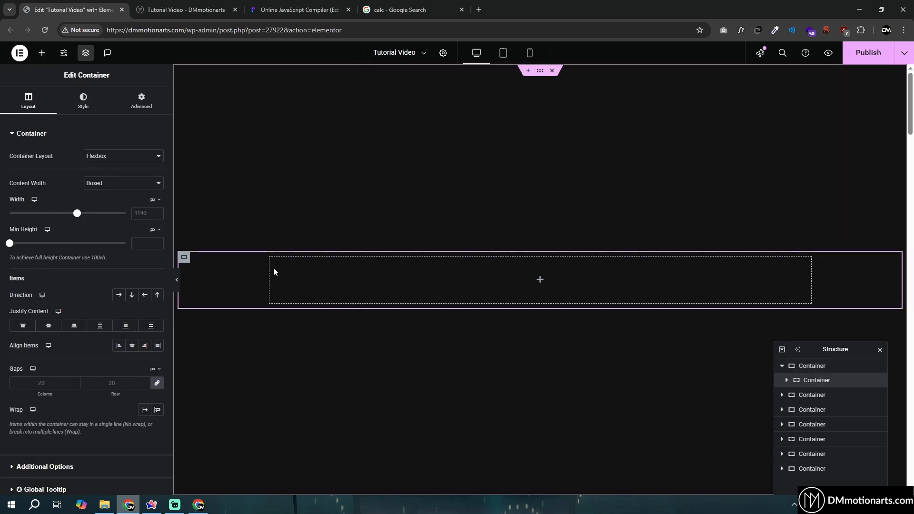
left_click(124, 186)
left_click(124, 206)
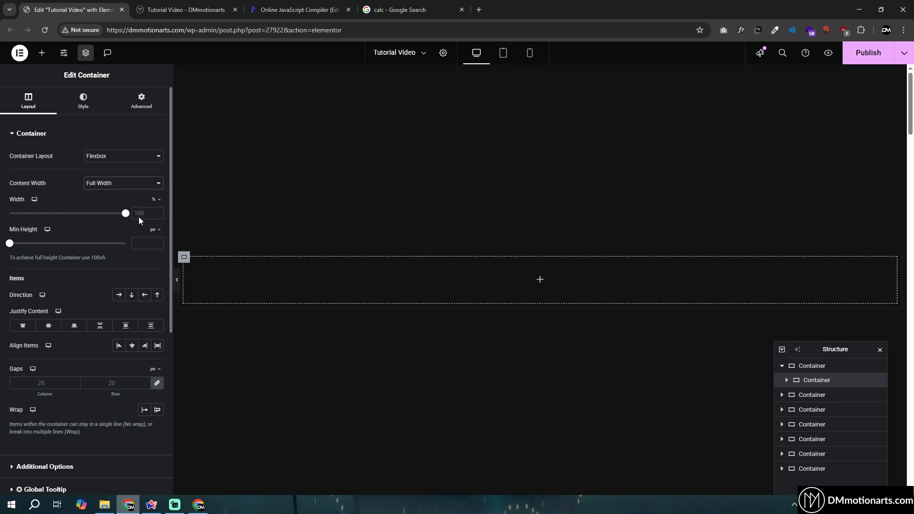
Add a heading to the nested container and set its title to "Title 1"
left_click(42, 53)
left_click_drag(48, 245, 299, 253)
triple_click(97, 182)
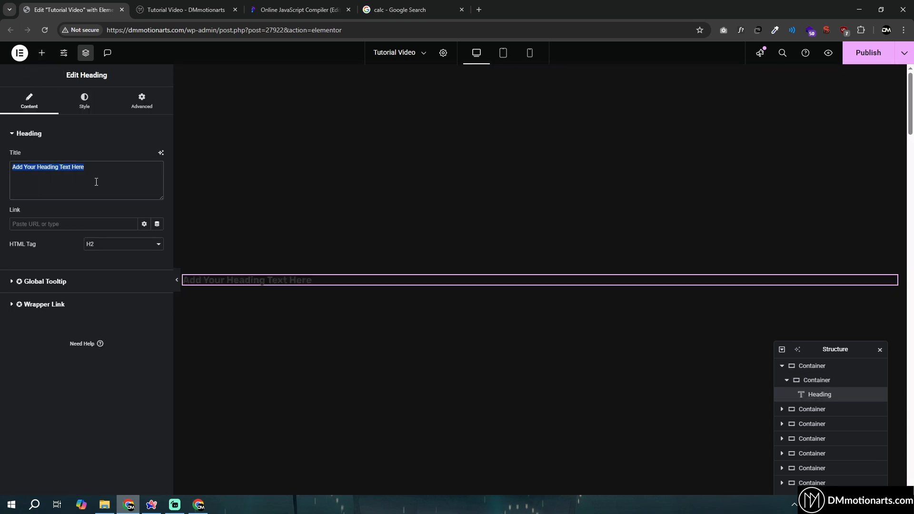
type("Title 1")
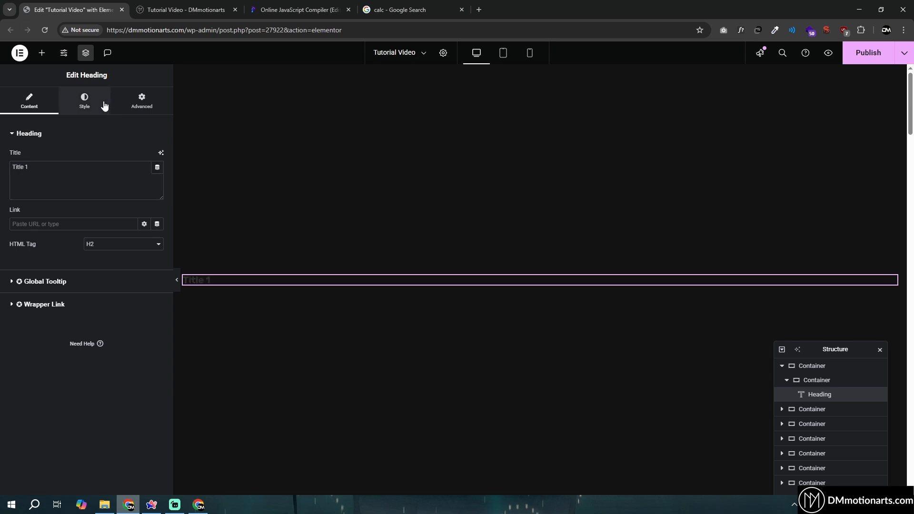
Duplicate the nested Title 1 container twice inside the dark outer container
left_click(224, 260)
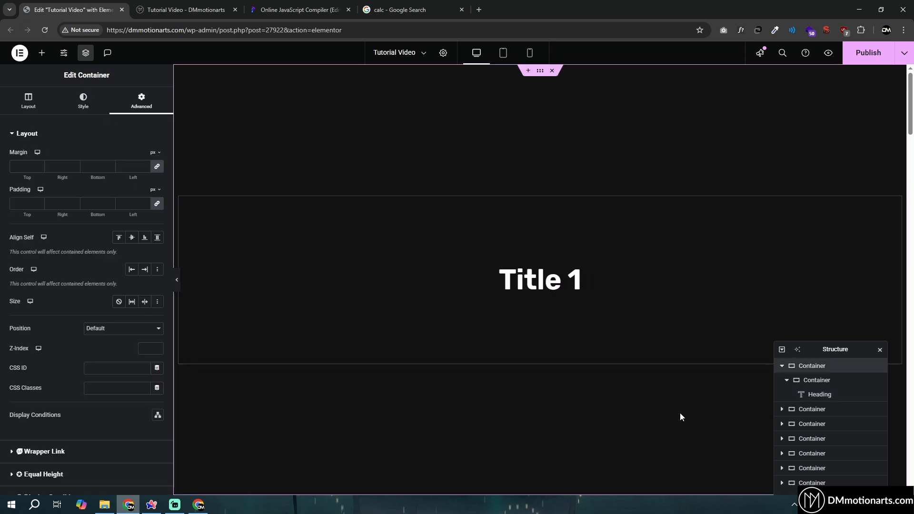
right_click(185, 202)
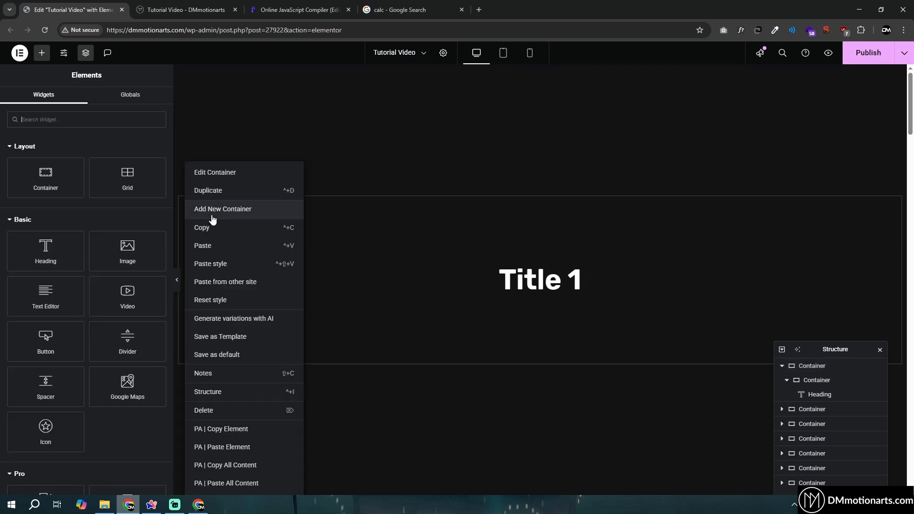
left_click(208, 191)
right_click(184, 290)
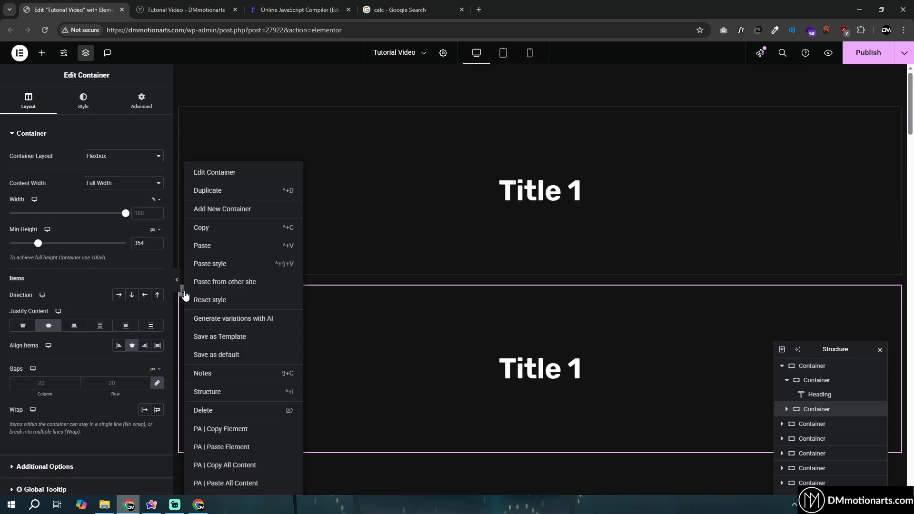
left_click(210, 191)
Set the second container's heading to "Title 2" and the third container's heading to "Title 3"
double_click(575, 331)
type("2")
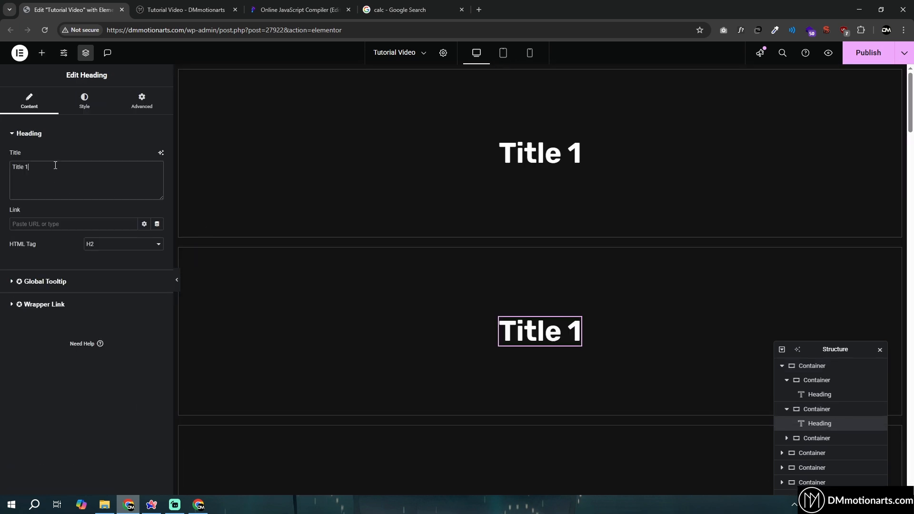
scroll(376, 296, "down", 4)
left_click(536, 321)
left_click(37, 177)
key("BackSpace")
type("3")
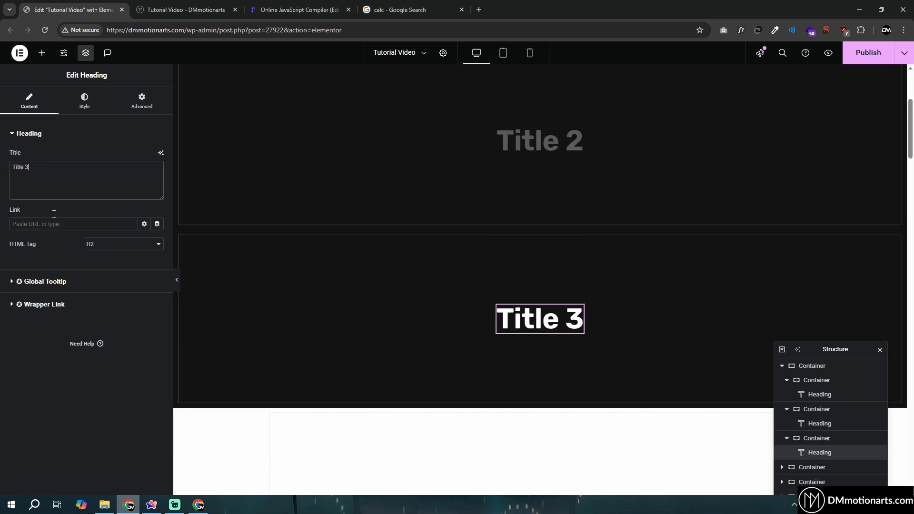
Set the outer dark container's direction to a horizontal row on desktop
scroll(493, 353, "up", 4)
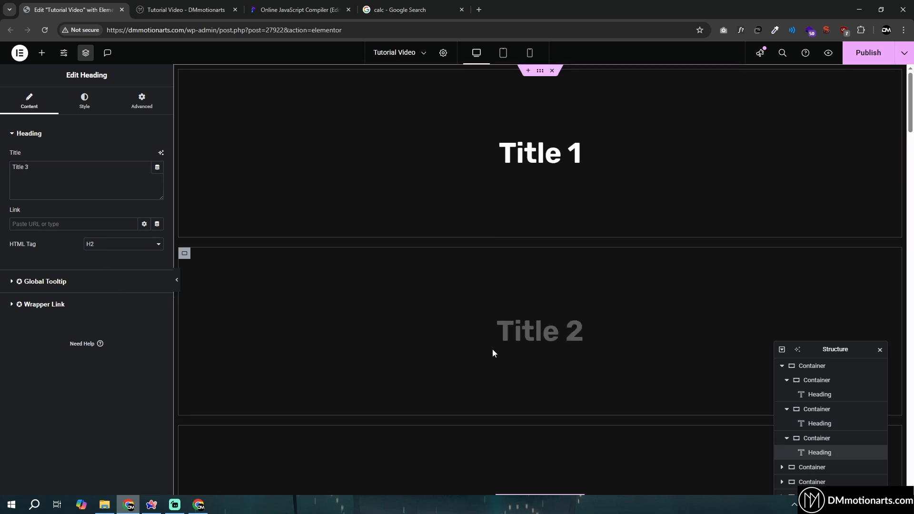
left_click(542, 71)
left_click(28, 102)
left_click(119, 295)
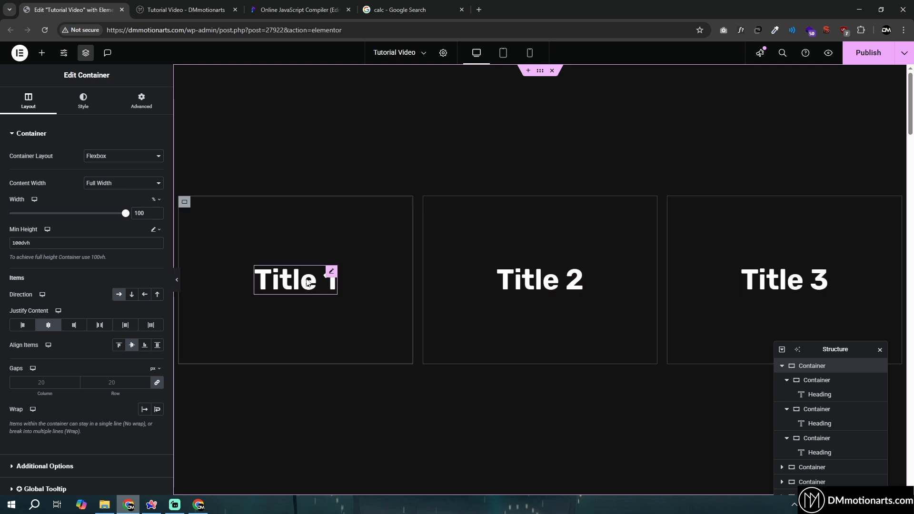
Switch to the mobile view and check how the three title containers stack
left_click(507, 61)
left_click(530, 56)
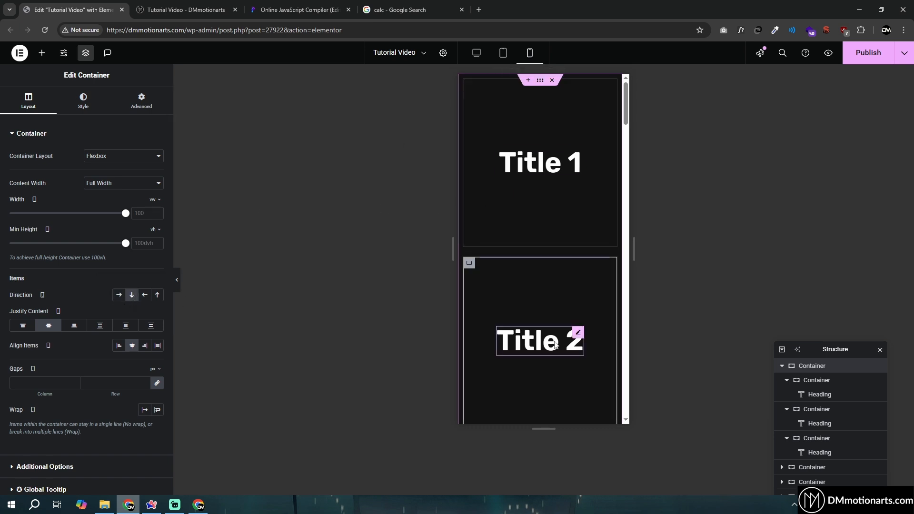
scroll(558, 345, "down", 1)
scroll(559, 346, "down", 1)
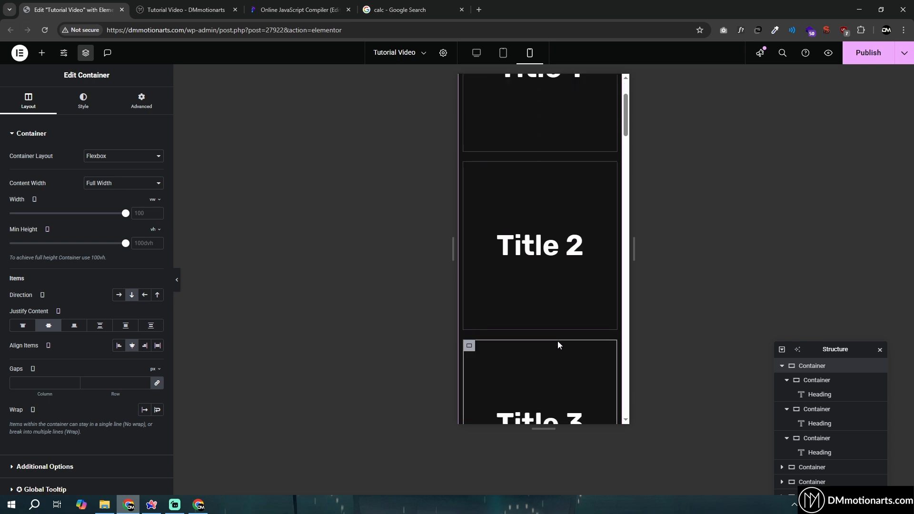
Set the outer container's mobile direction to Column - reversed and check the order of the titles
left_click(158, 295)
scroll(567, 338, "up", 4)
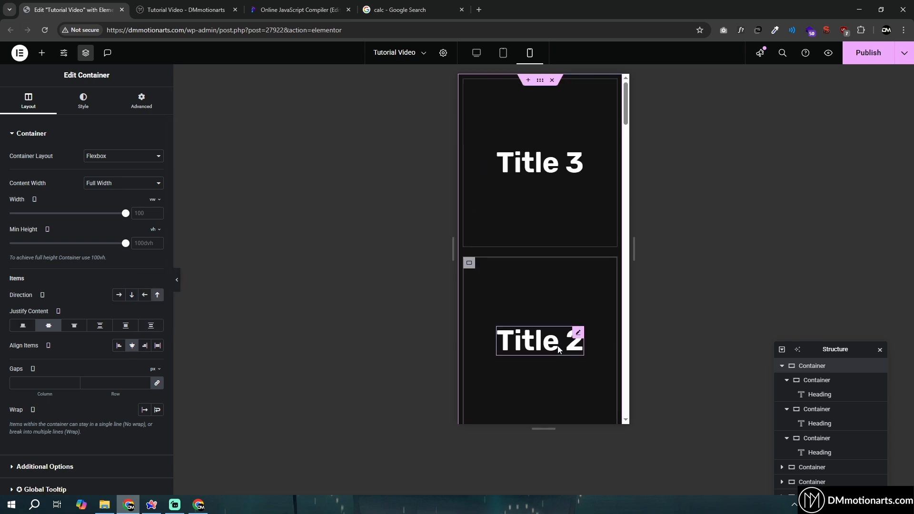
scroll(584, 289, "down", 4)
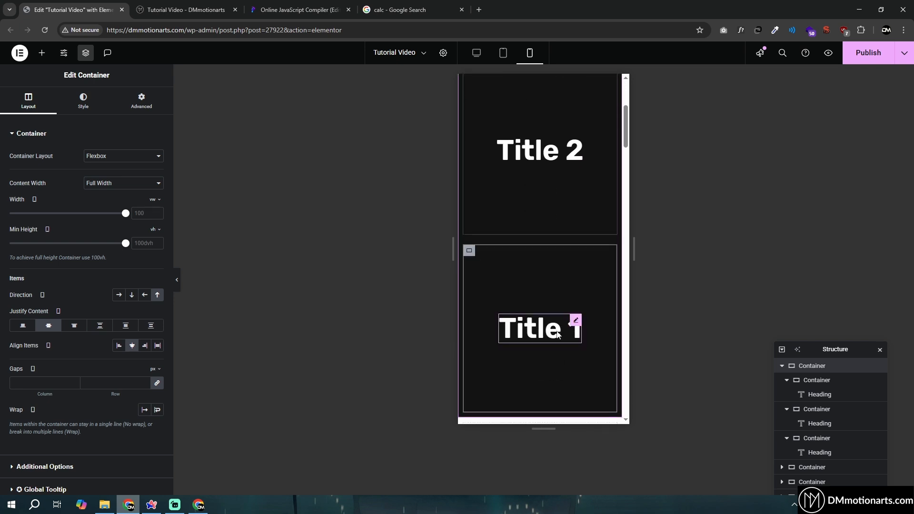
scroll(558, 334, "up", 3)
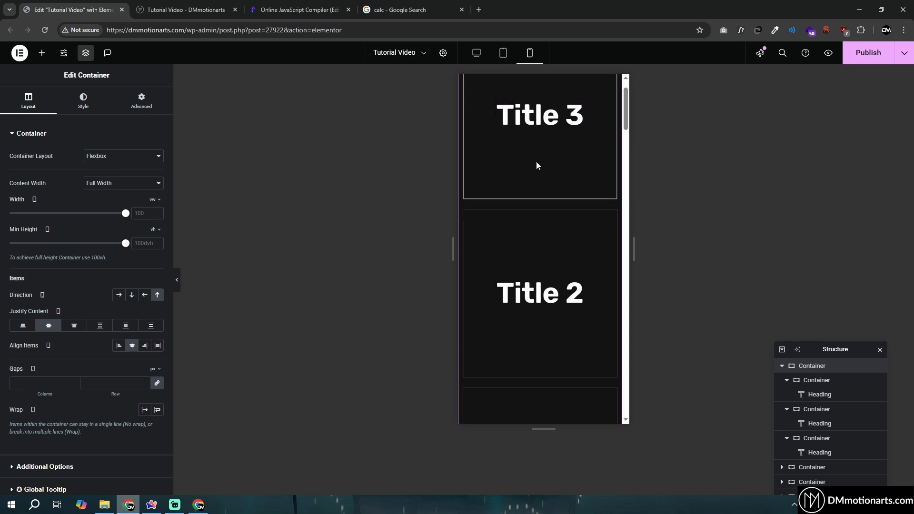
scroll(536, 181, "up", 1)
scroll(536, 224, "down", 3)
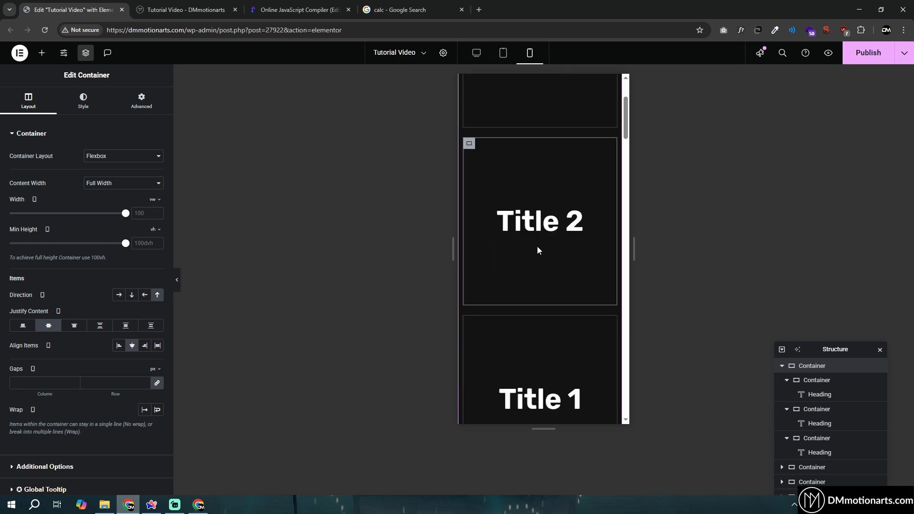
Set the outer container's mobile direction back to the normal column and return to the desktop view
left_click(132, 295)
scroll(570, 315, "up", 3)
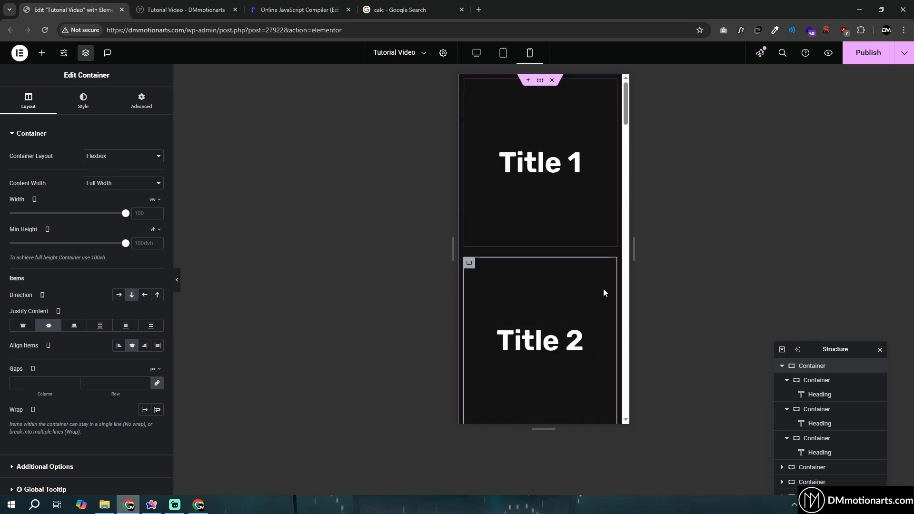
scroll(590, 288, "down", 3)
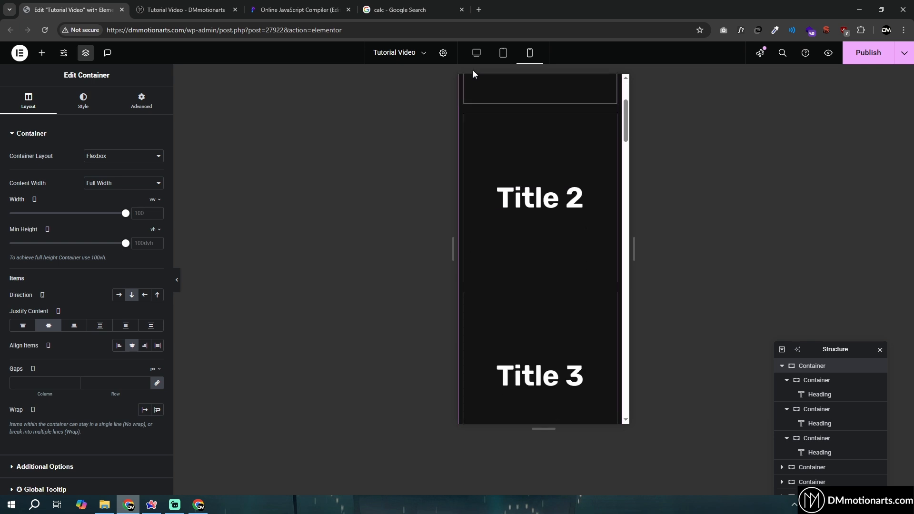
left_click(475, 56)
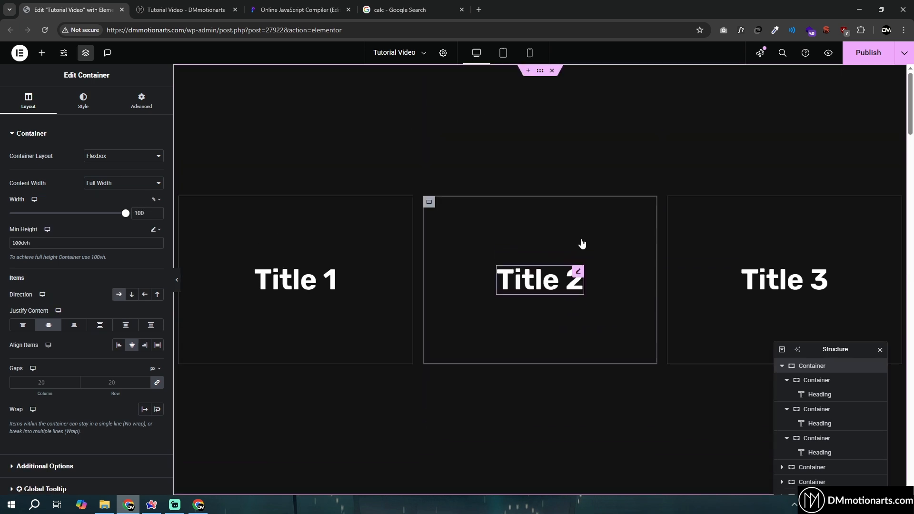
Replace the Title 2 heading in the middle container with an Image widget
left_click(581, 279)
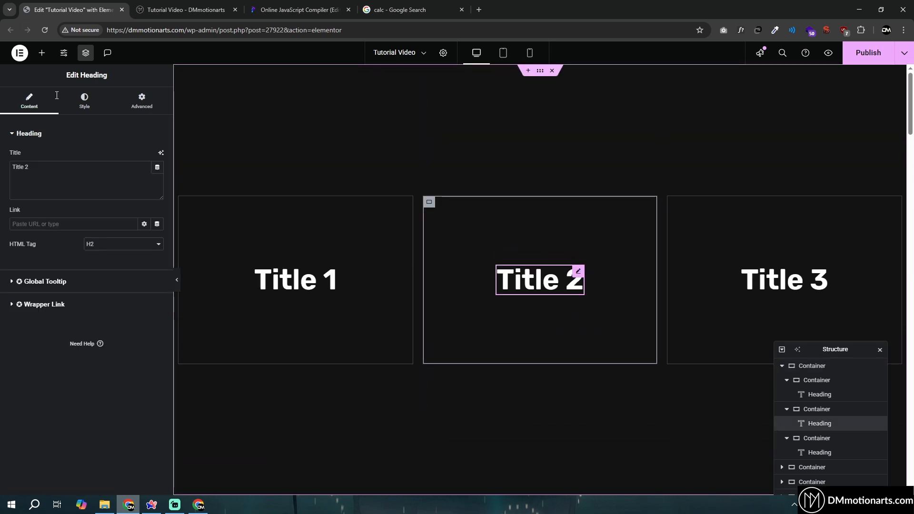
key("Delete")
left_click_drag(127, 245, 537, 261)
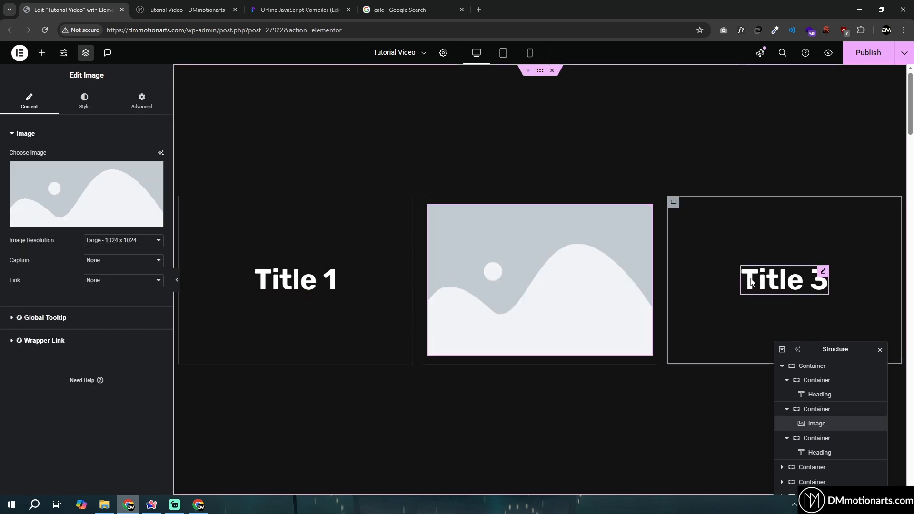
In the mobile view, check the stacked title and image containers and inspect the outer container's responsive visibility settings
left_click(534, 54)
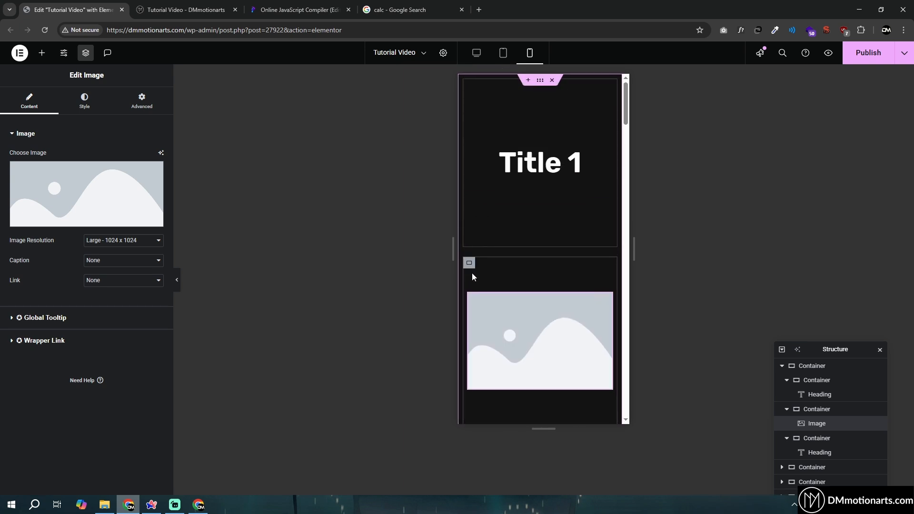
scroll(501, 282, "down", 2)
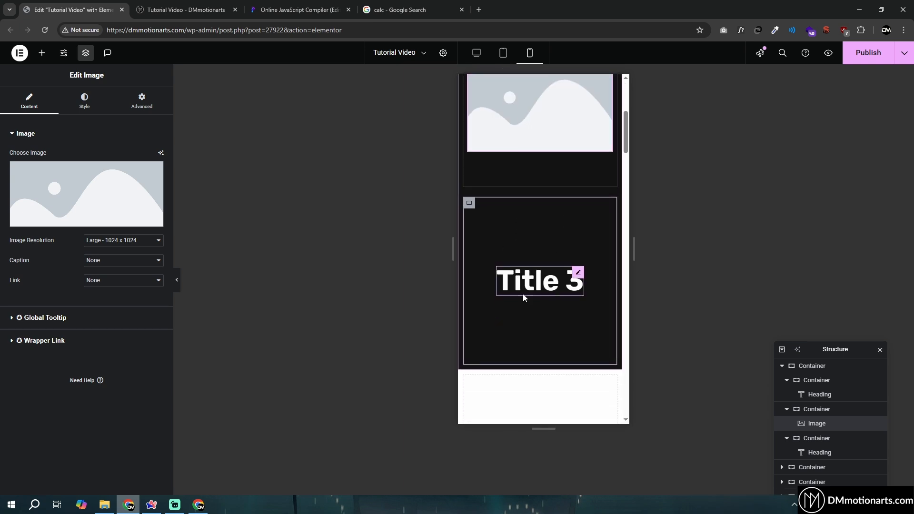
scroll(530, 302, "up", 10)
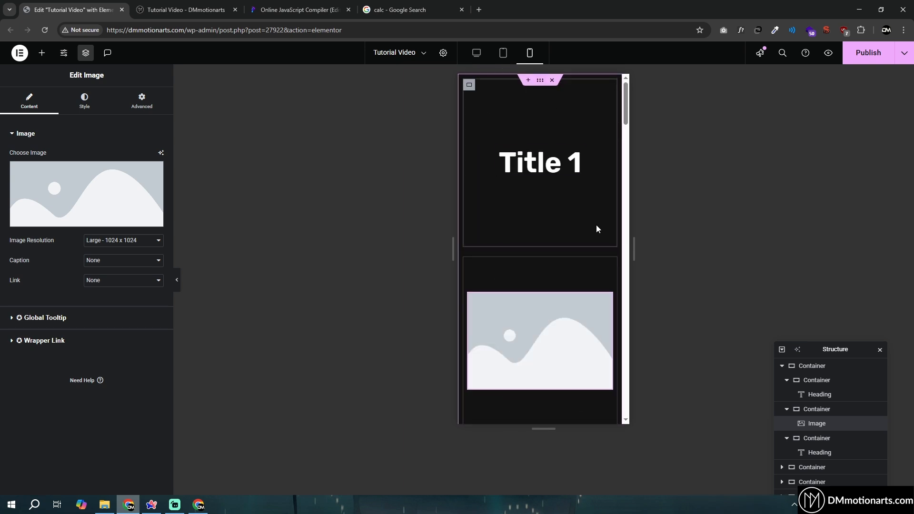
left_click(526, 99)
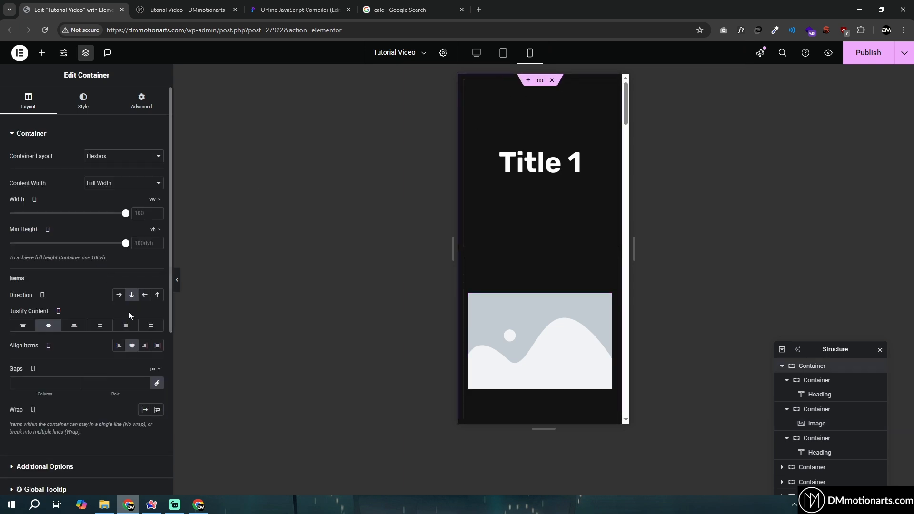
left_click(149, 106)
scroll(102, 246, "down", 4)
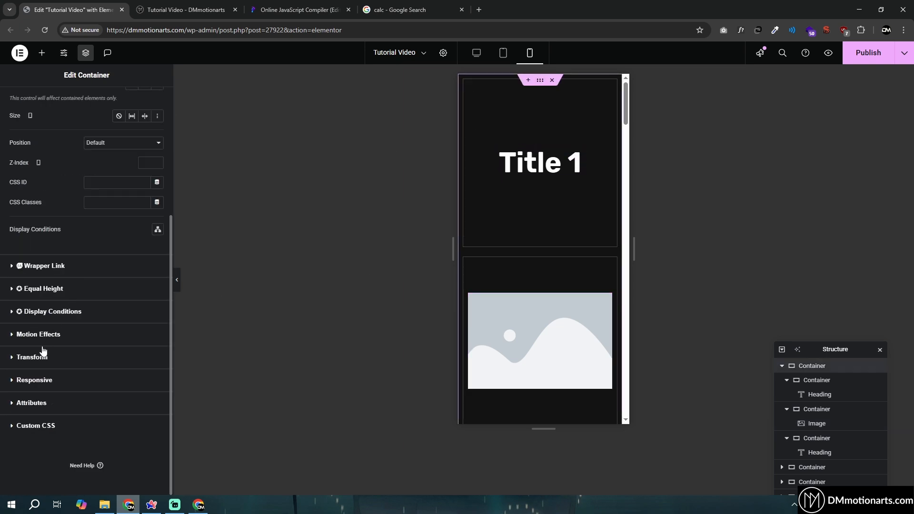
left_click(43, 379)
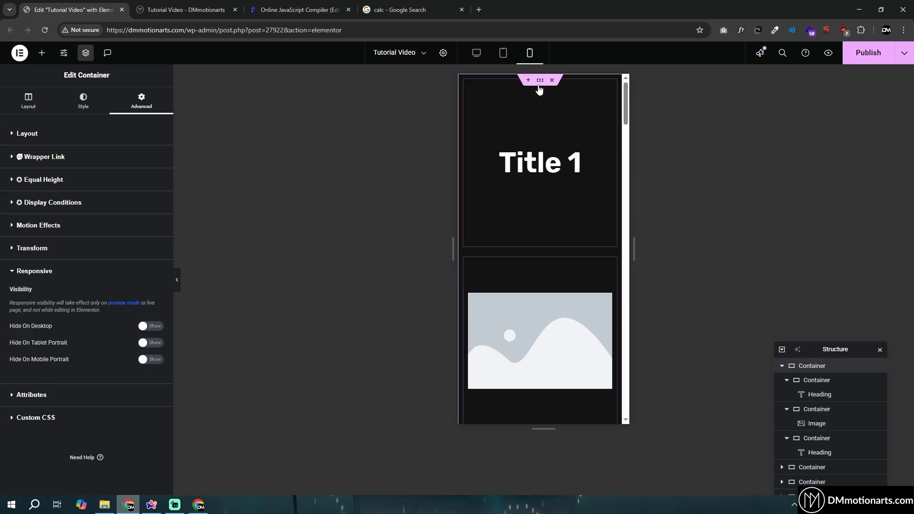
left_click(14, 104)
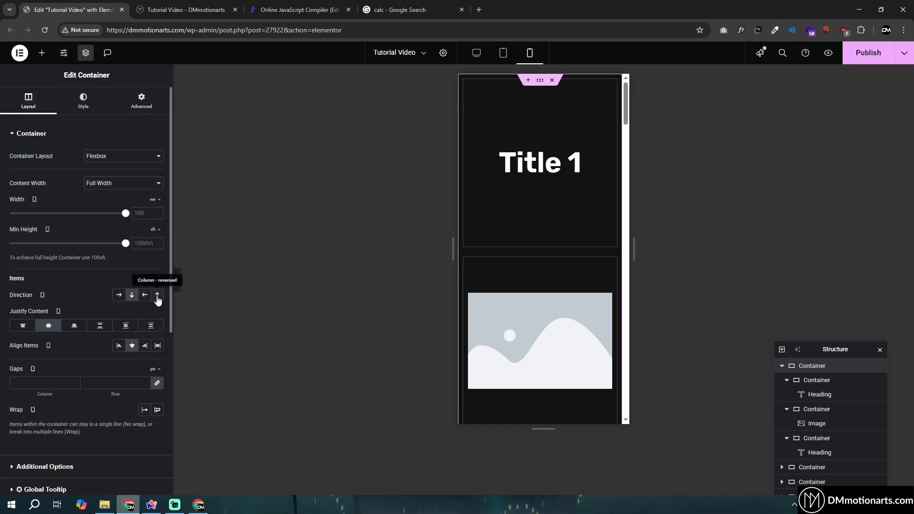
Try the Column - reversed direction on the outer container with the image in mobile view, and restore the normal column direction
left_click(158, 295)
scroll(538, 295, "down", 5)
scroll(575, 272, "up", 3)
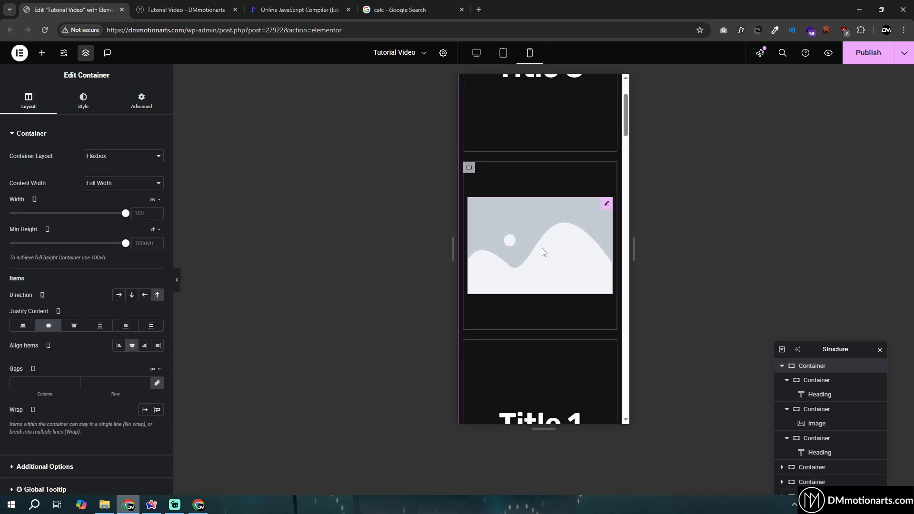
left_click(133, 296)
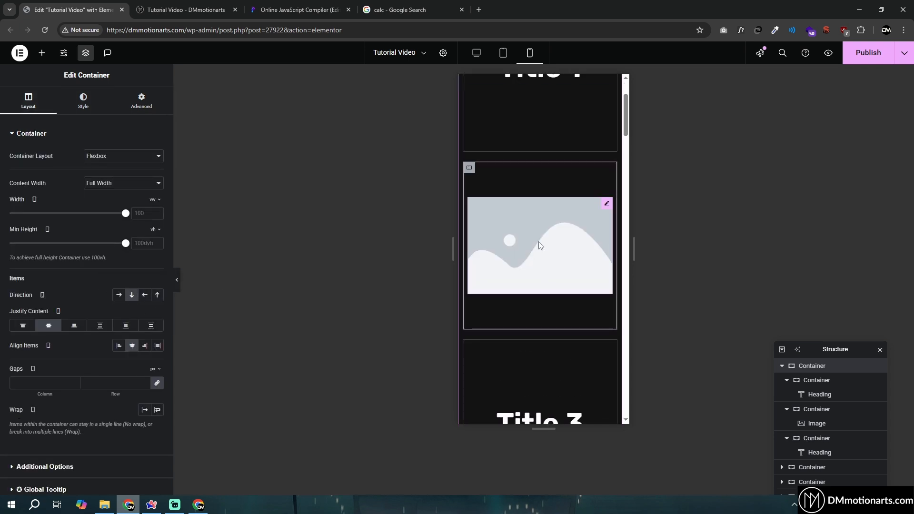
scroll(524, 214, "up", 2)
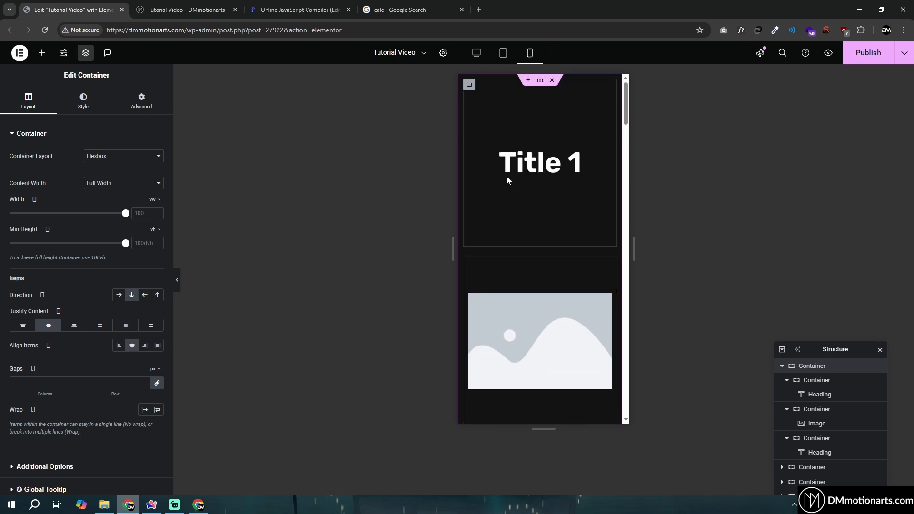
Set the image container's order to Start in the mobile view and check the resulting stack
left_click(470, 84)
left_click(469, 263)
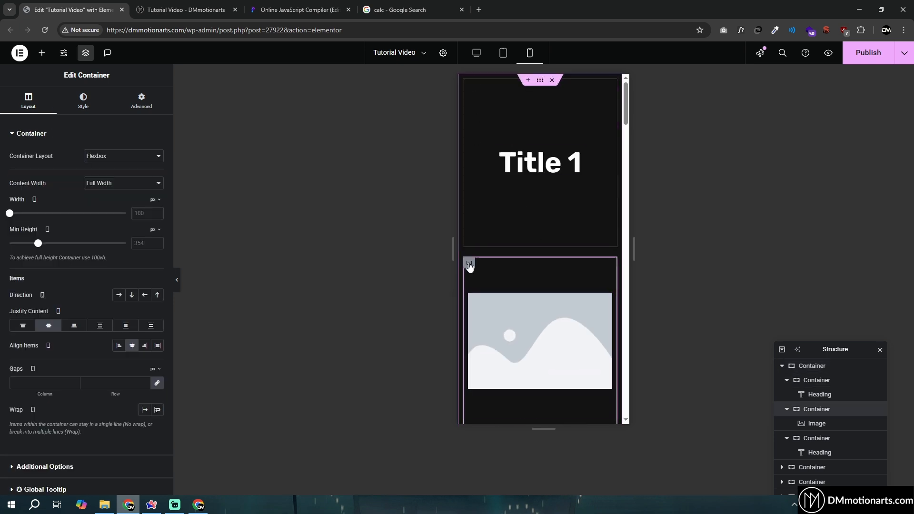
left_click(142, 99)
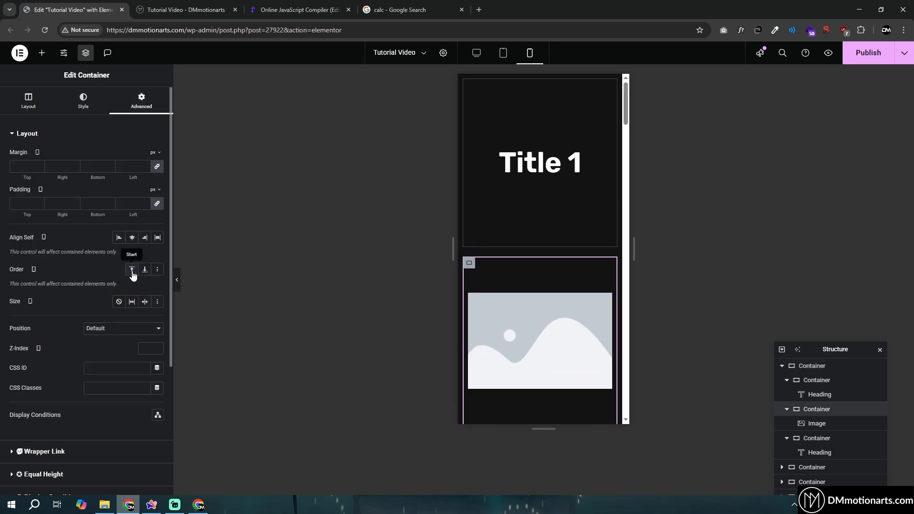
left_click(132, 270)
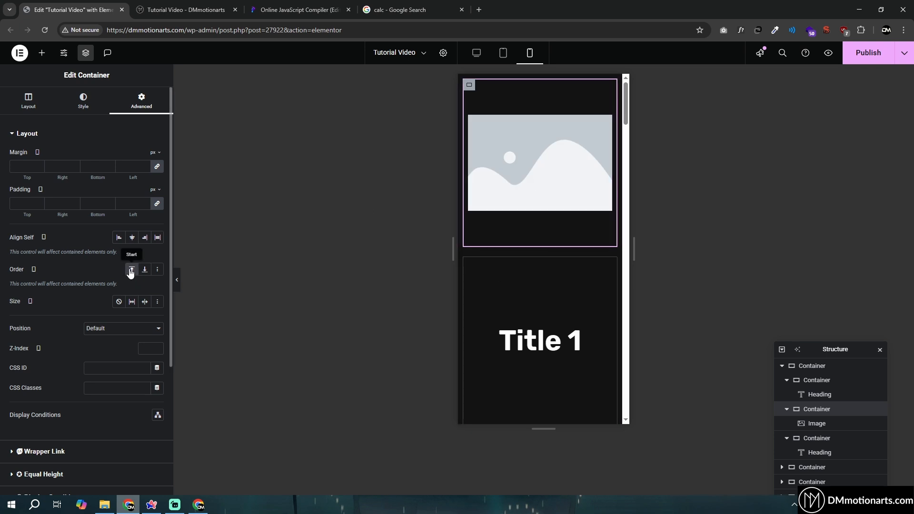
scroll(535, 273, "down", 3)
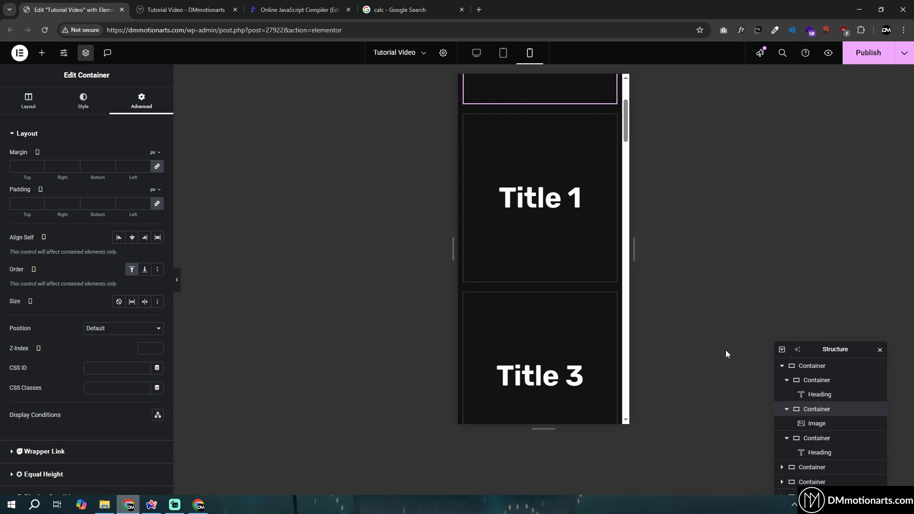
Move the Structure window beside the mobile preview, collapse the three nested containers in it, and select the image container
left_click_drag(805, 351, 732, 145)
left_click(715, 176)
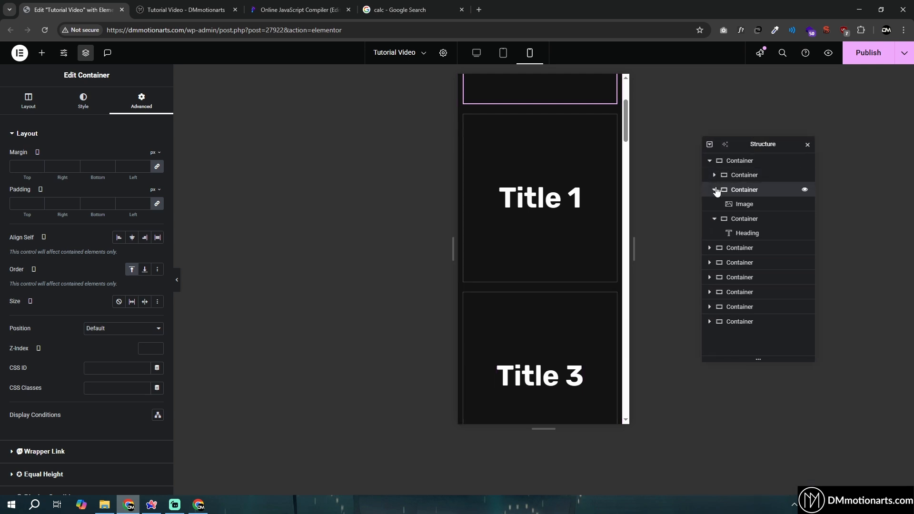
left_click(714, 189)
left_click(715, 204)
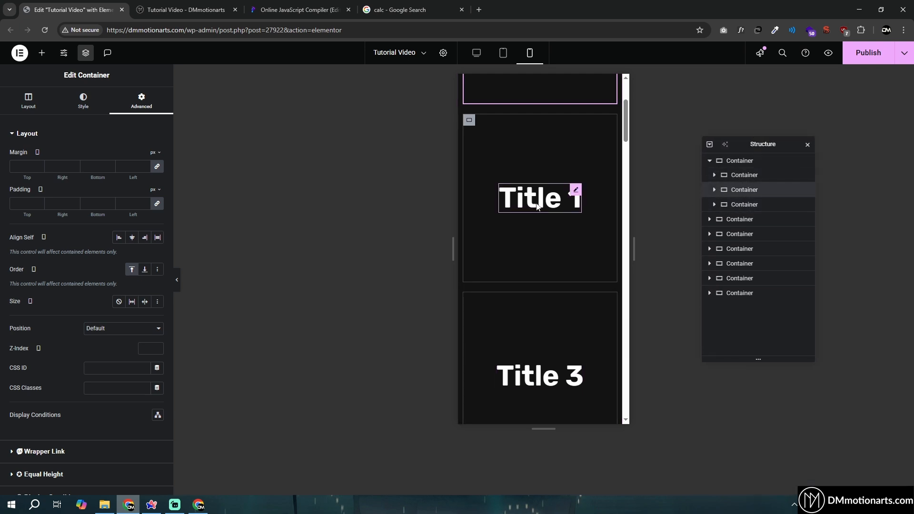
left_click(743, 193)
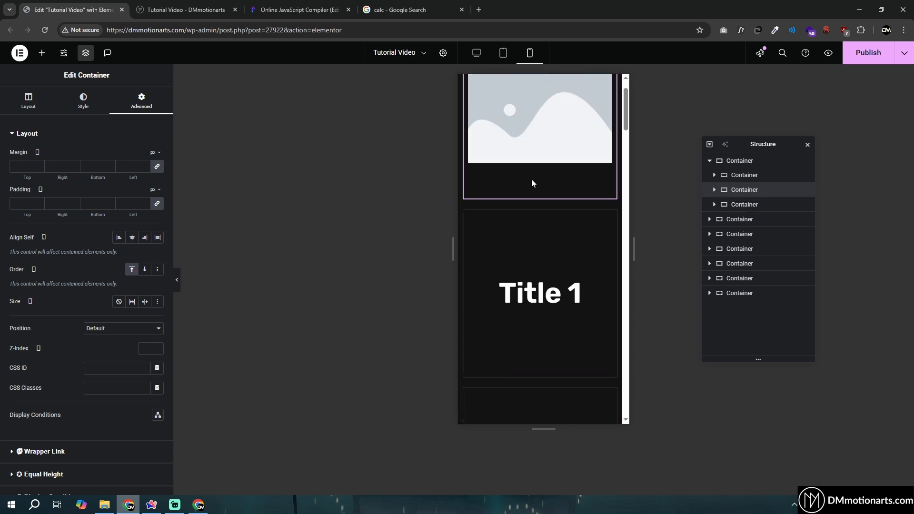
Try the End order on the image container in the mobile view and check the resulting stack
left_click(144, 269)
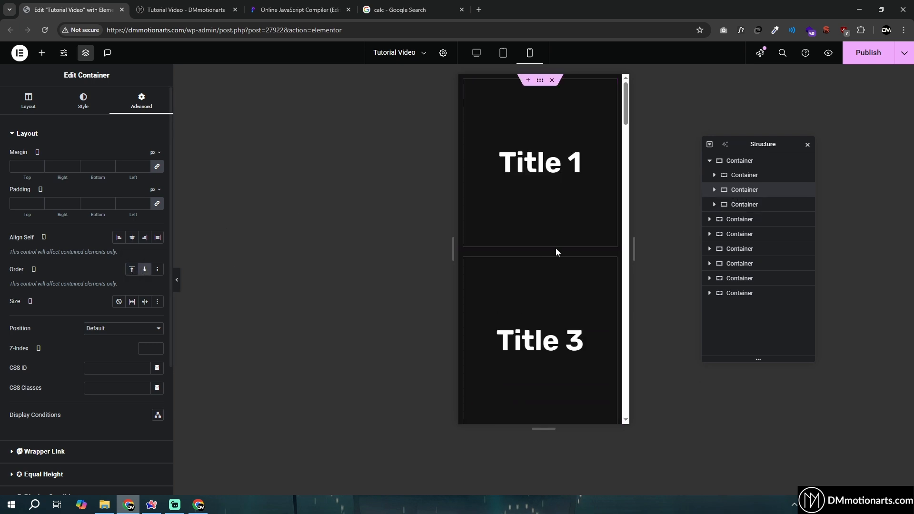
scroll(556, 248, "down", 4)
scroll(538, 258, "up", 4)
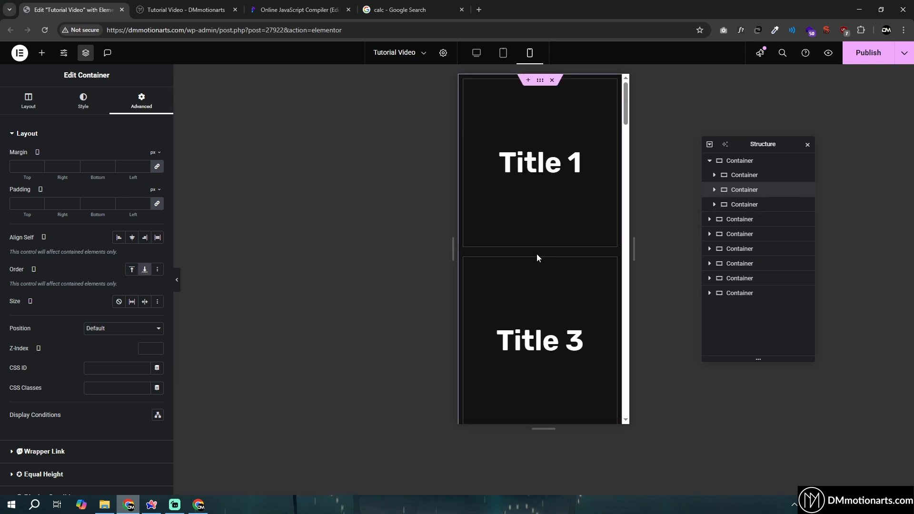
Give the image container a custom order of 1 in the mobile view and check the resulting stack
left_click(157, 270)
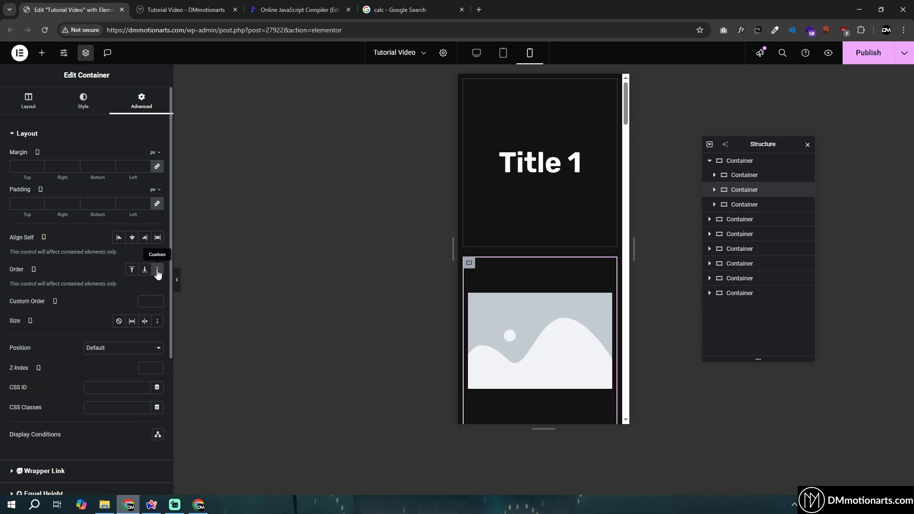
left_click(147, 302)
type("1")
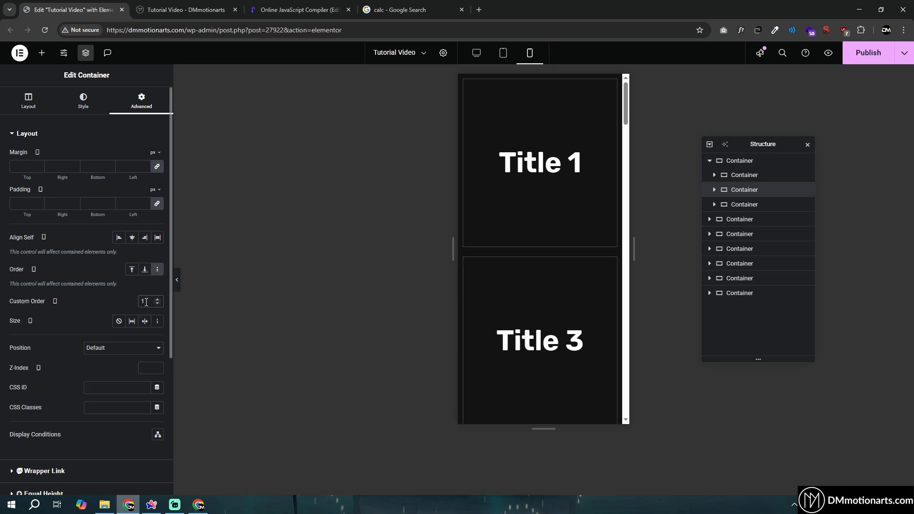
scroll(575, 285, "down", 5)
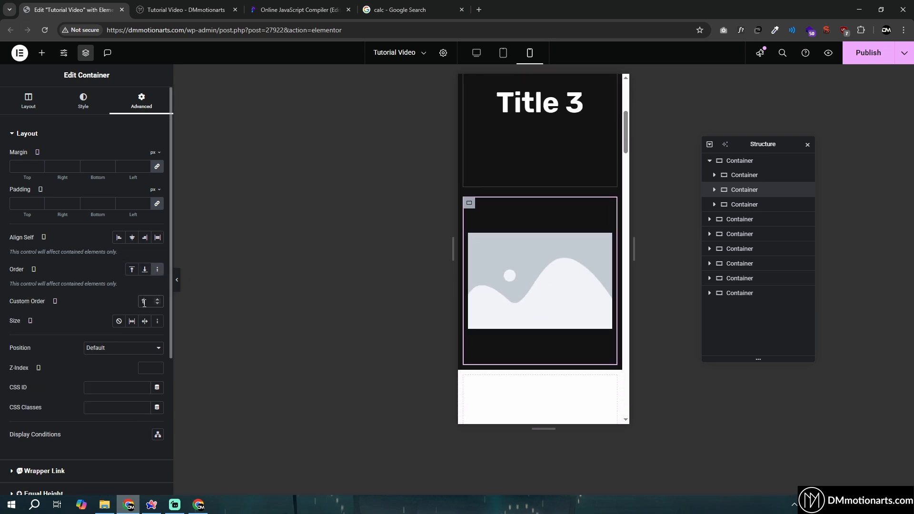
scroll(557, 307, "up", 5)
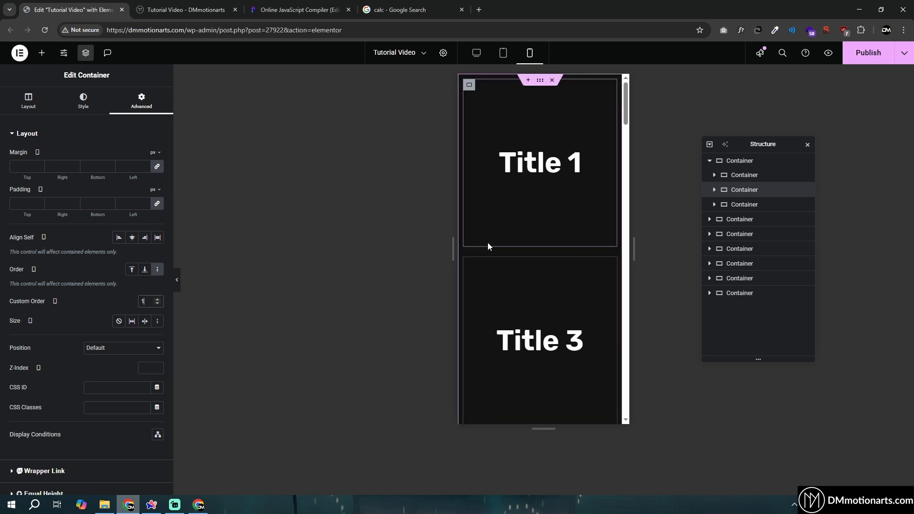
Give the Title 3 container a custom order of 2 in the mobile view
left_click(470, 262)
left_click(142, 101)
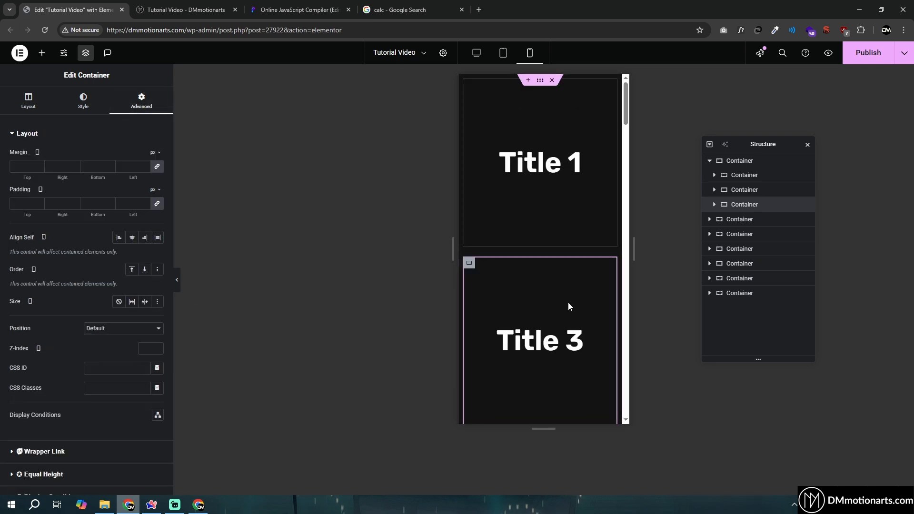
left_click(157, 270)
left_click(151, 301)
type("2")
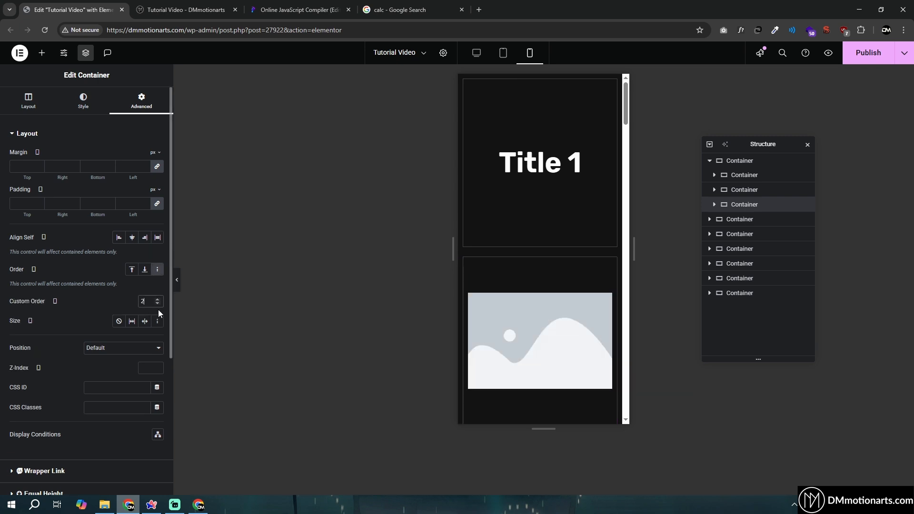
Give the Title 1 container a custom order of 3 in the mobile view
left_click(123, 112)
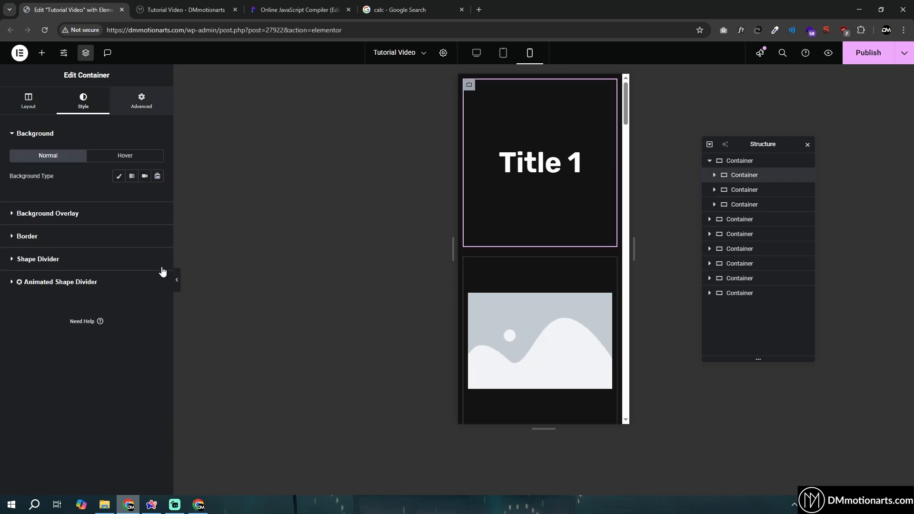
left_click(157, 270)
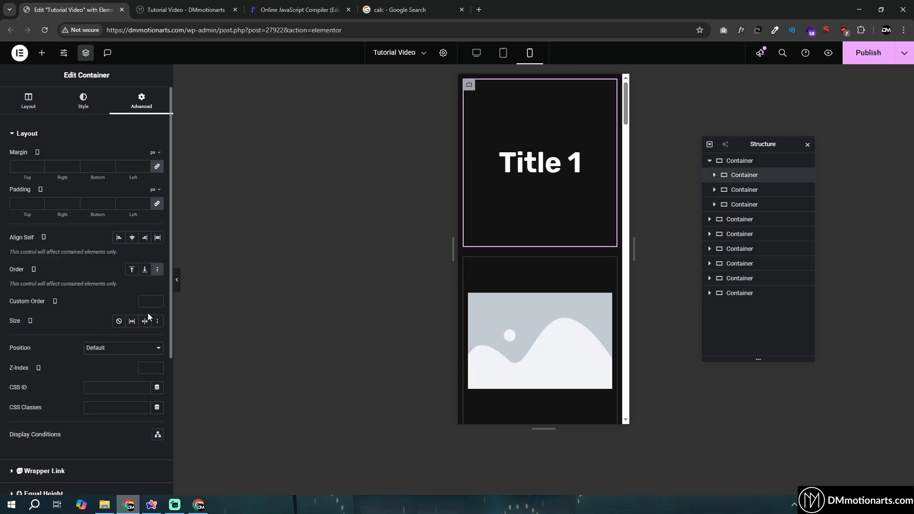
type("3")
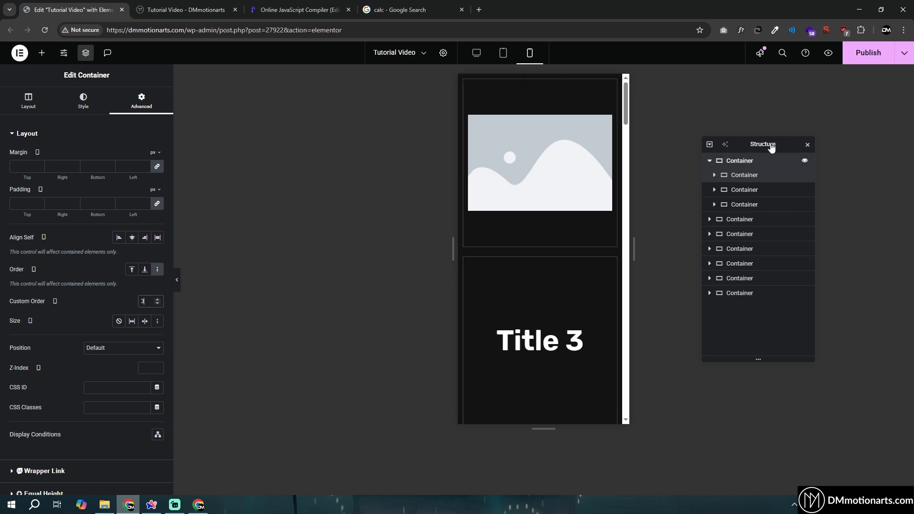
Move the Structure window farther from the mobile preview and review the custom order of each of the three nested containers
left_click(761, 161)
left_click_drag(760, 151, 774, 136)
left_click(755, 165)
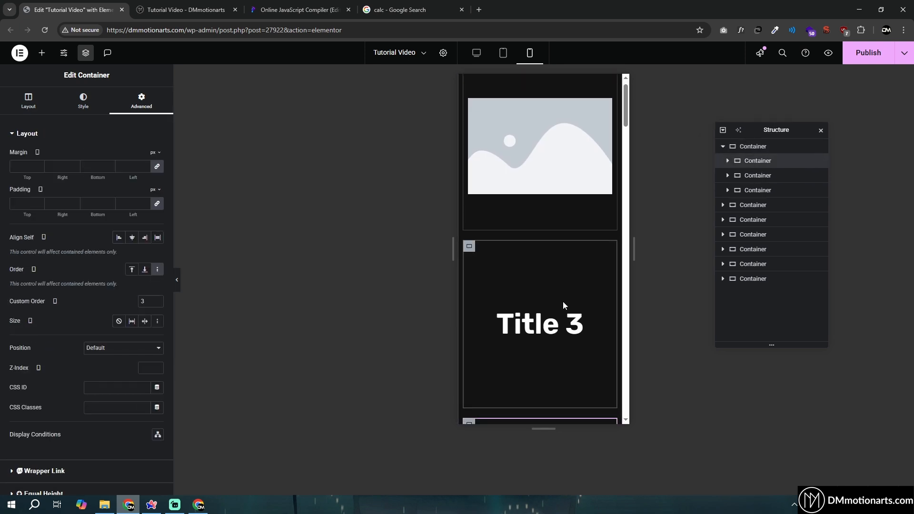
left_click(759, 176)
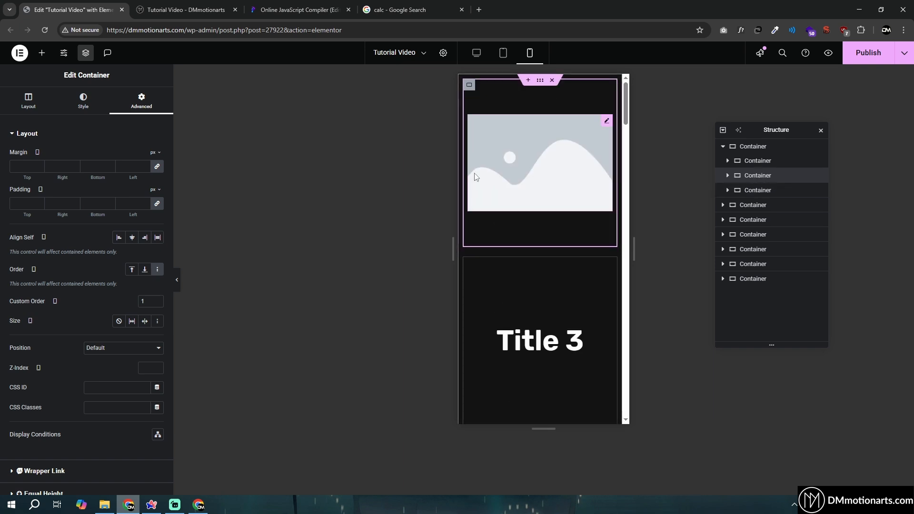
left_click(758, 190)
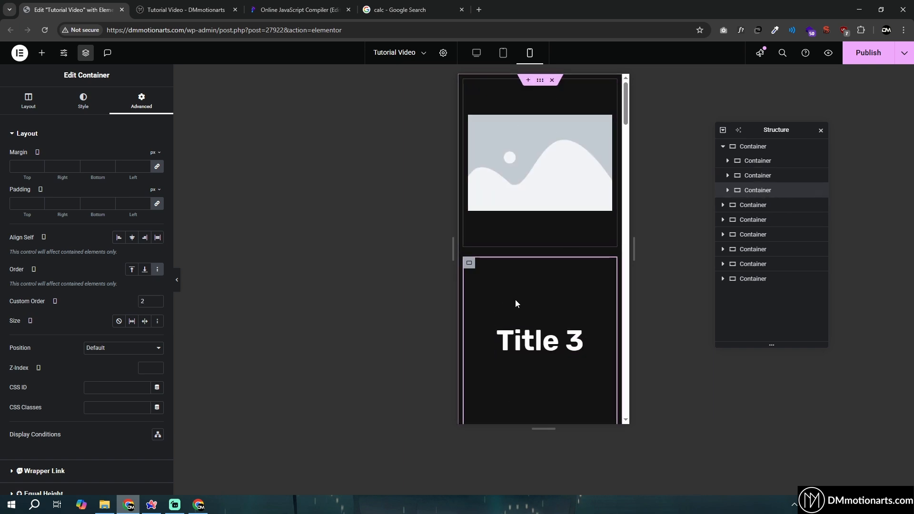
scroll(549, 293, "up", 2)
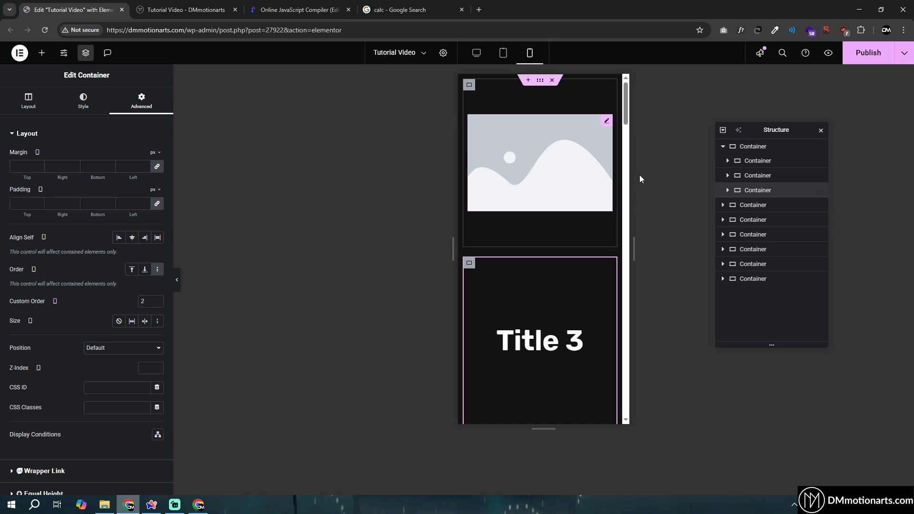
Try the Column - reversed direction on the outer container, restore Column - vertical, and open its advanced settings
left_click(761, 149)
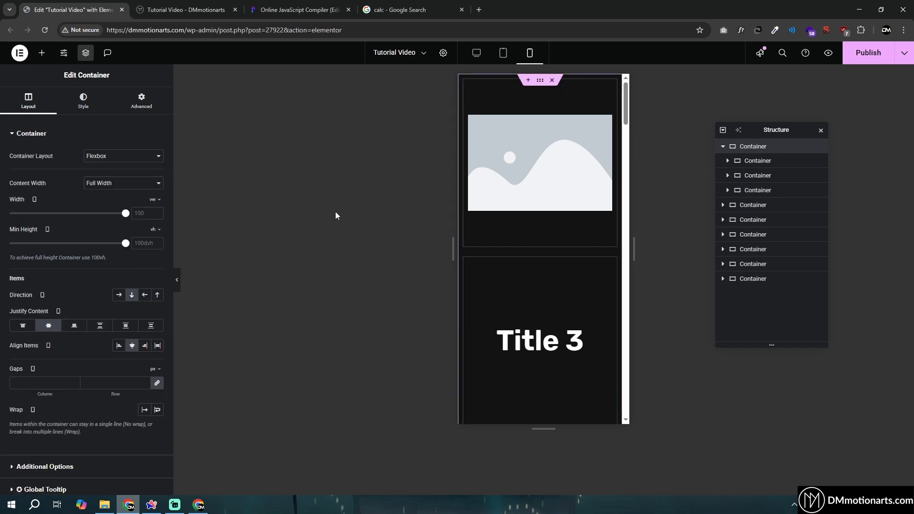
left_click(159, 296)
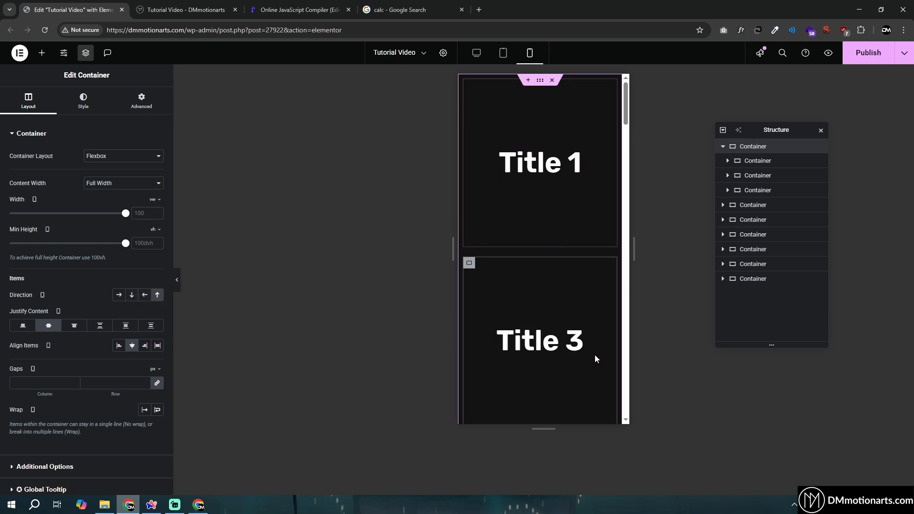
left_click(131, 297)
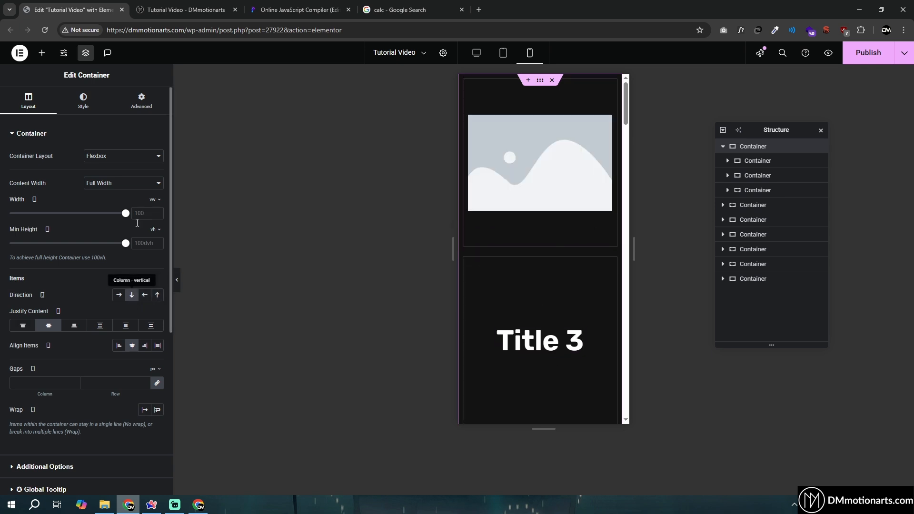
left_click(142, 101)
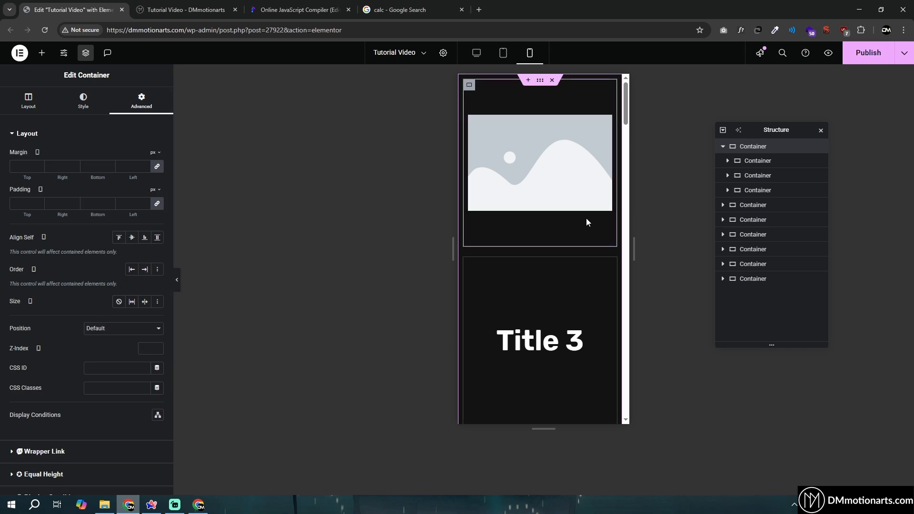
Switch to the desktop view and examine the header container's layout settings and its nested image and heading
left_click(476, 53)
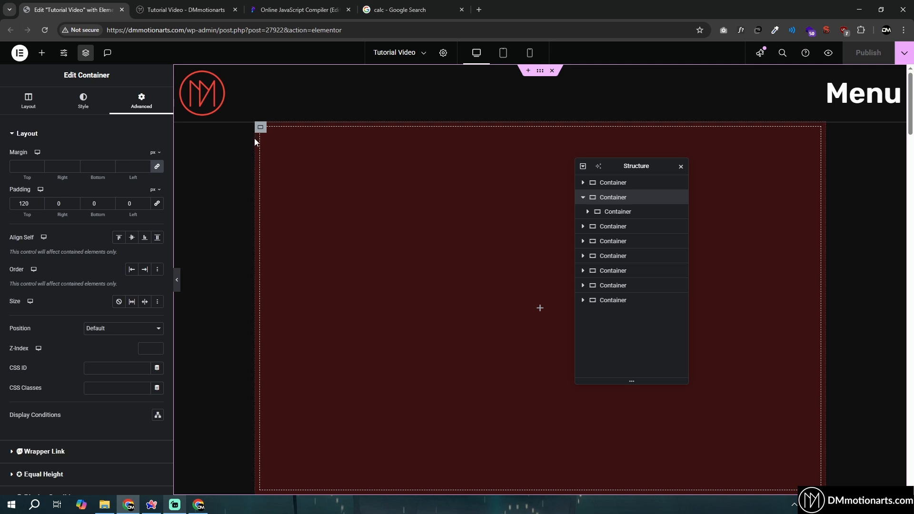
left_click(615, 183)
left_click(29, 101)
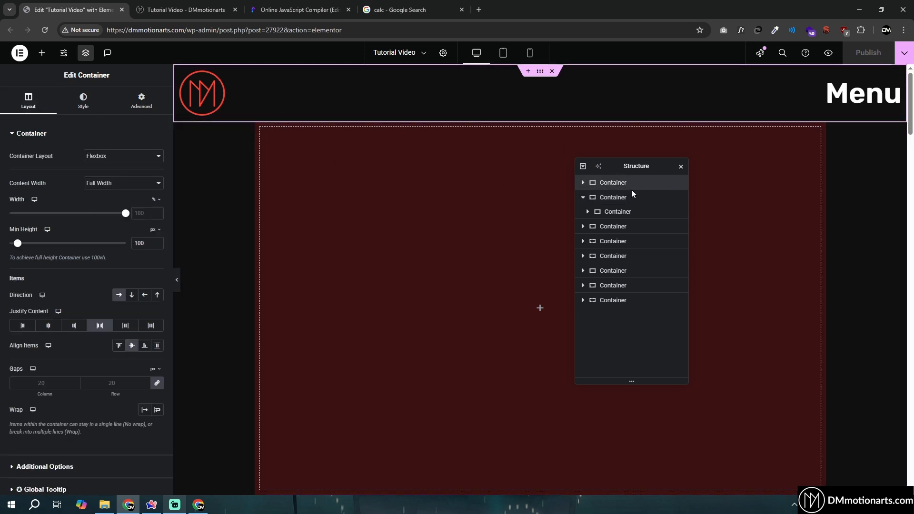
left_click_drag(624, 167, 589, 150)
left_click(549, 168)
left_click(580, 182)
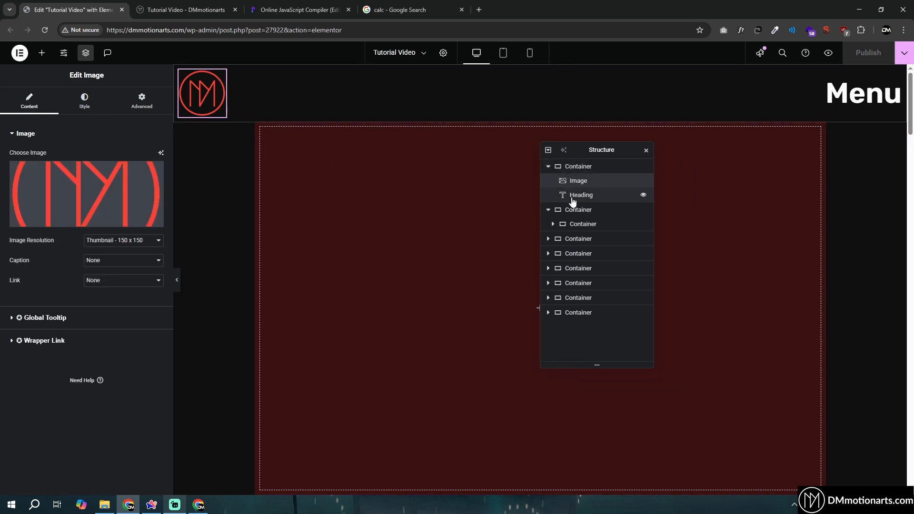
left_click(578, 196)
left_click(576, 167)
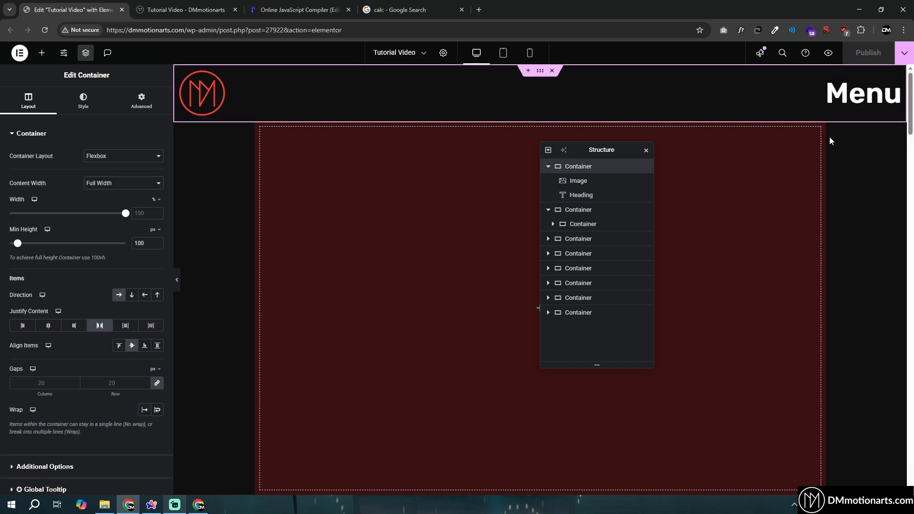
Collapse the header container in the structure and inspect the second container's layout and its nested container's background
left_click(549, 166)
left_click(568, 182)
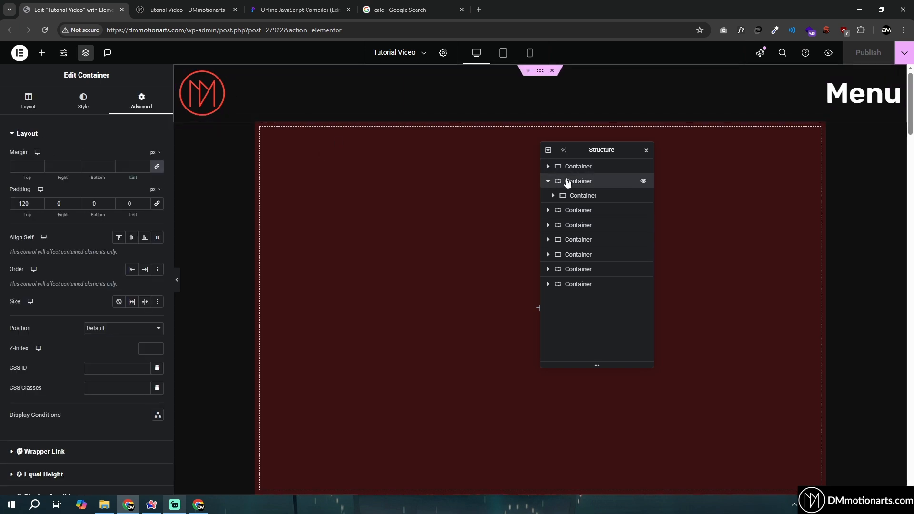
left_click(28, 104)
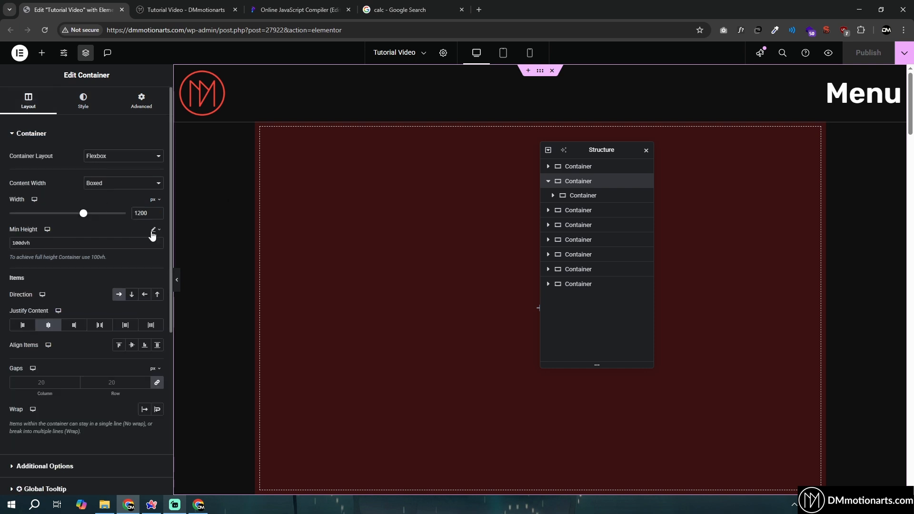
left_click(551, 192)
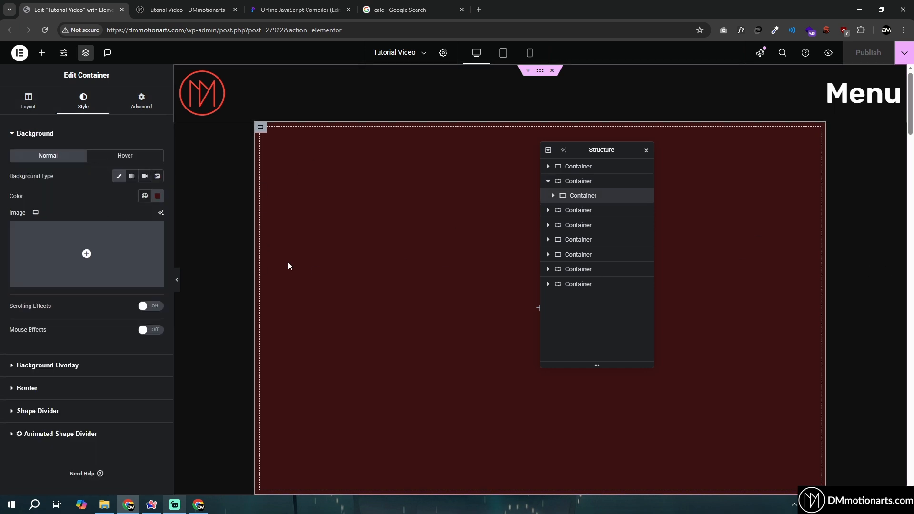
Unlink the header container's padding values and set 20 px for top and bottom and 50 px for right
left_click(578, 169)
left_click(147, 109)
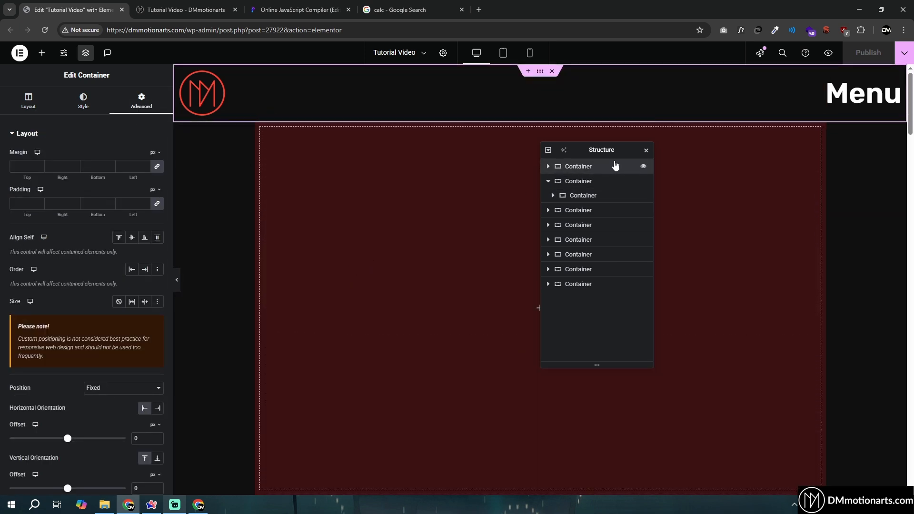
left_click(467, 193)
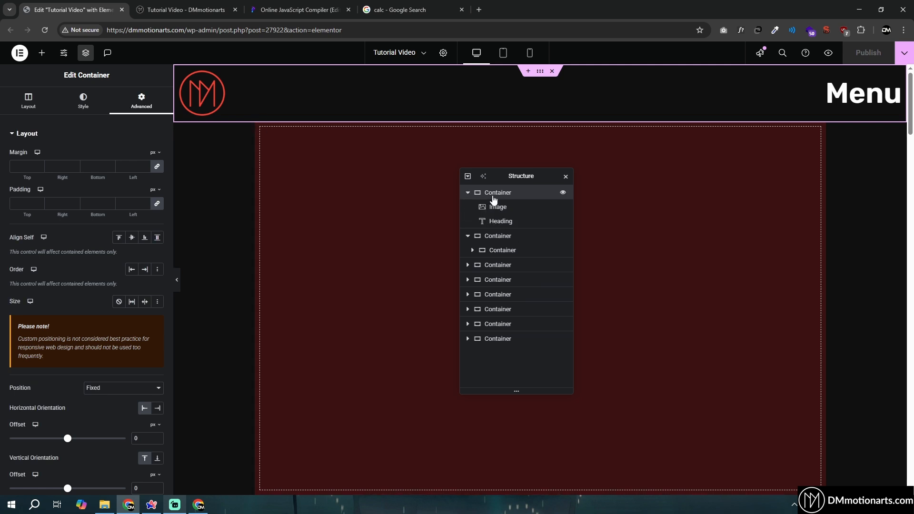
left_click(159, 203)
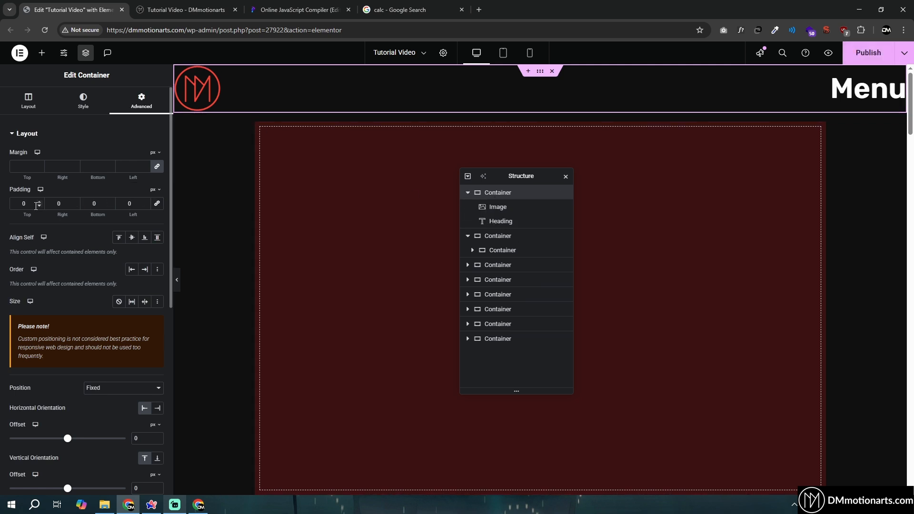
type("2")
left_click(91, 204)
type("2")
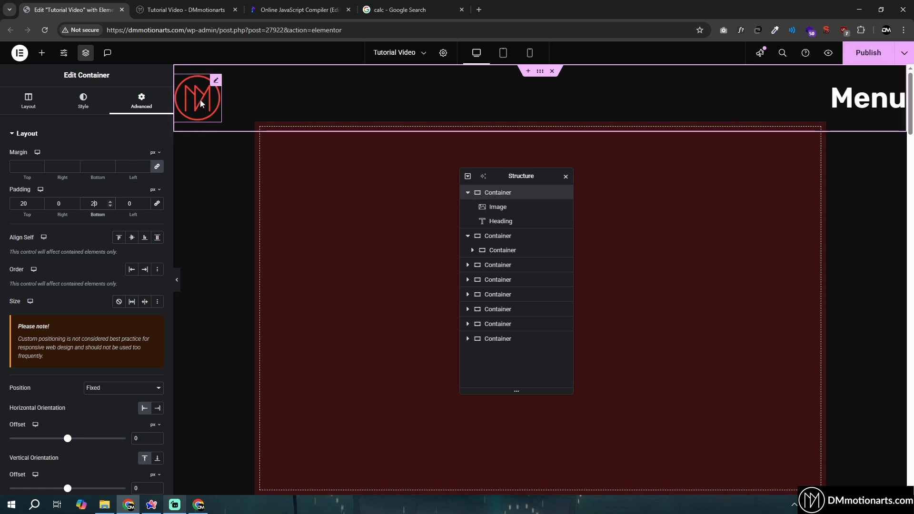
left_click(53, 205)
type("5")
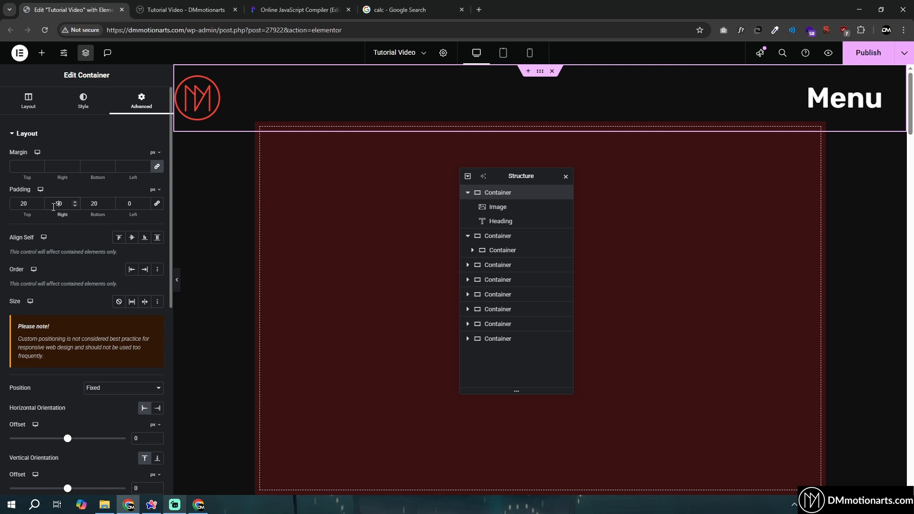
Set the header container's top and bottom padding to 10 px and its left padding to 50 px
double_click(28, 204)
type("1010")
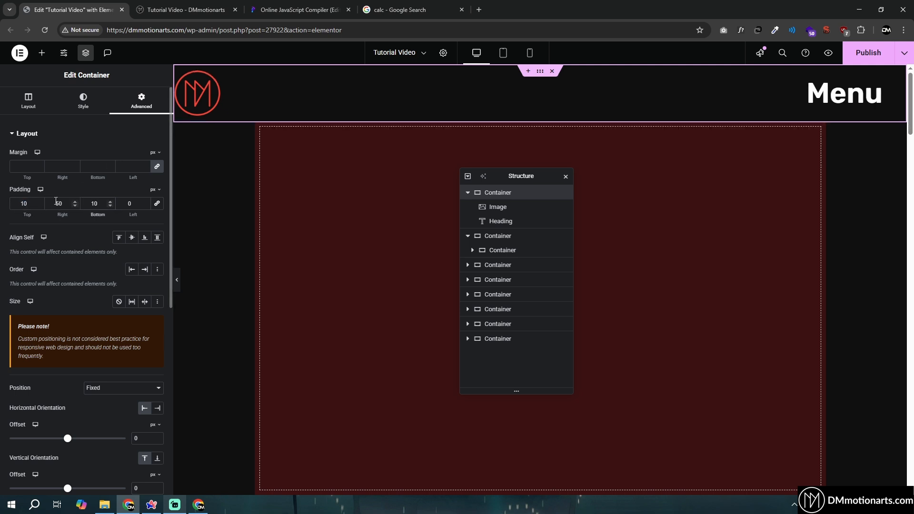
type("50")
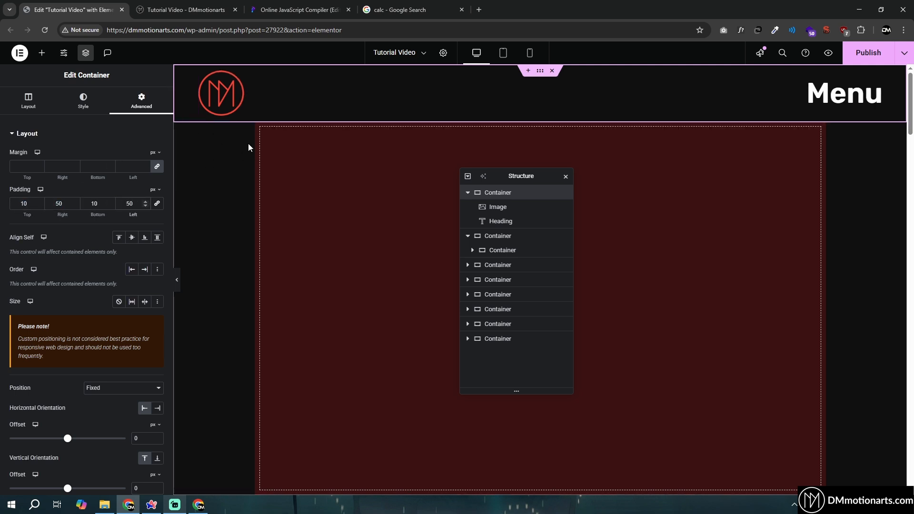
Save the page and hide the editing panel to view the header at full width
key("ctrl+s")
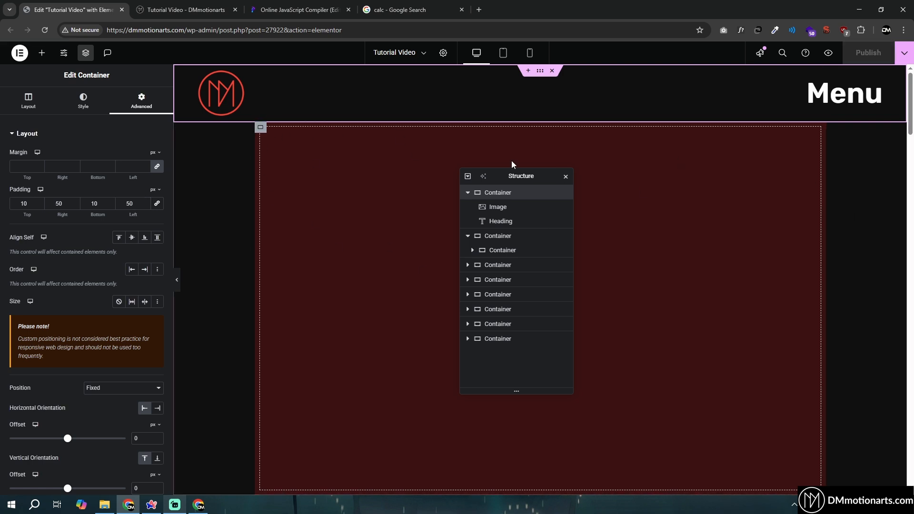
left_click(178, 280)
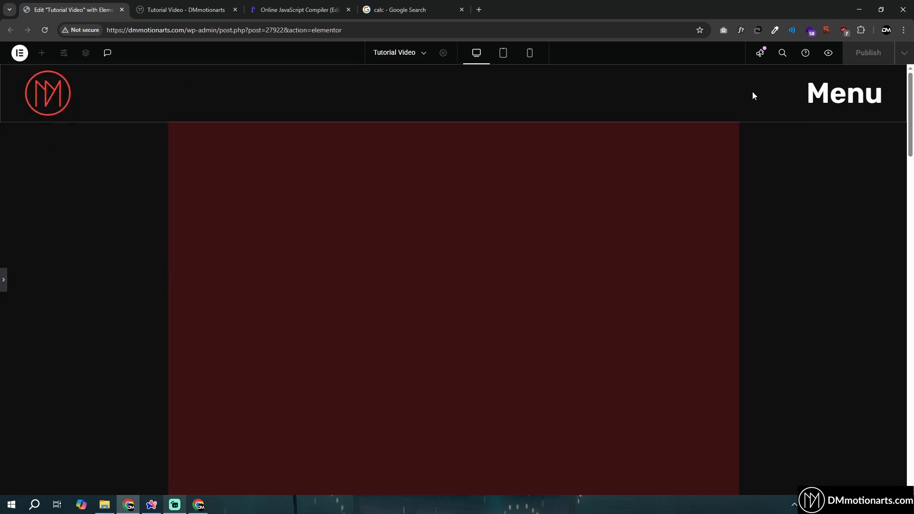
Restore the editing panel and narrow the live page's responsive preview to about 1211 px wide
left_click(4, 281)
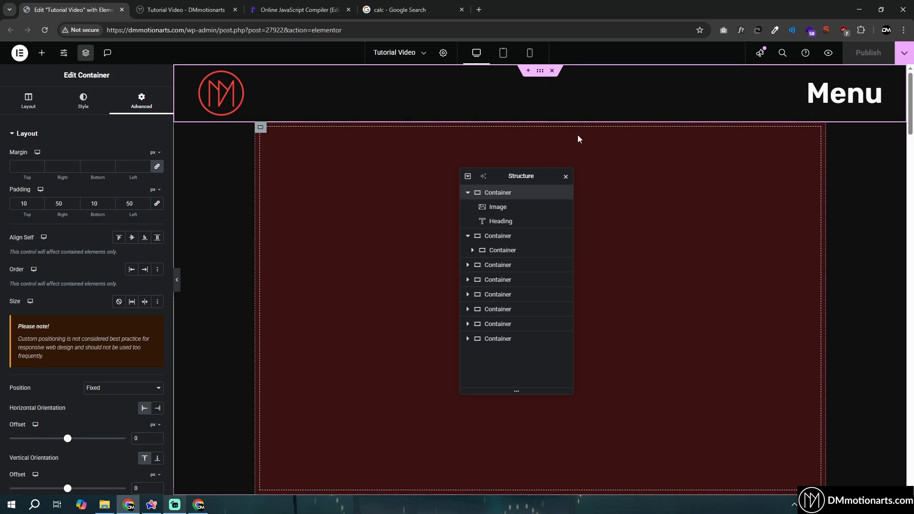
left_click(151, 5)
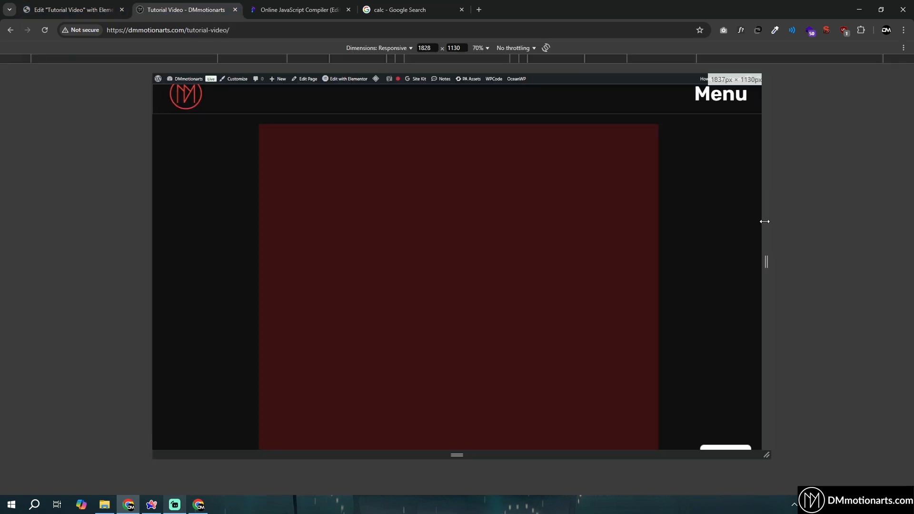
left_click_drag(764, 221, 658, 231)
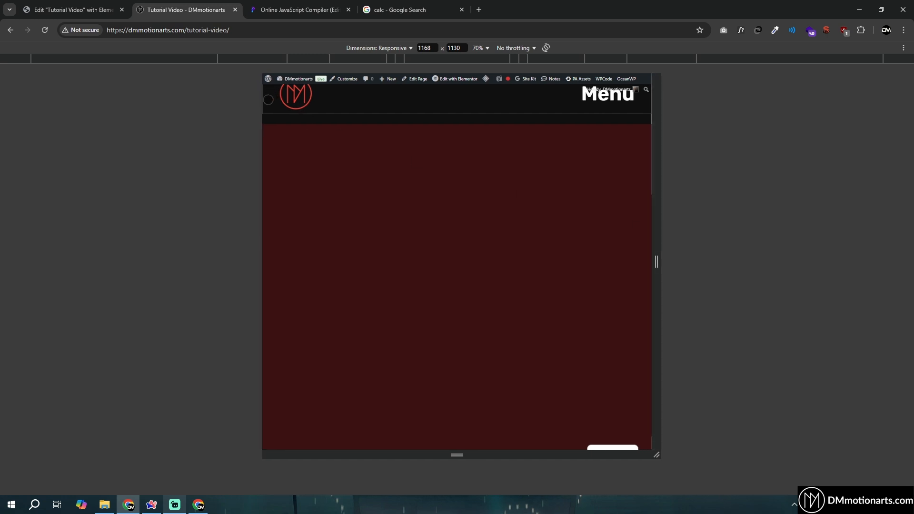
mouse_move(648, 185)
left_mouse_down()
mouse_move(670, 186)
mouse_move(636, 187)
mouse_move(663, 189)
left_mouse_up()
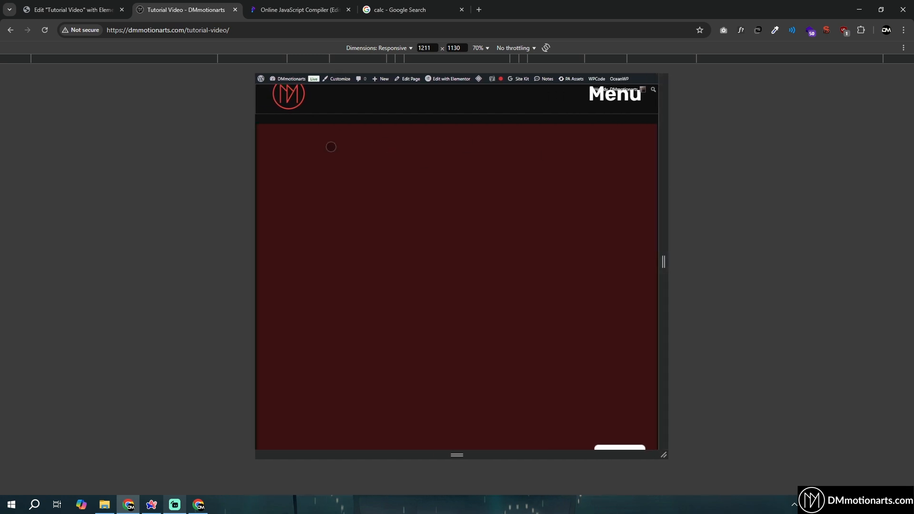
Set the second container's left and right padding to 20 px in the editor and save the page
left_click(116, 10)
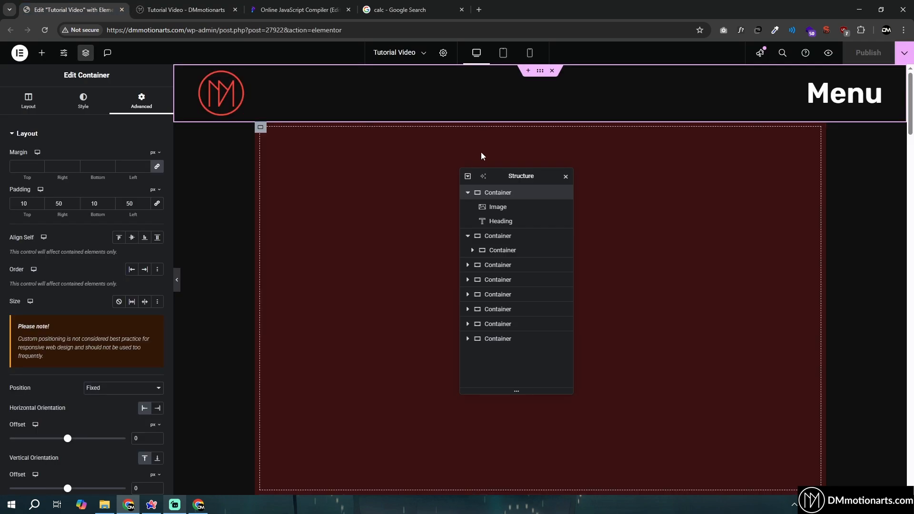
left_click(498, 236)
left_click(153, 105)
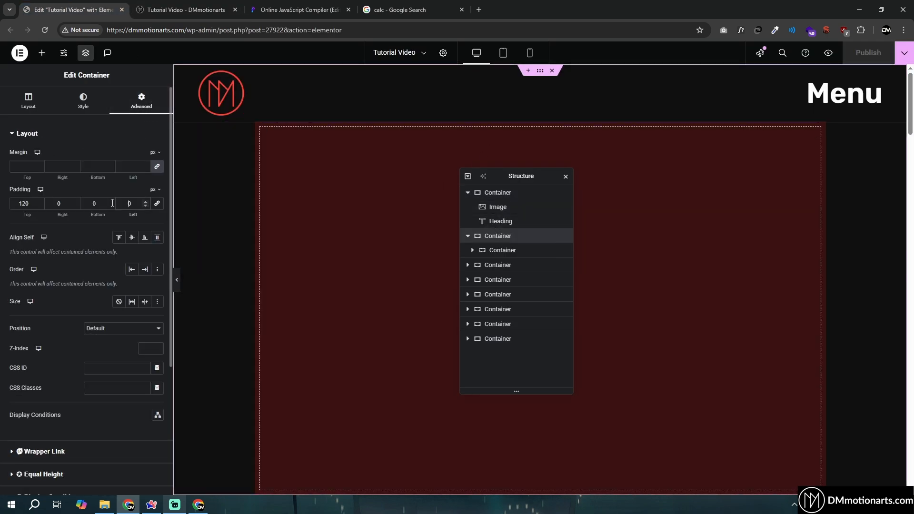
type("1")
left_click(55, 204)
type("1")
double_click(128, 203)
type("20")
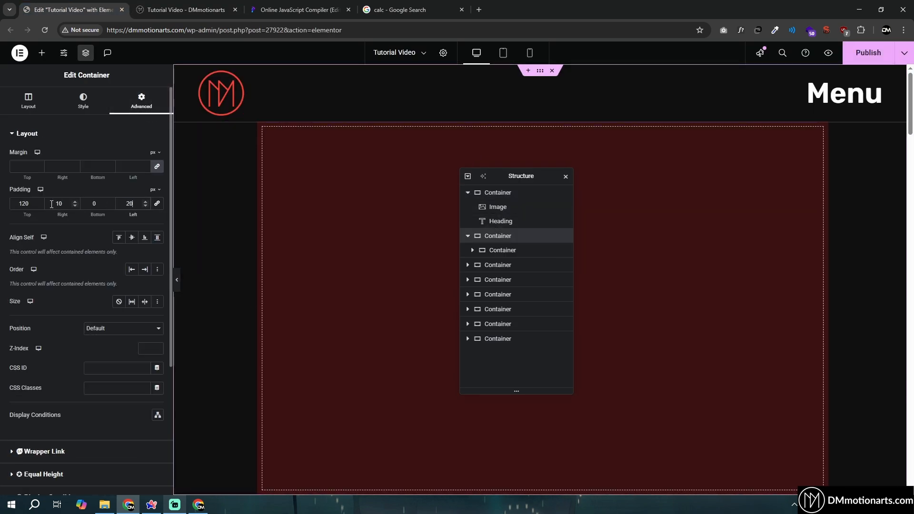
double_click(51, 203)
type("20")
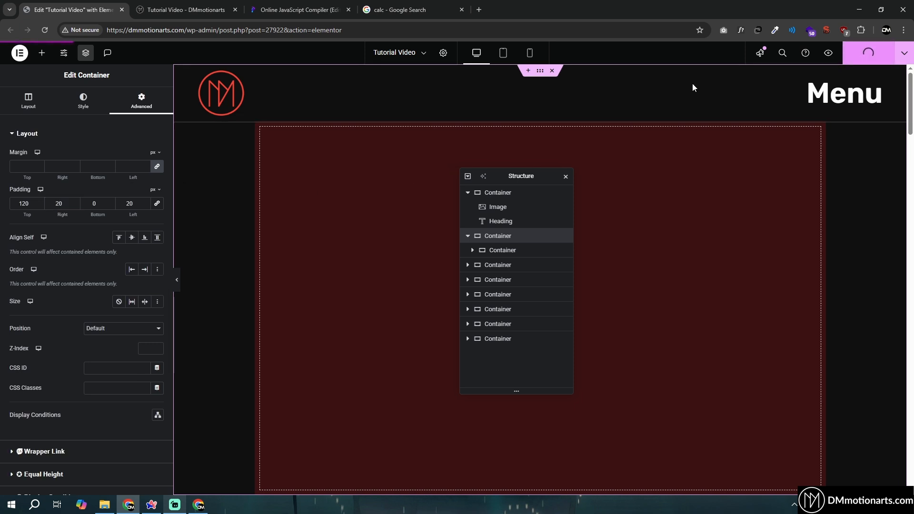
Check the live page with the preview widened to about 2685 px and narrowed to about 1191 px
left_click(178, 6)
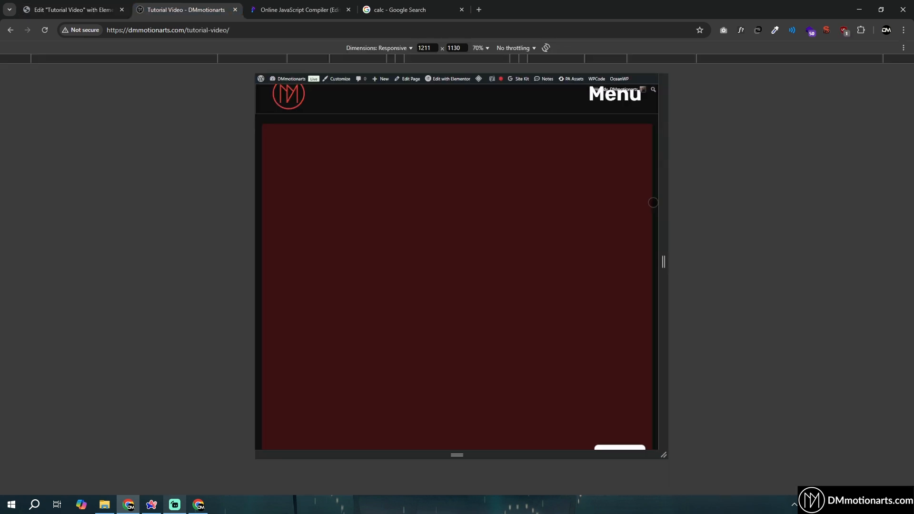
left_click_drag(668, 204, 910, 224)
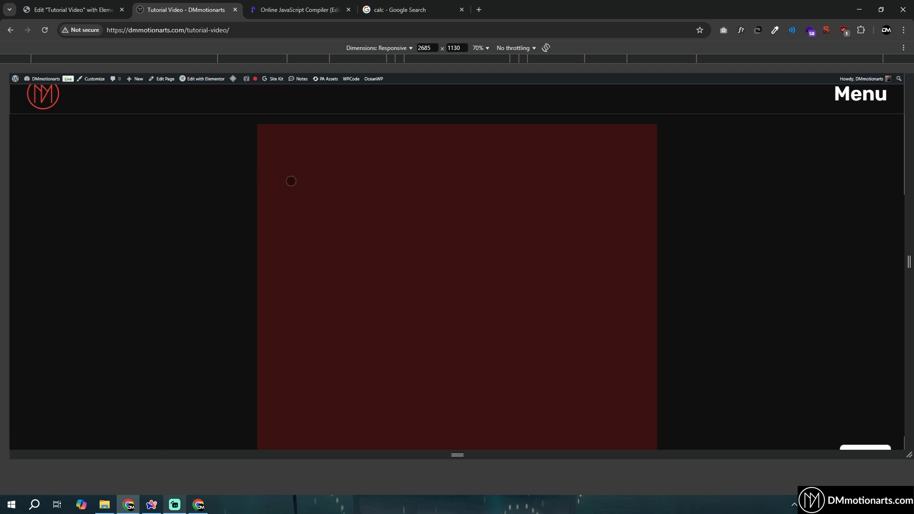
left_click_drag(910, 225, 658, 227)
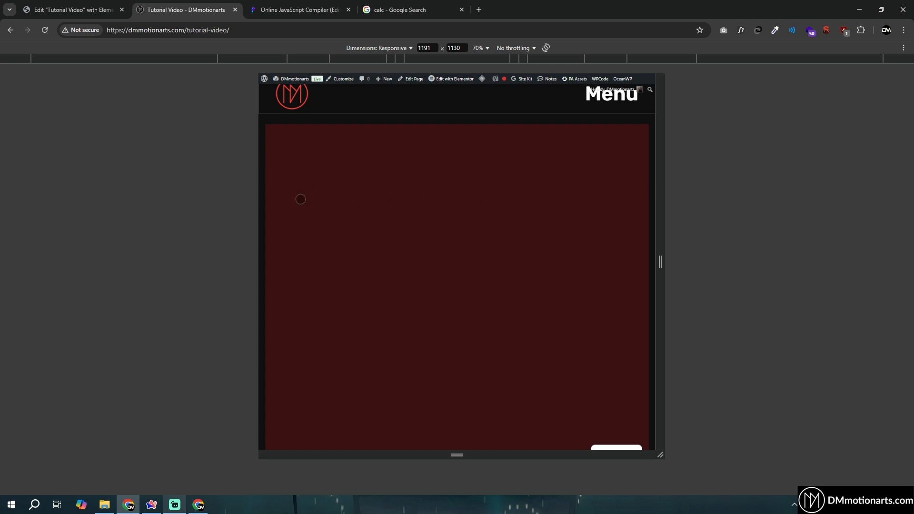
Reselect the second container in the editor and compare its side spacing with the header's on the live page at about 1123 px wide
left_click(71, 10)
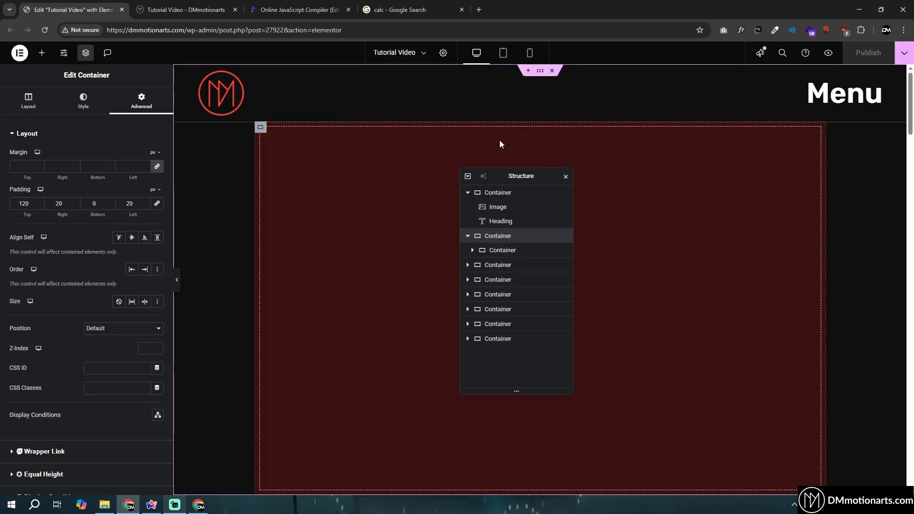
left_click(487, 236)
key("ctrl+Tab")
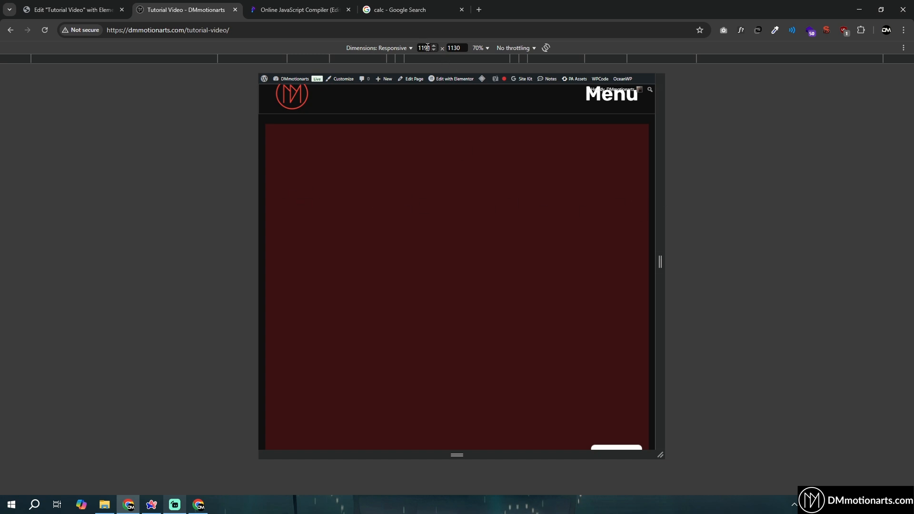
left_click_drag(659, 207, 655, 207)
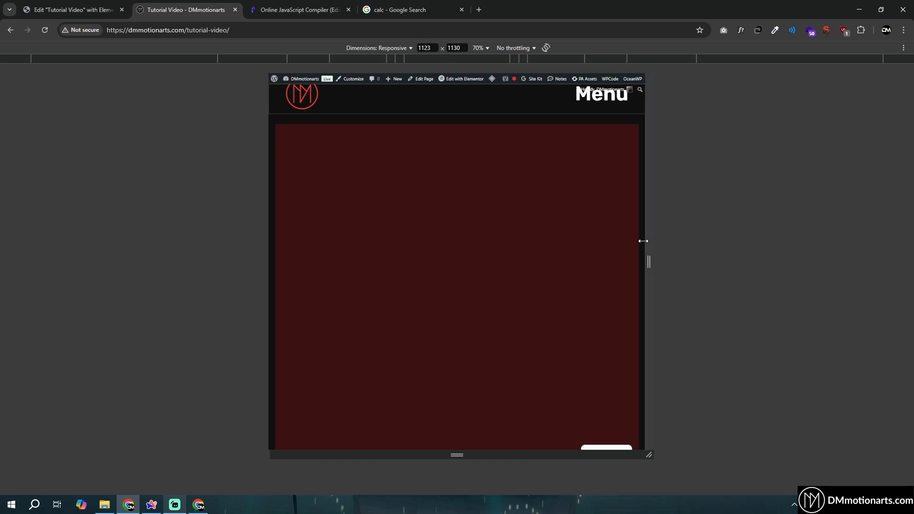
left_click_drag(656, 241, 662, 241)
Inspect the header container's padding and layout settings and view the live page with the preview widened to about 2443 px
left_click(74, 10)
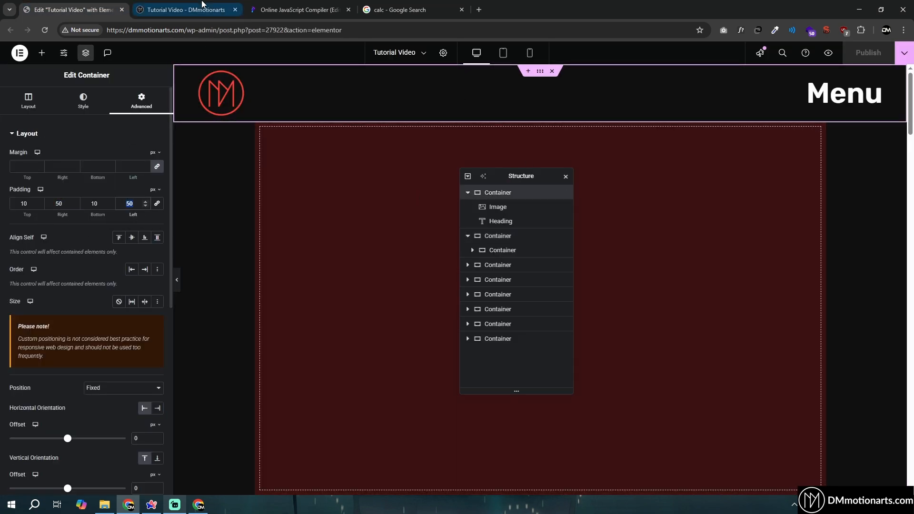
left_click(184, 10)
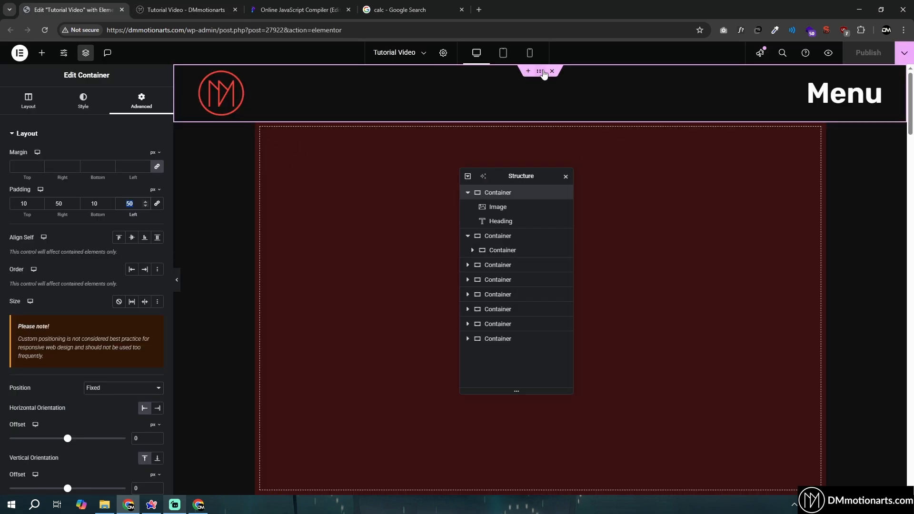
left_click(544, 72)
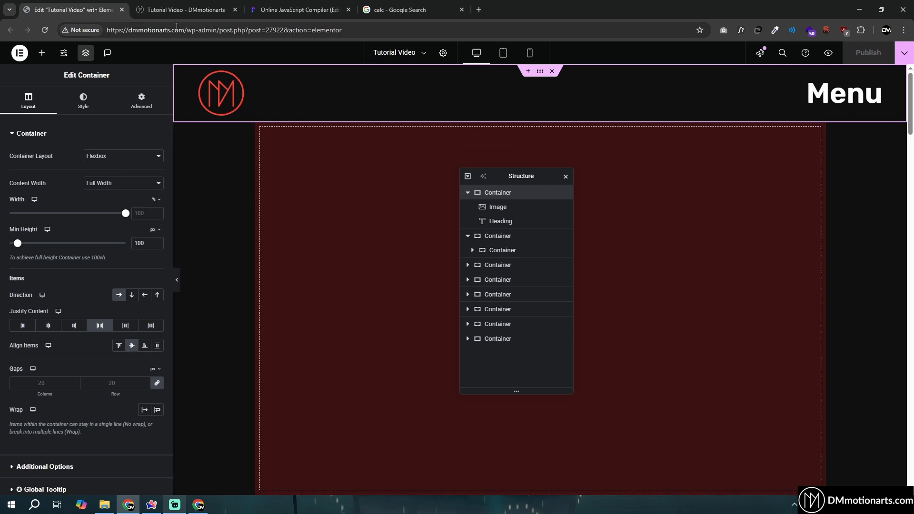
left_click(184, 9)
left_click_drag(253, 165, 155, 154)
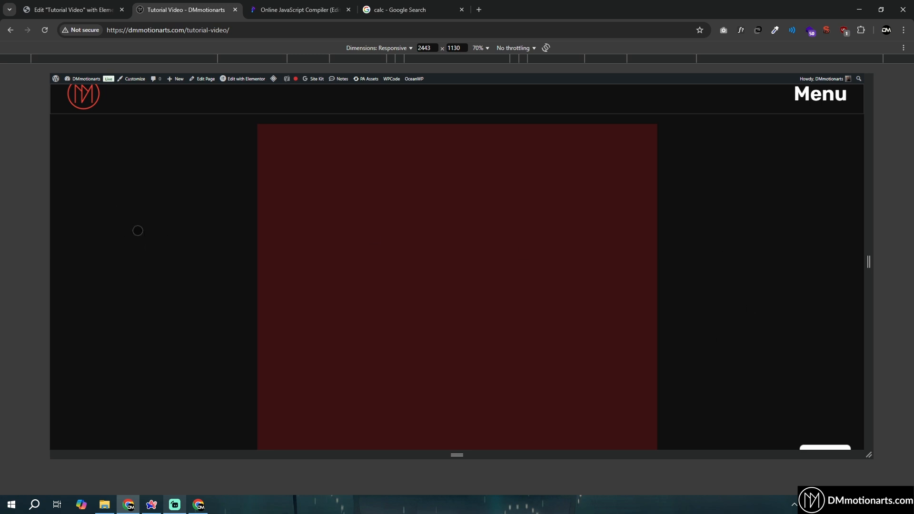
left_click(96, 6)
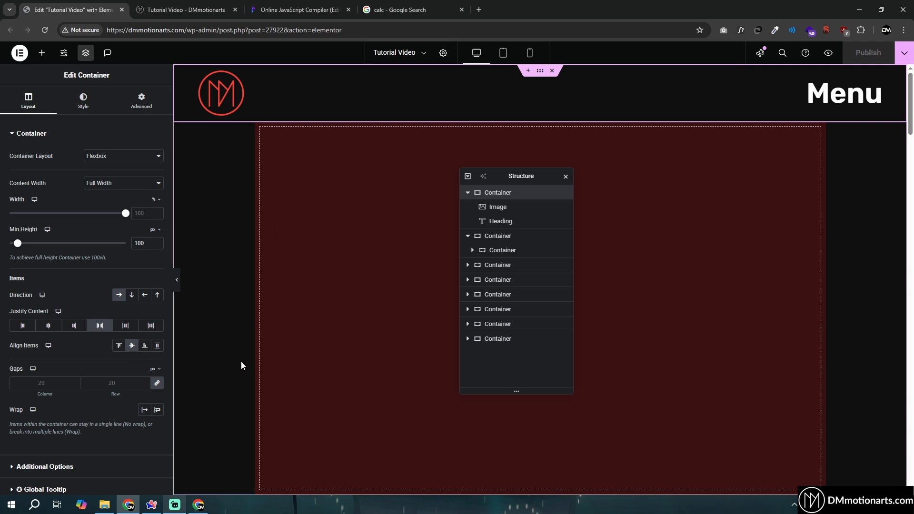
Open the JavaScript compiler page and examine the min() formulas for padding-left and padding-right, including the (100% - 1500px) / 2 part
left_click(151, 506)
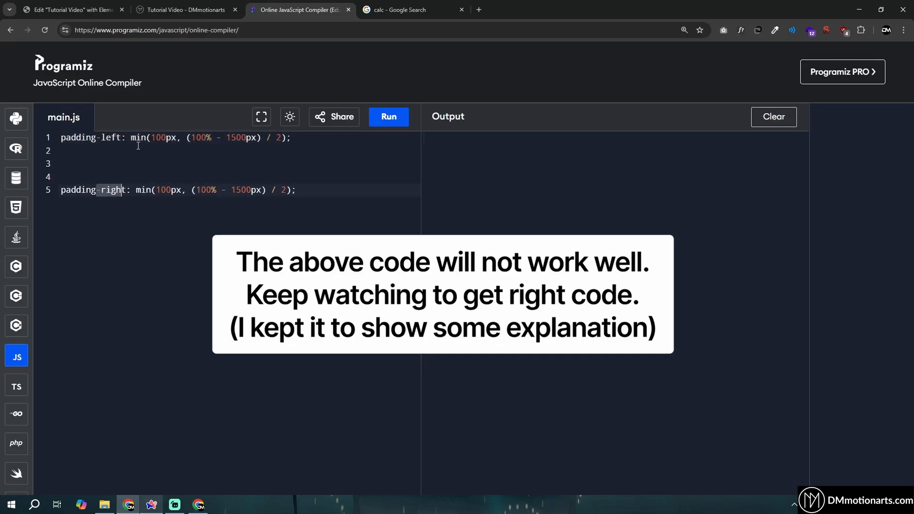
left_click(166, 137)
left_click_drag(191, 138, 287, 138)
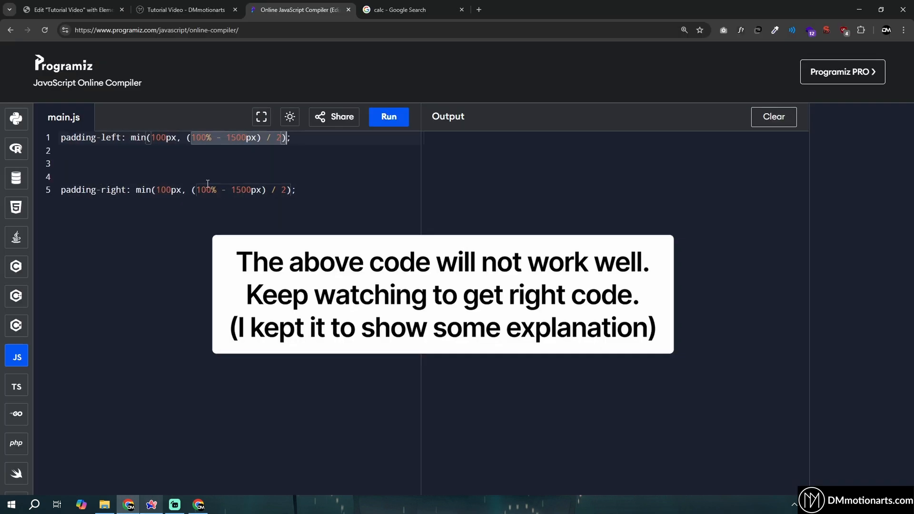
left_click_drag(156, 190, 306, 190)
left_click(307, 192)
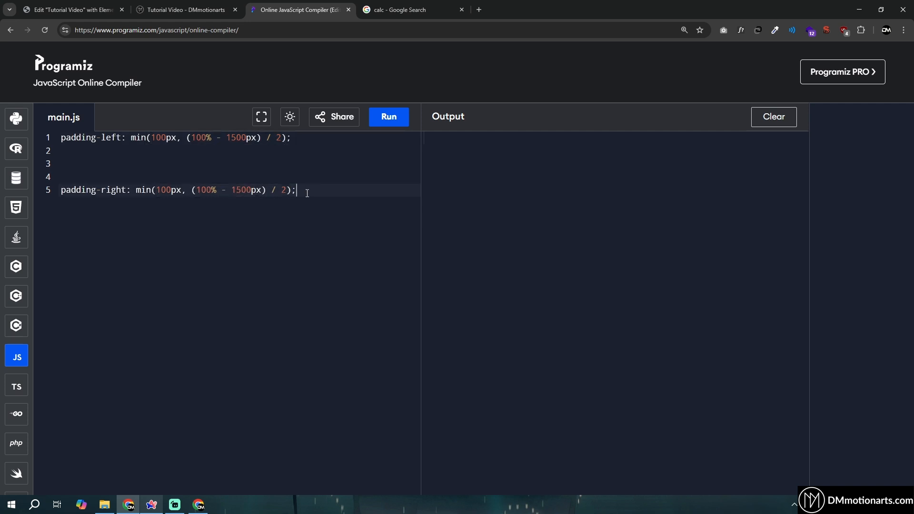
left_click_drag(150, 138, 283, 139)
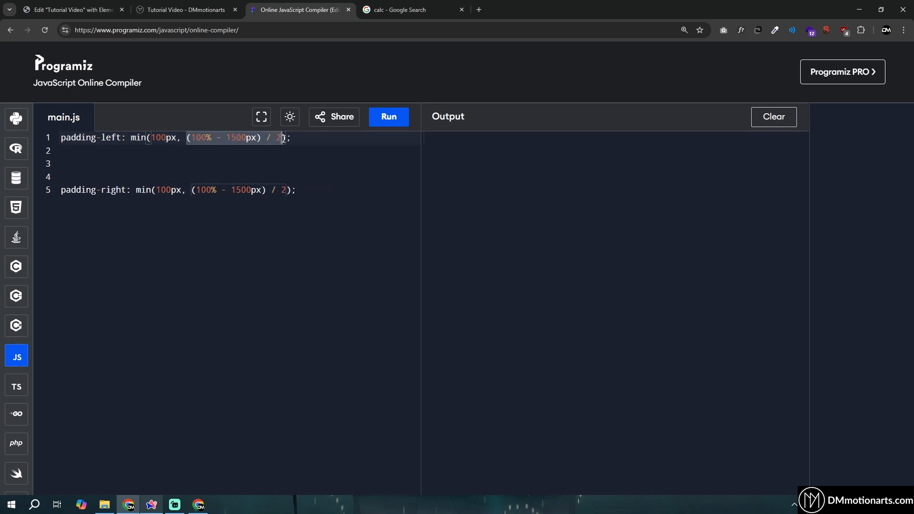
left_click(214, 146)
left_click_drag(187, 138, 288, 138)
left_click(245, 148)
left_click_drag(227, 139, 268, 141)
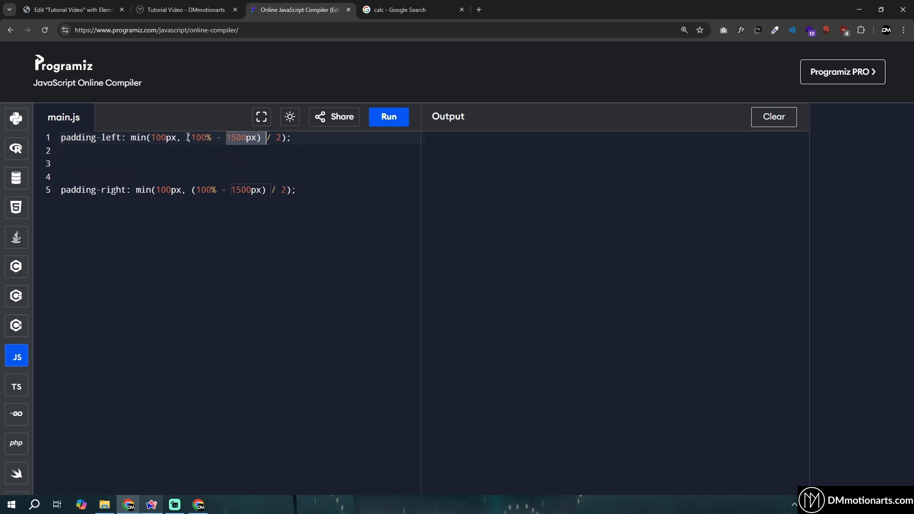
left_click_drag(188, 137, 287, 138)
Return to the live page and narrow its responsive preview to about 2077 px wide
left_click(206, 5)
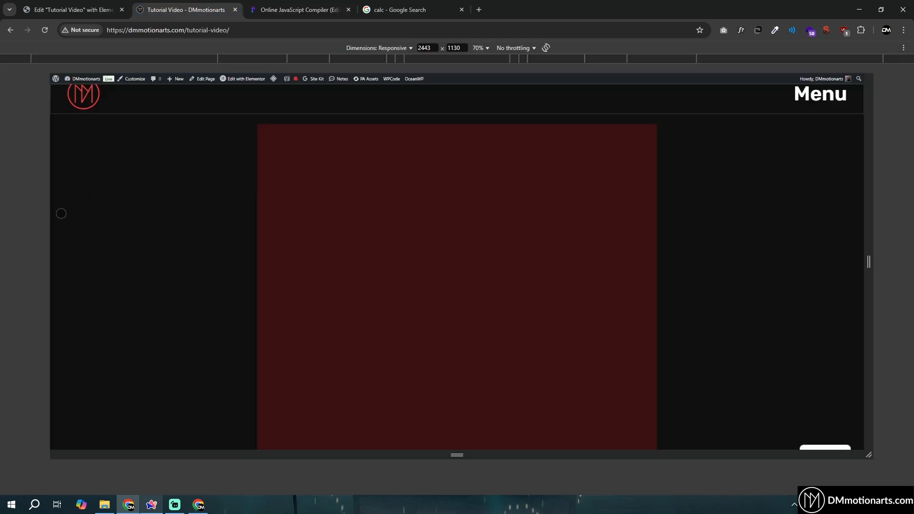
double_click(421, 46)
left_click_drag(868, 227, 812, 227)
Change 1500px to 1200px in the padding-left formula and compare it with the second container's boxed width in the editor
left_click(268, 5)
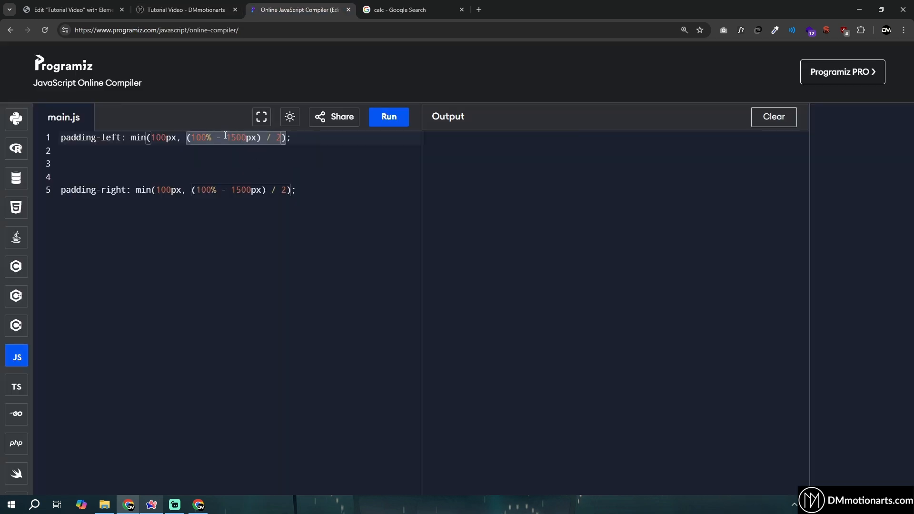
left_click_drag(226, 137, 257, 137)
left_click(258, 138)
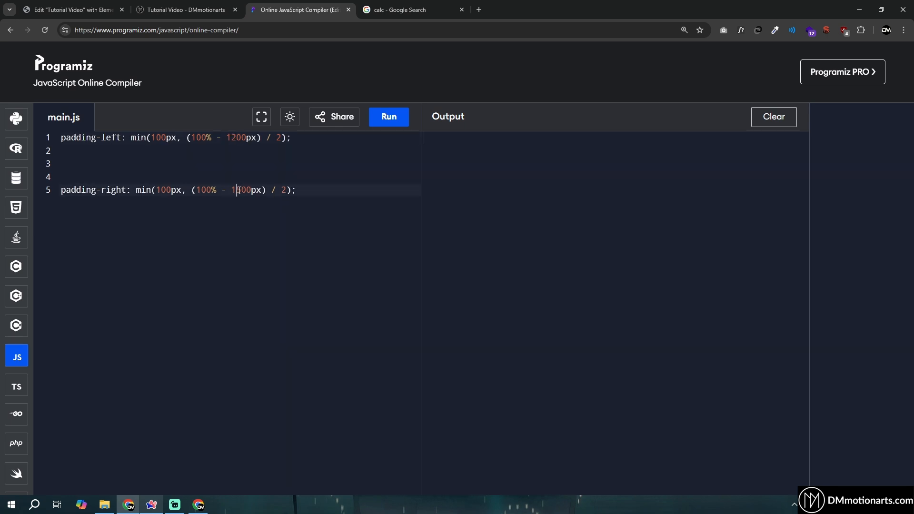
key("ctrl+1")
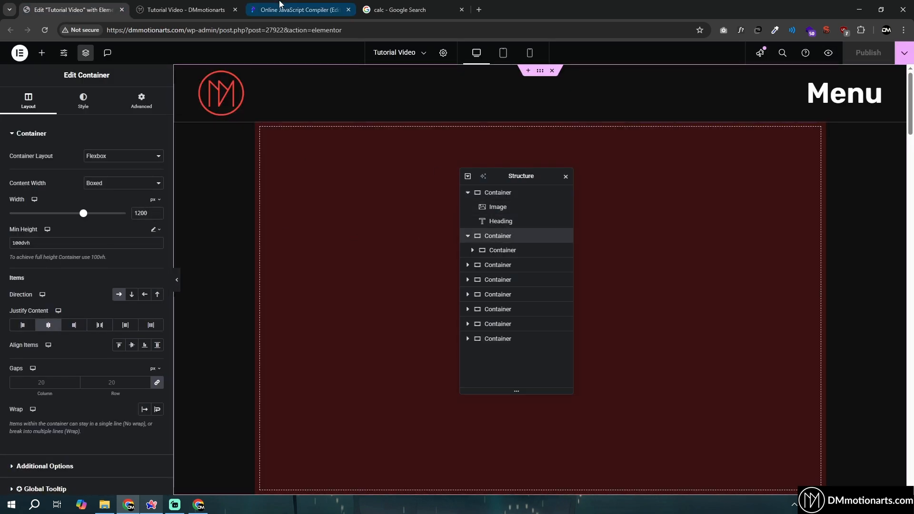
left_click(300, 10)
Start the screen marker over the live page and draw red arrows across the full page and the content container, separated by a minus sign
key("ctrl+2")
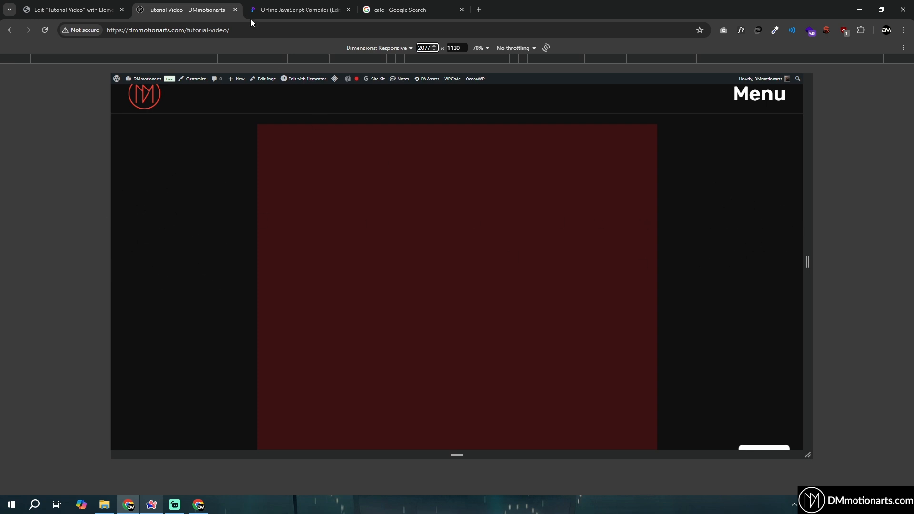
left_click(286, 10)
left_click(185, 6)
key("ctrl+alt+s")
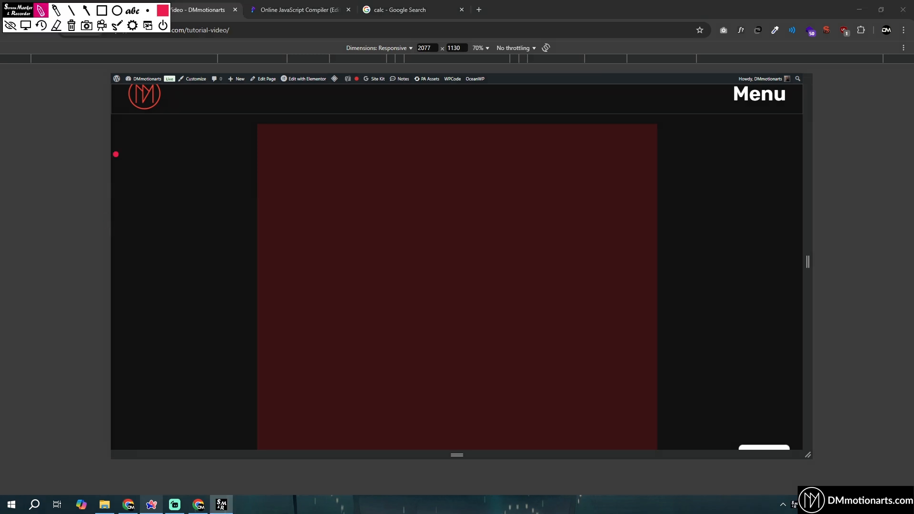
mouse_move(120, 217)
left_mouse_down()
mouse_move(113, 225)
mouse_move(797, 239)
mouse_move(793, 249)
left_mouse_up()
mouse_move(266, 296)
left_mouse_down()
mouse_move(277, 322)
mouse_move(563, 301)
mouse_move(656, 304)
mouse_move(633, 313)
left_mouse_up()
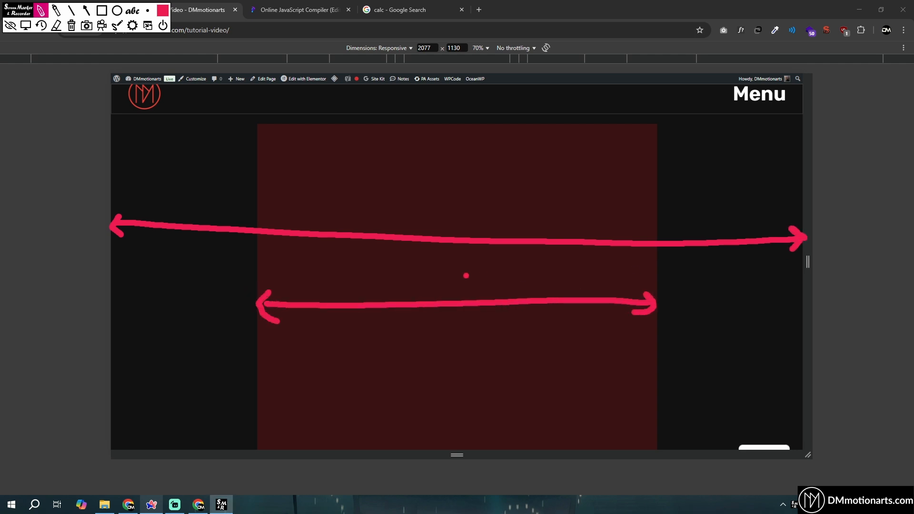
left_click_drag(449, 277, 489, 275)
Switch the marker colour to yellow and draw arrows across both side gaps beside the container, plus a "/2" mark below
left_click(163, 10)
mouse_move(132, 377)
left_mouse_down()
mouse_move(114, 387)
mouse_move(140, 402)
left_mouse_up()
left_click_drag(112, 387, 255, 388)
mouse_move(242, 380)
left_mouse_down()
mouse_move(257, 388)
mouse_move(245, 399)
left_mouse_up()
left_click_drag(675, 370, 653, 387)
mouse_move(653, 387)
left_mouse_down()
mouse_move(665, 397)
mouse_move(802, 379)
left_mouse_up()
left_click_drag(801, 379, 781, 391)
mouse_move(237, 371)
left_mouse_down()
mouse_move(245, 379)
mouse_move(238, 405)
left_mouse_up()
mouse_move(431, 427)
left_mouse_down()
mouse_move(479, 404)
mouse_move(519, 433)
left_mouse_up()
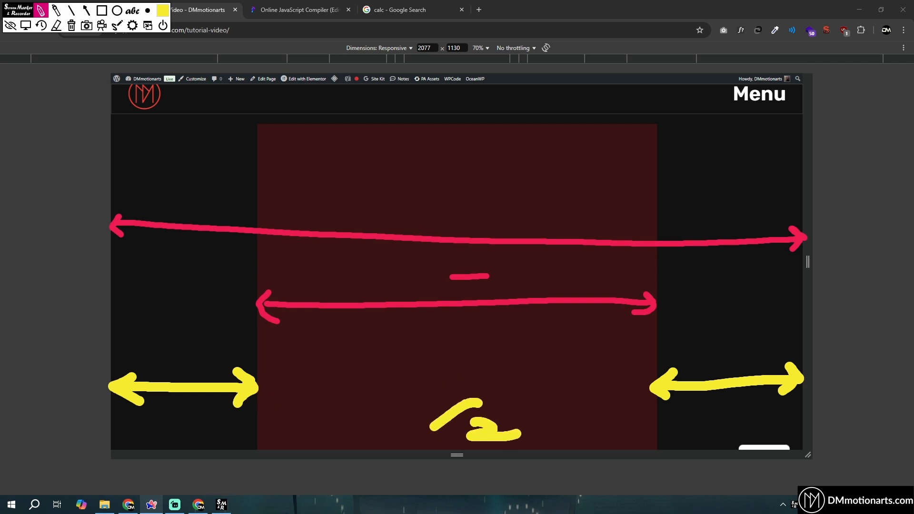
Circle the side gaps beside the content container with the yellow marker
mouse_move(203, 337)
left_mouse_down()
mouse_move(286, 362)
mouse_move(200, 329)
left_mouse_up()
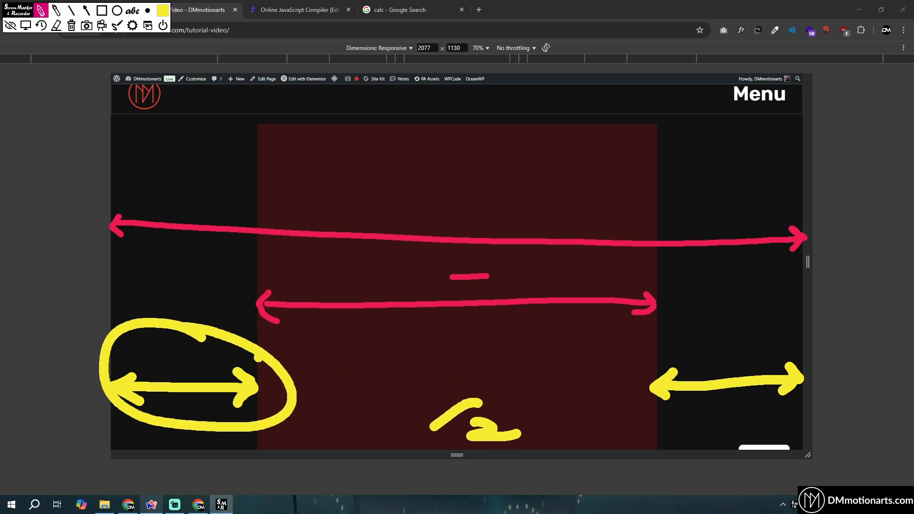
left_click_drag(146, 315, 189, 312)
mouse_move(704, 329)
left_mouse_down()
mouse_move(705, 450)
mouse_move(726, 326)
left_mouse_up()
mouse_move(175, 329)
left_mouse_down()
mouse_move(136, 381)
mouse_move(262, 390)
left_mouse_up()
mouse_move(700, 344)
left_mouse_down()
mouse_move(648, 374)
mouse_move(693, 306)
left_mouse_up()
mouse_move(188, 344)
left_mouse_down()
mouse_move(224, 381)
mouse_move(176, 362)
left_mouse_up()
mouse_move(657, 339)
left_mouse_down()
mouse_move(676, 419)
mouse_move(693, 355)
left_mouse_up()
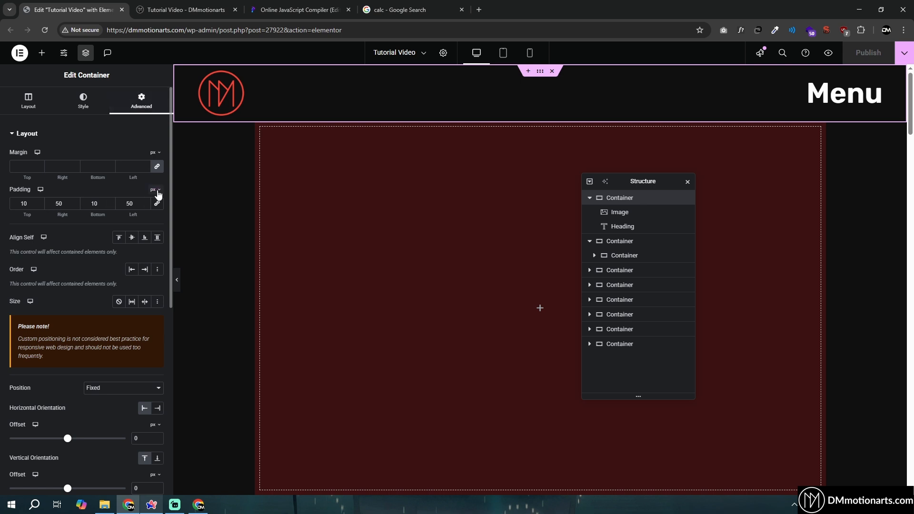
Switch the header container's padding to custom units and set right and left padding to min(100px, (100% - 1200px) / 2)
left_click(155, 190)
left_click(153, 262)
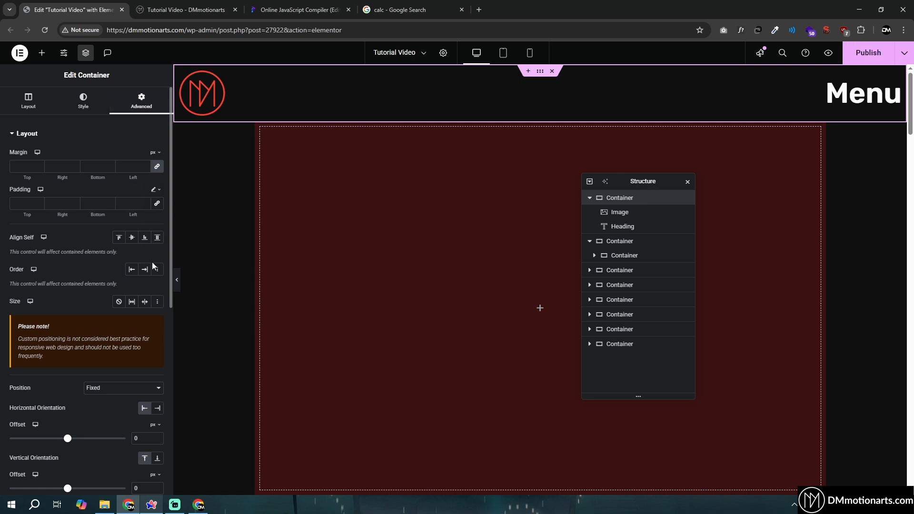
left_click(74, 205)
key("ctrl+v")
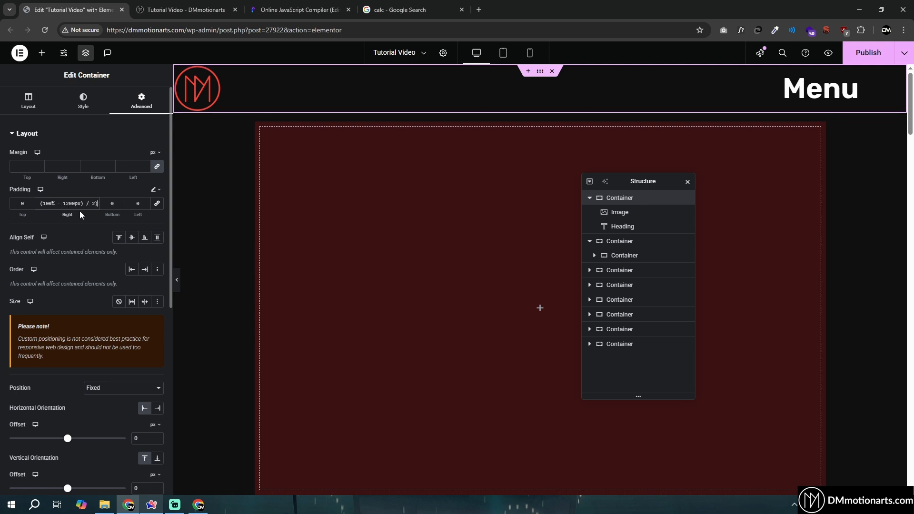
left_click(128, 204)
type("min(100px, (100% - 1200px) / 2)")
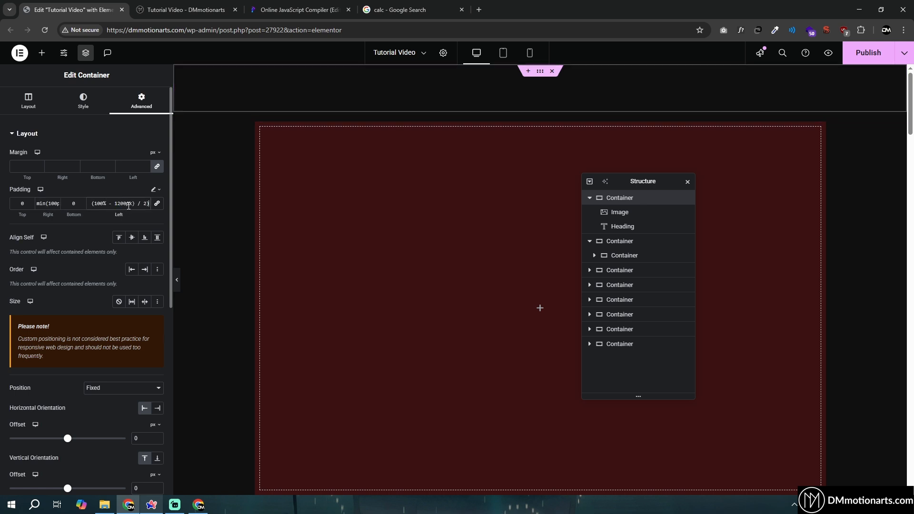
left_click(93, 230)
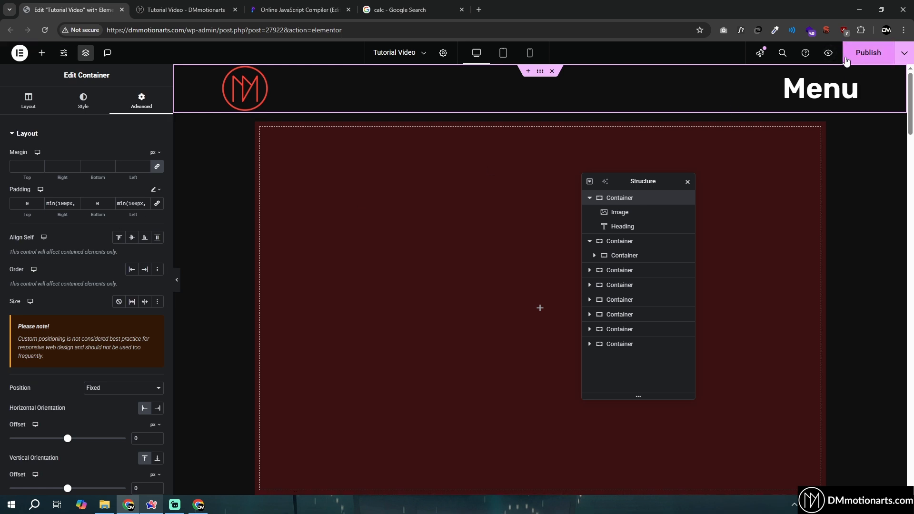
Publish the page and narrow the live page's responsive preview to check the header's side padding against the content container
left_click(881, 55)
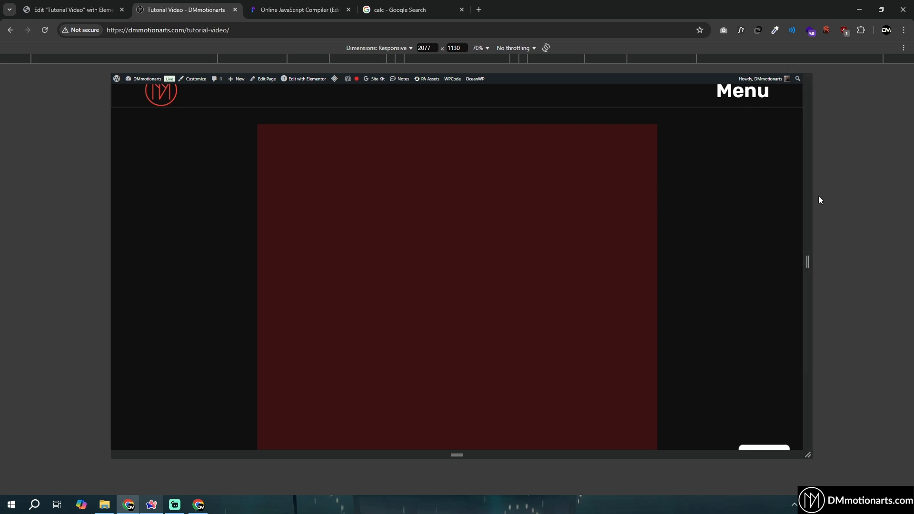
left_click_drag(810, 200, 647, 213)
In the online JavaScript compiler, review the parts of the padding-left formula clamp(20px, (100% - 1200px) / 2, 100px); and copy it
left_click(134, 136)
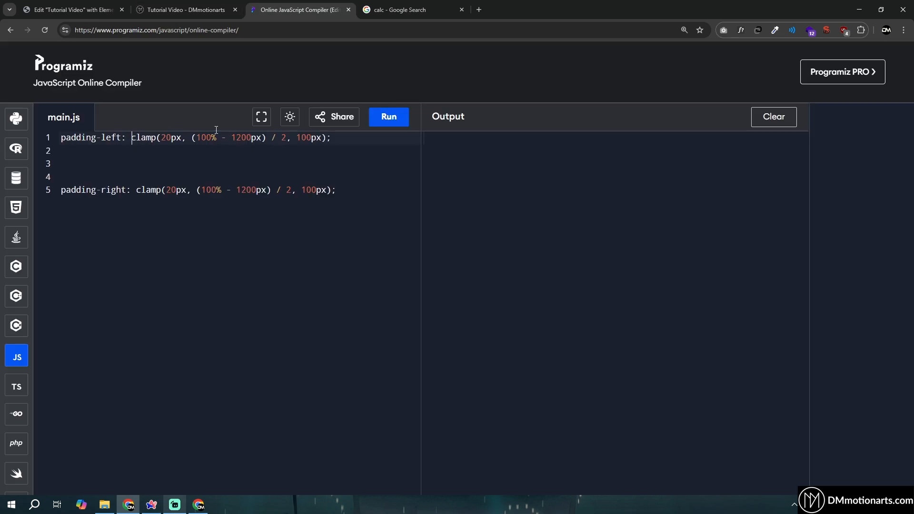
double_click(132, 137)
left_click(158, 138)
double_click(172, 138)
left_click_drag(297, 138, 323, 138)
left_click(332, 139)
left_click_drag(190, 138, 288, 139)
left_click_drag(132, 139, 356, 140)
key("ctrl+c")
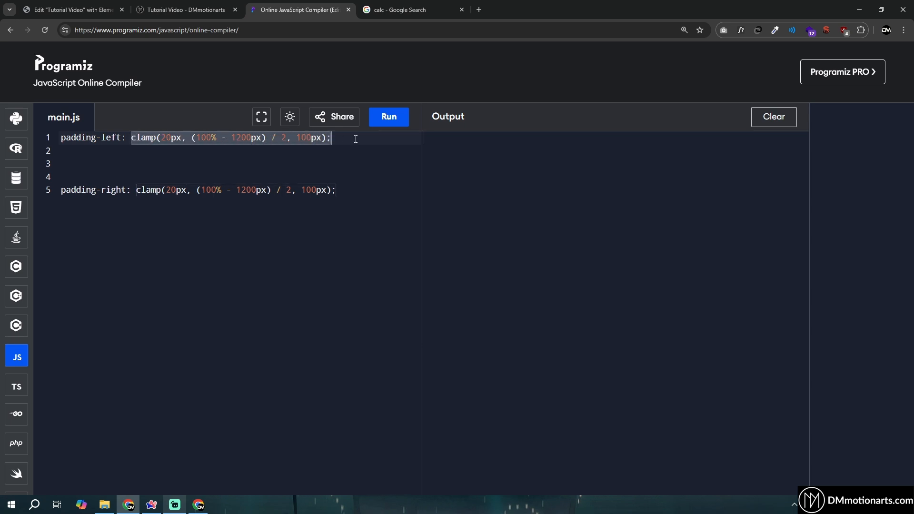
Replace the header container's right and left padding with clamp(20px, (100% - 1200px) / 2, 100px); in Elementor and publish the page
left_click(106, 12)
left_click_drag(56, 203, 152, 191)
key("ctrl+v")
key("ctrl+v")
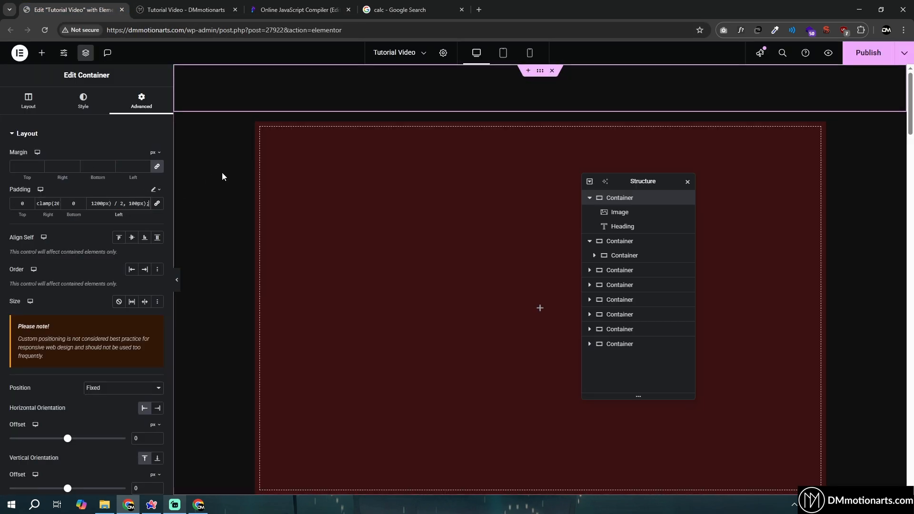
left_click(868, 53)
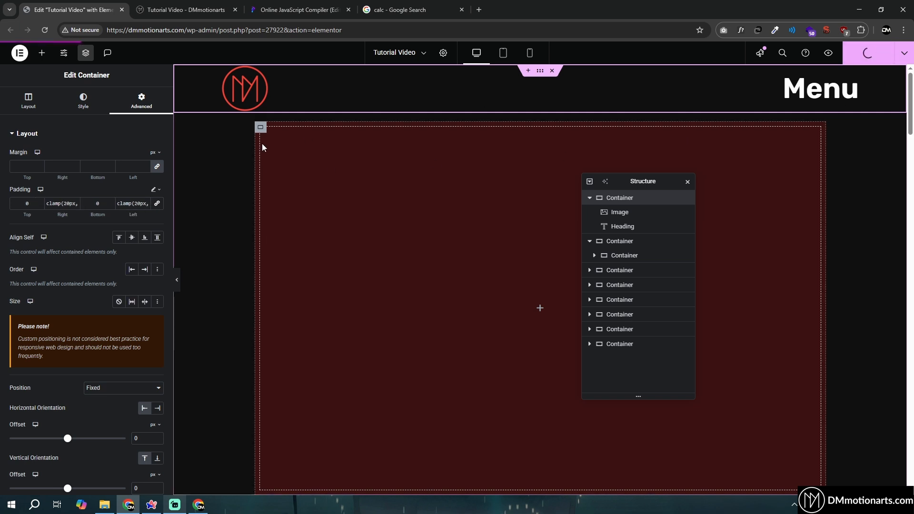
Resize the live page's responsive preview narrower and wider to check the header's padding, and close the live page
left_click(144, 7)
left_click_drag(907, 212, 686, 251)
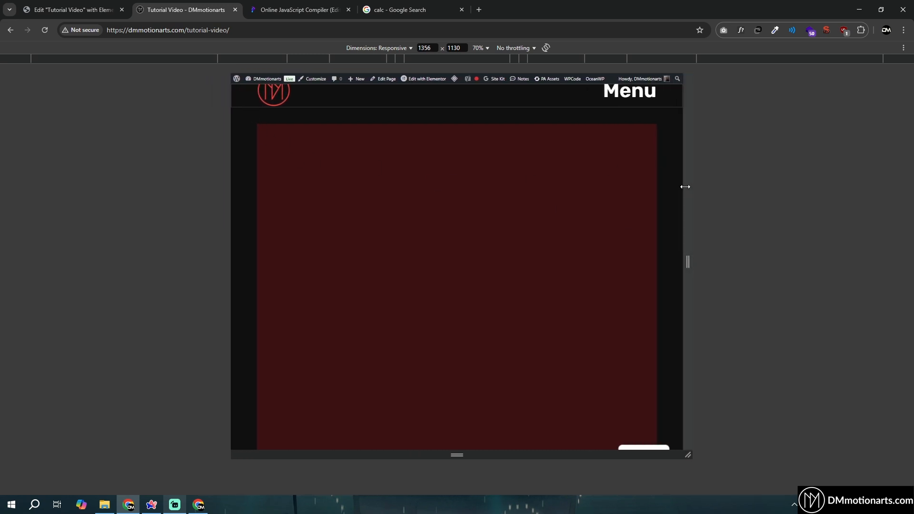
left_click_drag(686, 188, 911, 192)
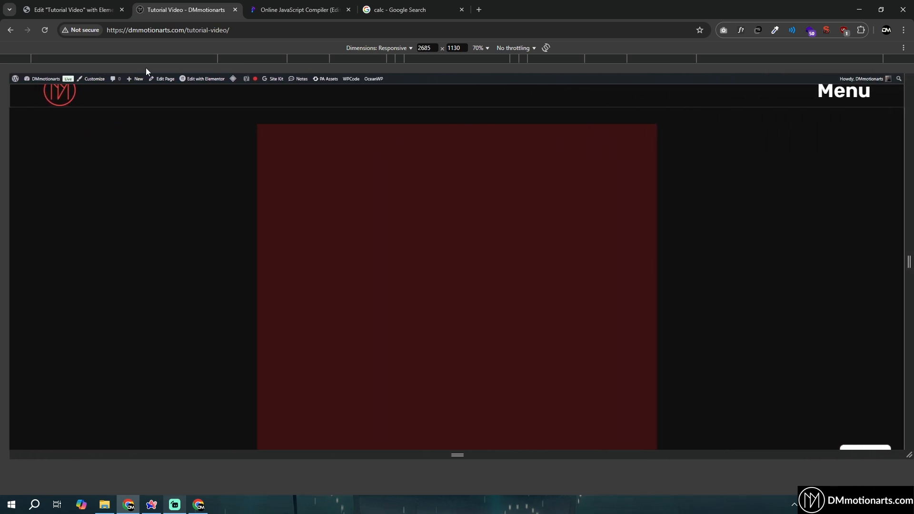
left_click_drag(911, 227, 735, 232)
key("ctrl+w")
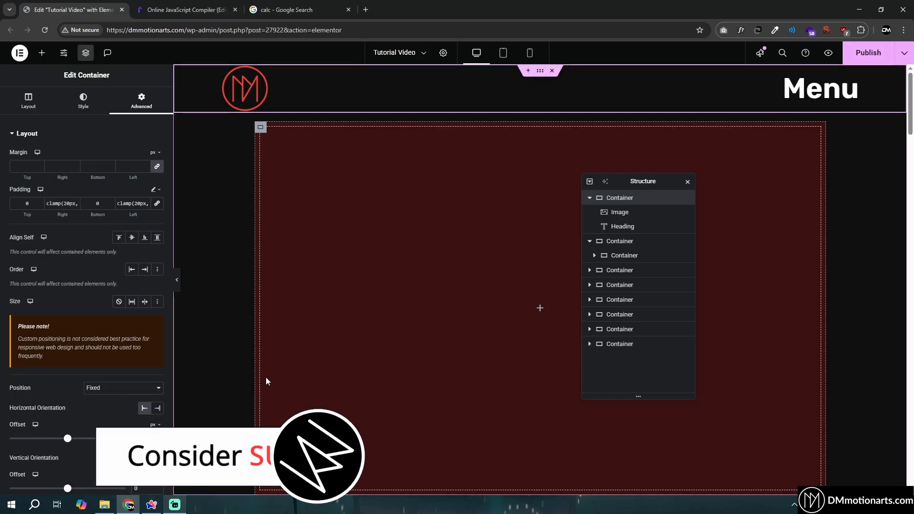